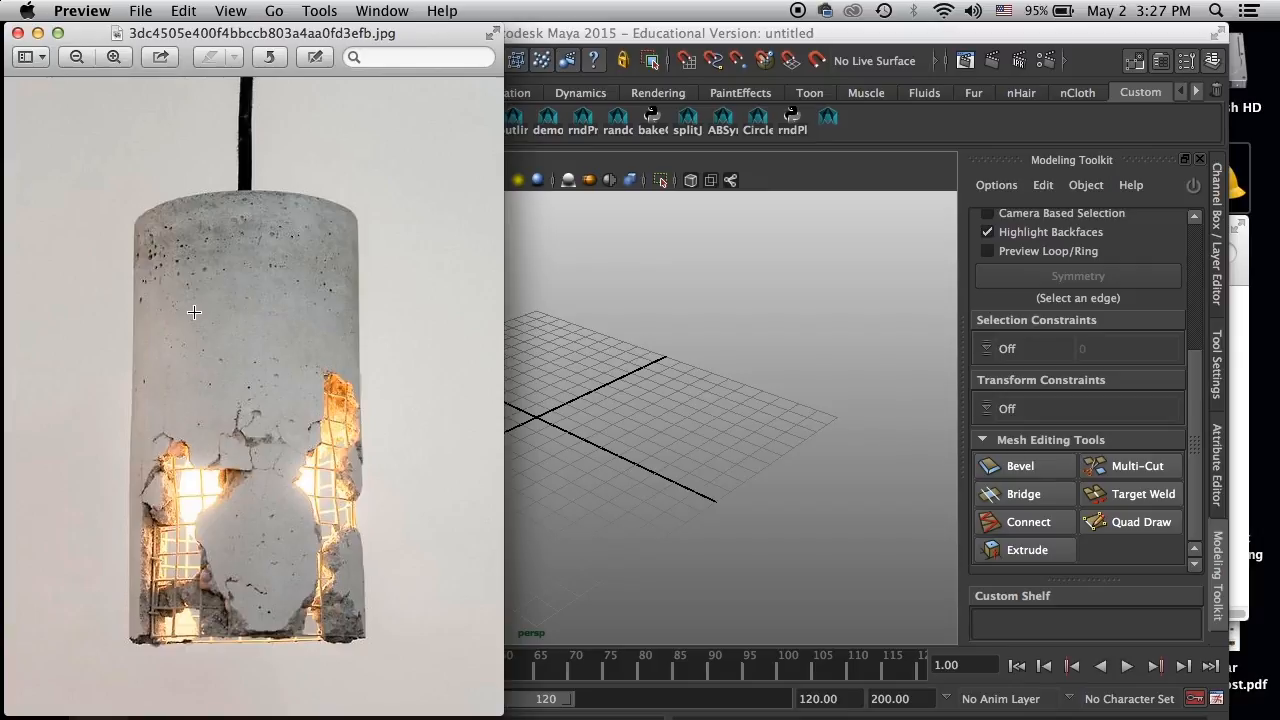
- Switch to Maya and create a polygon cylinder primitive
left_click(738, 43)
left_click(272, 12)
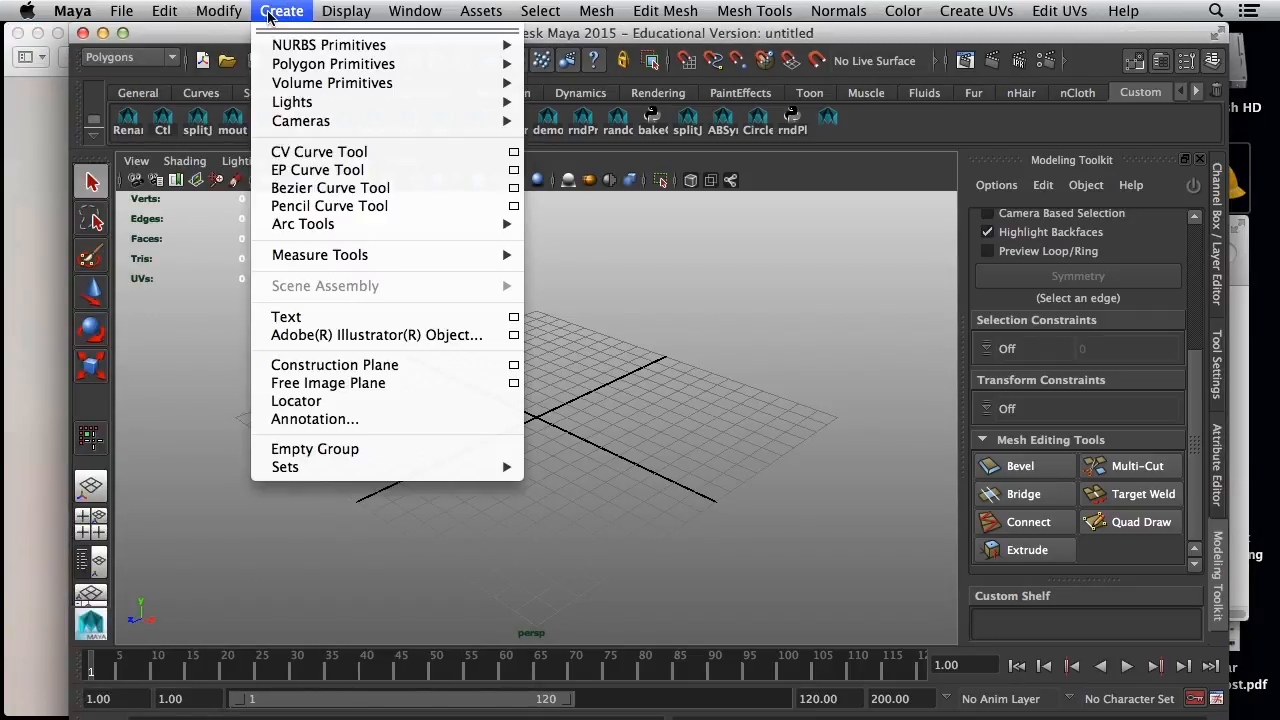
mouse_move(305, 66)
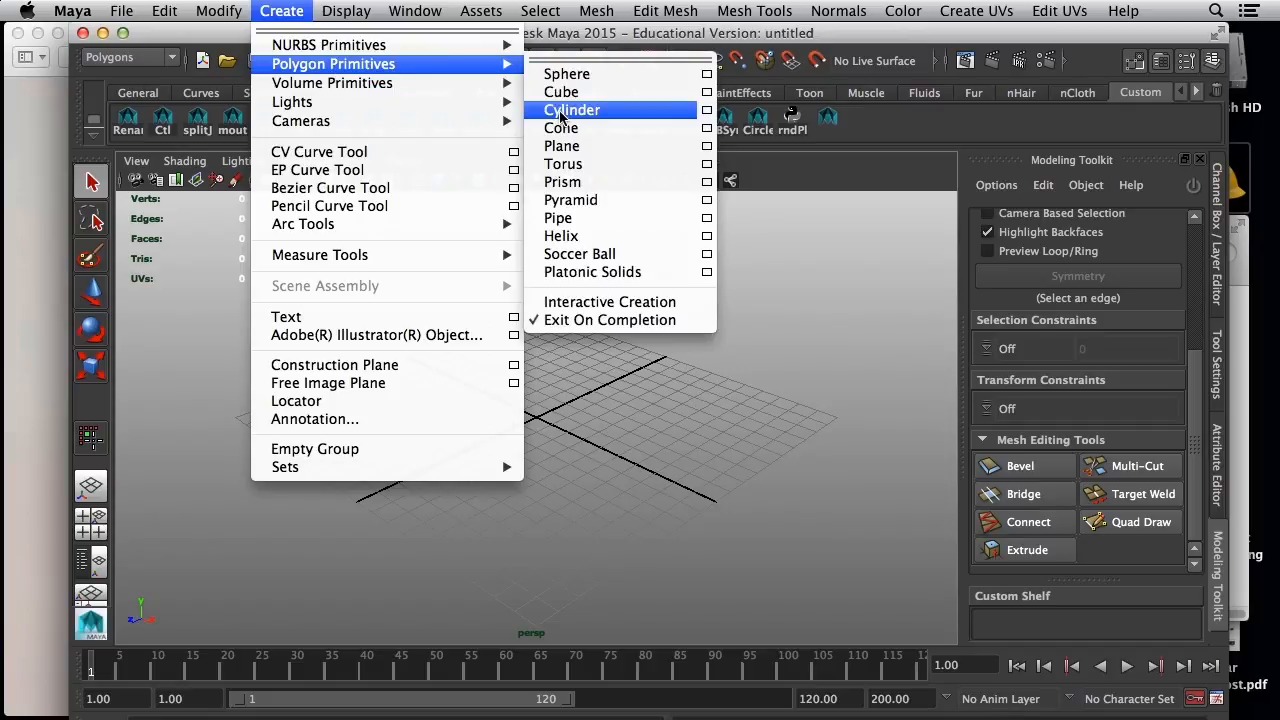
left_click(565, 110)
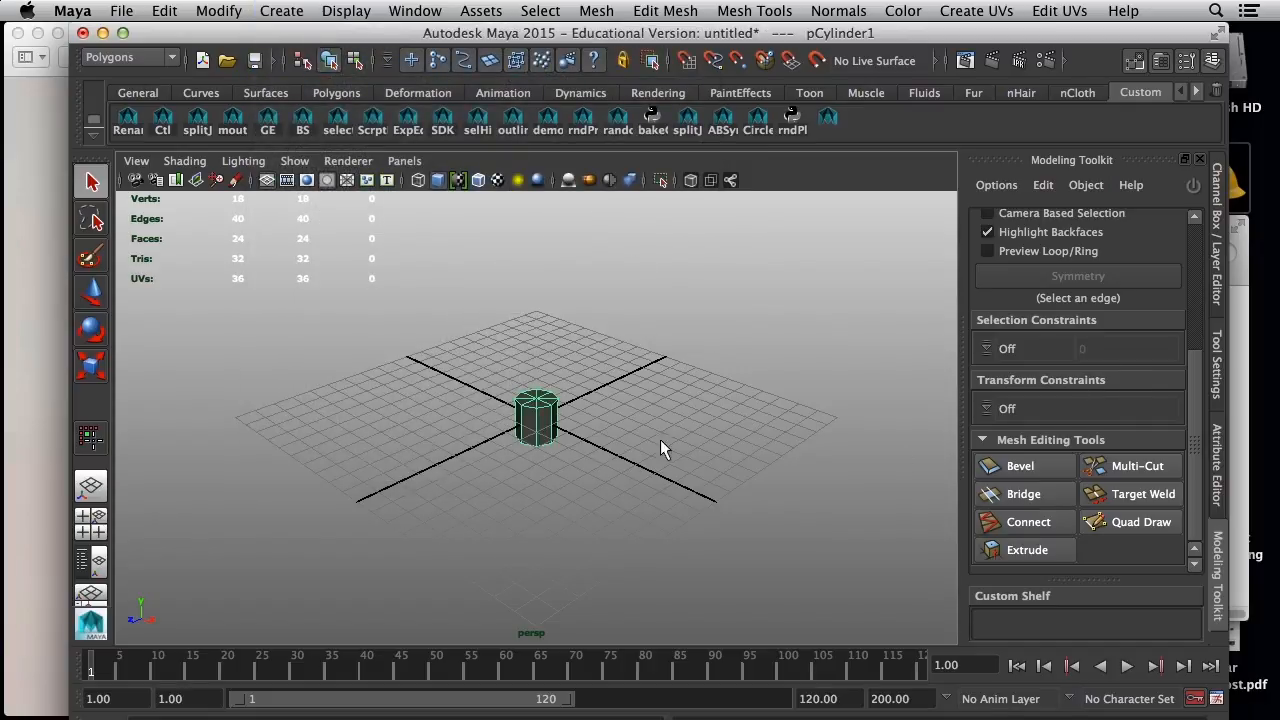
- Scale the cylinder to about 2.167 in X and Z and 3.463 in Y, and raise it to about Y 4.704
key("r")
left_click_drag(538, 422, 576, 428)
mouse_move(538, 328)
left_mouse_down()
mouse_move(537, 286)
mouse_move(534, 306)
left_mouse_up()
key("w")
left_click_drag(534, 251, 535, 228)
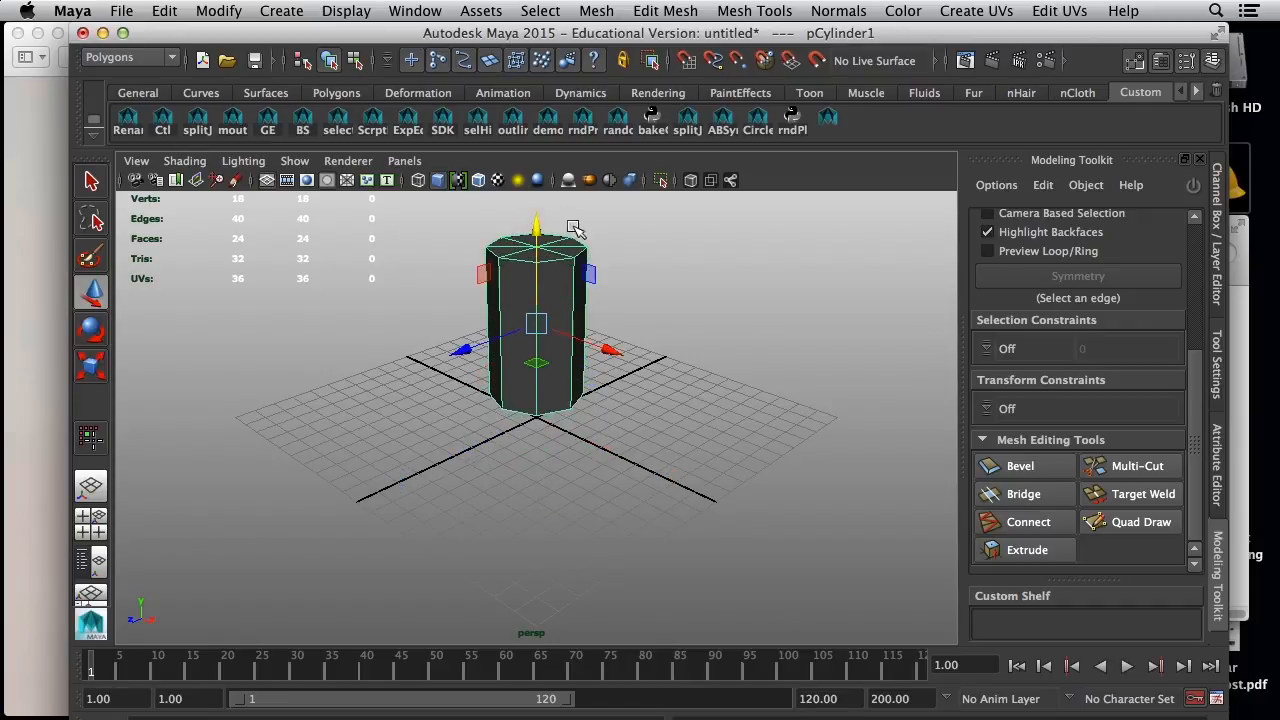
- Set the cylinder's axis subdivisions to 30 in its construction inputs
left_click(1220, 298)
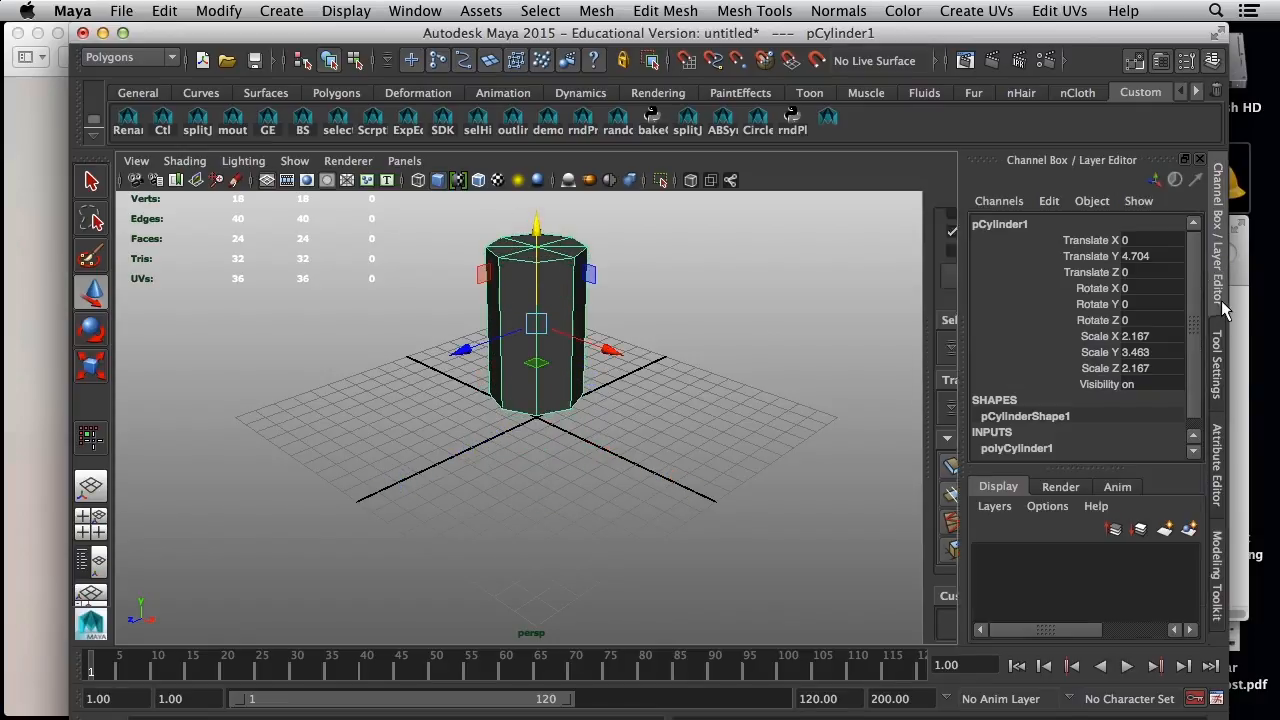
left_click(982, 449)
scroll(1073, 388, "down", 3)
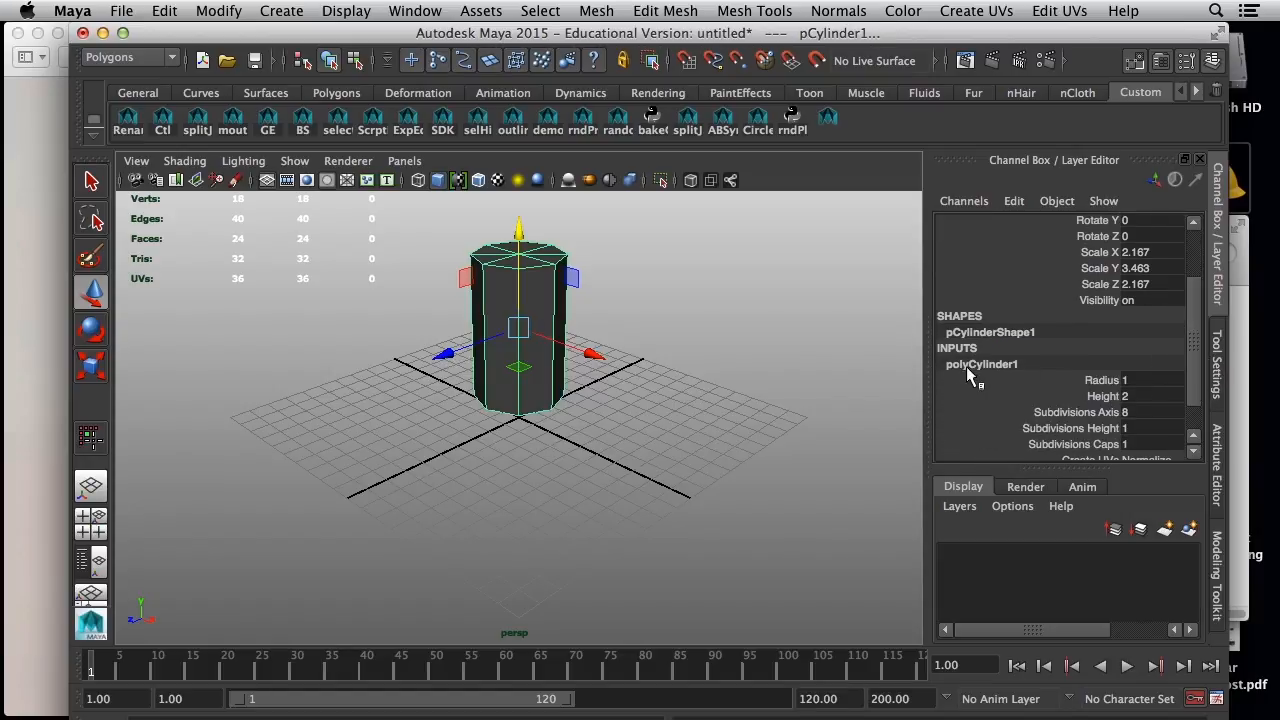
scroll(1190, 372, "down", 2)
double_click(1133, 372)
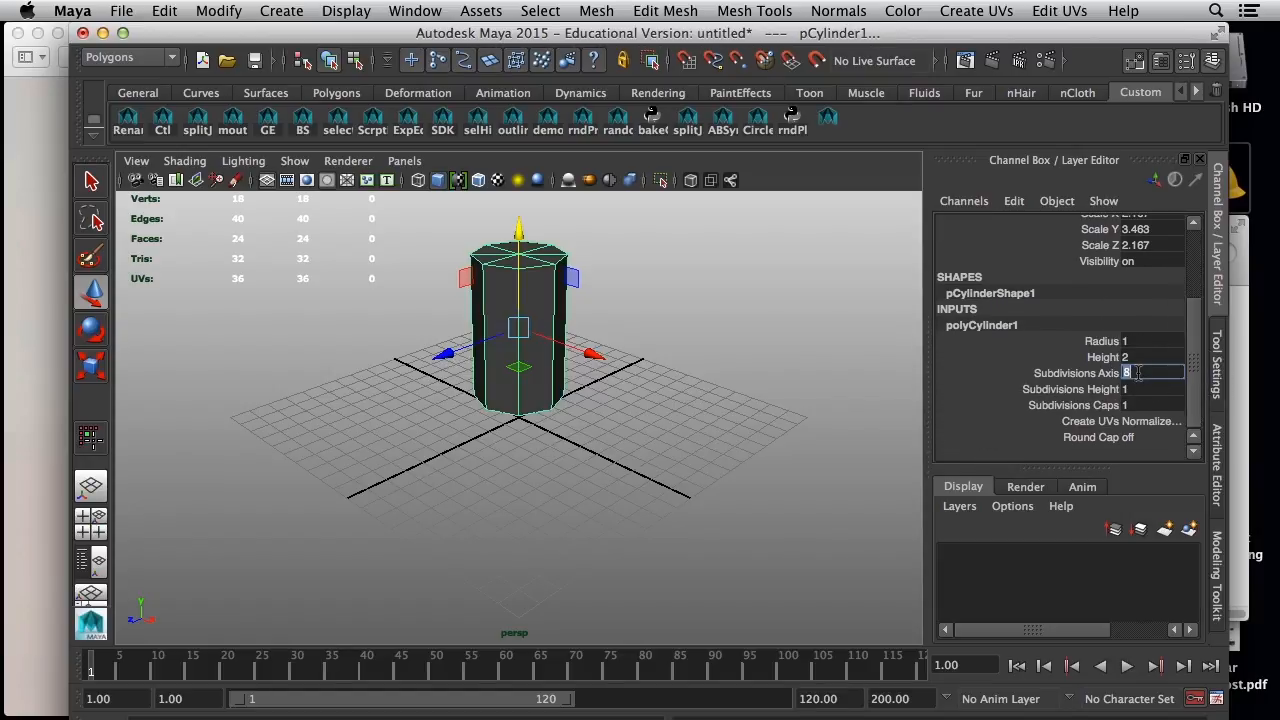
type("30")
key("Return")
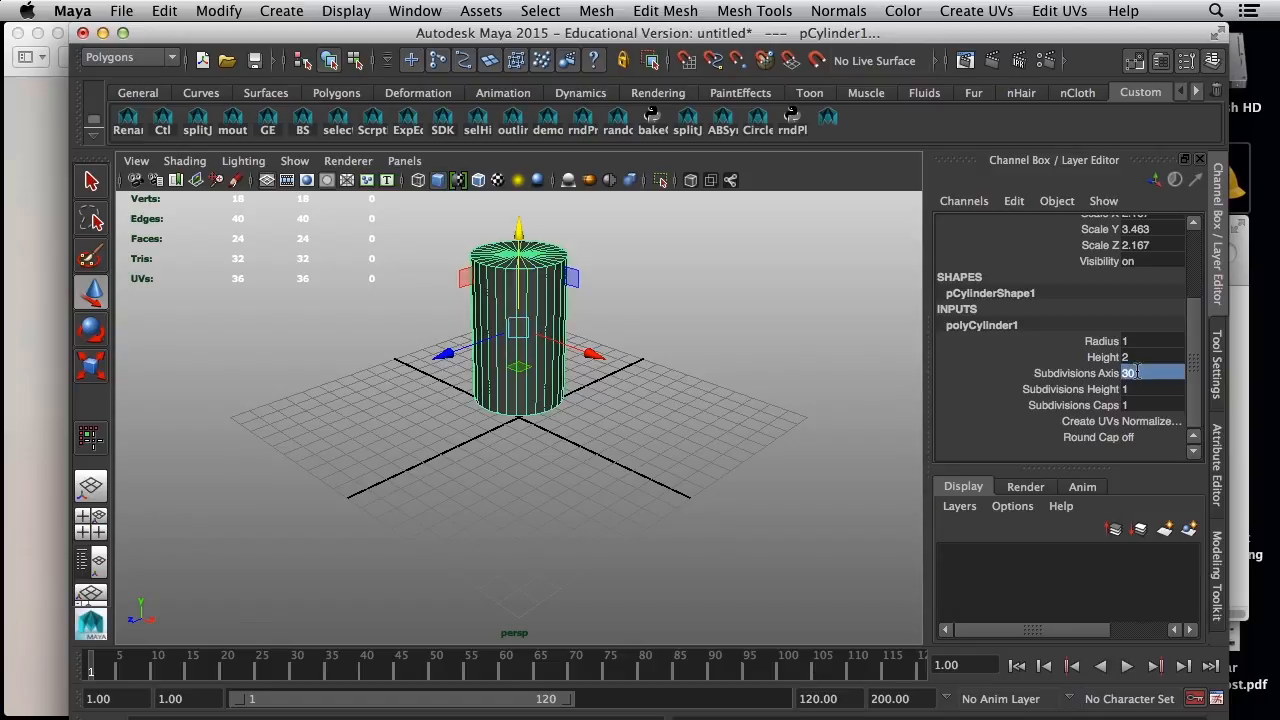
- Set the cylinder's axis subdivisions to 20 and its height subdivisions to 10
double_click(1140, 373)
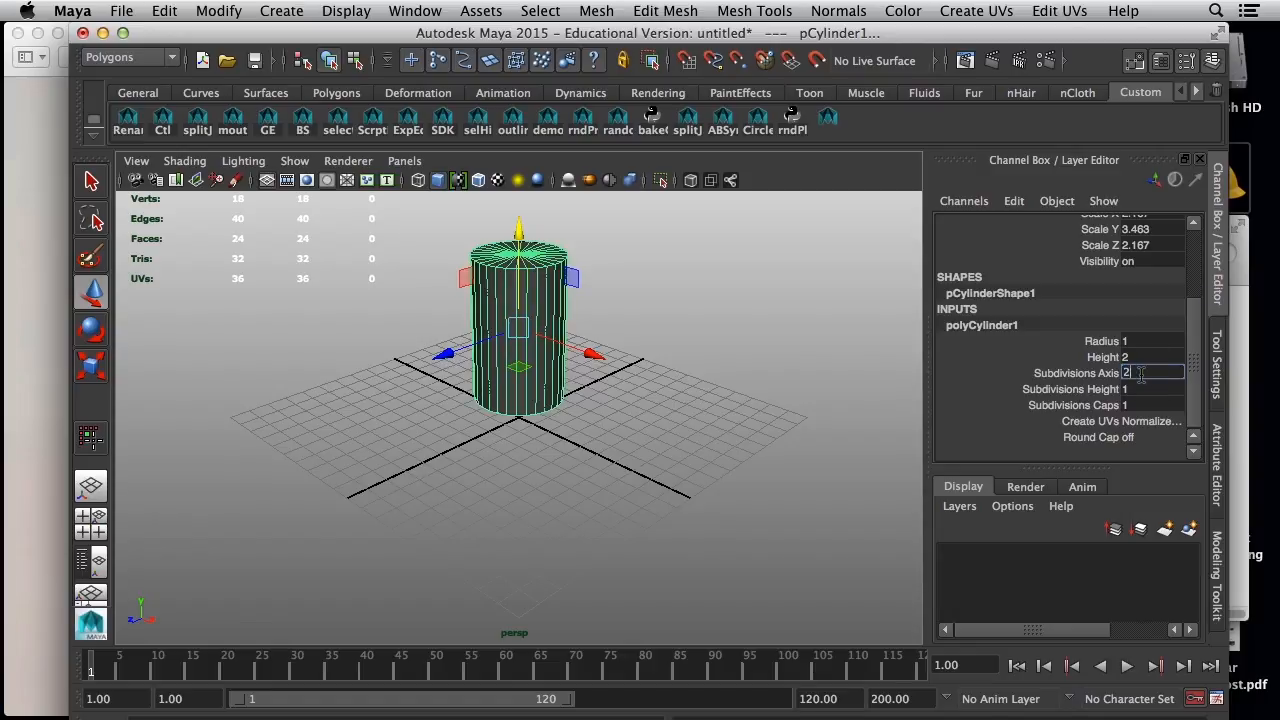
key("Tab")
type("10")
key("Return")
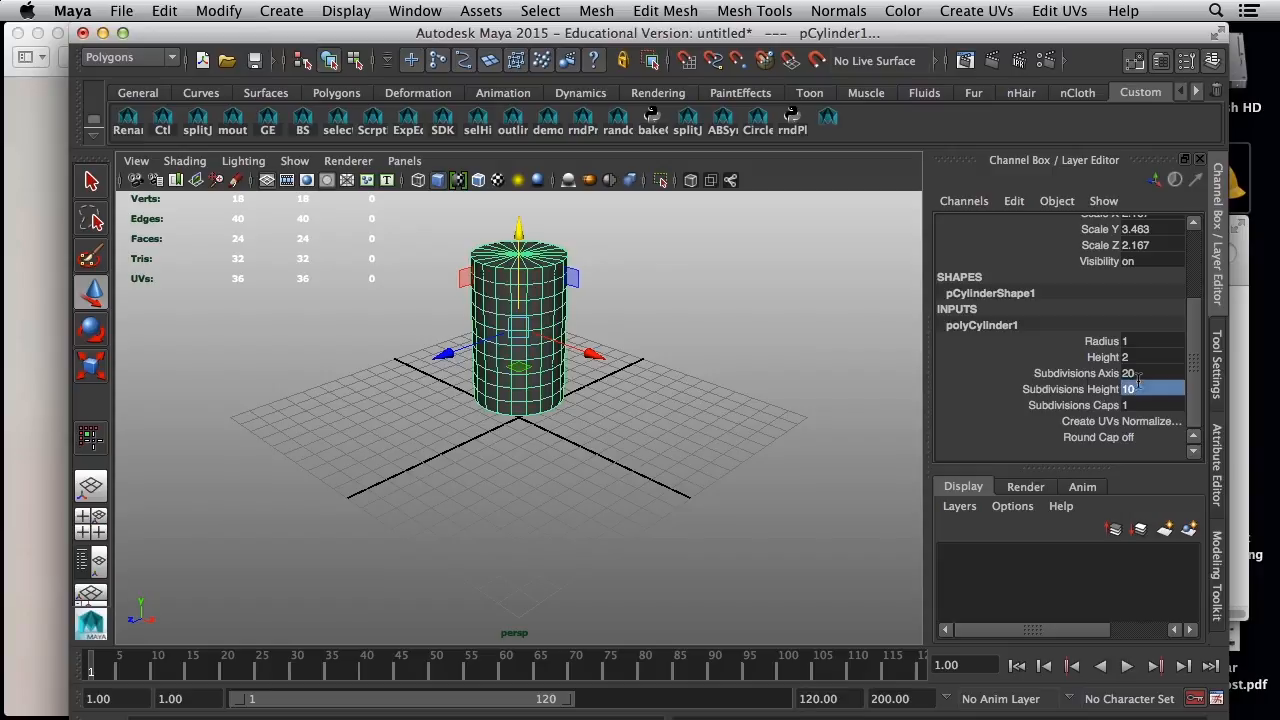
- Delete the cylinder's top and bottom cap faces, leaving an open tube, and return to object mode
left_click_drag(568, 424, 554, 452, "alt")
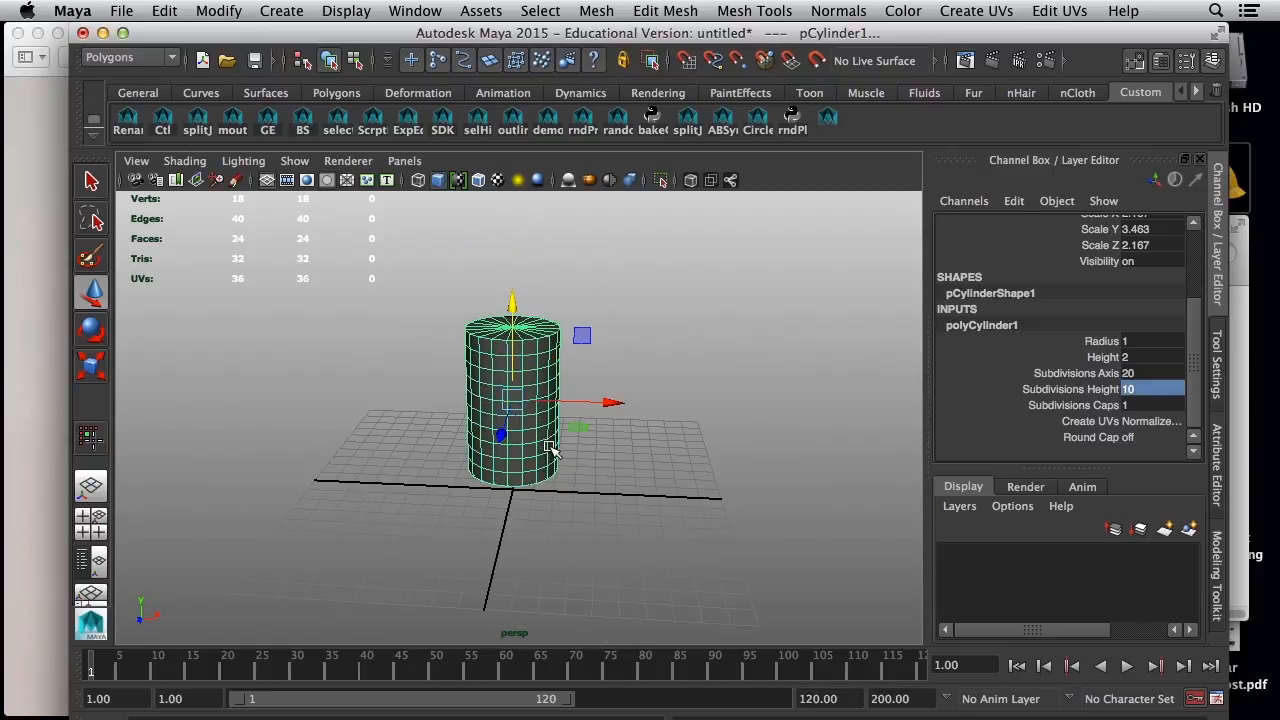
left_click_drag(480, 418, 508, 424, "alt")
right_click_drag(494, 403, 494, 400)
left_click_drag(494, 400, 545, 350, "alt")
key("Delete")
right_click_drag(545, 350, 630, 318)
- Duplicate the open cylinder and move the copy to about 10.12 along X
left_click(518, 406)
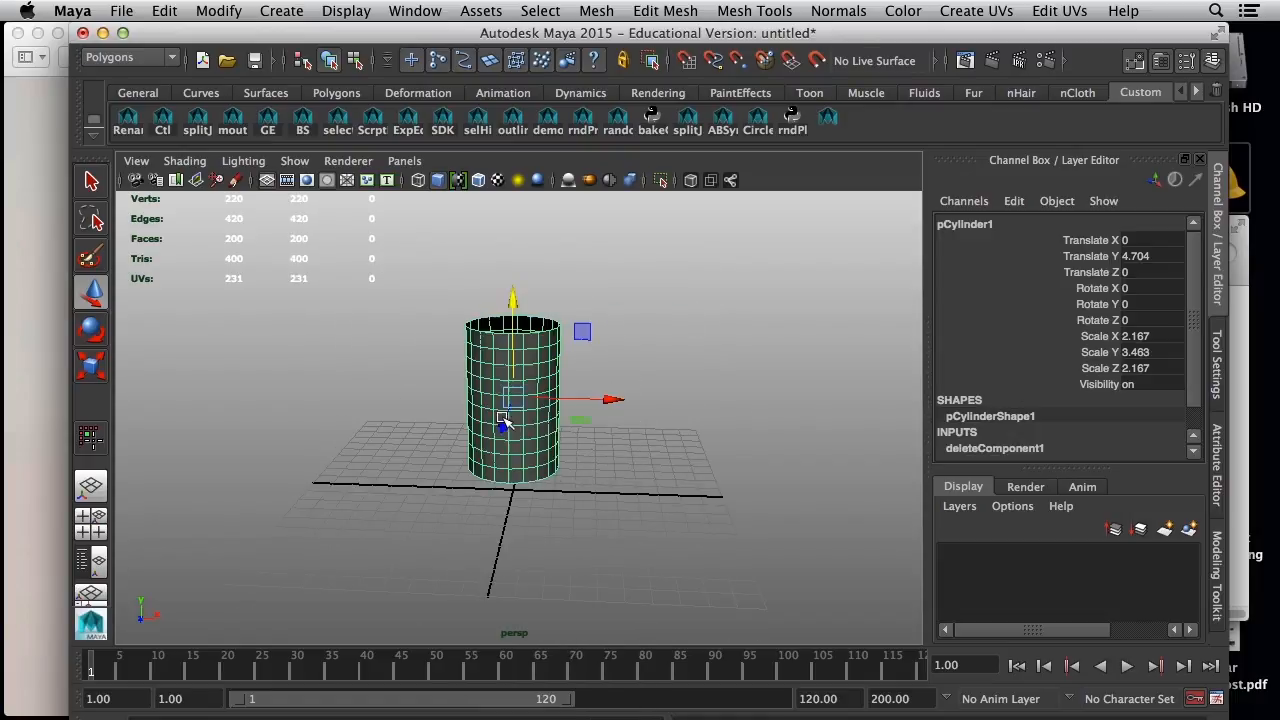
key("ctrl+d")
left_click_drag(610, 400, 823, 403)
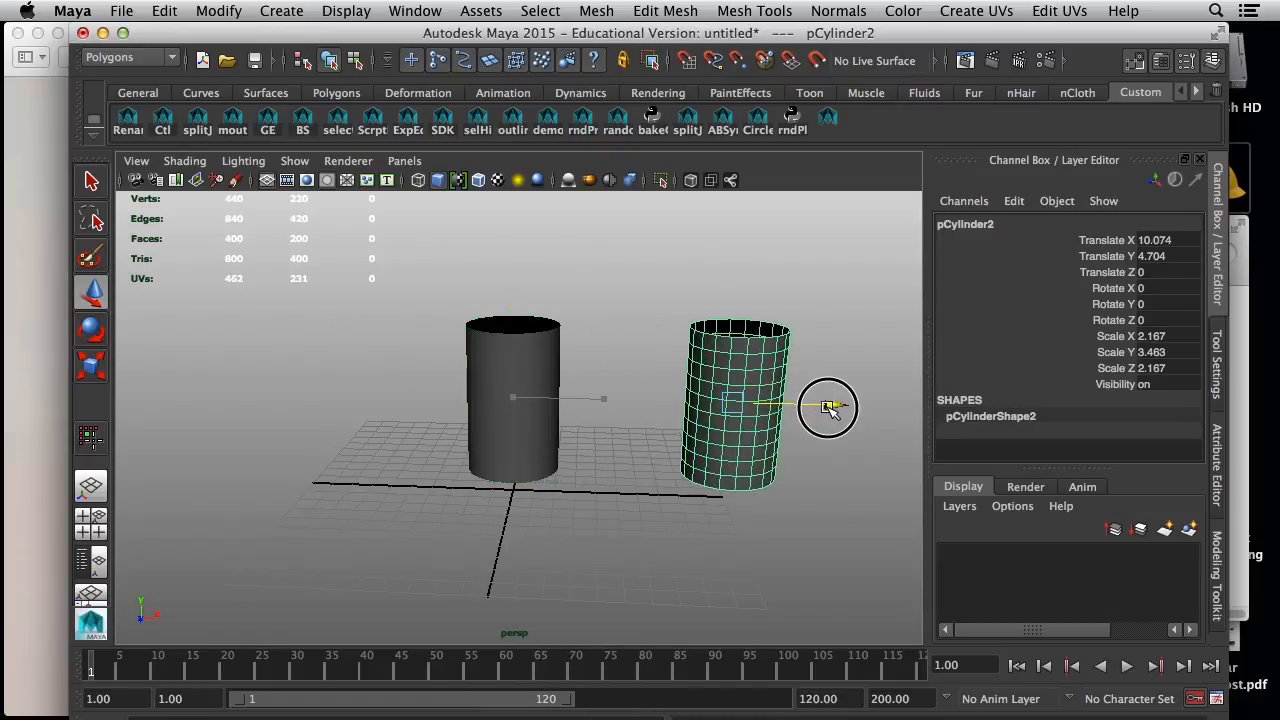
- Uncover the lamp reference image beside the Maya window and select the original cylinder for a close view
left_click_drag(445, 33, 544, 139)
left_click(328, 442)
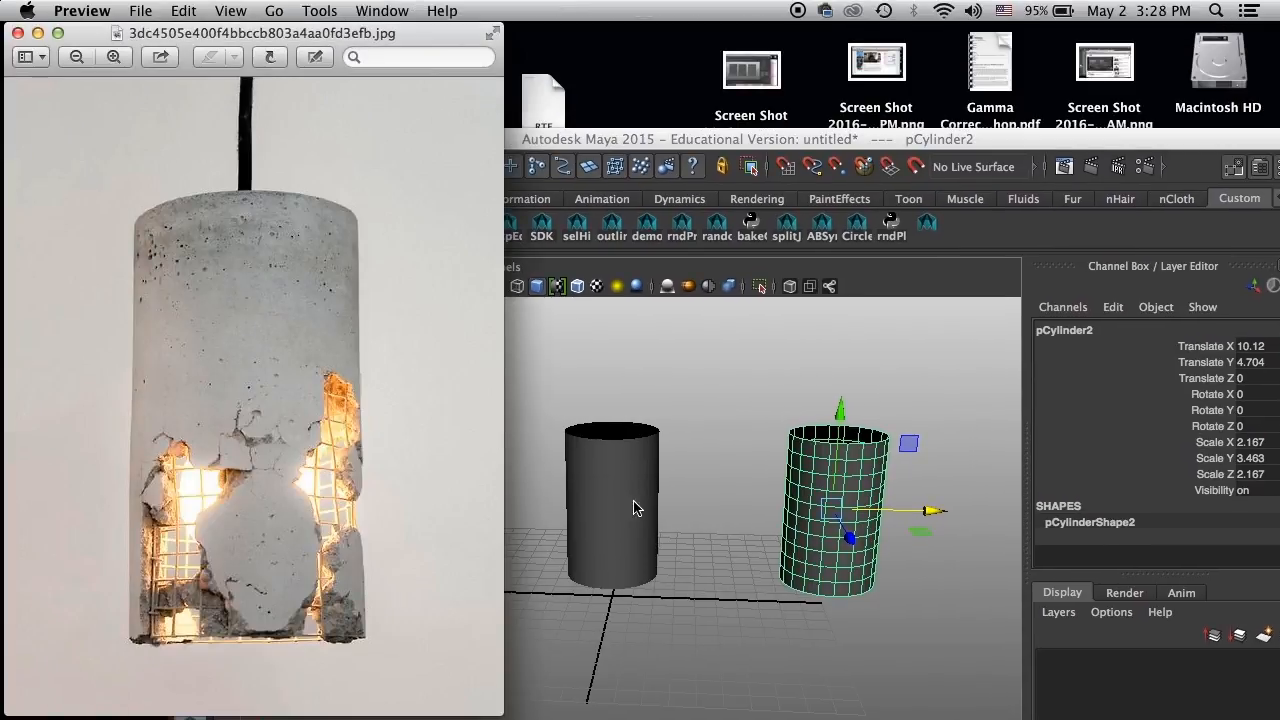
left_click(634, 540)
left_click(630, 570)
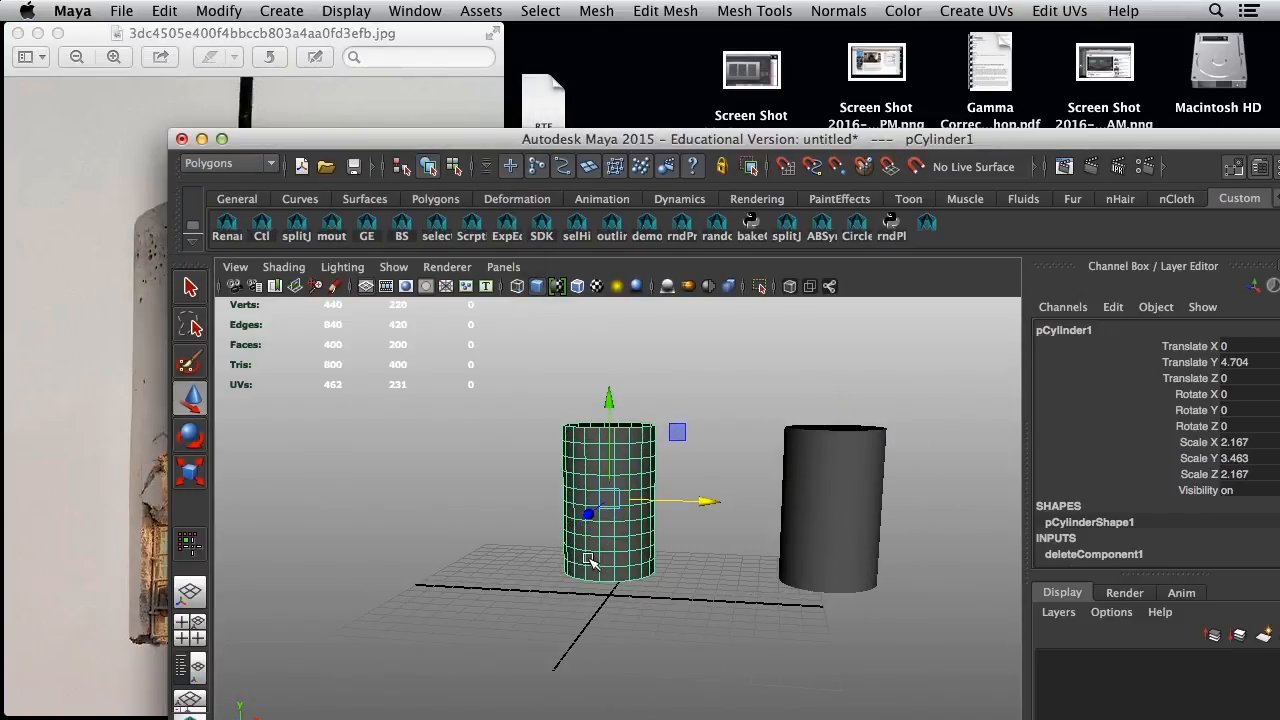
left_click_drag(610, 589, 671, 574, "alt")
right_click_drag(671, 574, 693, 578, "alt")
left_click_drag(693, 578, 660, 571, "alt")
- Reposition and resize the windows so the lamp reference image and the cylinder view sit side by side
left_click_drag(350, 139, 552, 77)
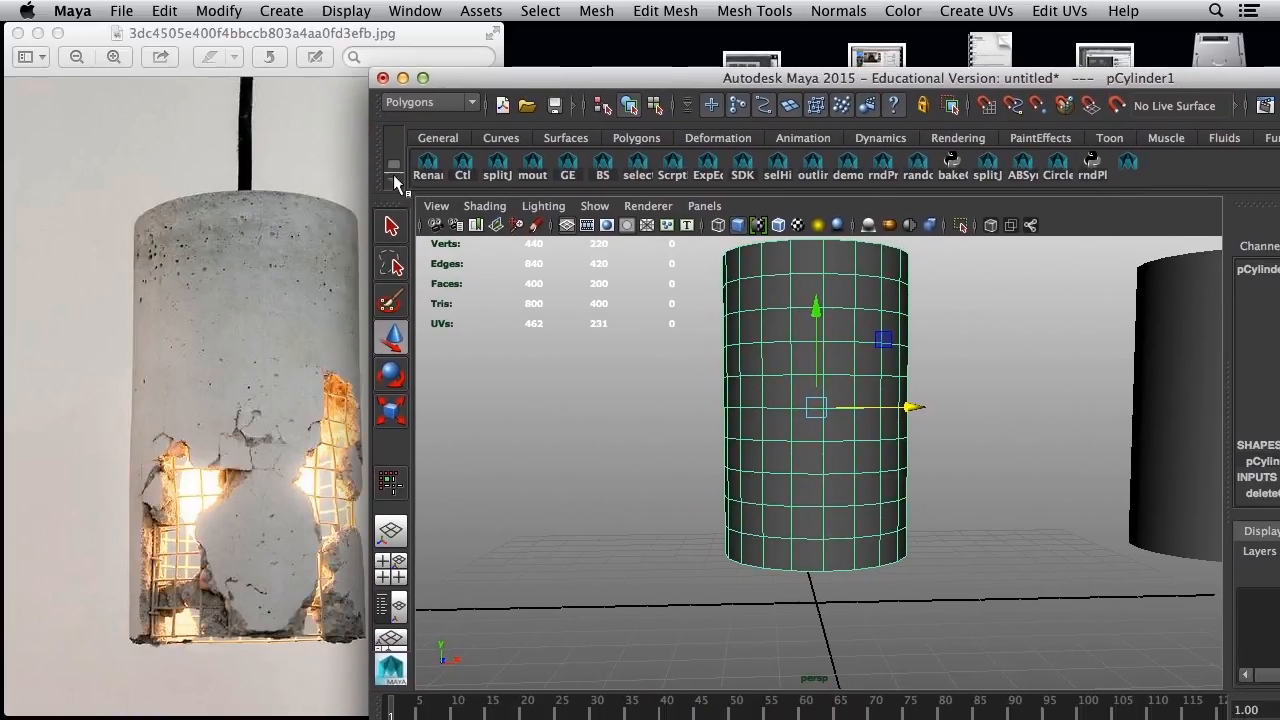
left_click_drag(421, 30, 359, 26)
left_click_drag(483, 74, 465, 54)
left_click_drag(697, 372, 730, 410, "alt")
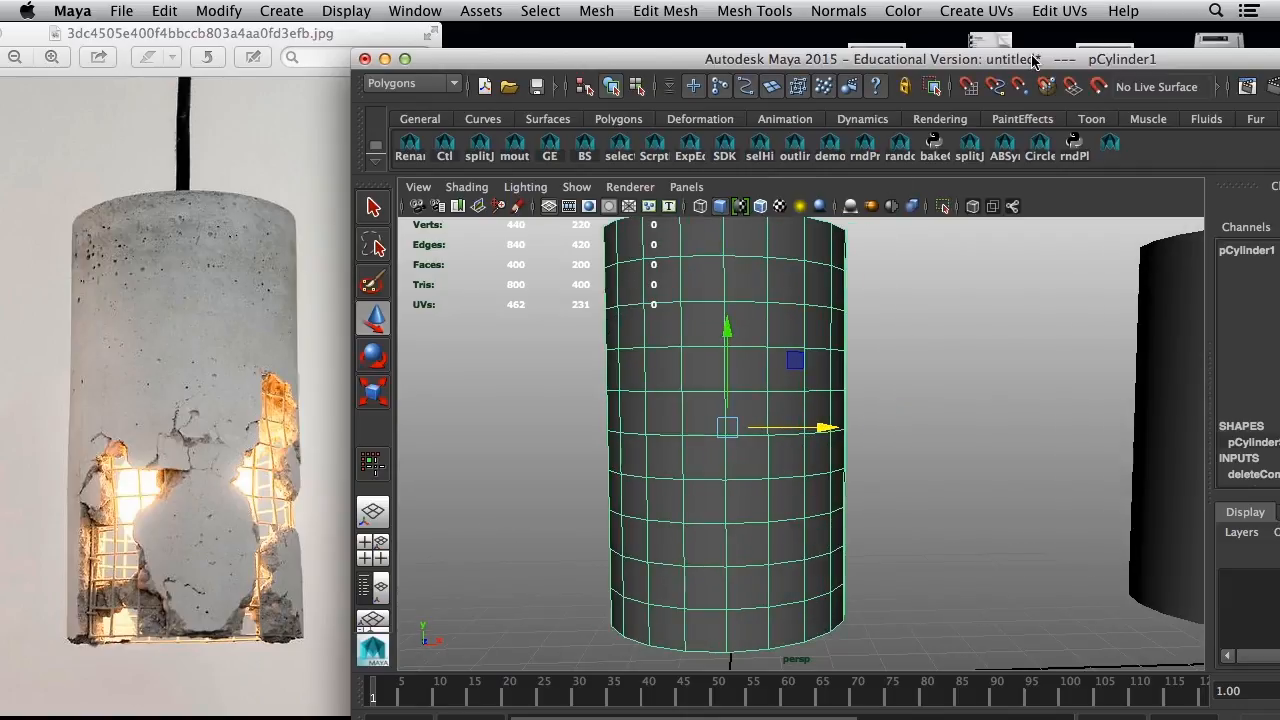
left_click_drag(1043, 57, 768, 42)
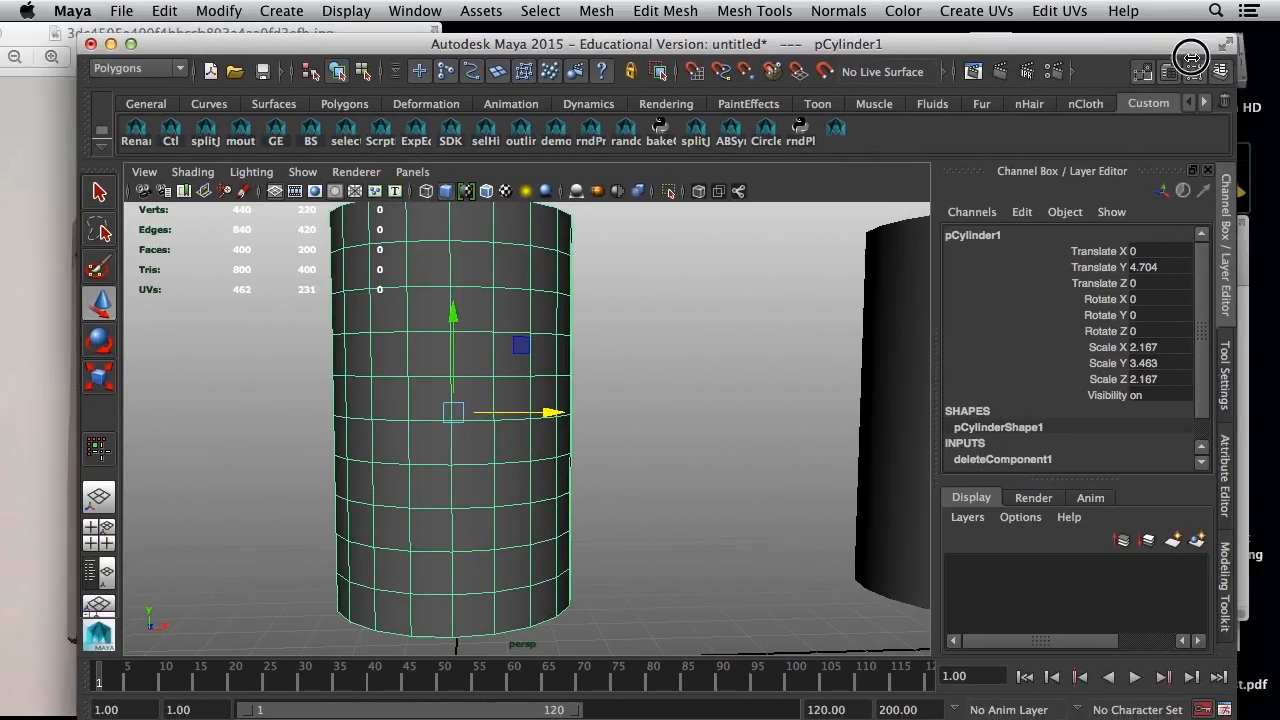
left_click_drag(1238, 57, 1006, 57)
left_click_drag(910, 48, 1162, 37)
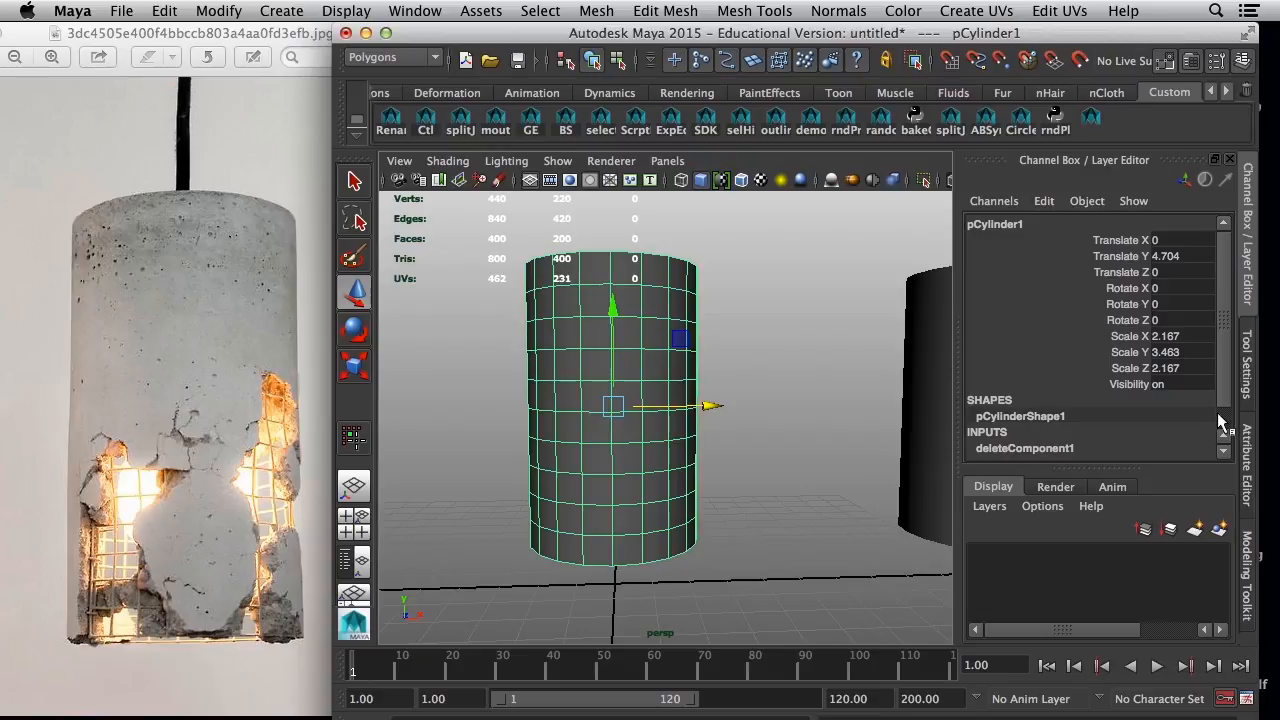
- Cut a jagged line with Multi-Cut across the middle faces of the original cylinder, outlining one side of the broken opening
left_click(1247, 570)
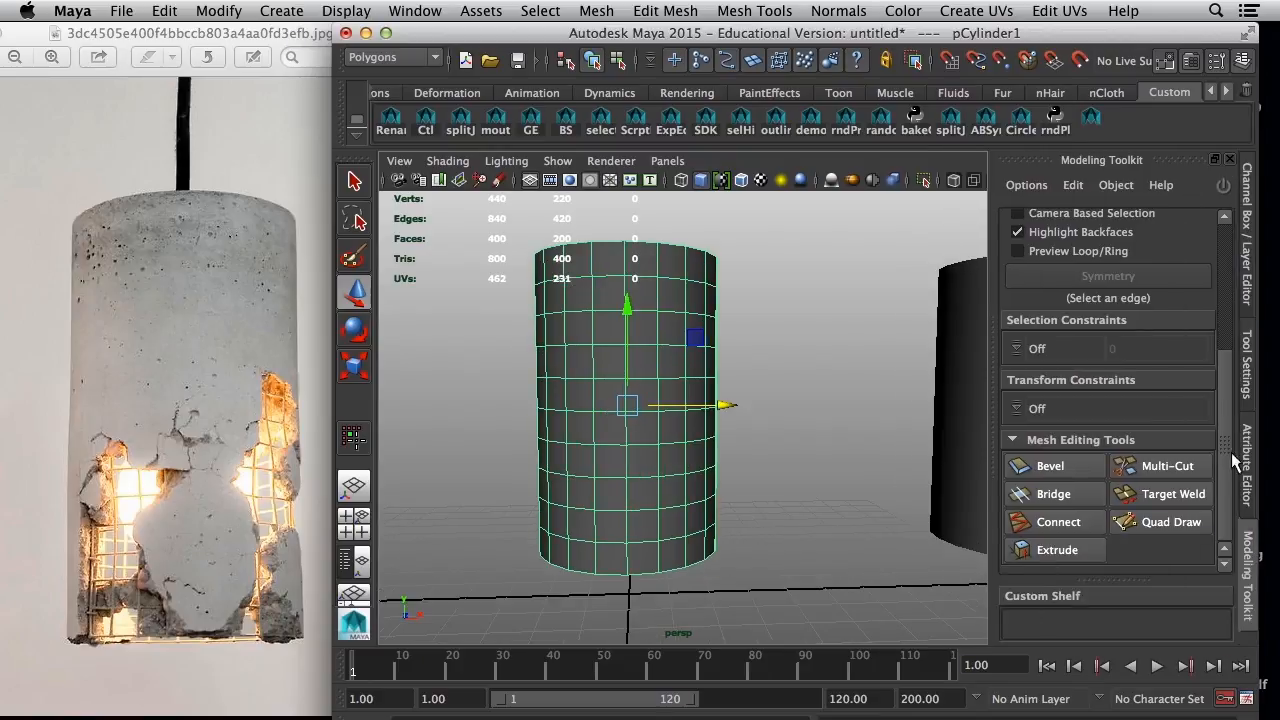
left_click(1167, 467)
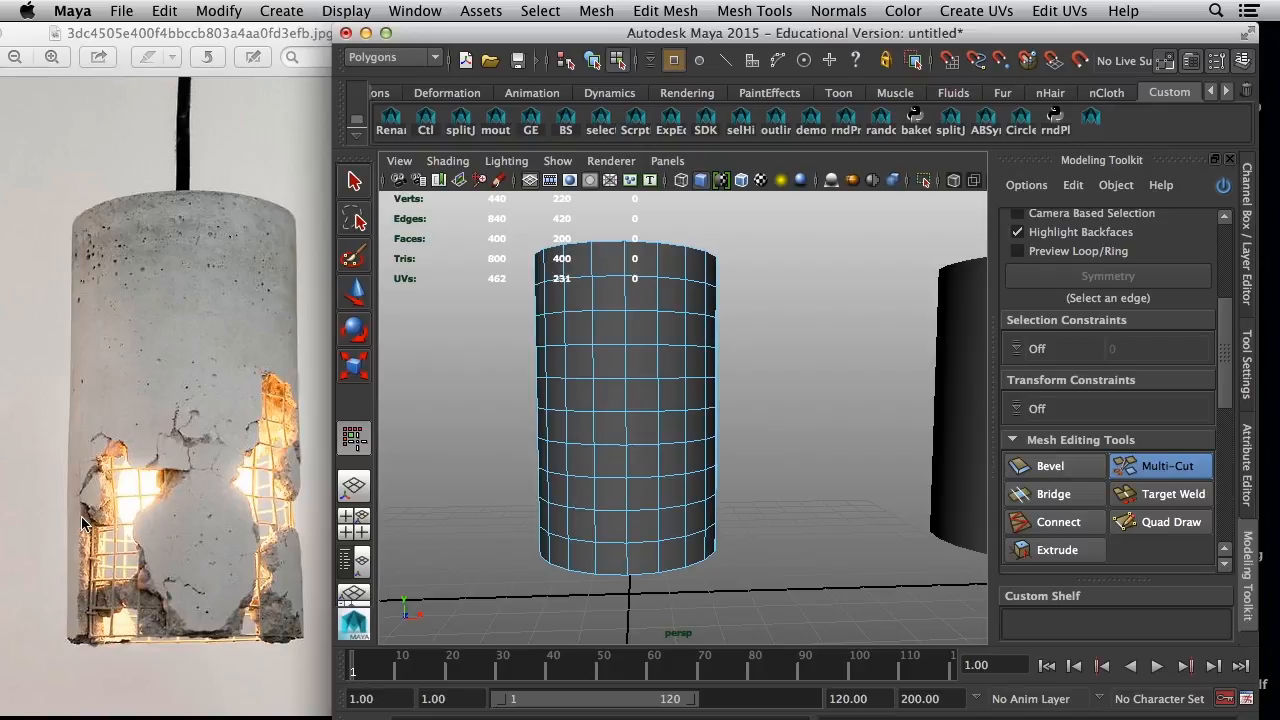
left_click(578, 458)
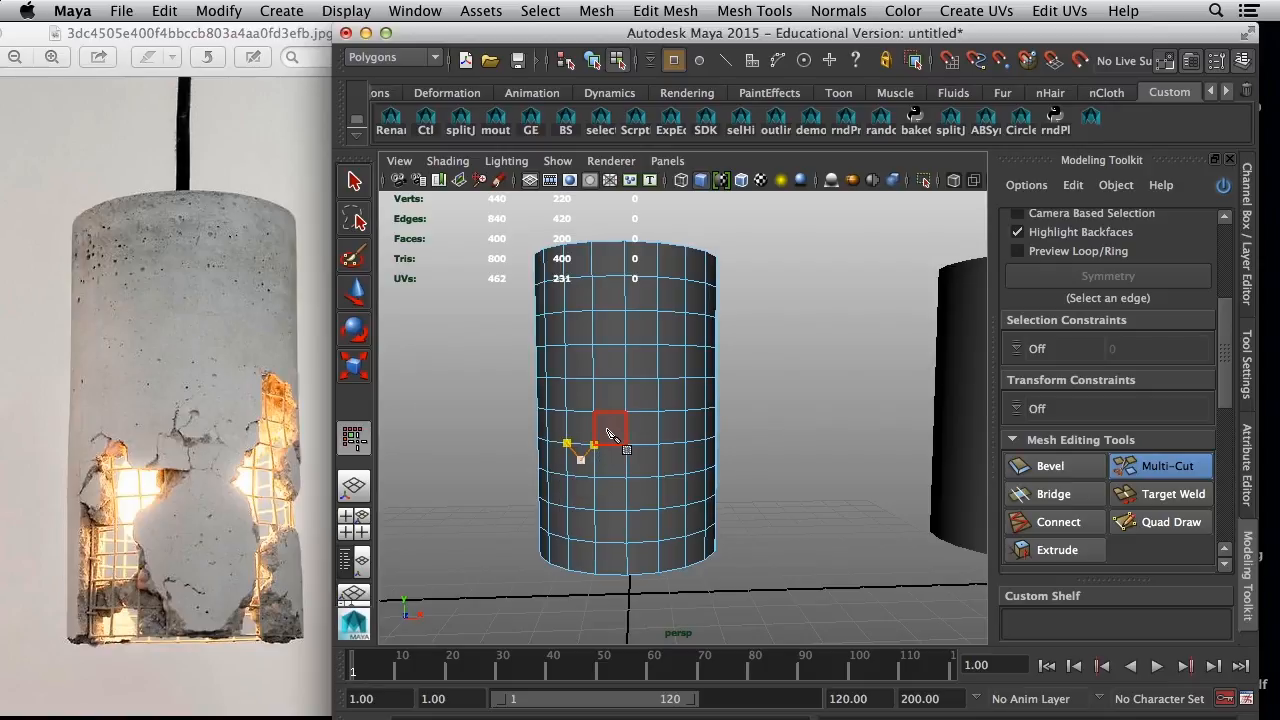
left_click(599, 426)
left_click(592, 408)
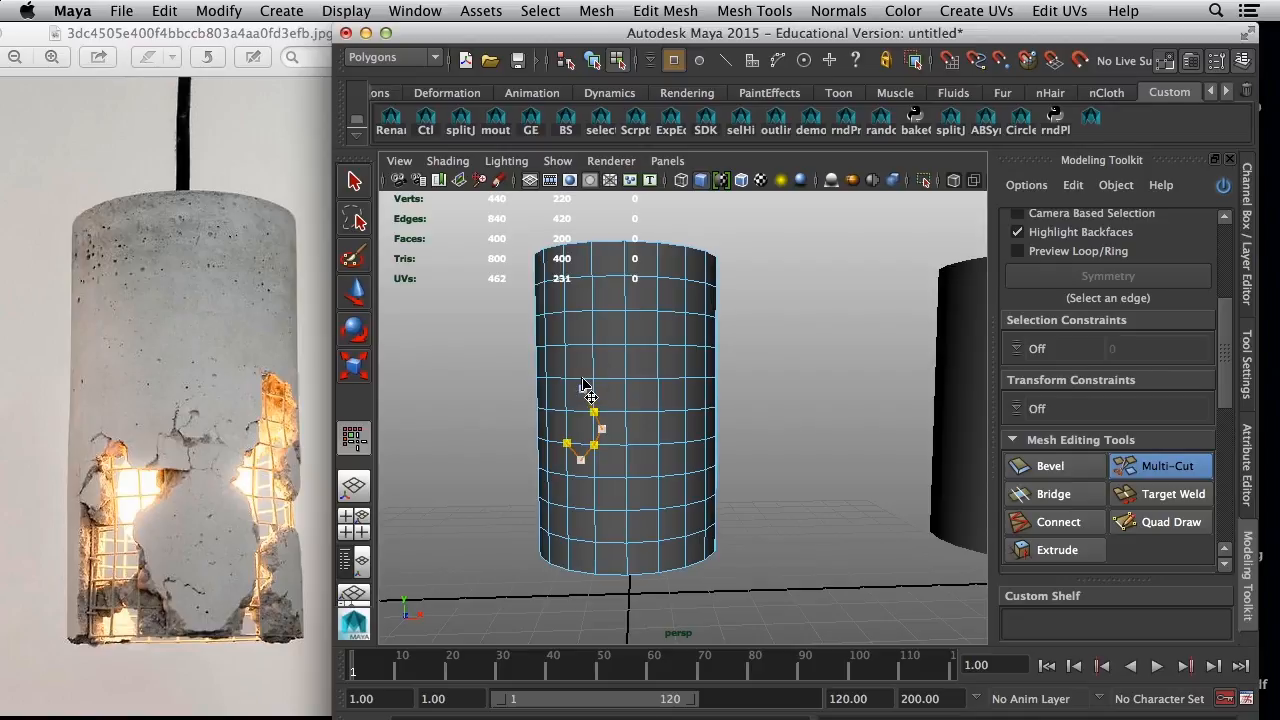
left_click(584, 379)
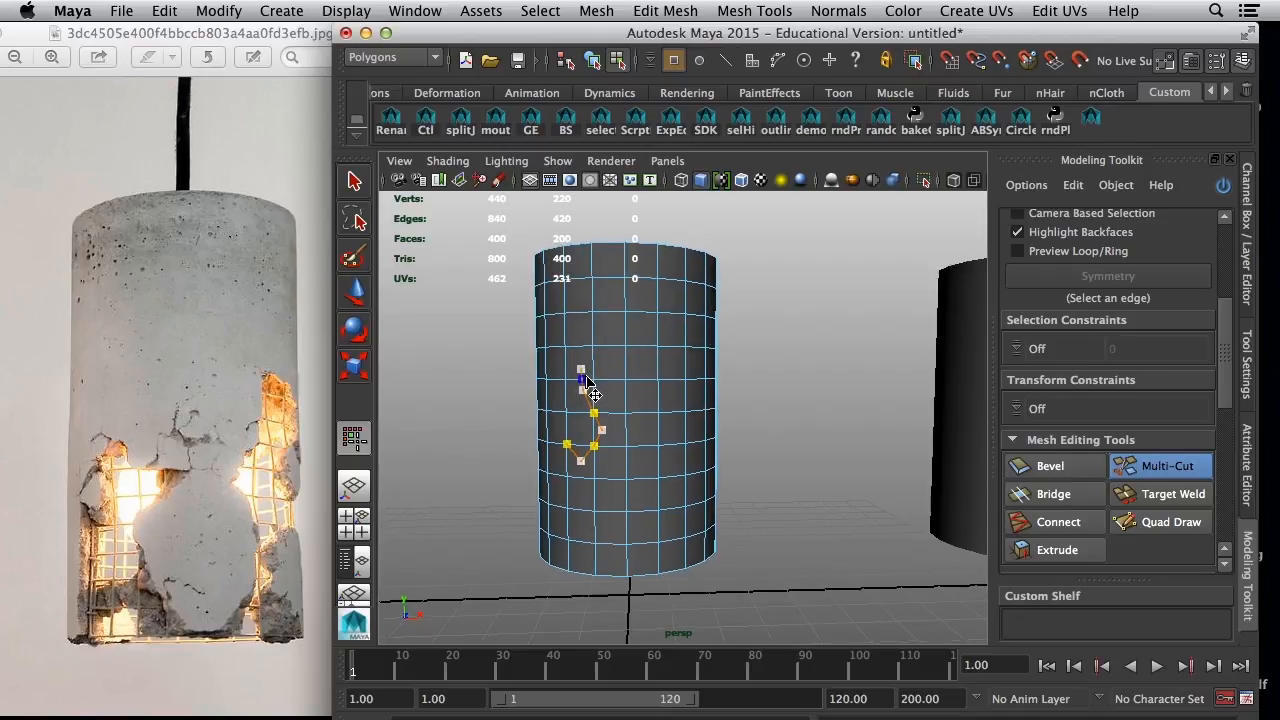
scroll(586, 380, "up", 2)
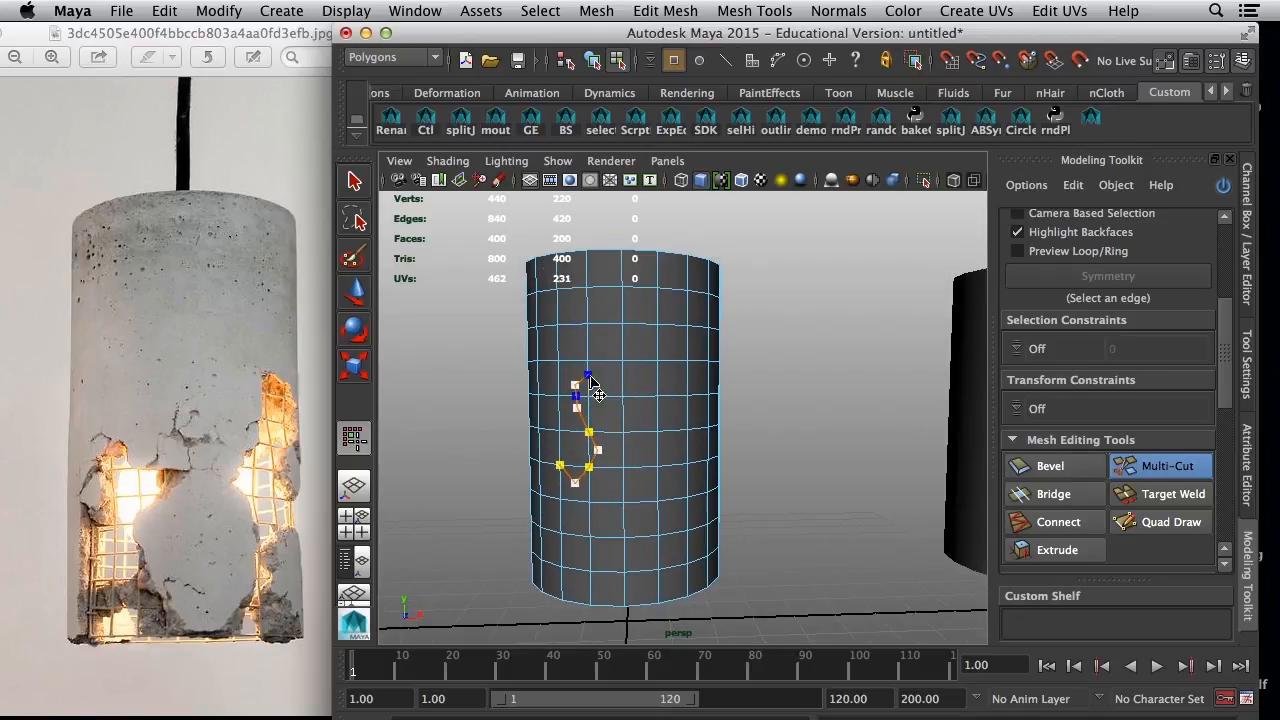
left_click(610, 398)
key("Return")
left_click_drag(560, 482, 619, 434, "alt")
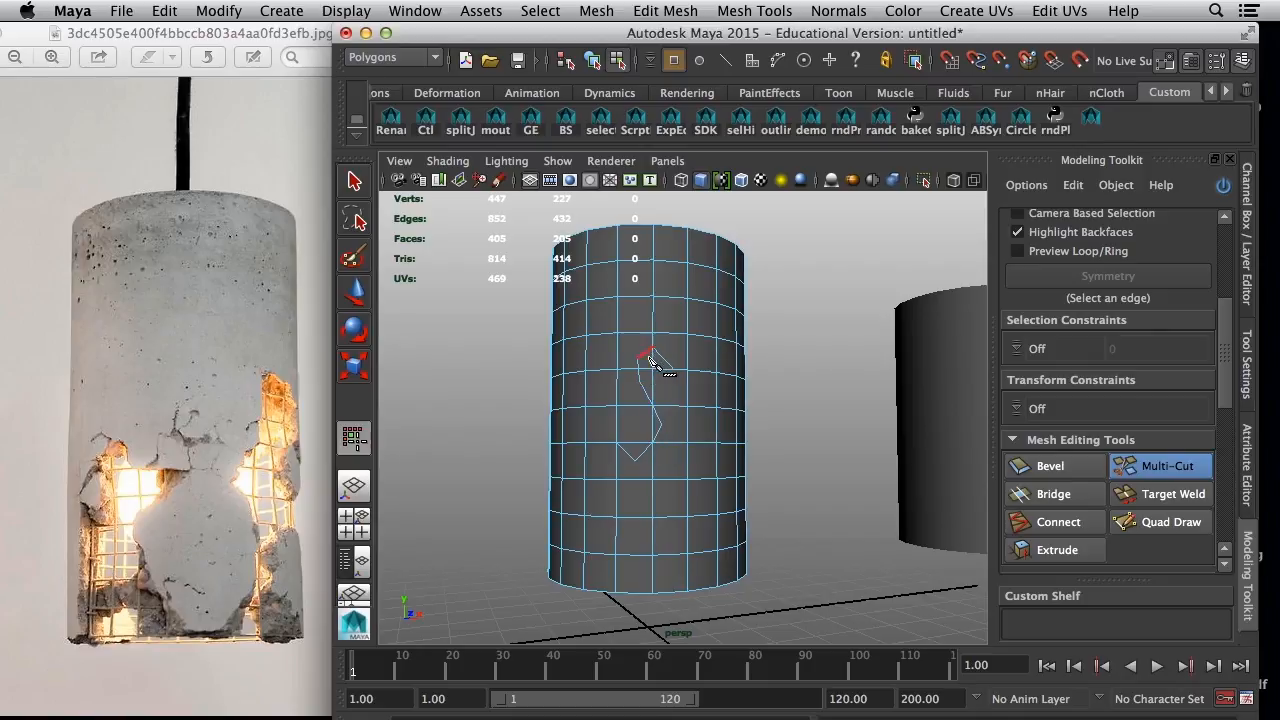
- Cut a second jagged line with Multi-Cut from the cylinder's middle down to its bottom edge, outlining the opening's other side
left_click_drag(648, 465, 677, 388, "alt")
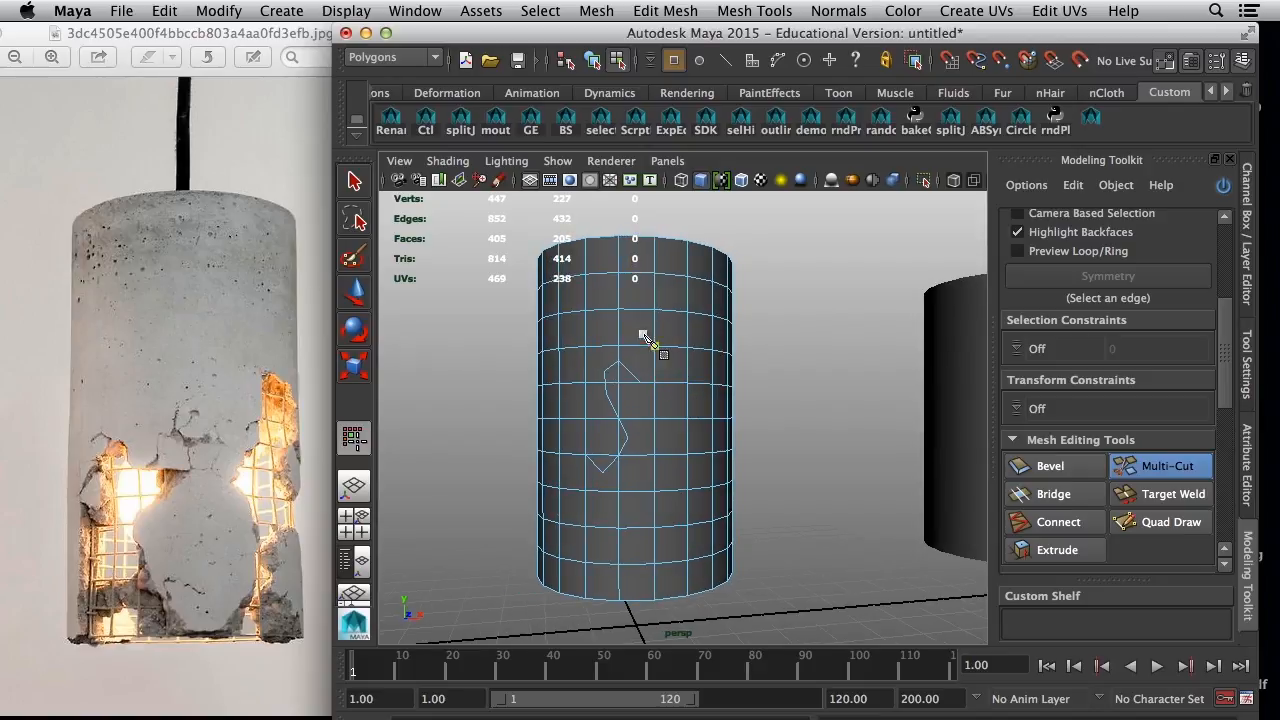
left_click(654, 419)
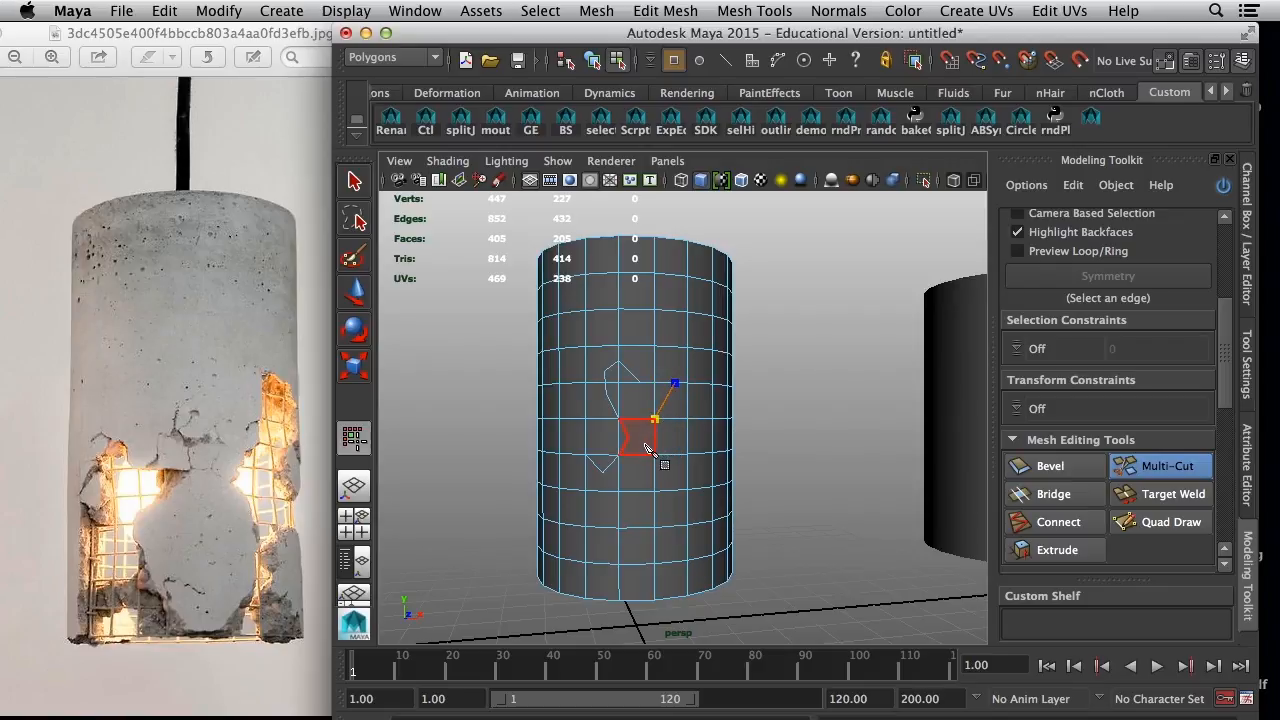
left_click(639, 455)
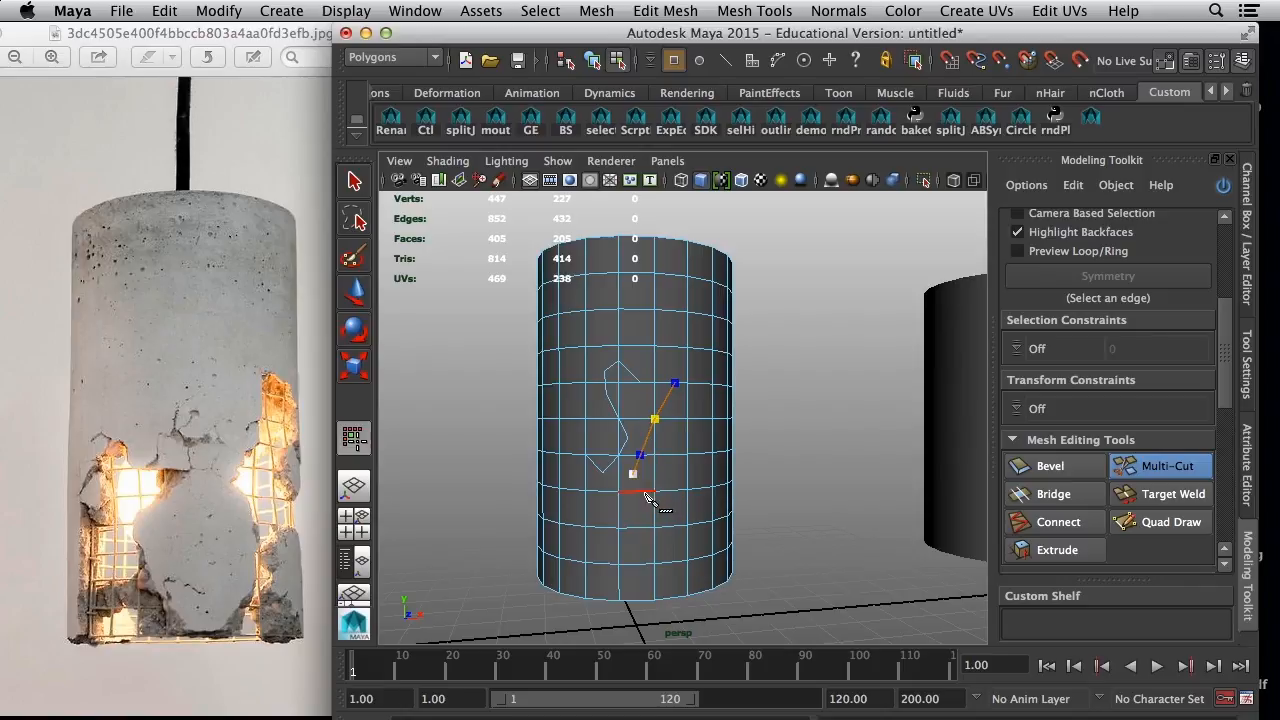
left_click(642, 493)
left_click(665, 527)
left_click(668, 562)
left_click(678, 598)
key("Return")
- Select the lower faces between the two jagged cuts, down to the cylinder's bottom edge
mouse_move(608, 560)
left_mouse_down("alt")
mouse_move(622, 531)
mouse_move(566, 546)
mouse_move(614, 534)
mouse_move(606, 545)
left_mouse_up("alt")
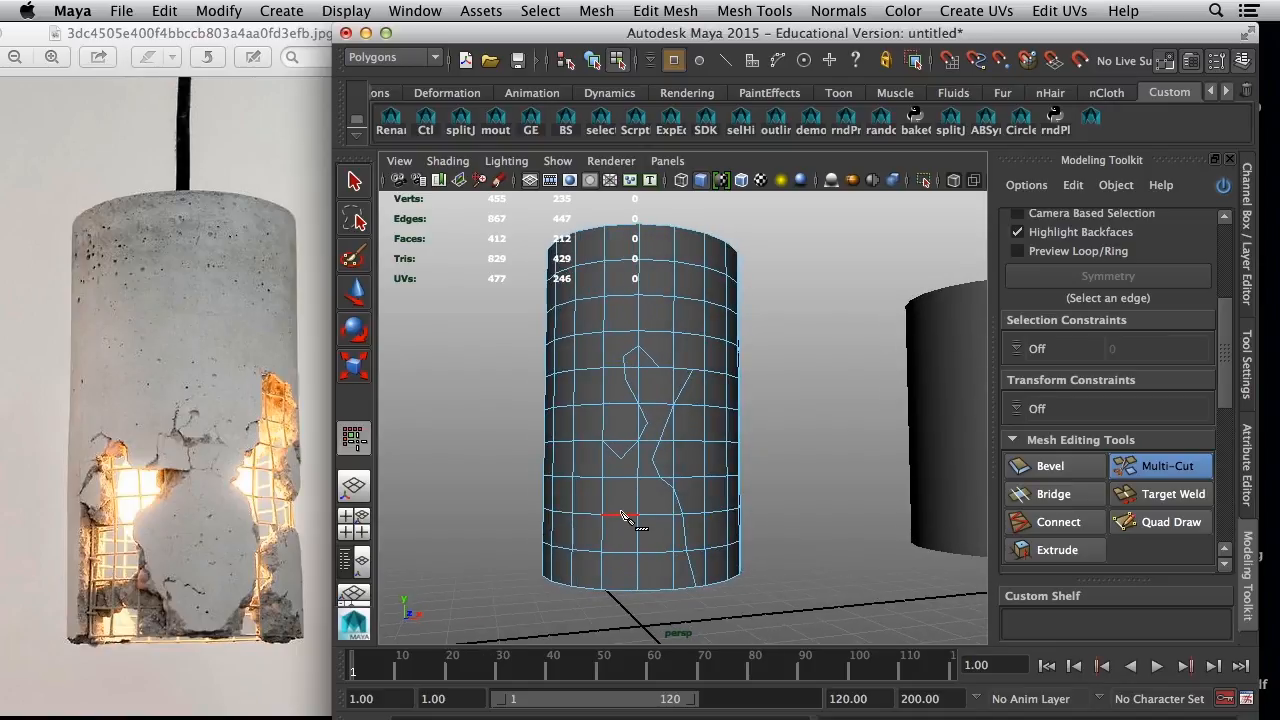
key("q")
right_click_drag(629, 341, 632, 410)
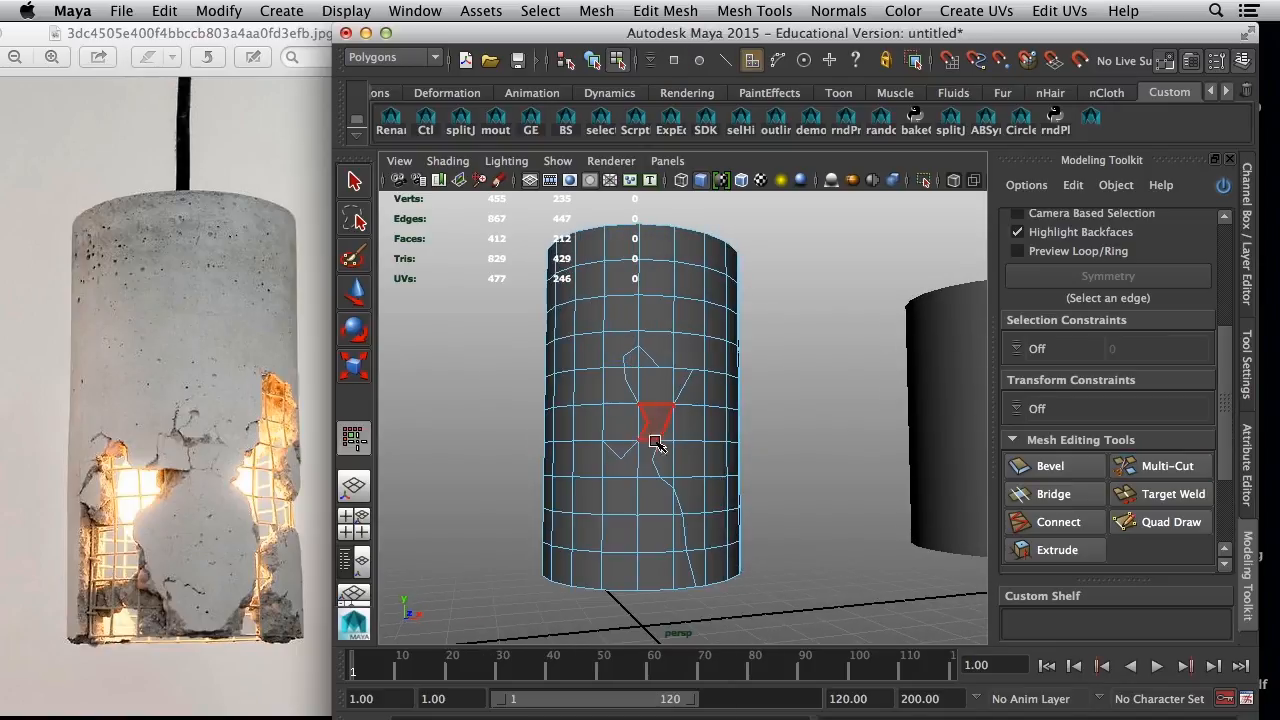
left_click(622, 484)
key("w")
left_click(641, 491, "shift")
left_click(657, 525, "shift")
left_click(622, 525, "shift")
left_click(617, 546, "shift")
left_click(620, 583, "shift")
left_click(651, 551, "shift")
left_click(674, 549, "shift")
left_click(651, 583, "shift")
left_click(668, 557, "shift")
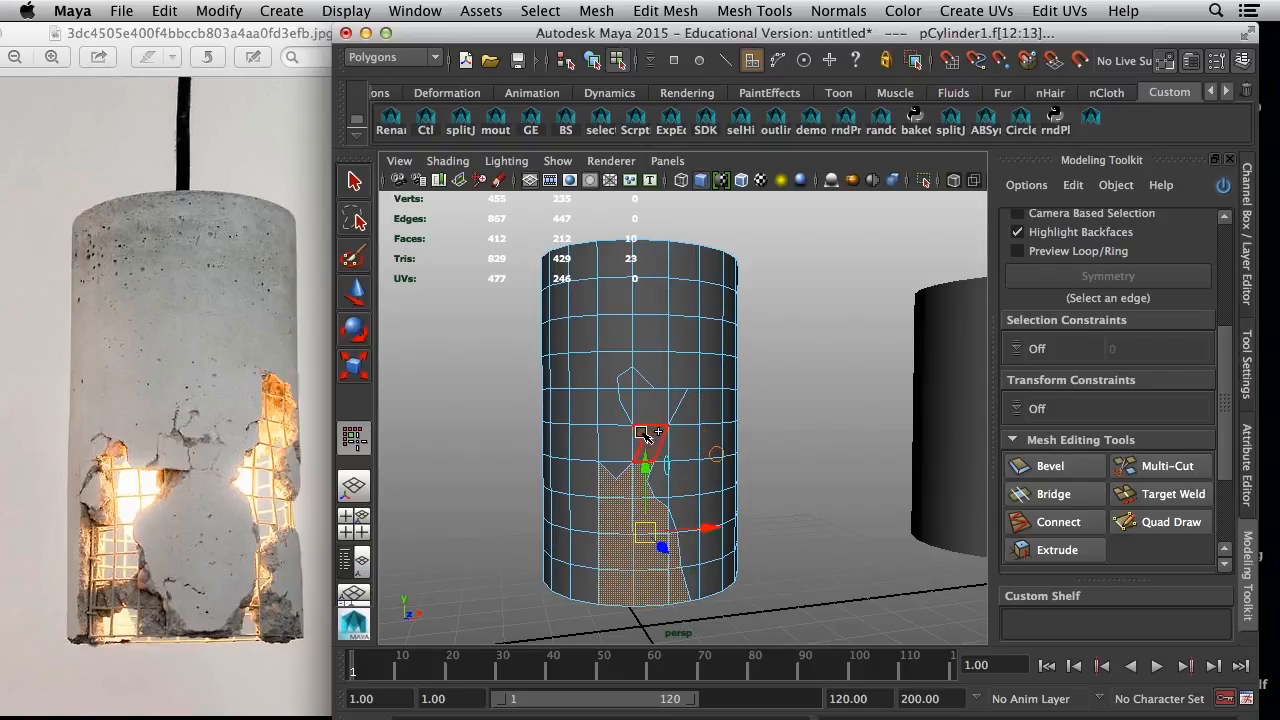
- Add the remaining faces between the two jagged cuts to the selection and delete them all to open the first broken hole
left_click(638, 380, "shift")
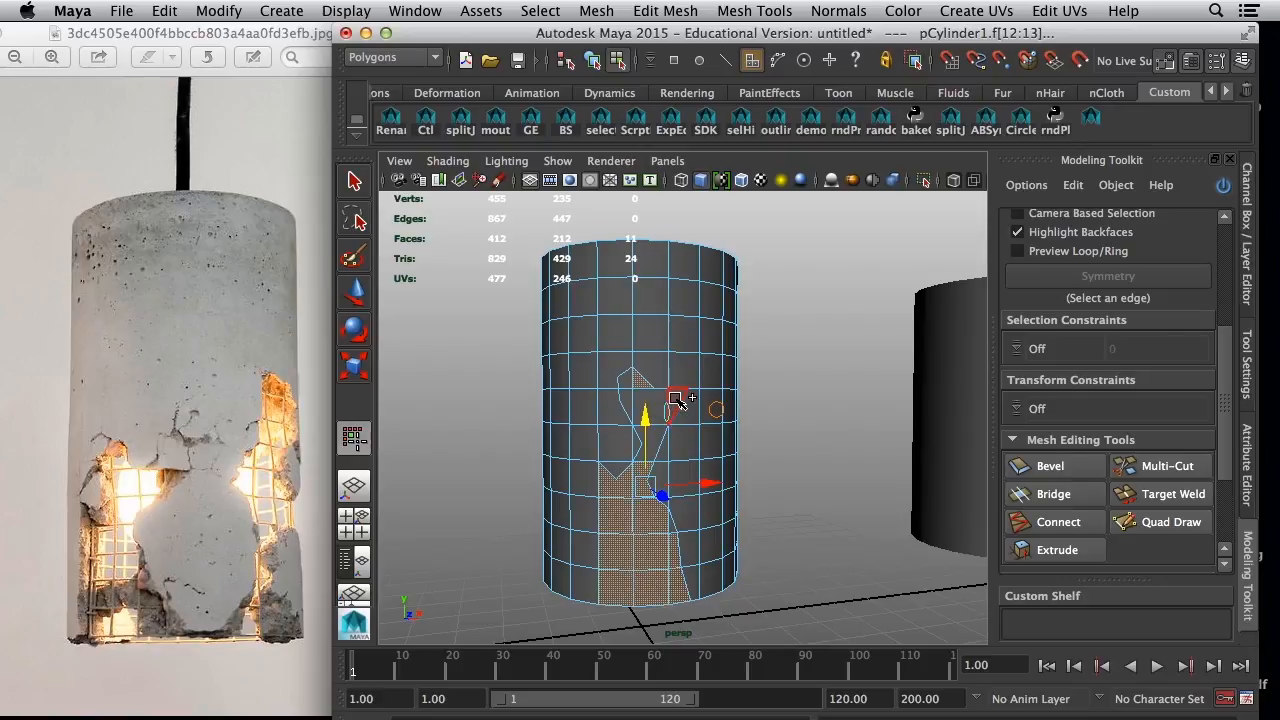
key("q")
left_click(675, 404, "shift")
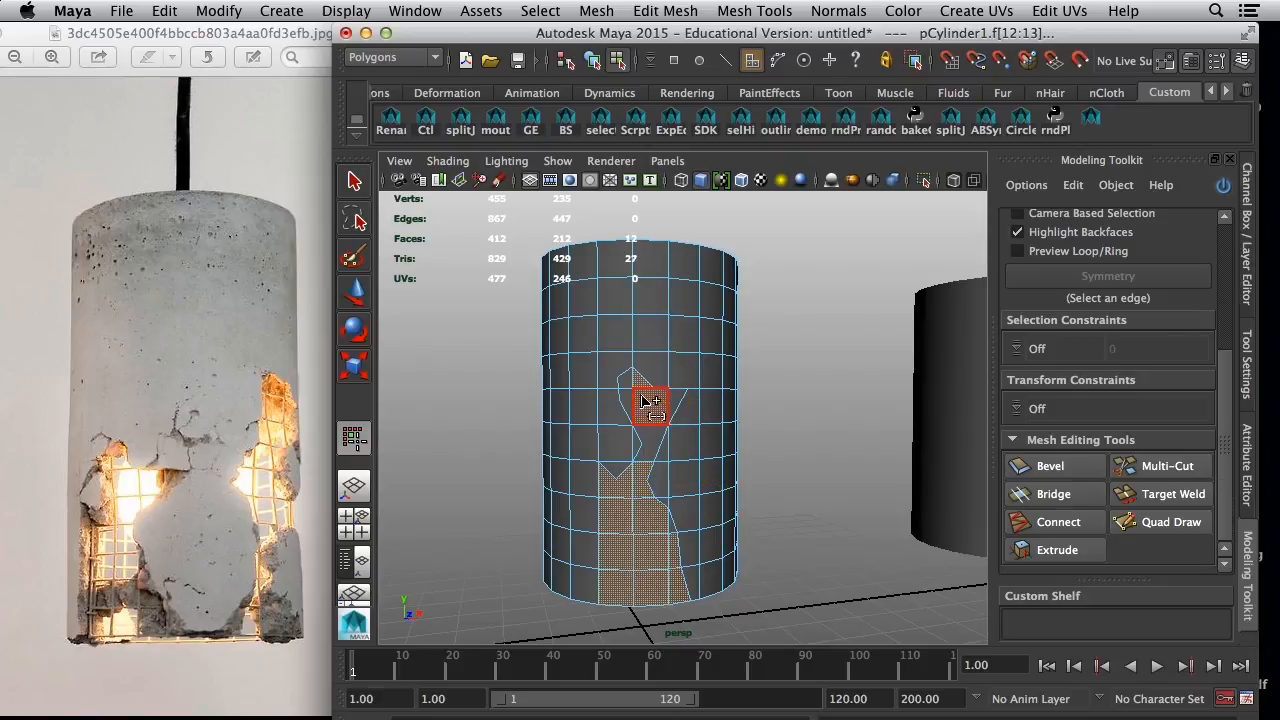
left_click(354, 296)
key("q")
left_click(625, 405, "shift")
left_click(651, 423, "shift")
left_click(673, 539, "shift")
key("4")
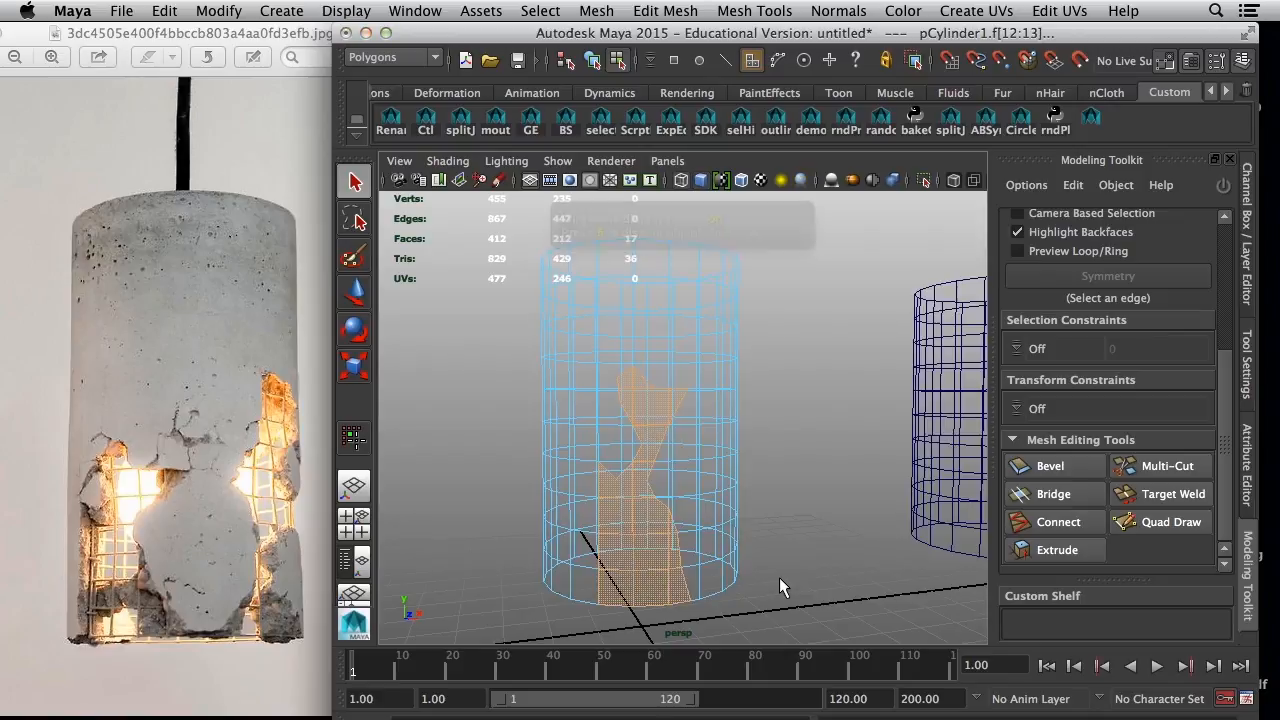
mouse_move(779, 577)
left_mouse_down("alt")
mouse_move(657, 586)
mouse_move(738, 567)
mouse_move(574, 560)
mouse_move(629, 537)
mouse_move(622, 557)
left_mouse_up("alt")
key("5")
key("Delete")
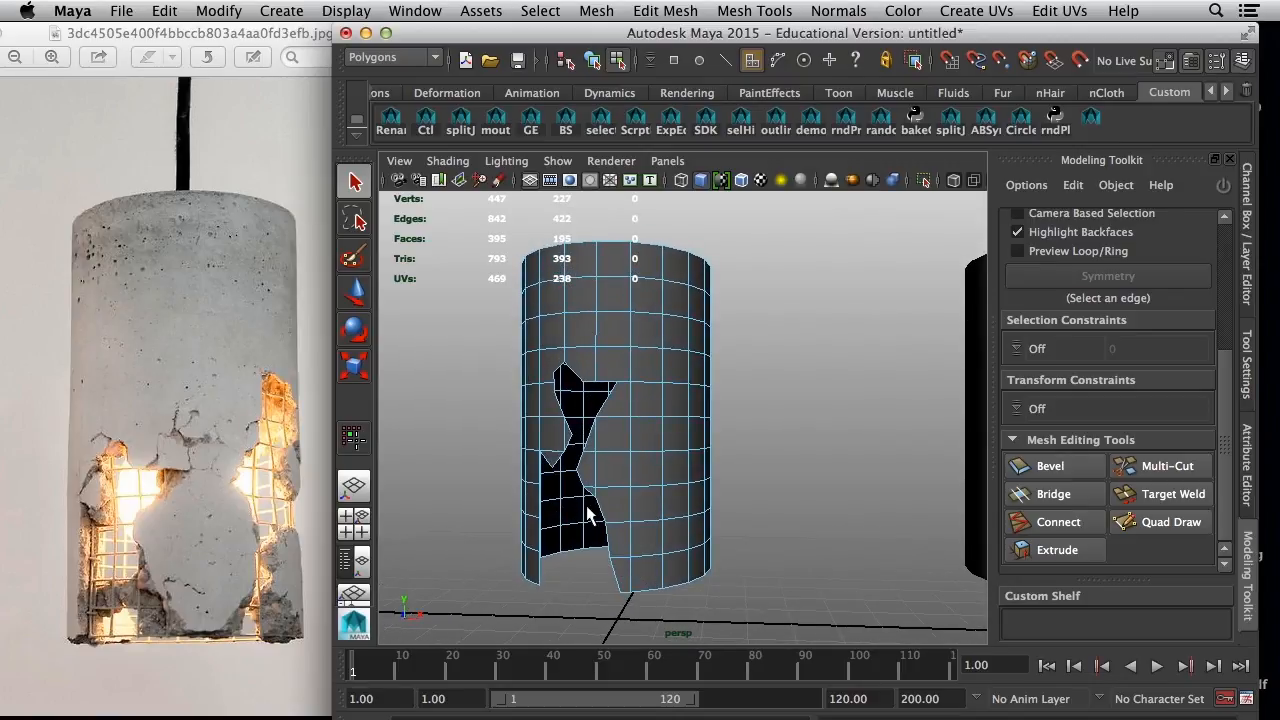
- Cut a jagged line with Multi-Cut from the cylinder's bottom edge up to mid-height, beside the first opening, outlining a second opening's near side
left_click_drag(588, 506, 592, 522, "alt")
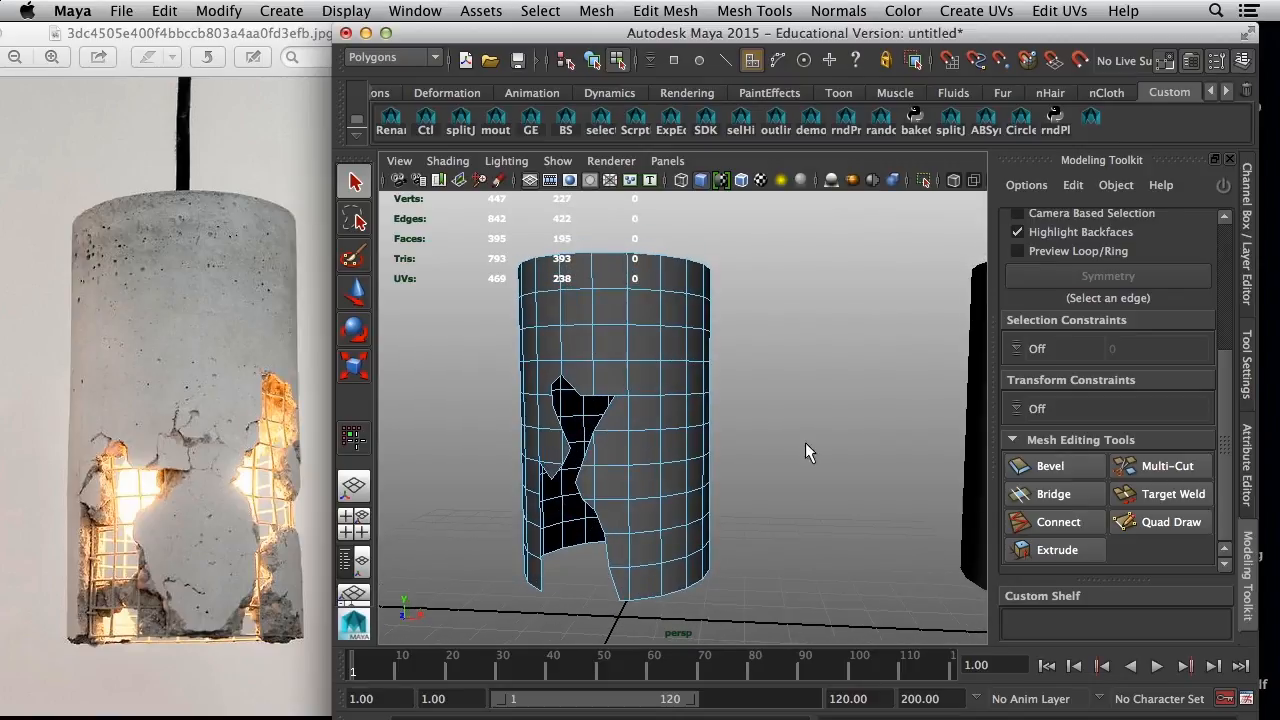
left_click(1171, 465)
left_click_drag(858, 578, 782, 578, "alt")
left_click_drag(640, 598, 611, 571, "alt")
left_click(606, 556)
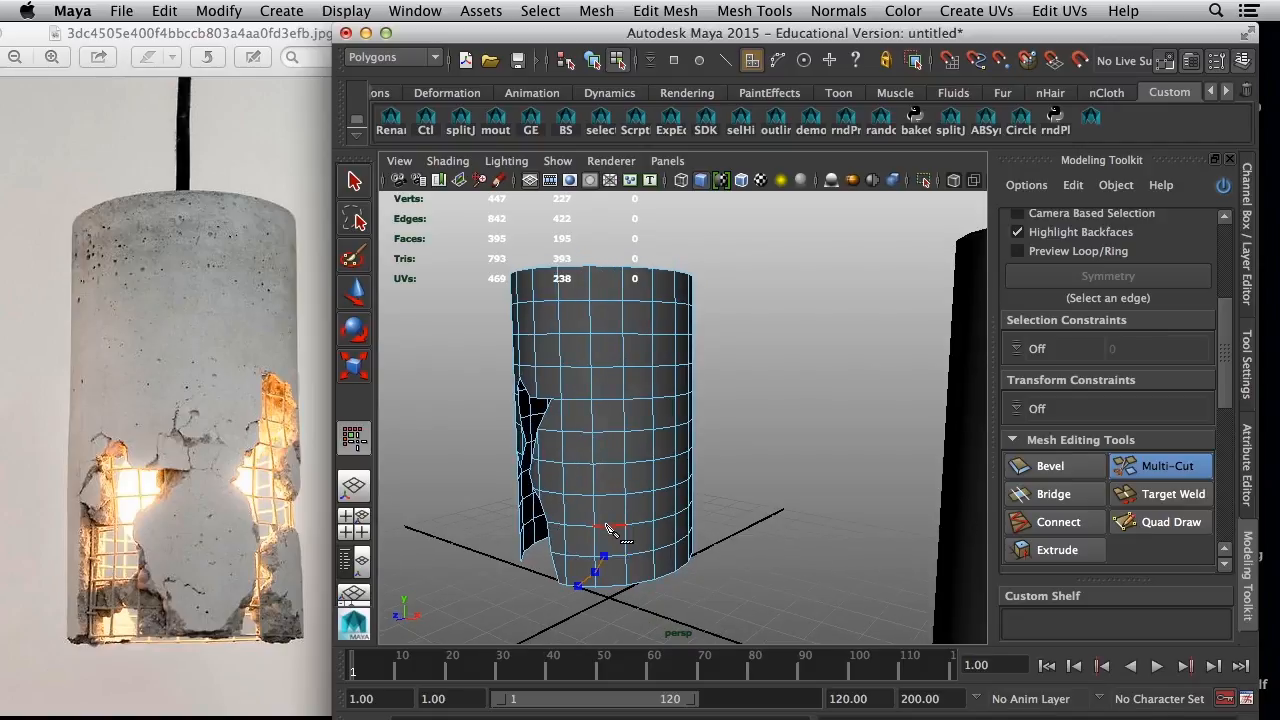
left_click(605, 525)
left_click(591, 504)
left_click(578, 494)
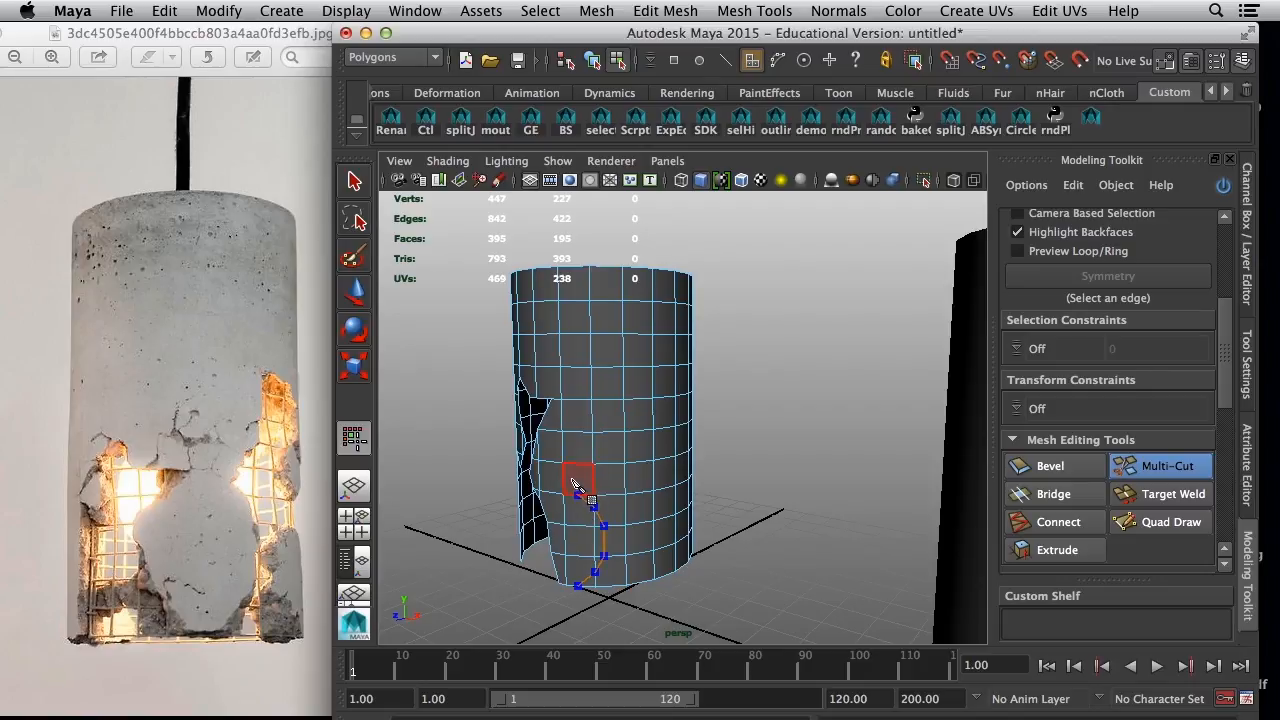
scroll(586, 492, "up", 3)
left_click(567, 477)
left_click(586, 439)
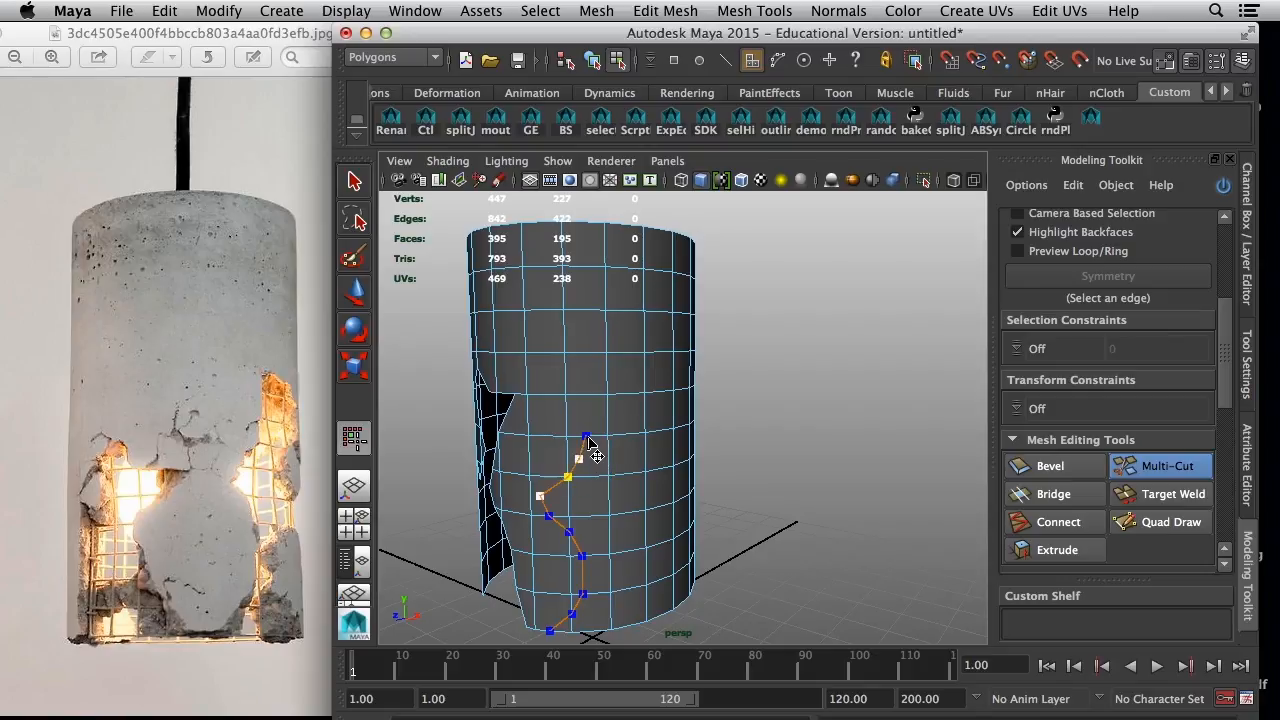
left_click(595, 406)
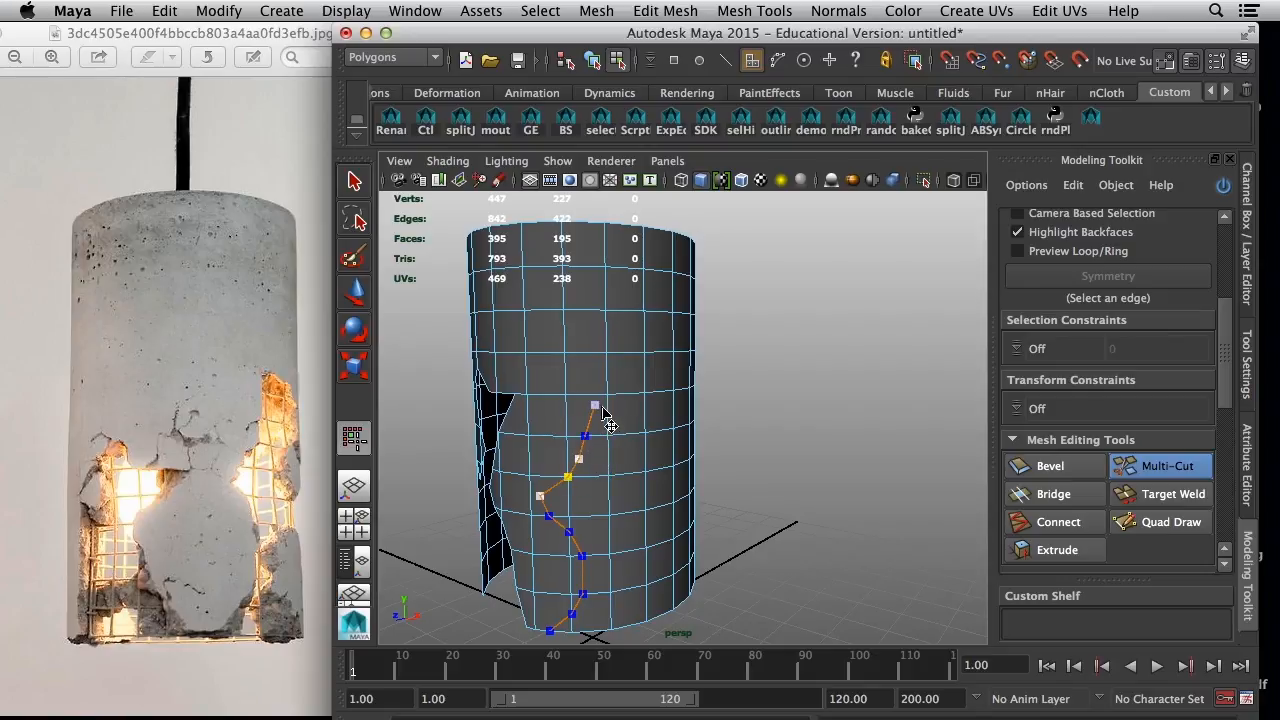
left_click_drag(604, 409, 600, 409, "alt")
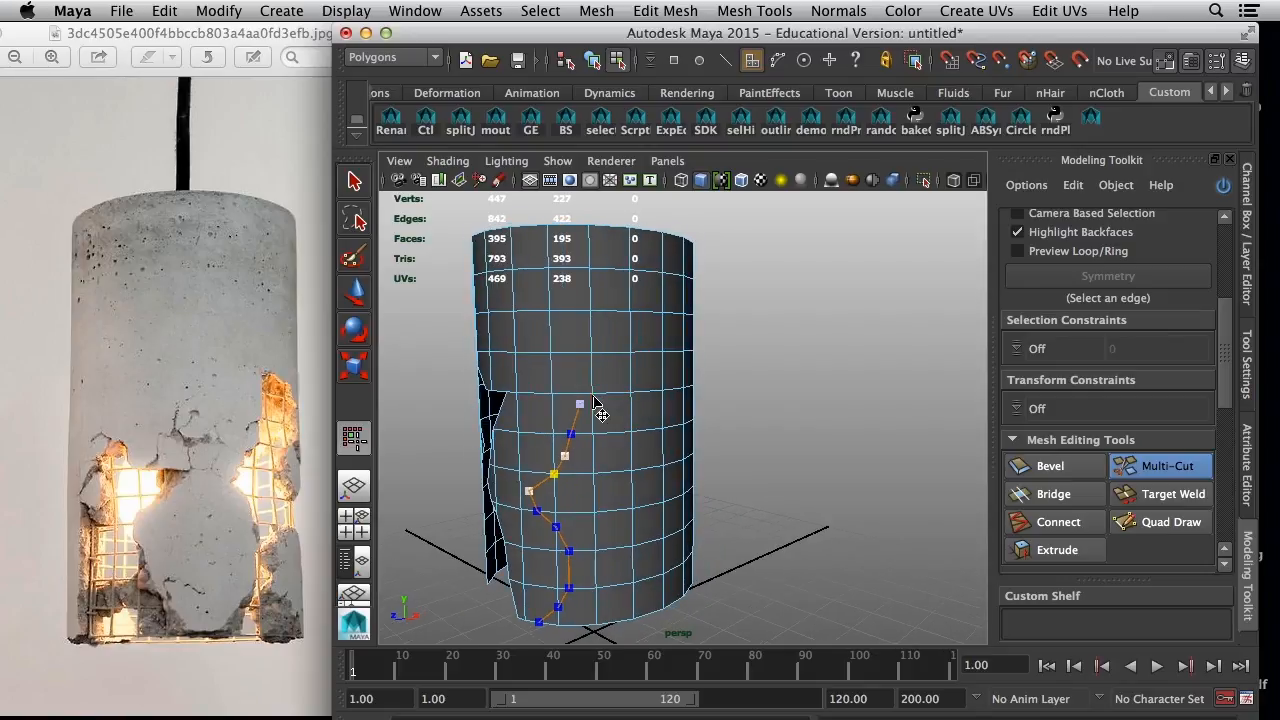
left_click(593, 403)
left_click(594, 397)
key("Return")
- Cut a second jagged Multi-Cut line from the top of the new outline down to the bottom edge, outlining the second opening's far side
left_click_drag(672, 462, 607, 456, "alt")
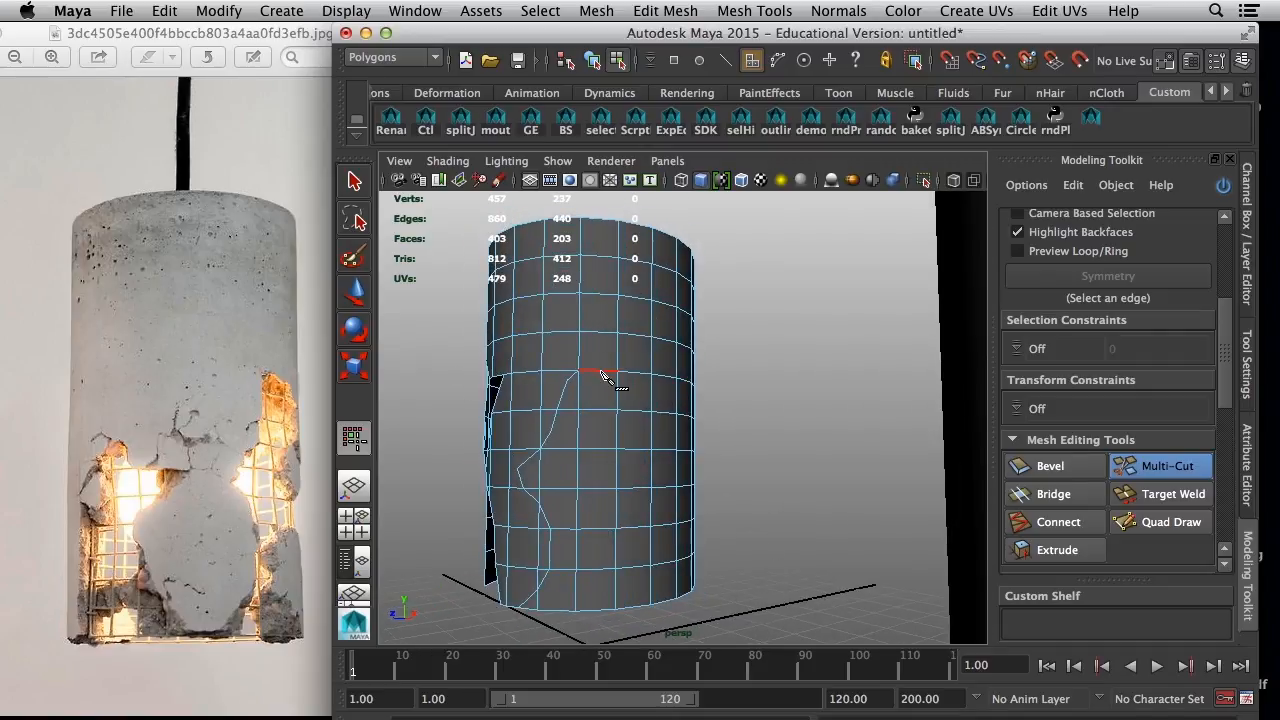
left_click(629, 410)
left_click(630, 434)
left_click(614, 451)
left_click(598, 466)
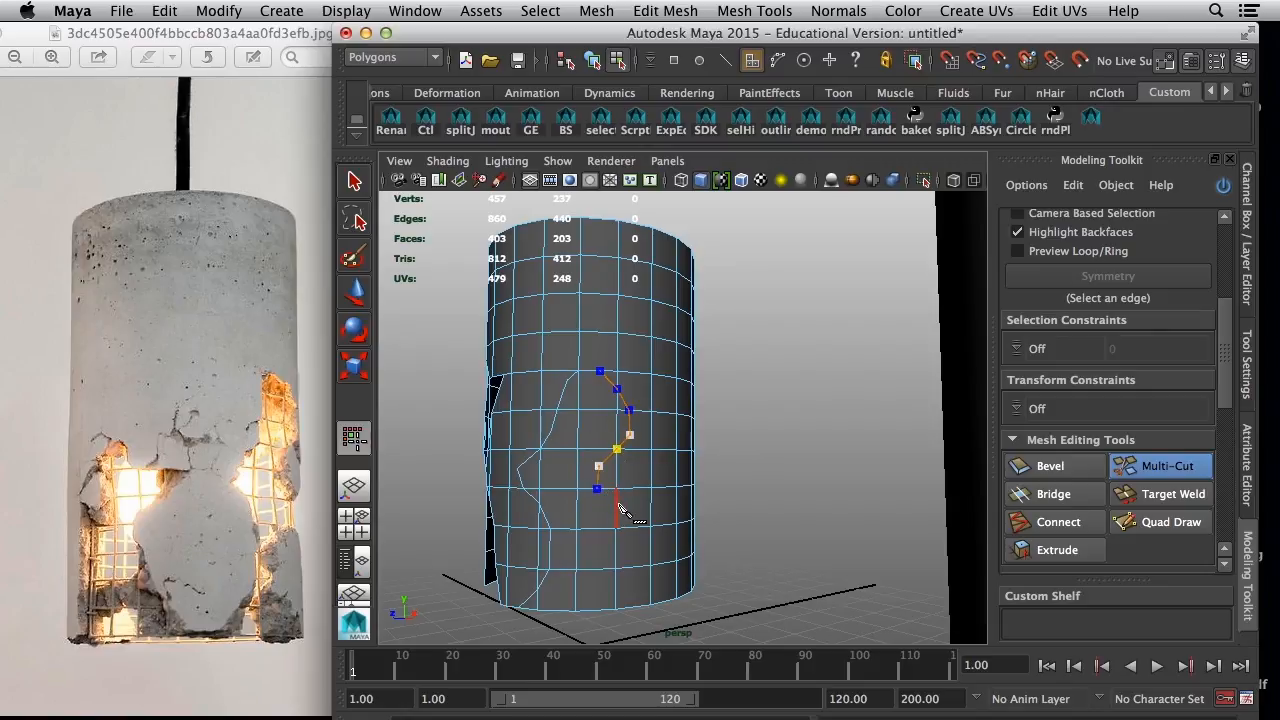
left_click(616, 505)
left_click(637, 505)
left_click_drag(651, 519, 583, 529, "alt")
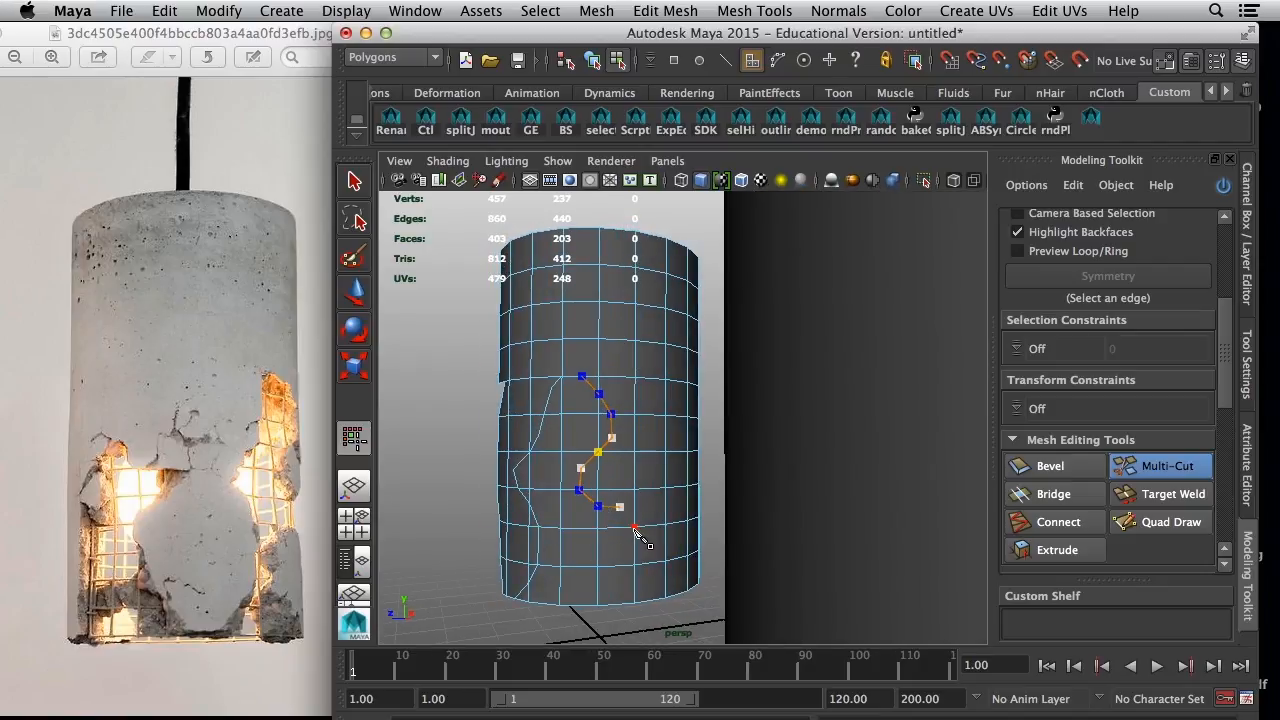
left_click(619, 541)
left_click(571, 556)
left_click(573, 589)
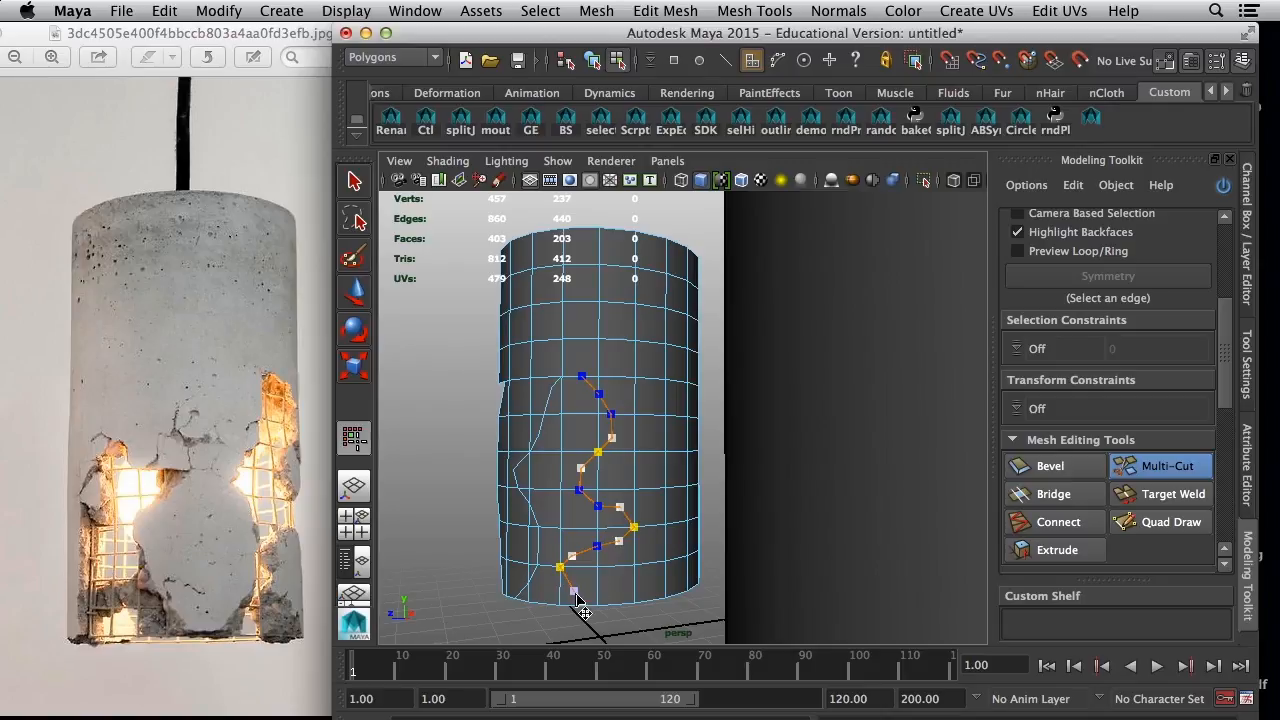
right_click(600, 610)
- Select the faces at the bottom and at the top of the second opening's outline
left_click_drag(563, 557, 659, 549, "alt")
right_click_drag(611, 457, 611, 390)
left_click_drag(610, 452, 602, 468, "alt")
left_click(586, 611)
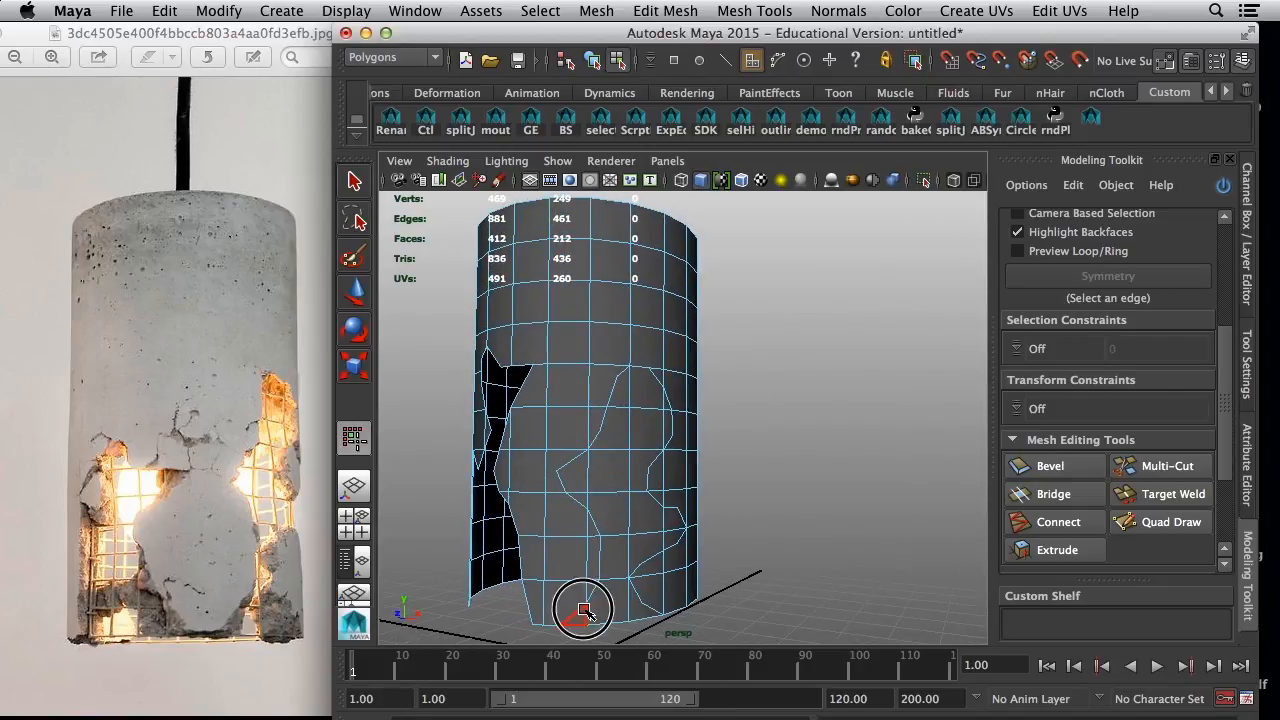
left_click(606, 606, "shift")
left_click(641, 600, "shift")
left_click(641, 556, "shift")
key("q")
left_click(628, 392, "shift")
left_click(645, 390, "shift")
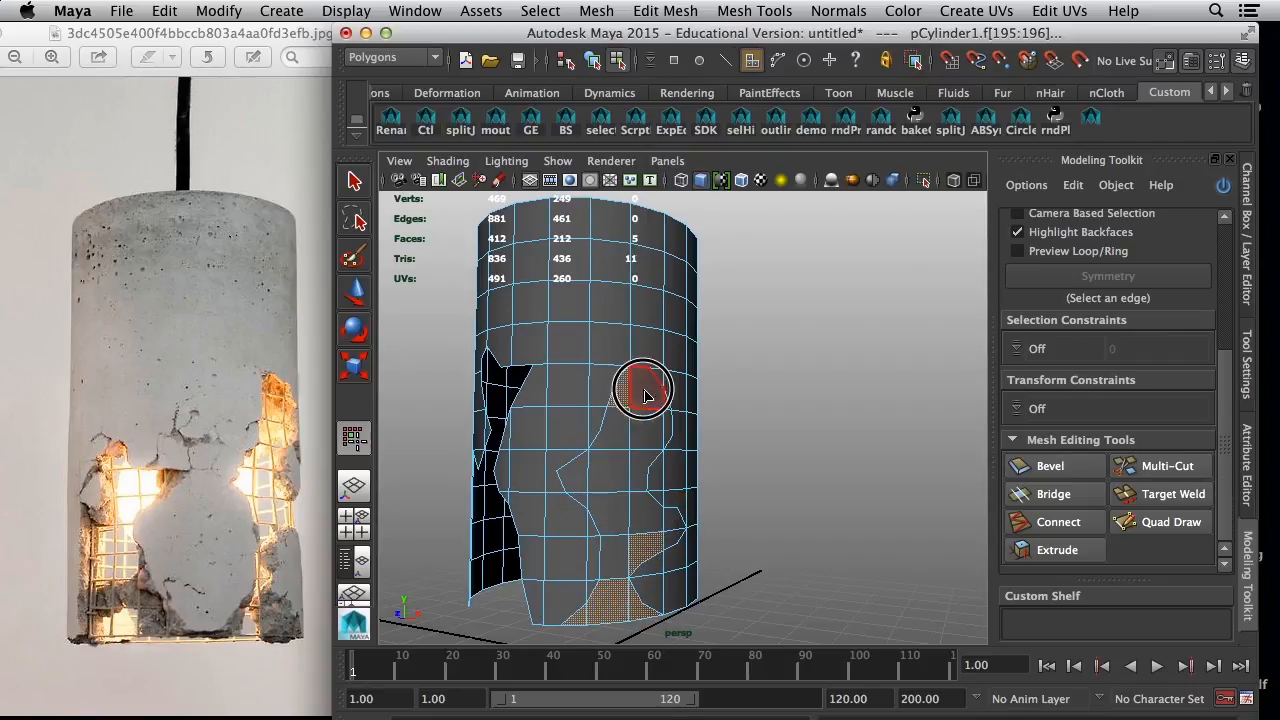
left_click(666, 402, "shift")
left_click(675, 432, "shift")
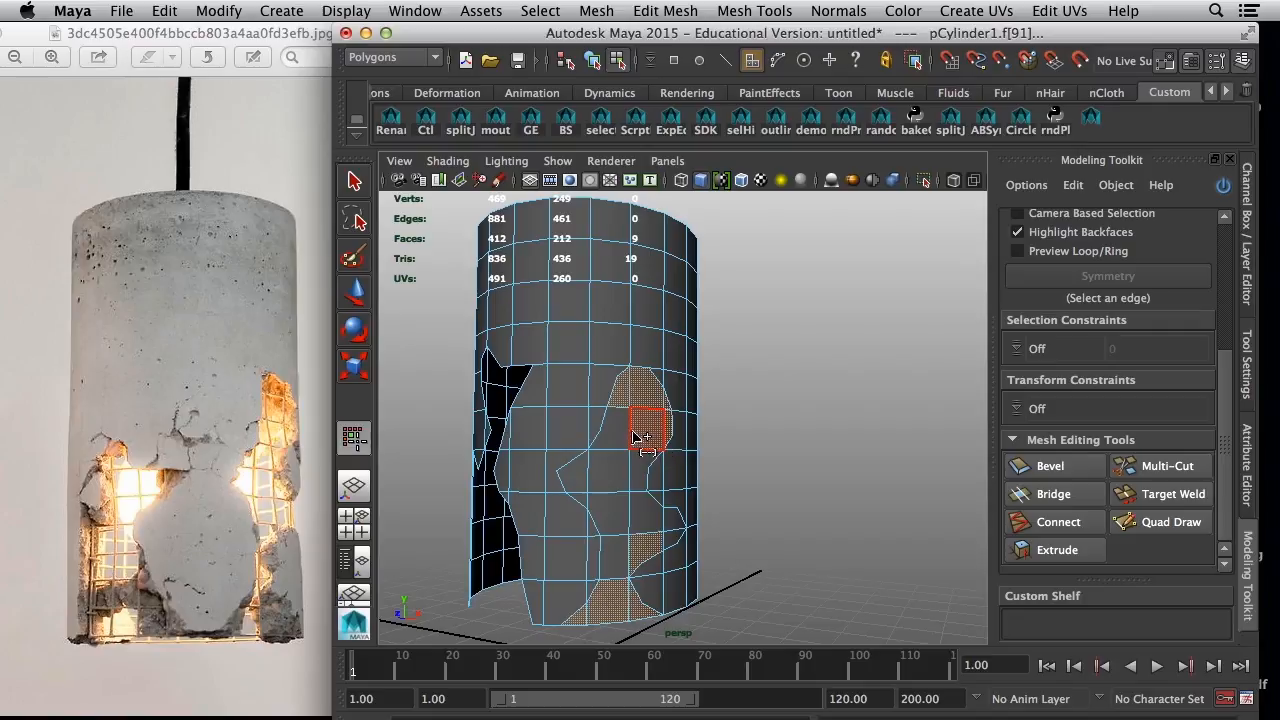
- Add the remaining middle faces inside the second outline to the selection and delete them all to open the second hole
double_click(612, 430, "shift")
key("super+z")
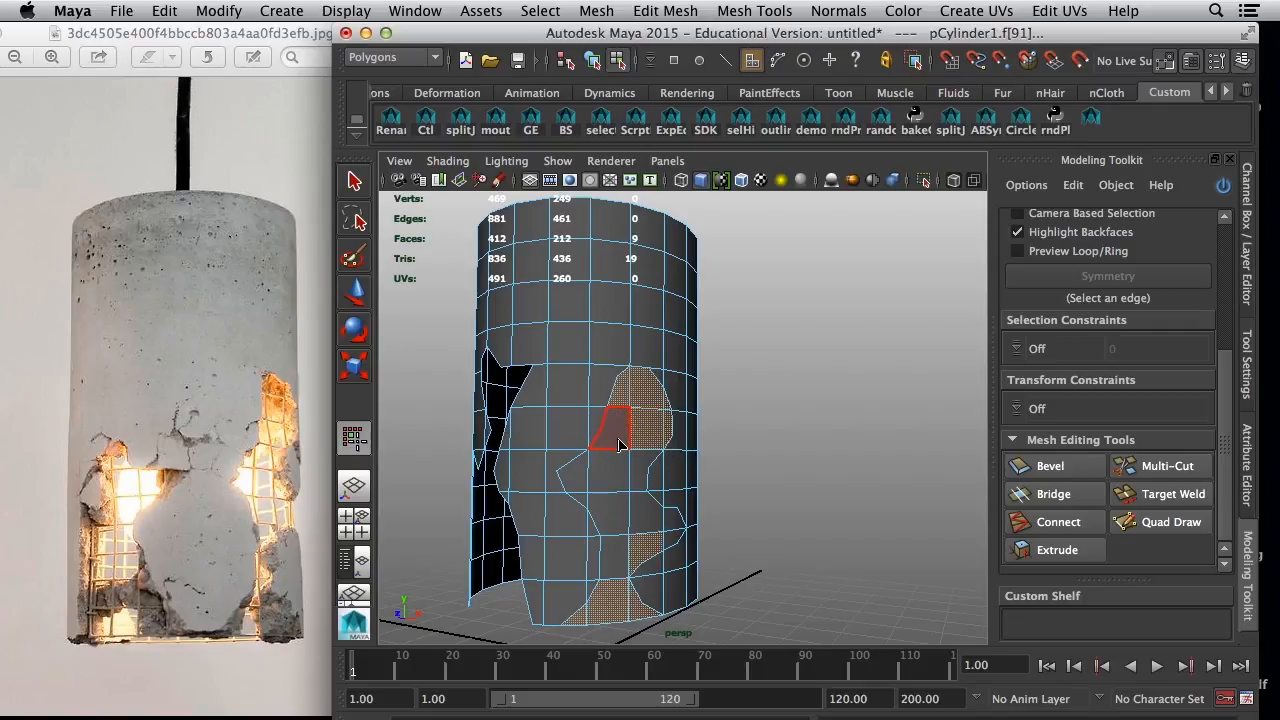
left_click(586, 472, "shift")
left_click(606, 472, "shift")
left_click(641, 475, "shift")
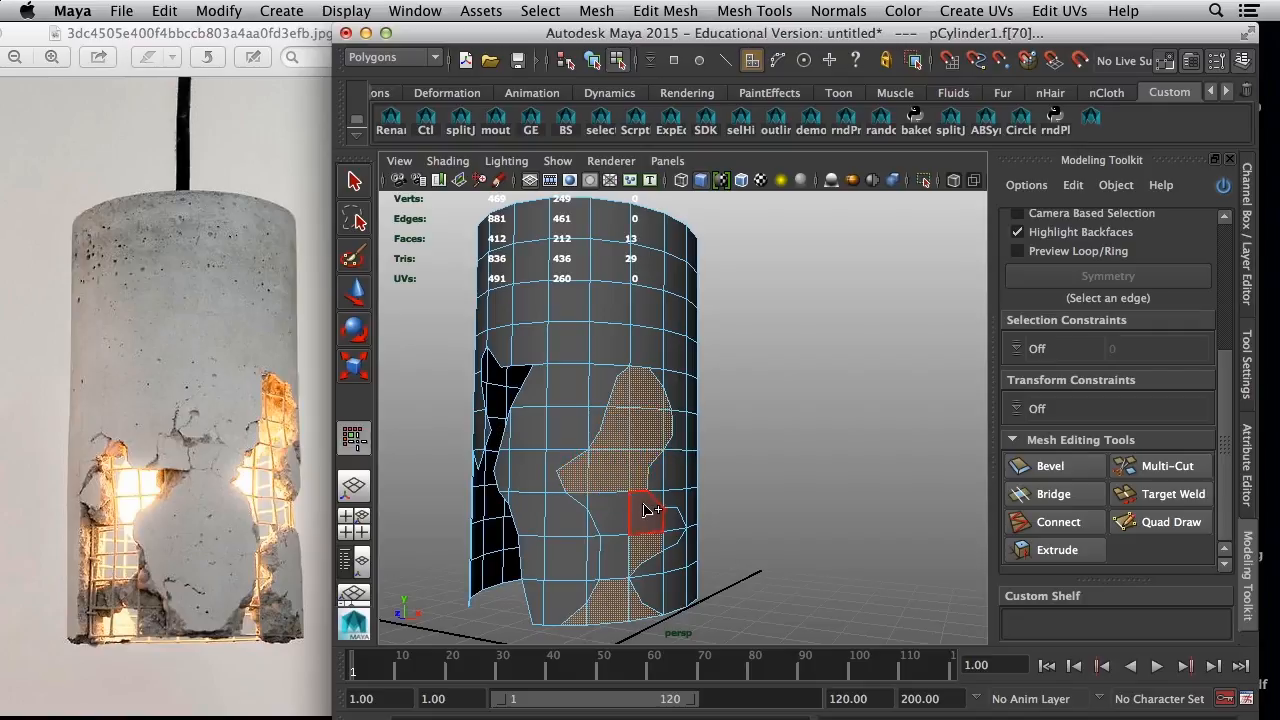
left_click(646, 511, "shift")
left_click(618, 514, "shift")
left_click(584, 506, "shift")
left_click(674, 518, "shift")
left_click(672, 536, "shift")
left_click(611, 559, "shift")
key("Delete")
- Cut a diagonal edge with Multi-Cut across the square face beside the first opening's narrow neck, ending at the corner on the hole's border
left_click_drag(612, 560, 657, 547, "alt")
right_click_drag(590, 508, 654, 523, "alt")
middle_click_drag(556, 510, 634, 509, "alt")
left_click_drag(634, 509, 708, 485, "alt")
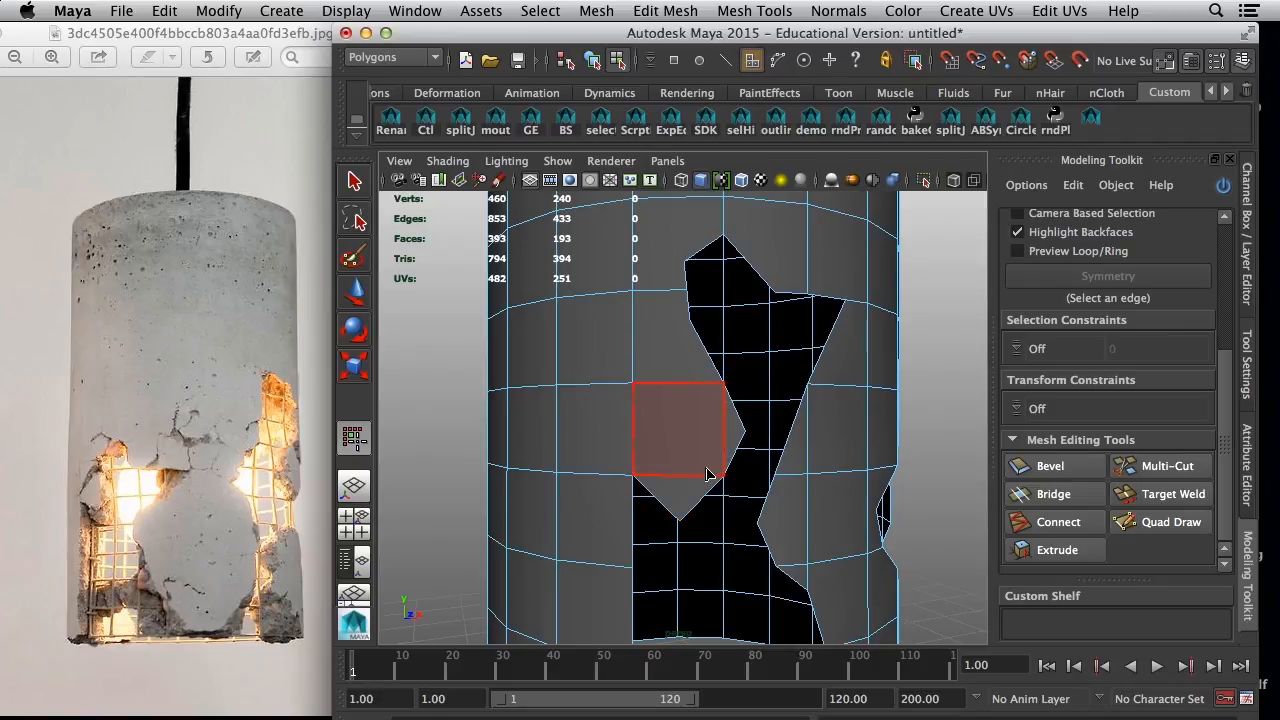
scroll(680, 457, "up", 3)
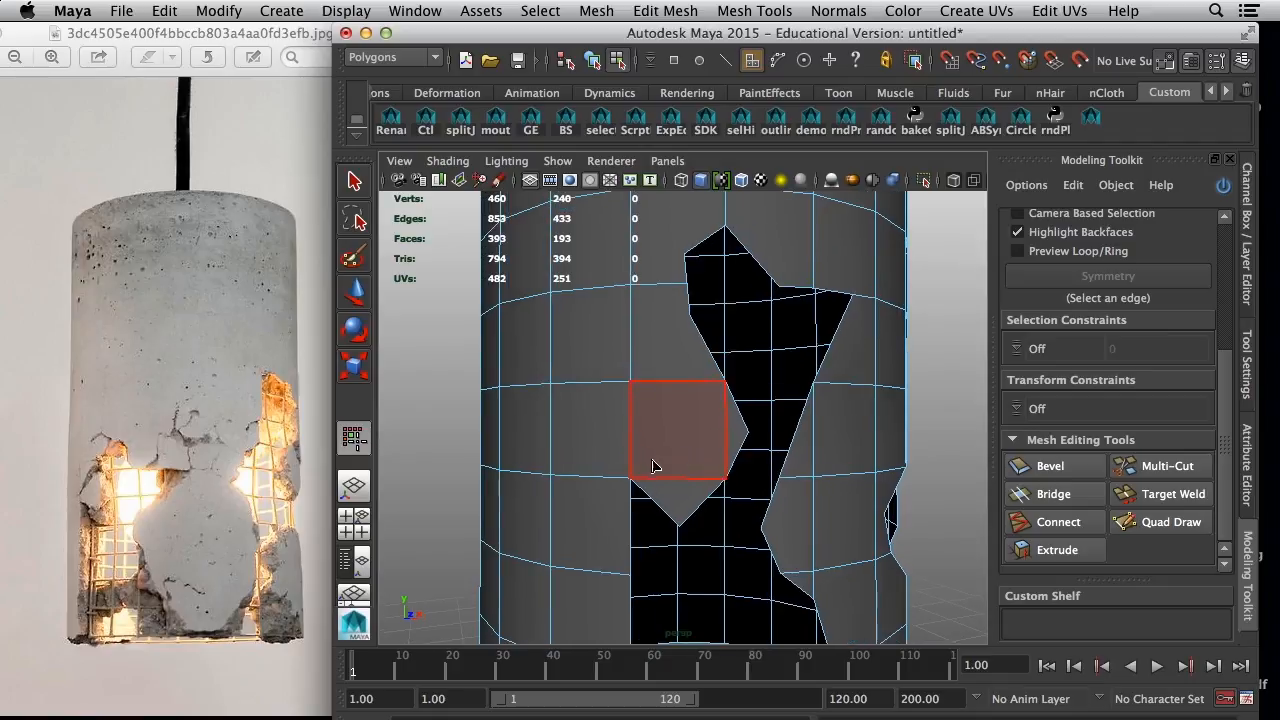
mouse_move(642, 456)
left_mouse_down("alt")
mouse_move(614, 434)
mouse_move(632, 448)
left_mouse_up("alt")
left_click_drag(723, 443, 674, 426, "alt")
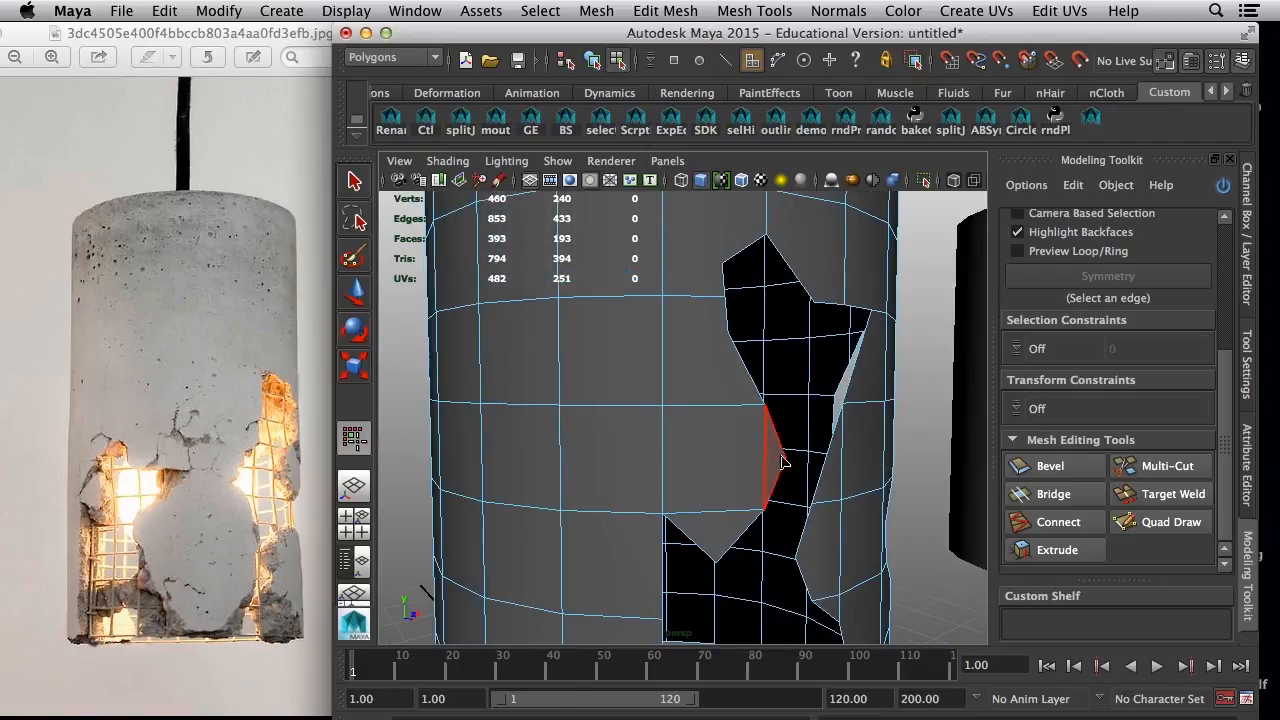
left_click(1145, 467)
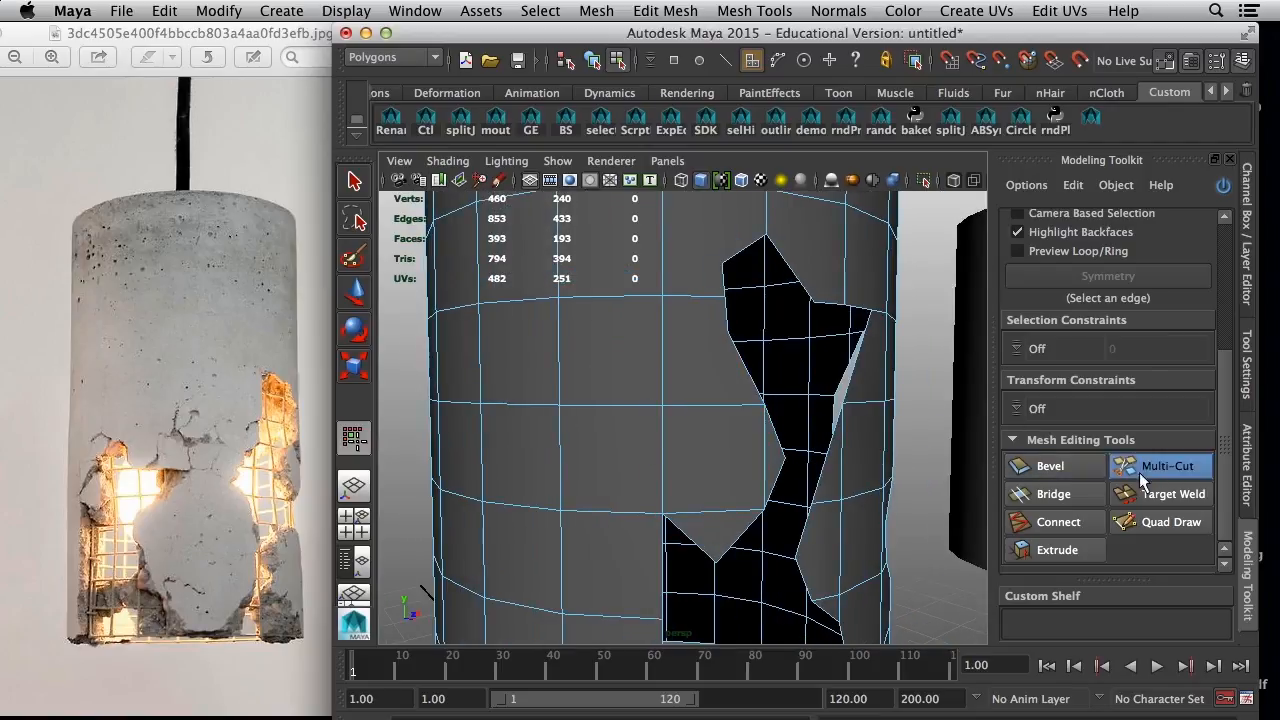
left_click(664, 407)
left_click_drag(763, 513, 705, 508, "alt")
left_click(707, 505)
key("Return")
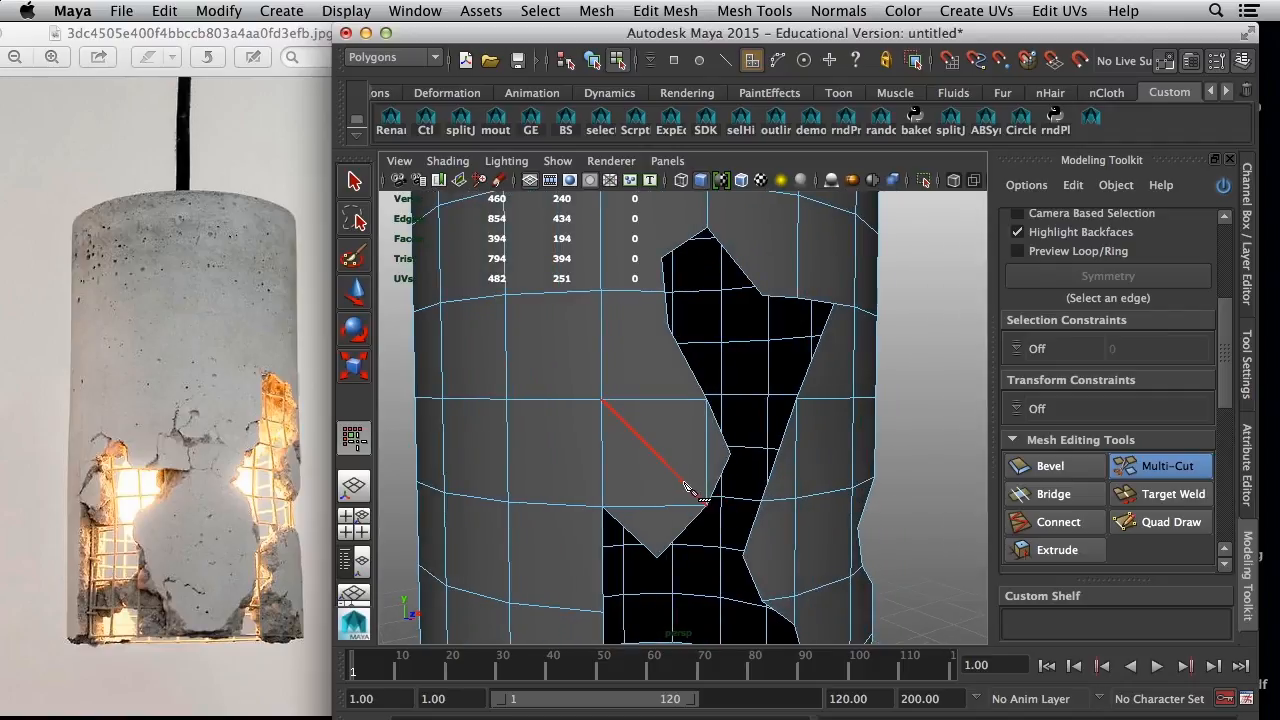
- Delete the vertical and horizontal edges that meet the new diagonal at the first opening's neck, merging the small border faces into their neighbours
key("q")
right_click_drag(645, 432, 627, 293)
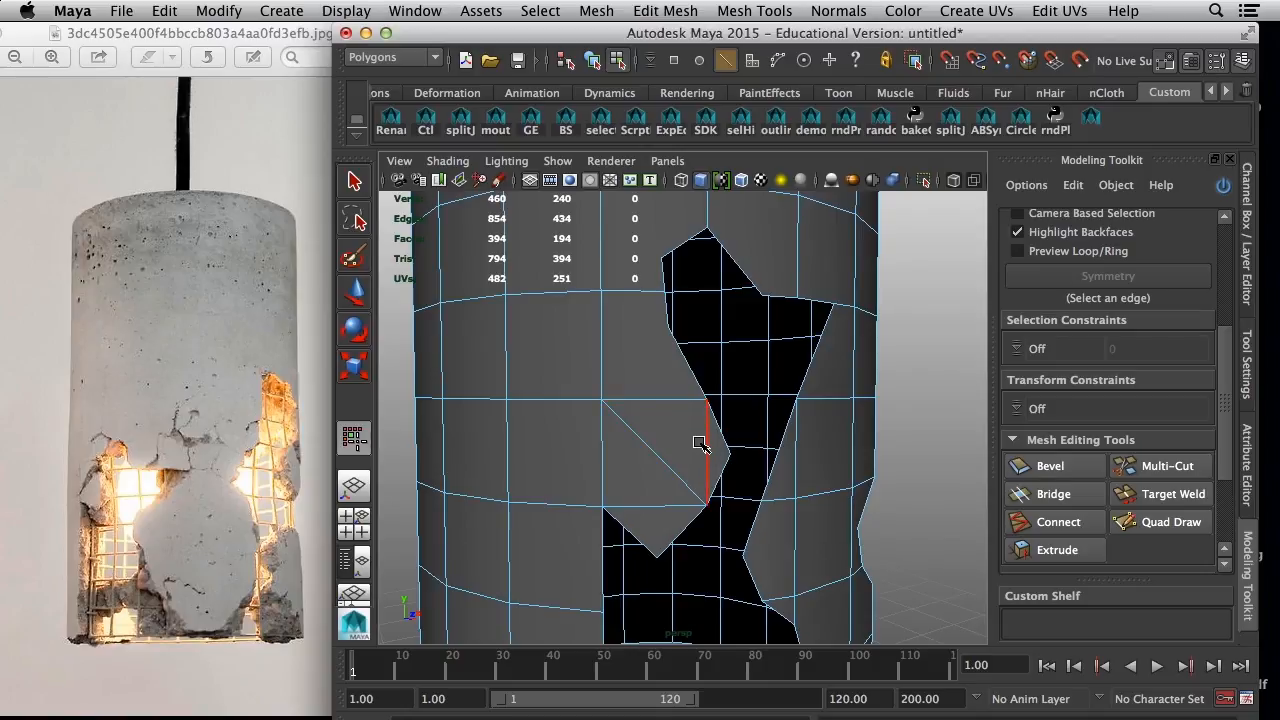
left_click(706, 446)
key("Delete")
left_click(645, 507)
key("Delete")
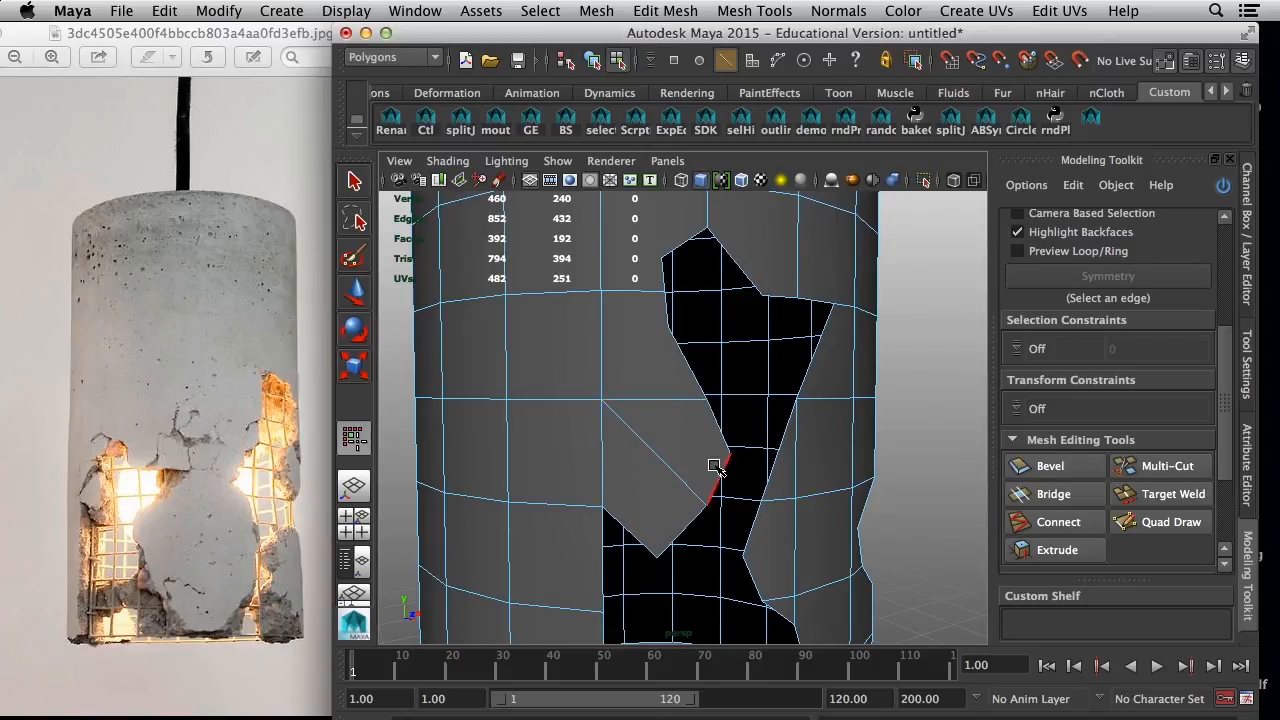
- Cut a second diagonal edge with Multi-Cut from the jagged border above the neck to the grid vertex where the first diagonal starts
left_click_drag(669, 425, 666, 441, "alt")
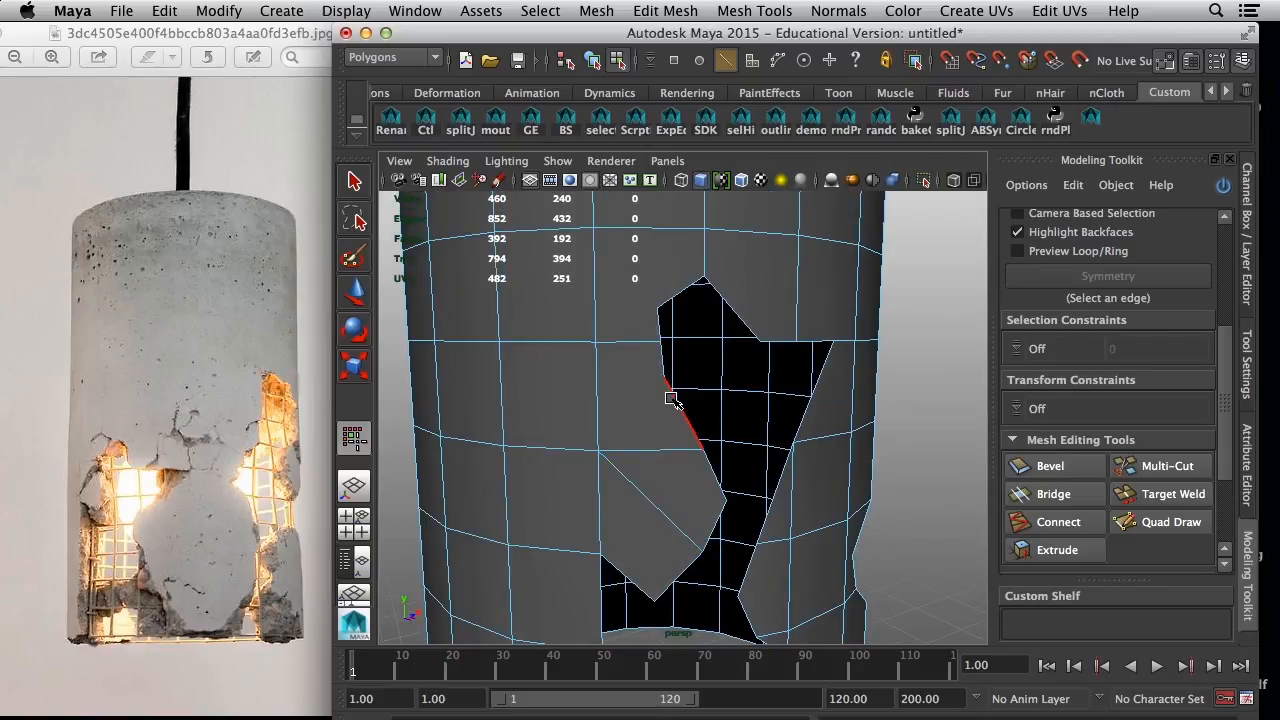
left_click(1157, 465)
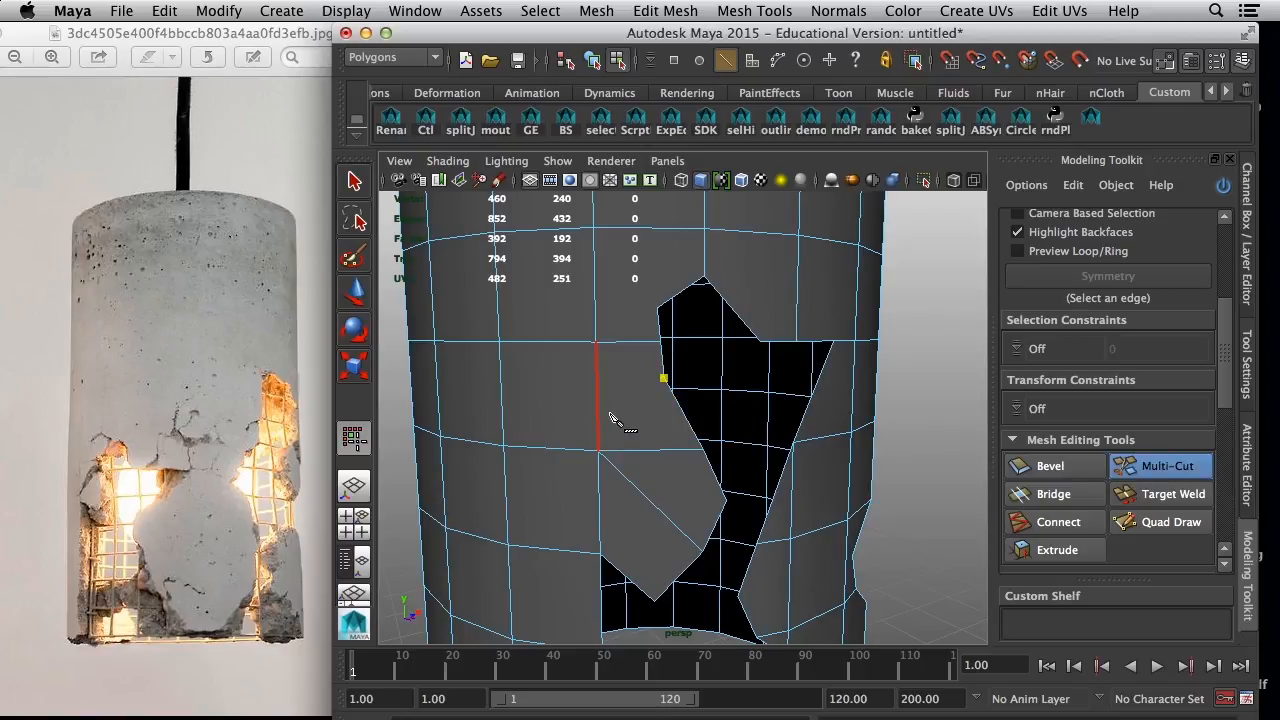
left_click(597, 452)
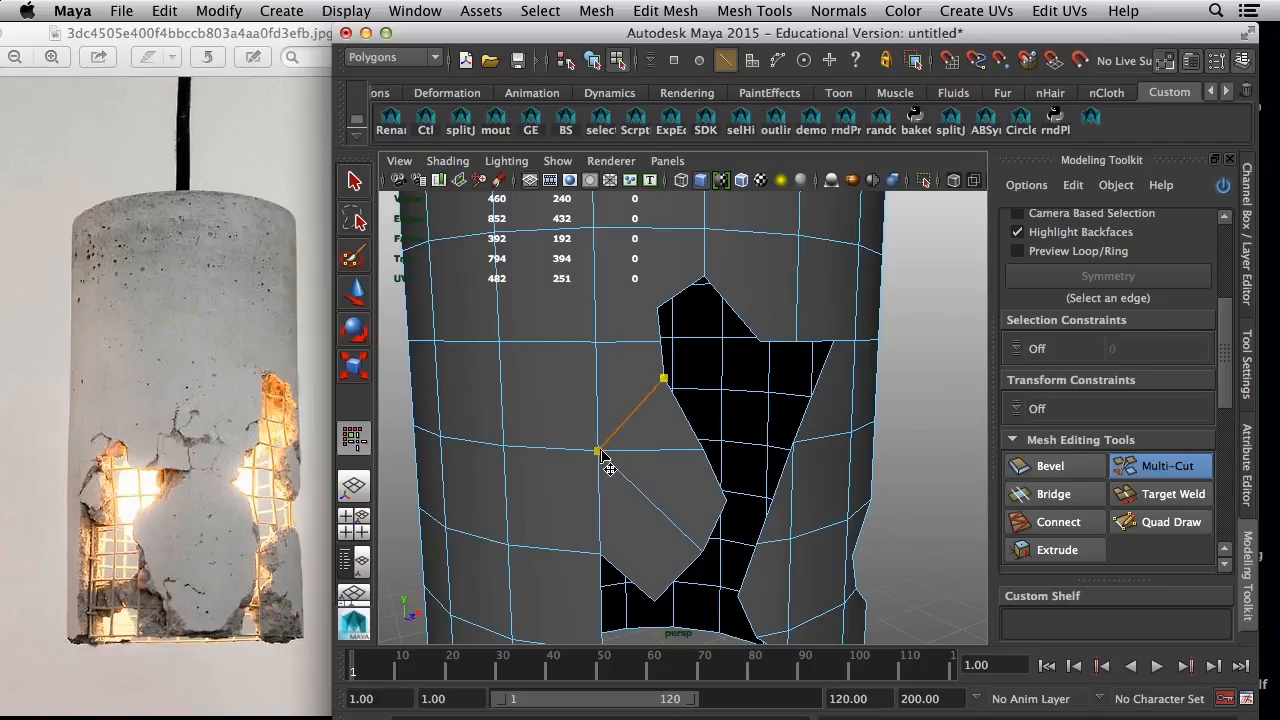
left_click_drag(626, 443, 603, 457, "alt")
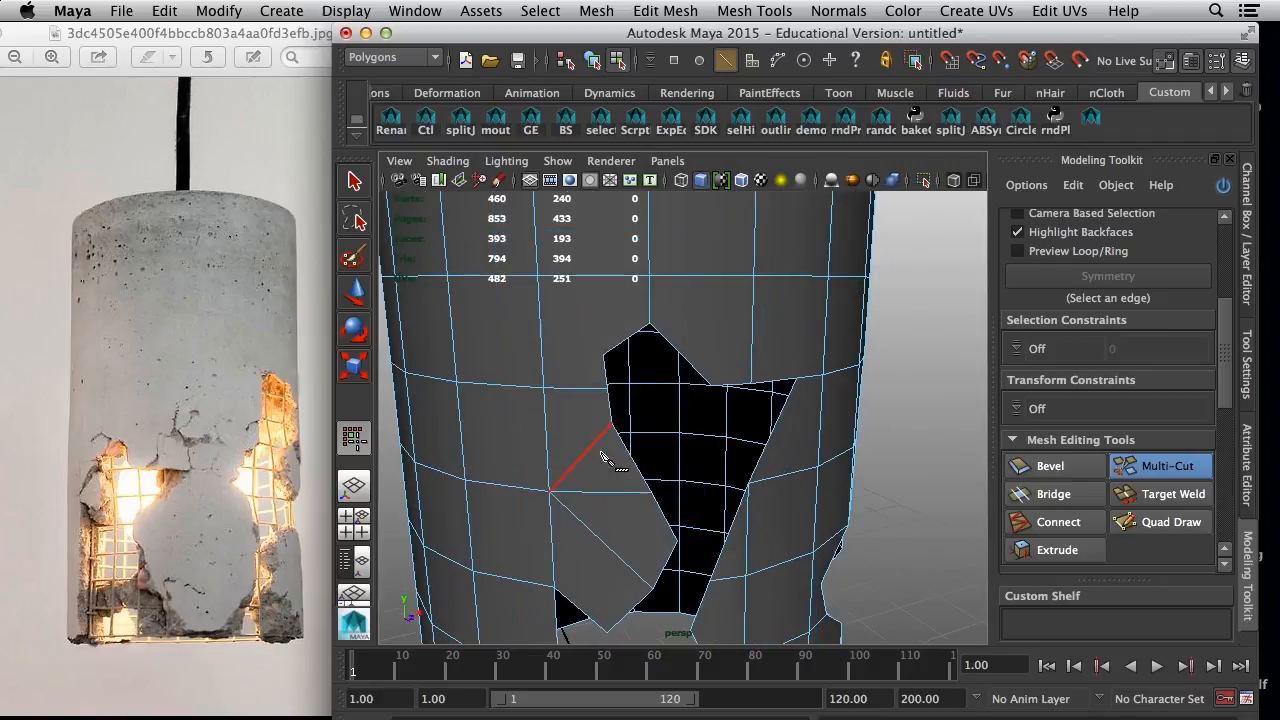
right_click_drag(603, 457, 634, 483, "alt")
left_click_drag(634, 483, 665, 483, "alt")
left_click(643, 432)
key("Escape")
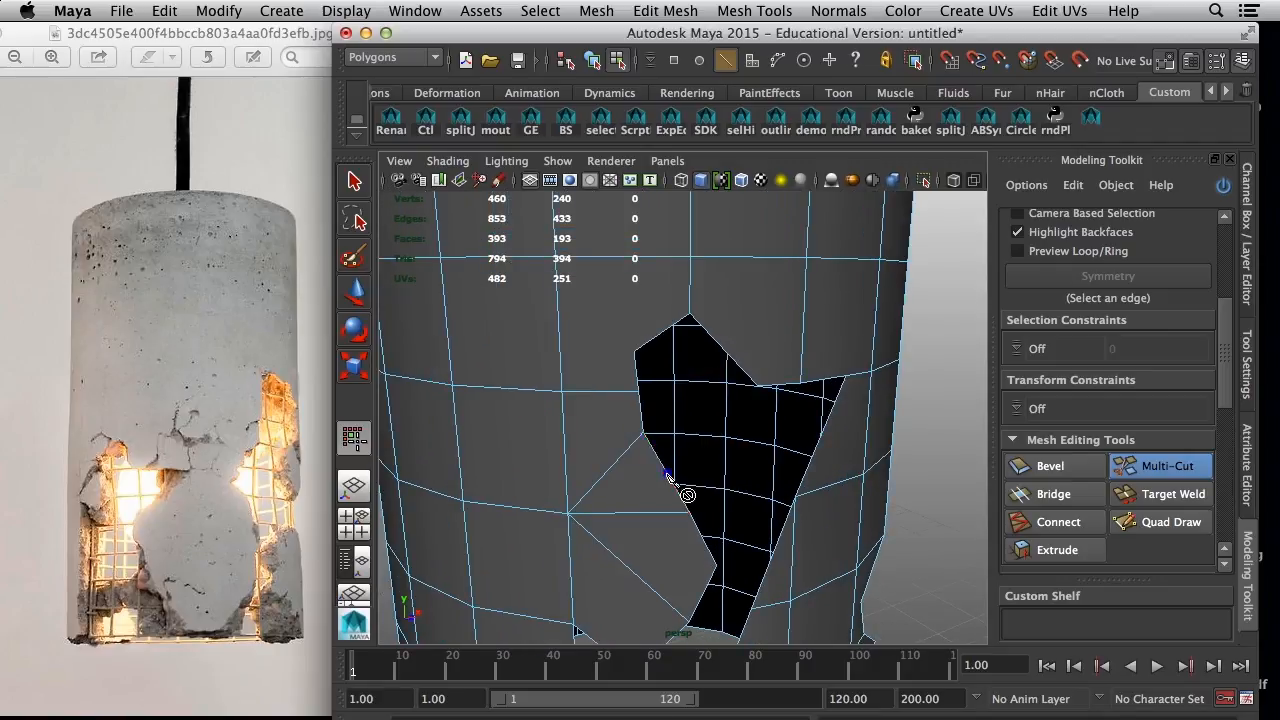
key("q")
left_click_drag(634, 498, 618, 488, "alt")
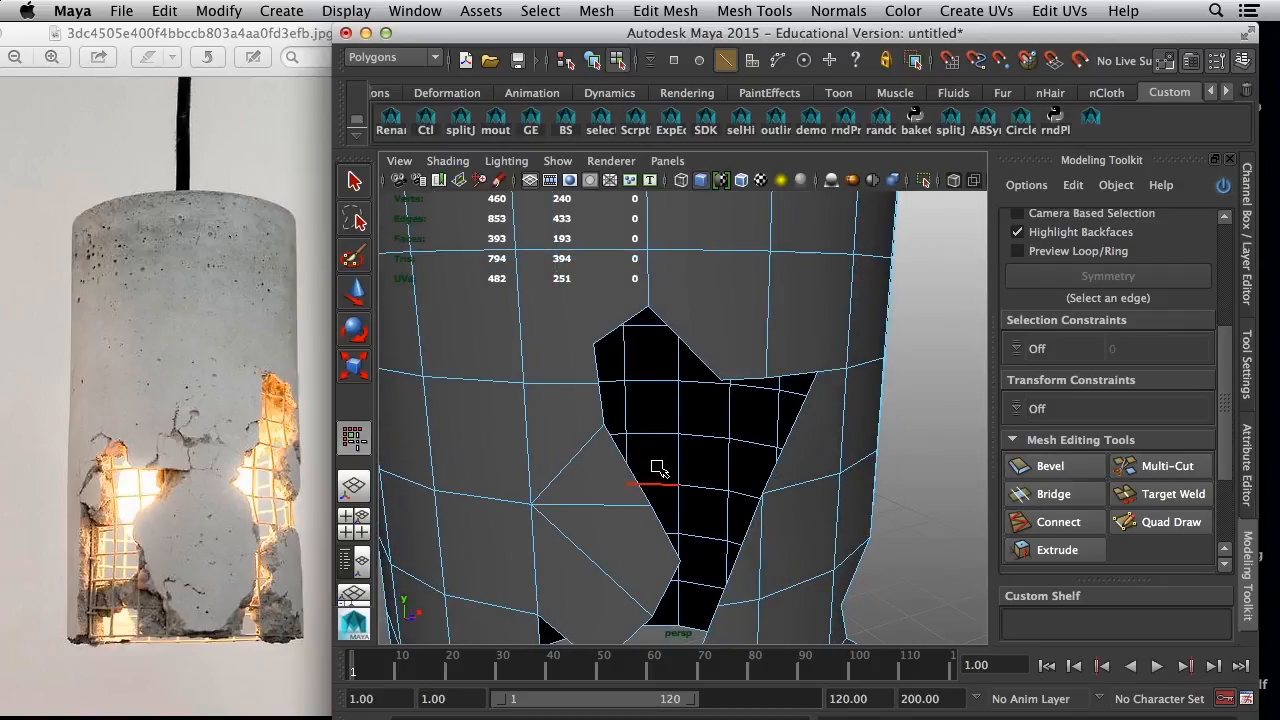
key("4")
key("5")
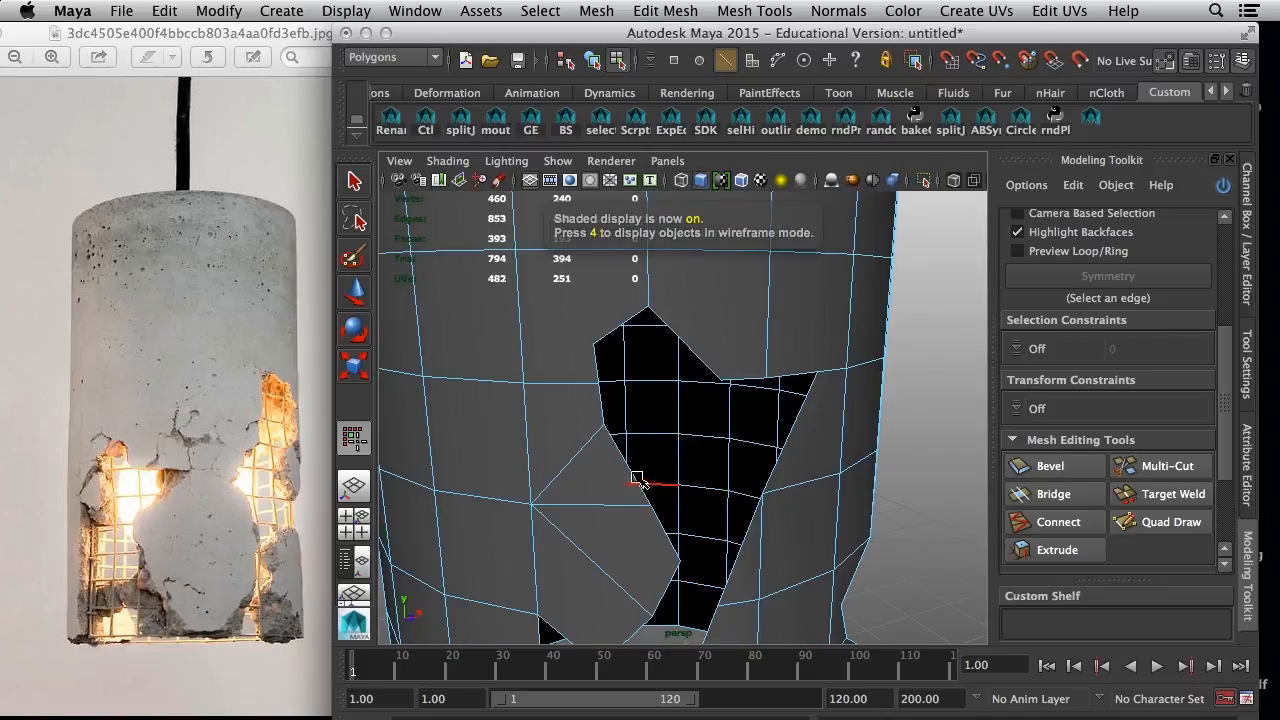
- Insert a vertex midway along the opening's slanted left border edge with Multi-Cut and move it slightly into the opening
mouse_move(623, 340)
right_mouse_down()
mouse_move(540, 347)
mouse_move(618, 384)
right_mouse_up()
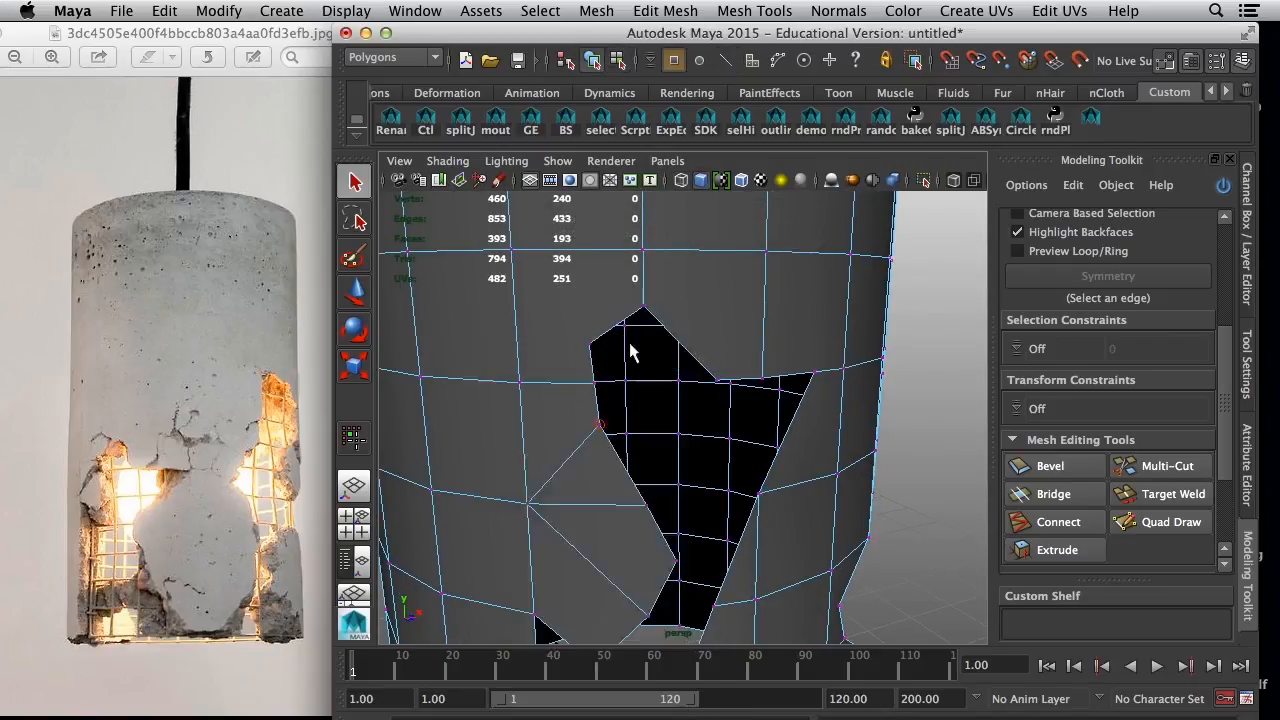
left_click(1167, 466)
left_click_drag(606, 470, 593, 472, "alt")
left_click(587, 467)
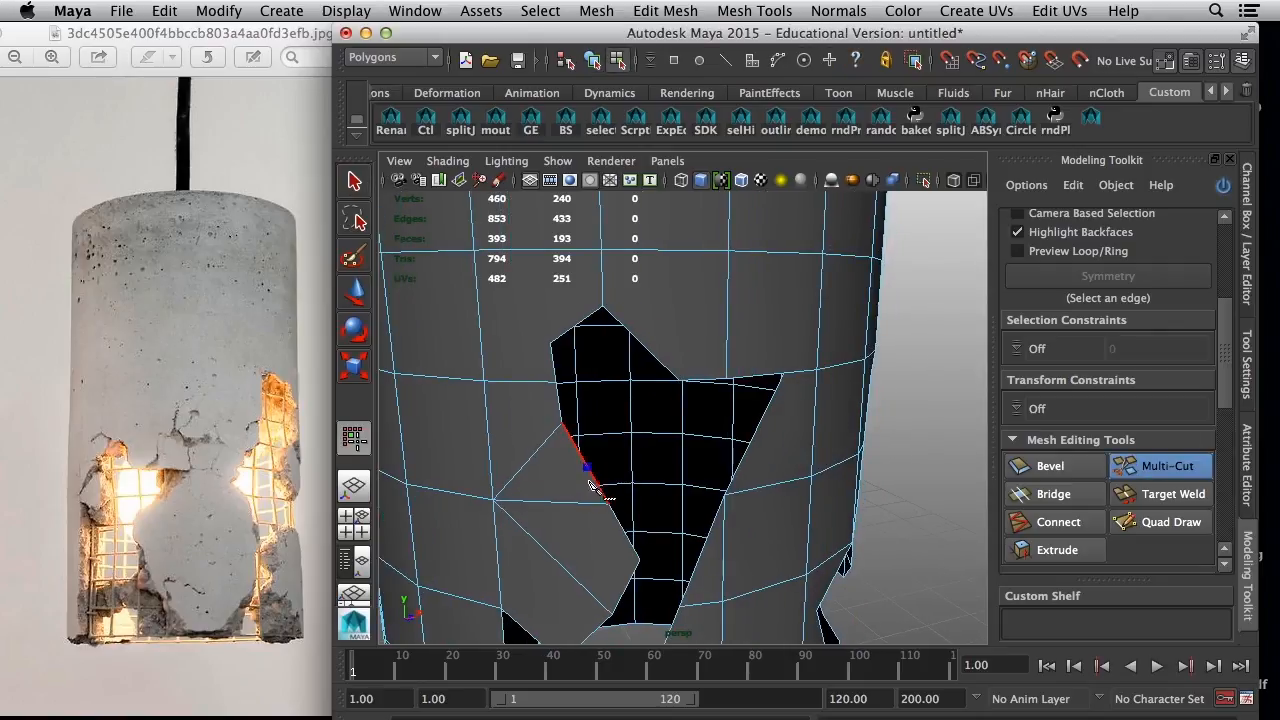
key("q")
right_click_drag(580, 482, 490, 341)
key("w")
left_click(587, 467)
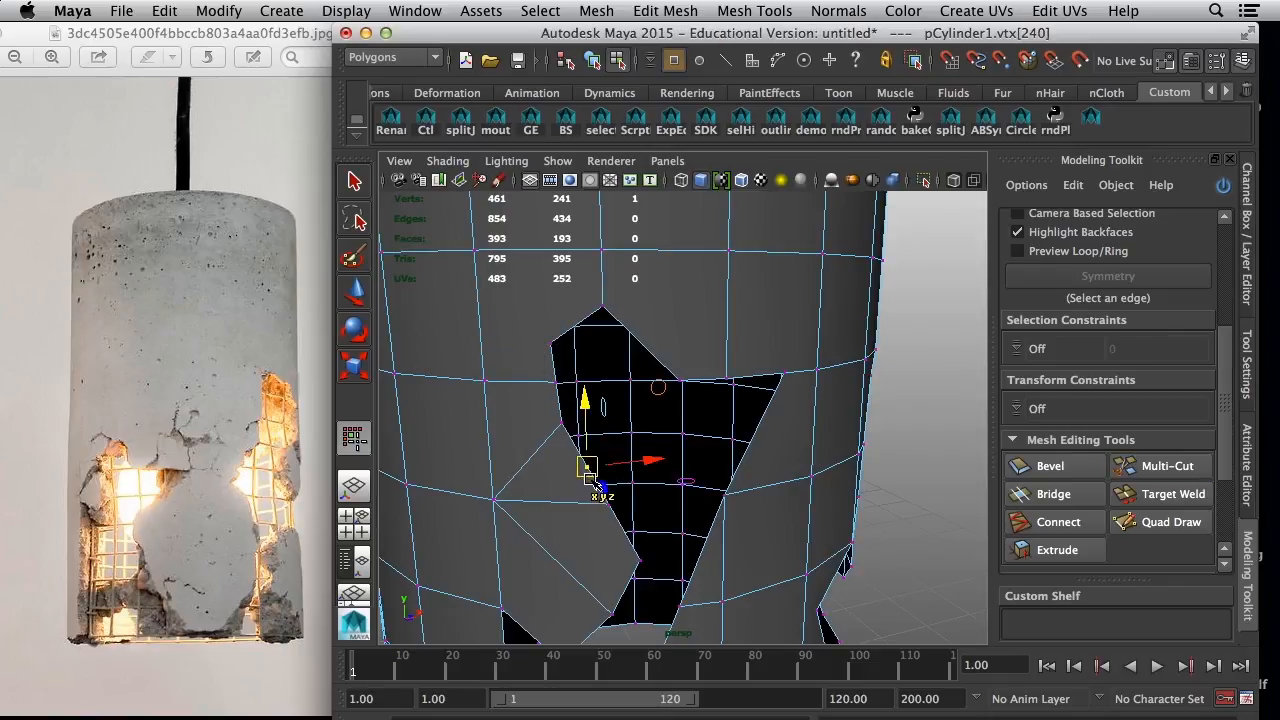
left_click_drag(583, 460, 598, 457)
- Cut a diagonal edge with Multi-Cut between the opening's upper-left border corner and the nearest grid vertex diagonally above it
left_click_drag(537, 485, 563, 483, "alt")
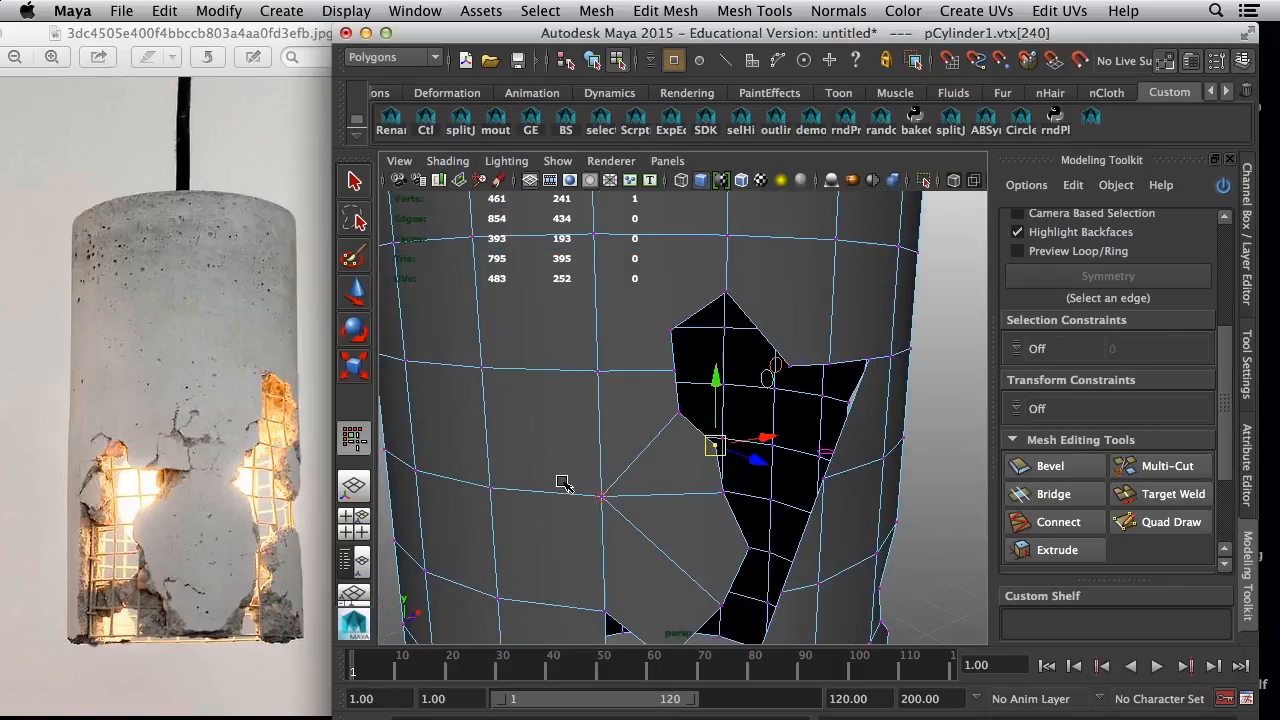
left_click_drag(625, 316, 662, 370, "alt")
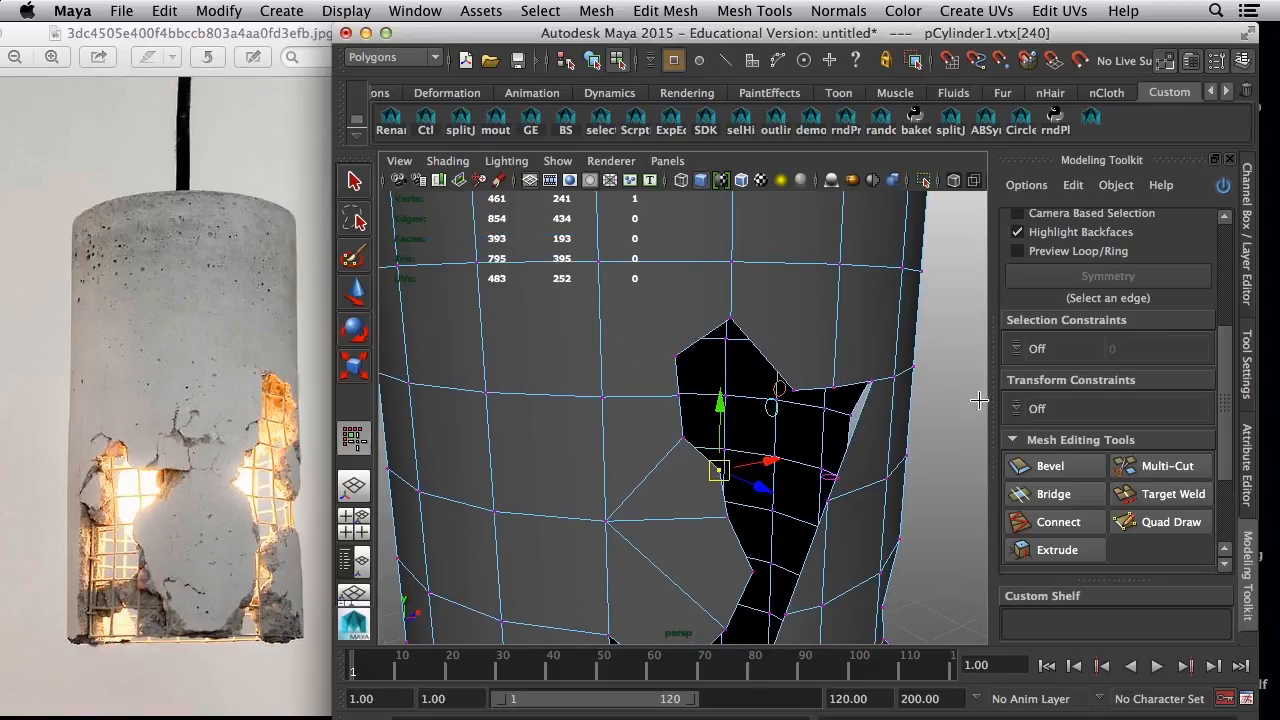
left_click(1160, 466)
left_click_drag(686, 360, 582, 374, "alt")
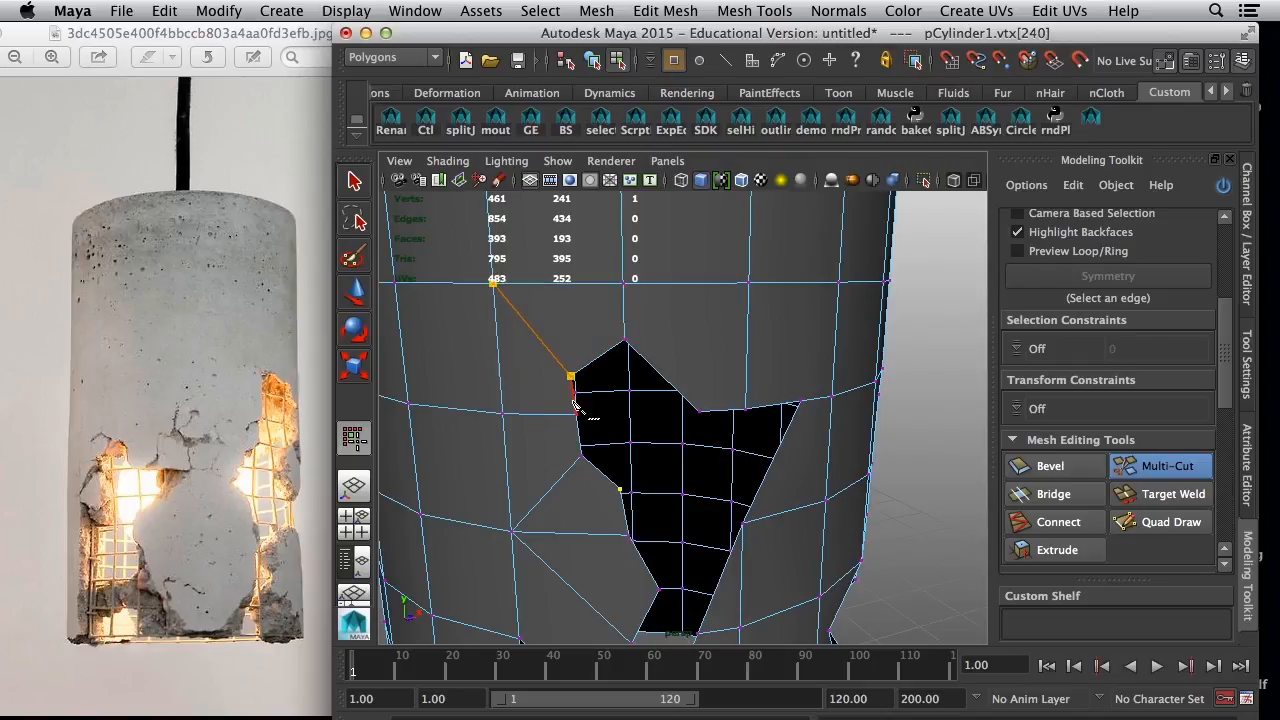
key("Return")
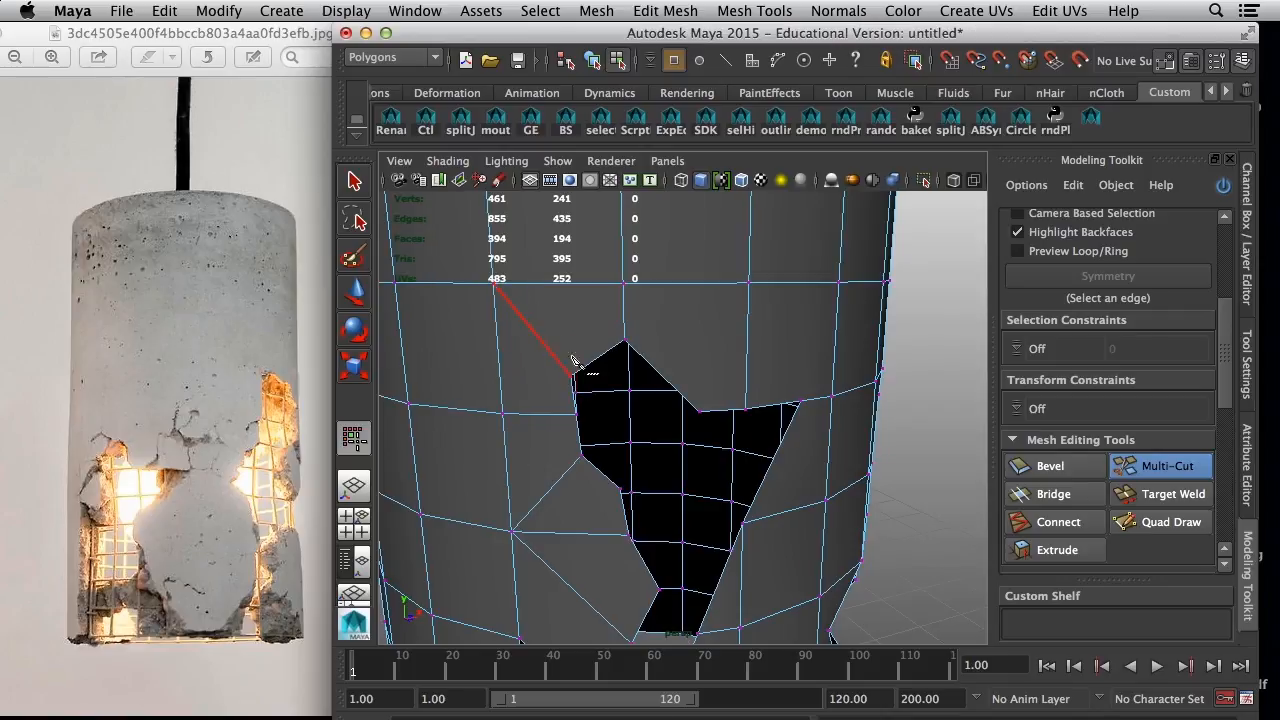
- Cut an edge from the inner notch on the opening's upper border to the grid vertex above and to its right
left_click_drag(650, 440, 563, 423, "alt")
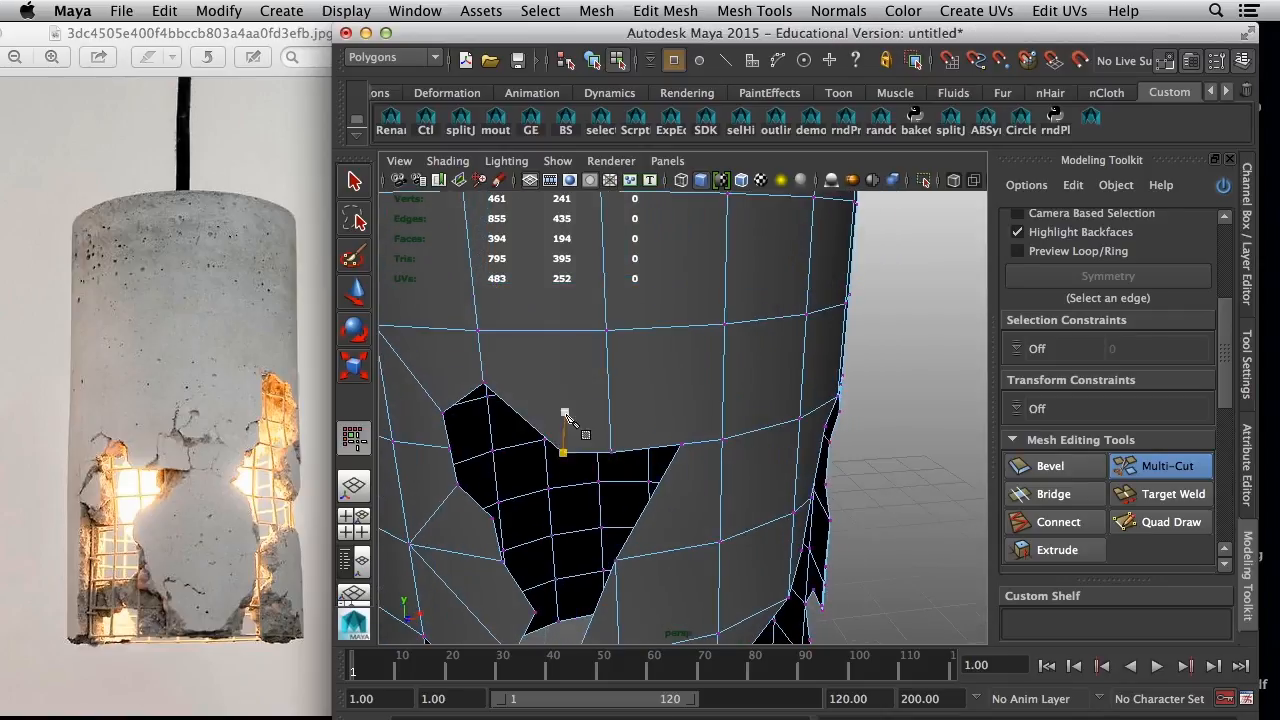
left_click(563, 452)
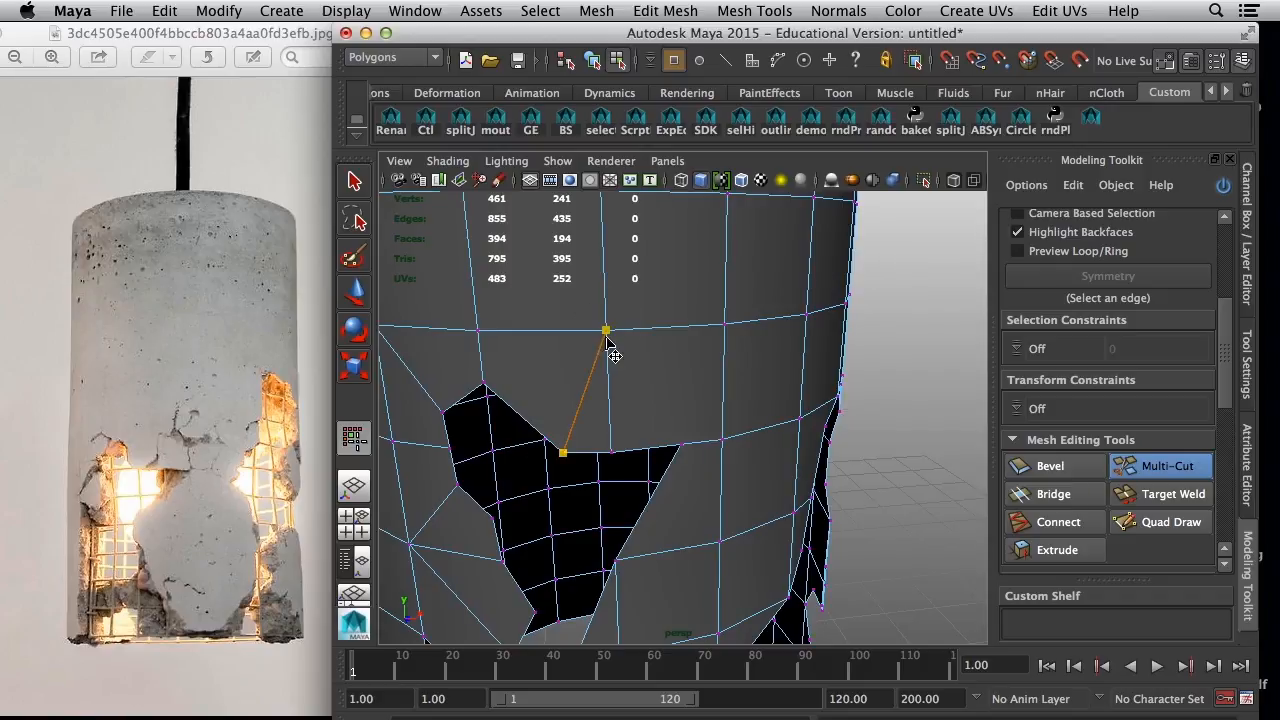
key("Return")
- Cut a diagonal edge from the middle of the opening's upper right slanted border to the grid vertex at the far lower corner of that face
left_click_drag(676, 506, 662, 472, "alt")
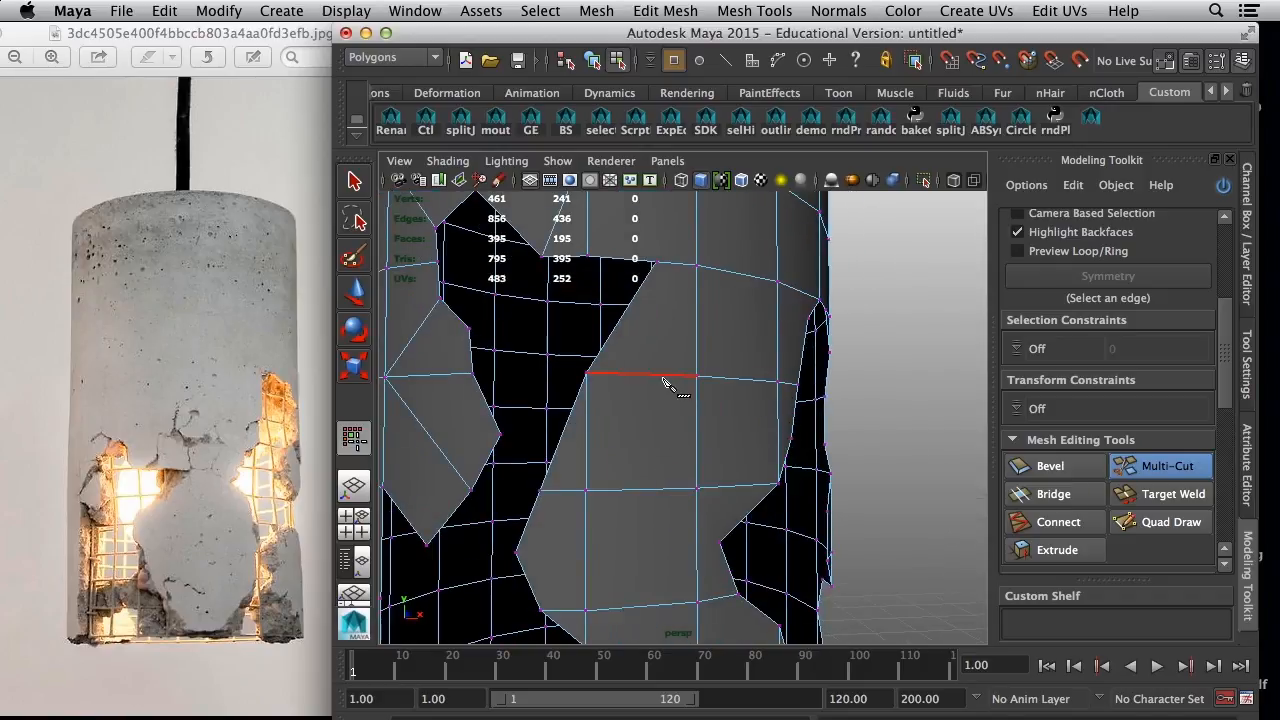
left_click_drag(668, 382, 708, 400, "alt")
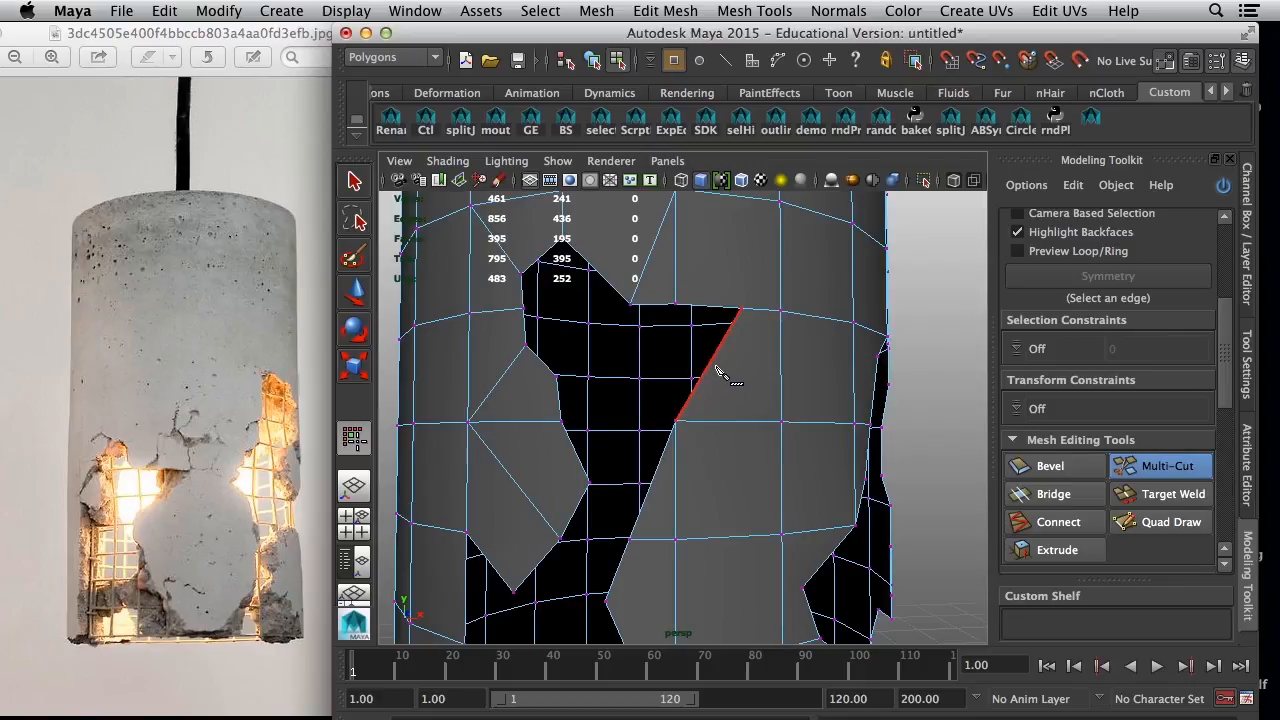
left_click(713, 365)
left_click_drag(781, 423, 766, 446, "alt")
left_click(767, 460)
key("BackSpace")
left_click(699, 407)
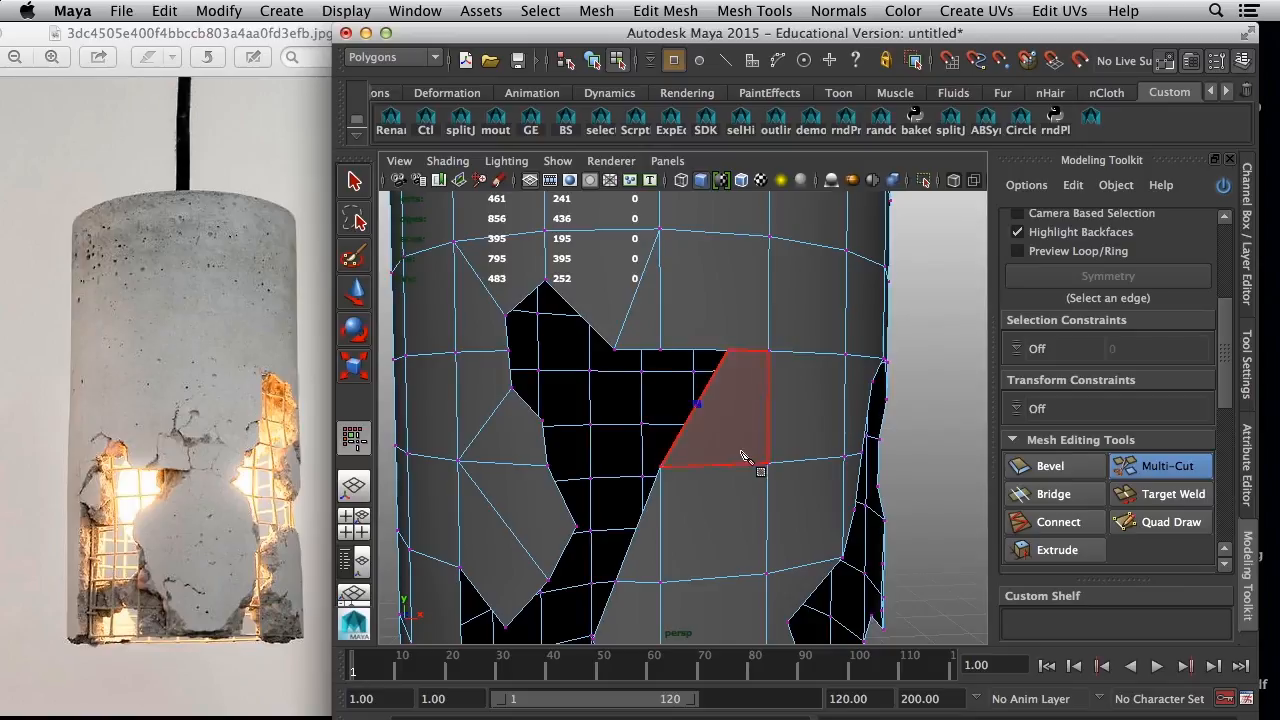
key("Return")
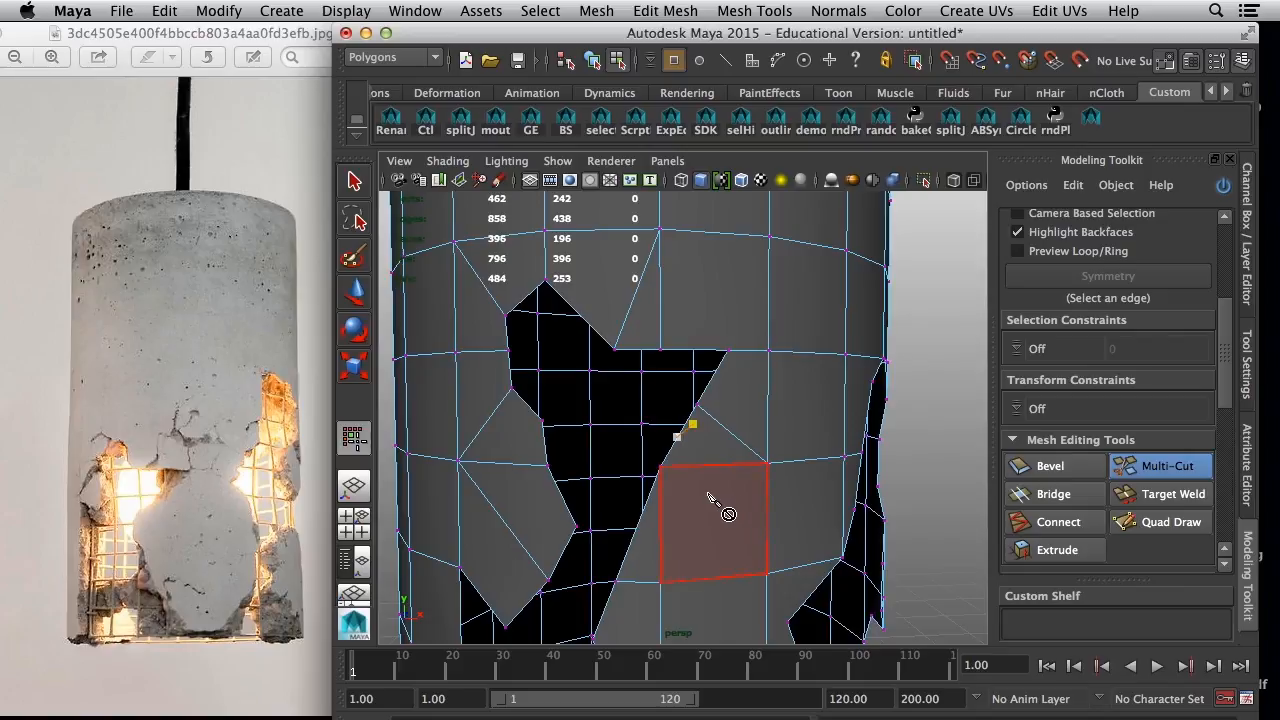
- Insert a vertex on the right slanted border just below the new diagonal and move it slightly into the opening
mouse_move(723, 513)
left_mouse_down("alt")
mouse_move(683, 486)
mouse_move(708, 514)
left_mouse_up("alt")
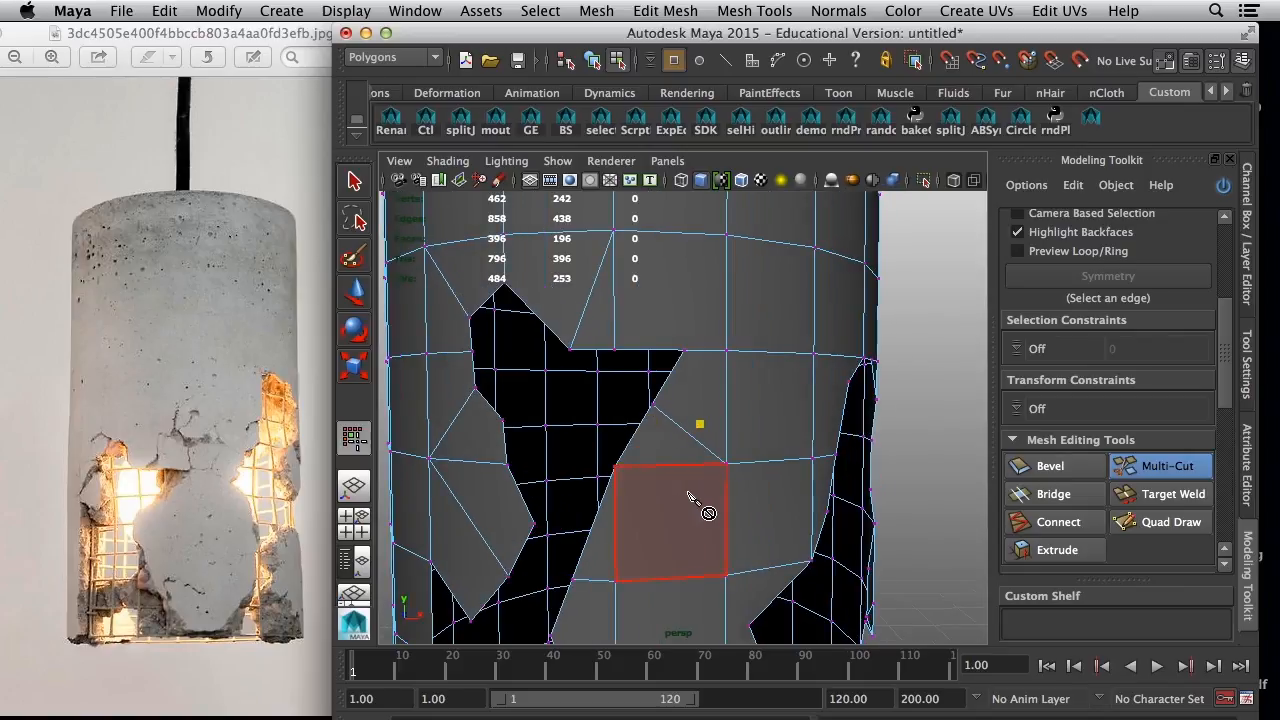
key("w")
left_click(631, 439)
left_click_drag(644, 444, 631, 434)
- Insert another vertex with Multi-Cut on the next slanted edge down the opening's right border and shift it slightly into the opening
left_click_drag(623, 534, 733, 521, "alt")
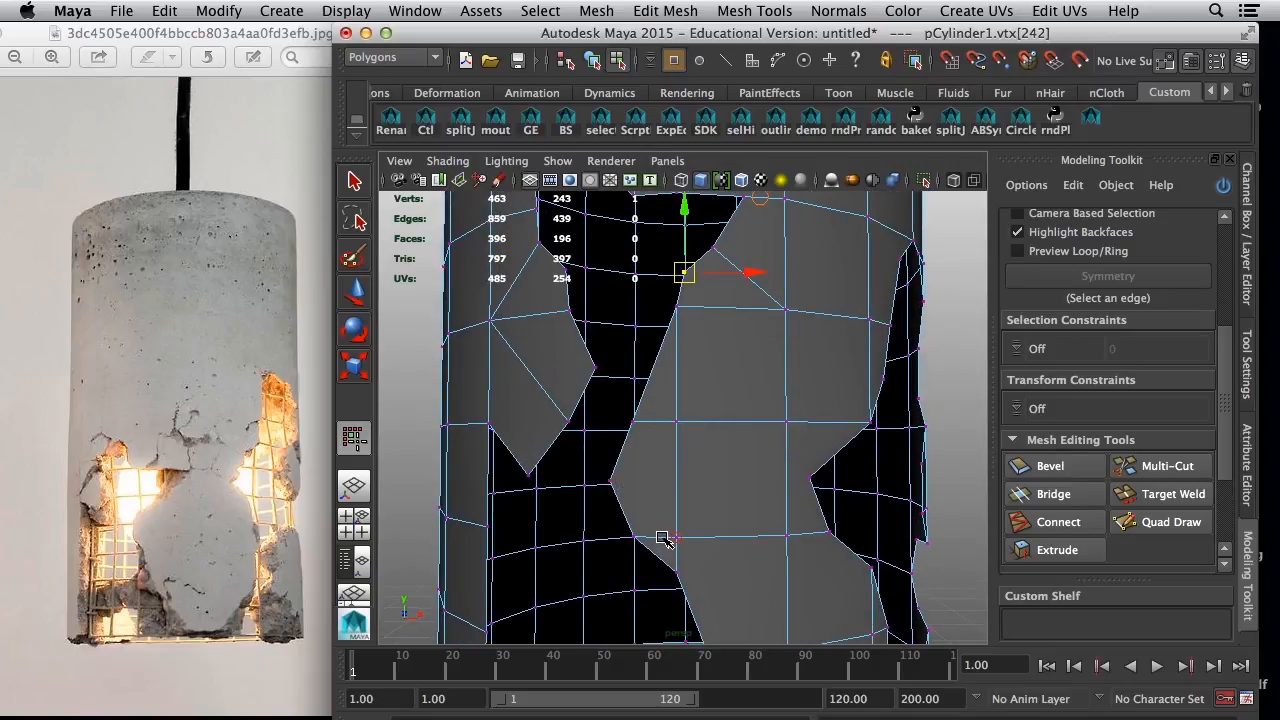
left_click(1160, 467)
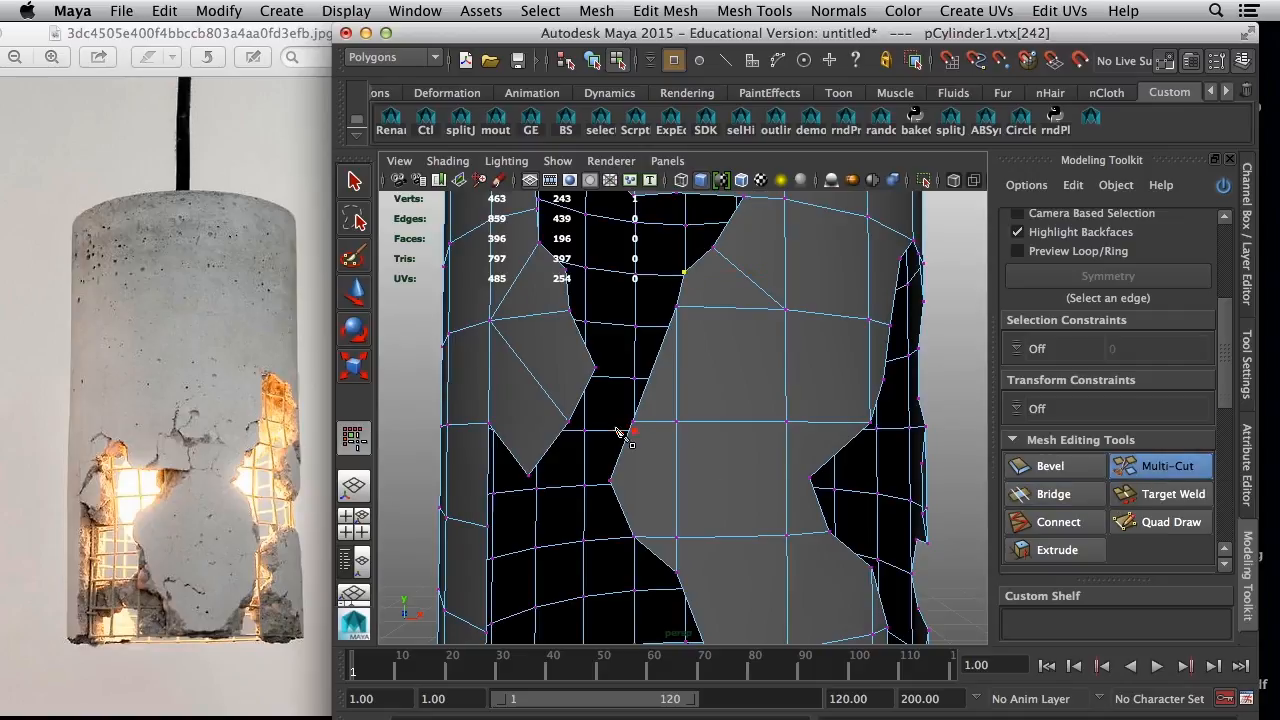
left_click(652, 369)
key("Return")
left_click_drag(697, 375, 703, 369)
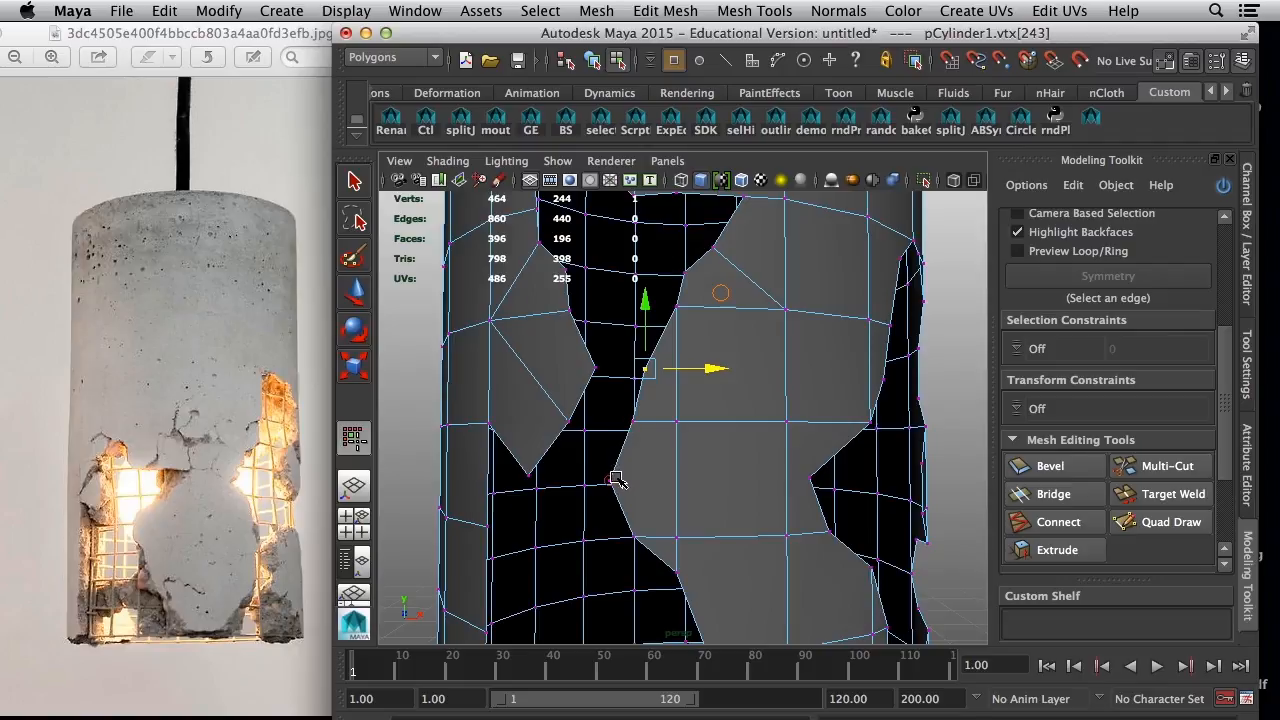
- Delete the short horizontal edge below the strip's pointed left corner and cut a diagonal edge from that corner to the freed grid vertex
right_click_drag(646, 348, 648, 294)
left_click(662, 540)
key("Delete")
left_click(1160, 466)
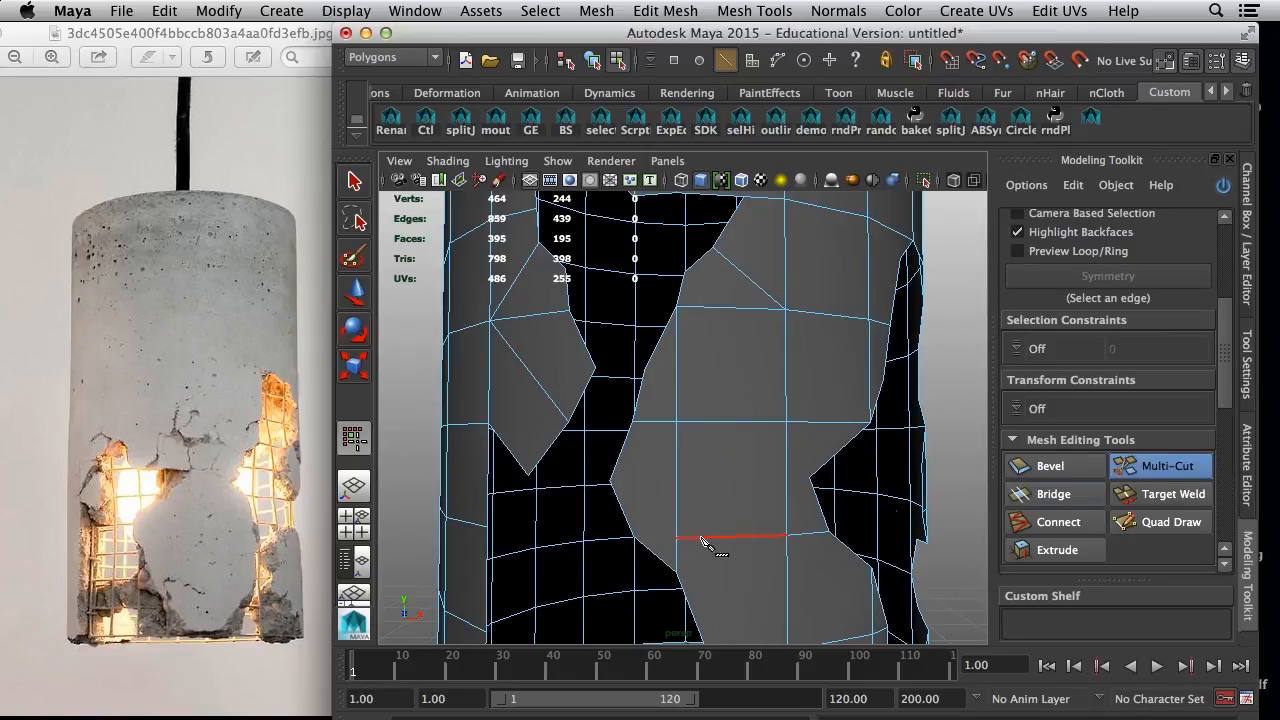
left_click(610, 483)
left_click(676, 536)
right_click(668, 526)
left_click(676, 573)
- Cut a diagonal edge at the strip's lower end from the middle grid vertex to the slanted bottom border
middle_click_drag(717, 561, 689, 429, "alt")
left_click_drag(698, 455, 600, 436, "alt")
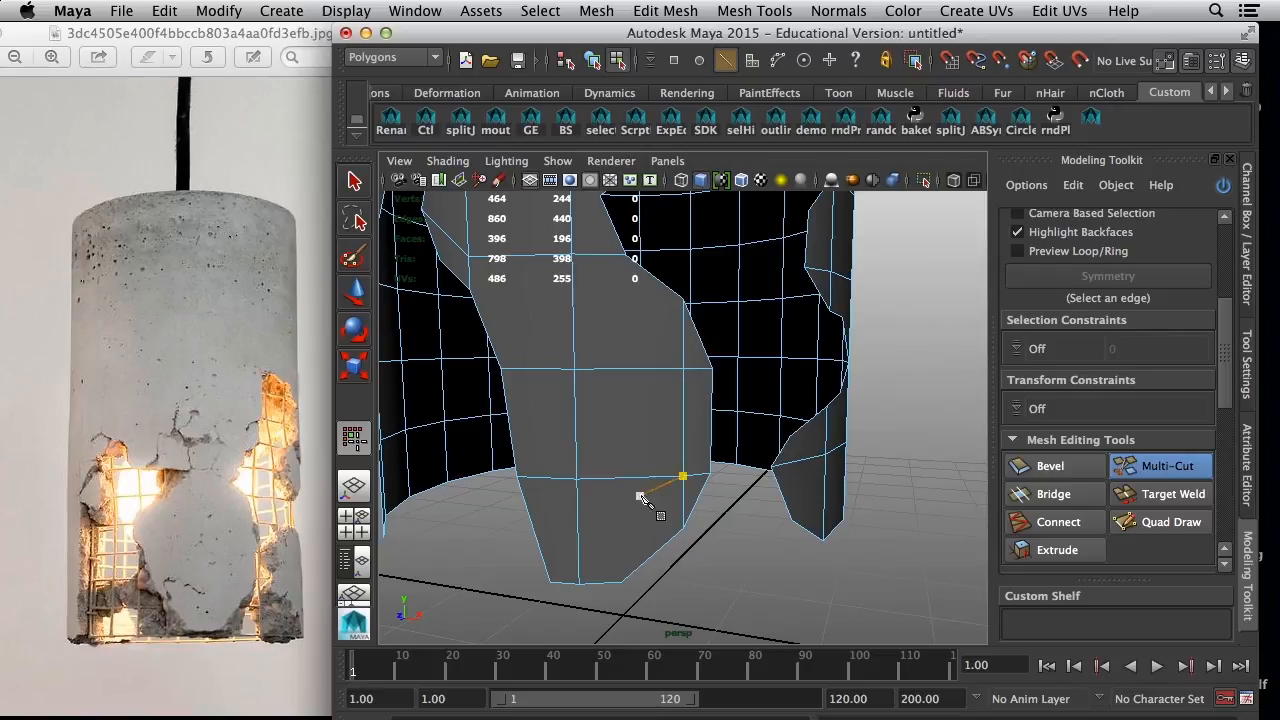
left_click(578, 481)
left_click(646, 540)
- Insert a vertex on the slanted border edge at the strip's lower right side and move it outward to make the corner chunkier
left_click_drag(697, 540, 684, 528, "alt")
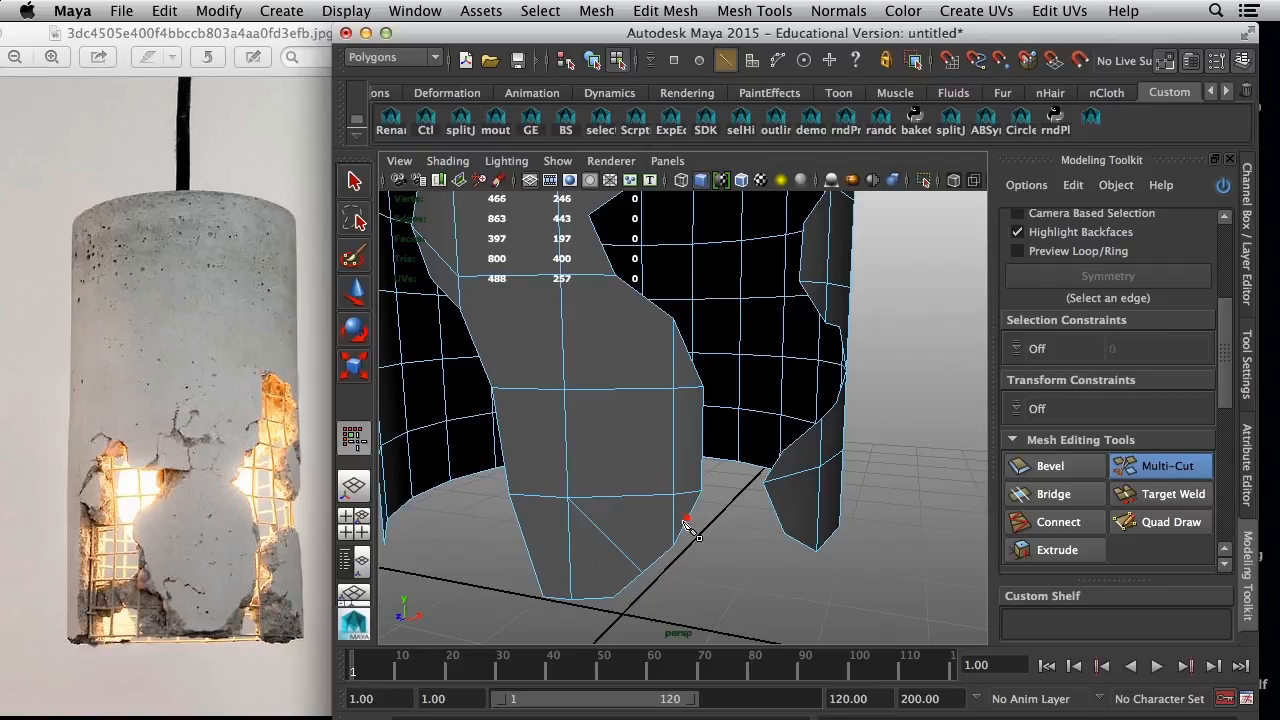
key("q")
right_click_drag(686, 526, 600, 342)
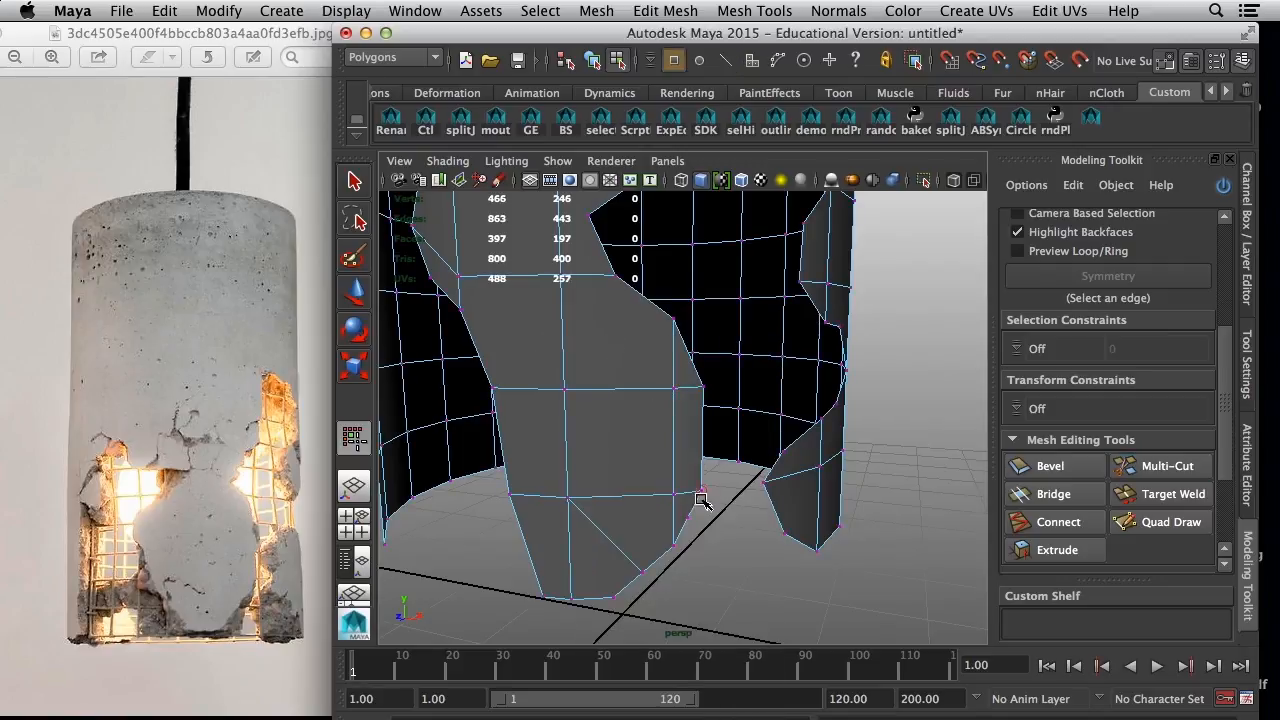
left_click(698, 528)
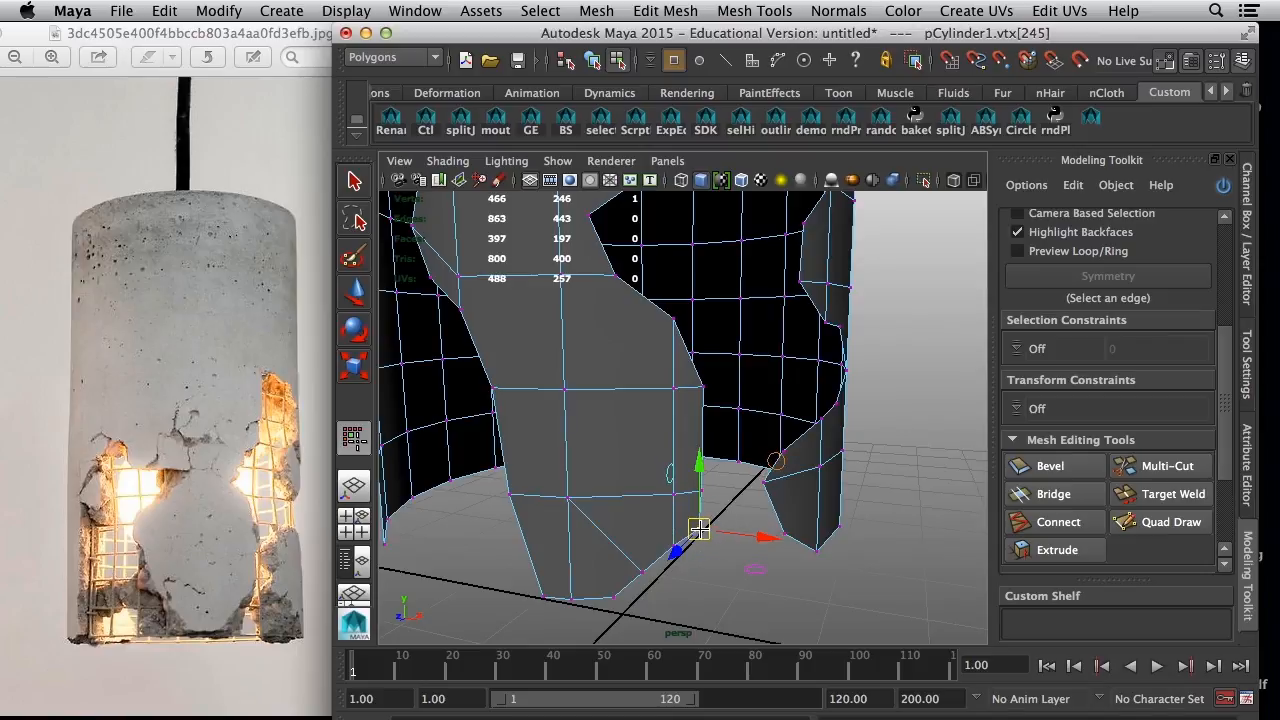
- Insert a vertex on the short slanted edge farther up the strip's right border and move it outward into the opening
left_click_drag(694, 523, 680, 473, "alt")
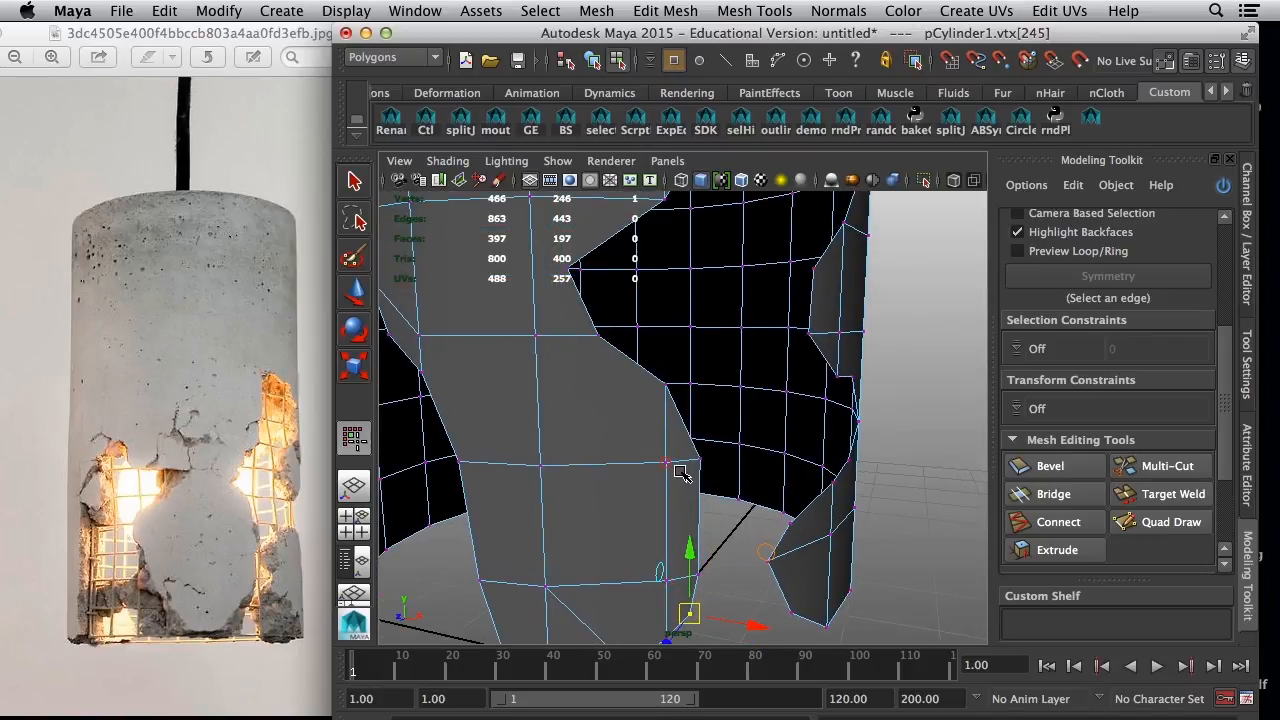
left_click(1160, 466)
left_click_drag(940, 510, 889, 538, "alt")
left_click(685, 517)
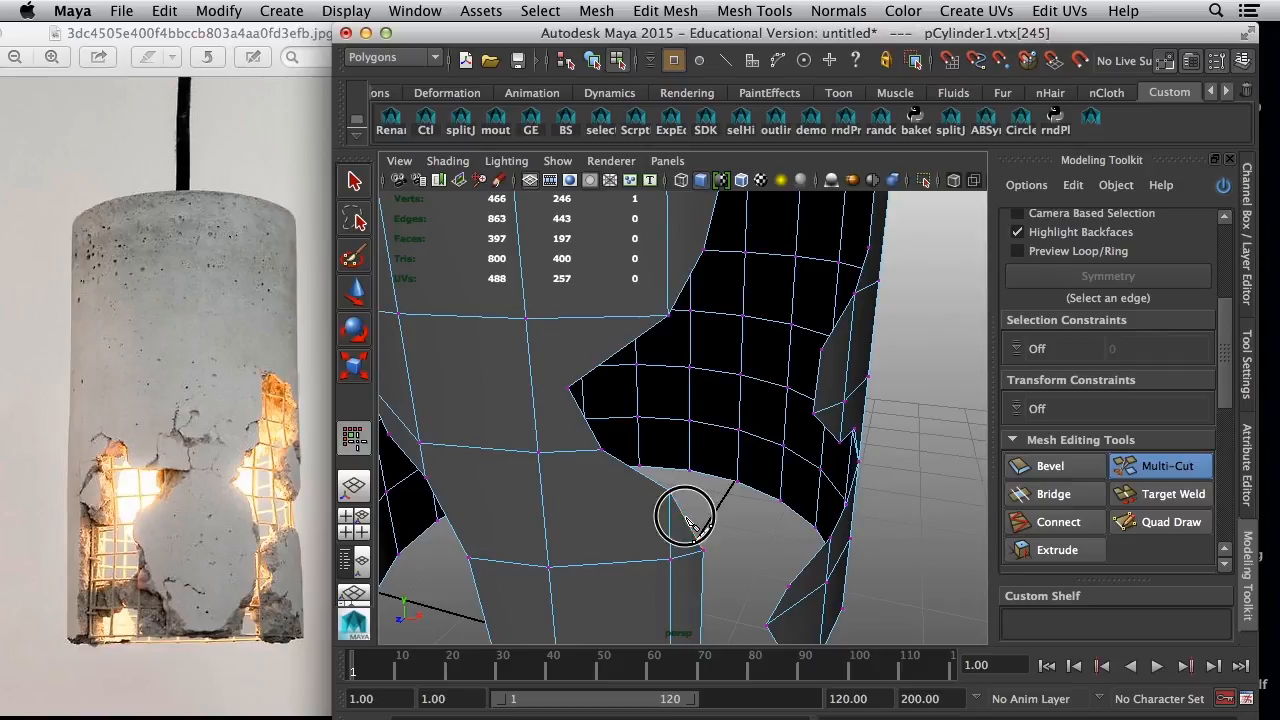
key("w")
left_click(685, 518)
left_click_drag(683, 520, 636, 520)
- Cut a diagonal edge from the middle of the slanted border below the strip's right notch to the strip's central grid vertex below
left_click(1160, 466)
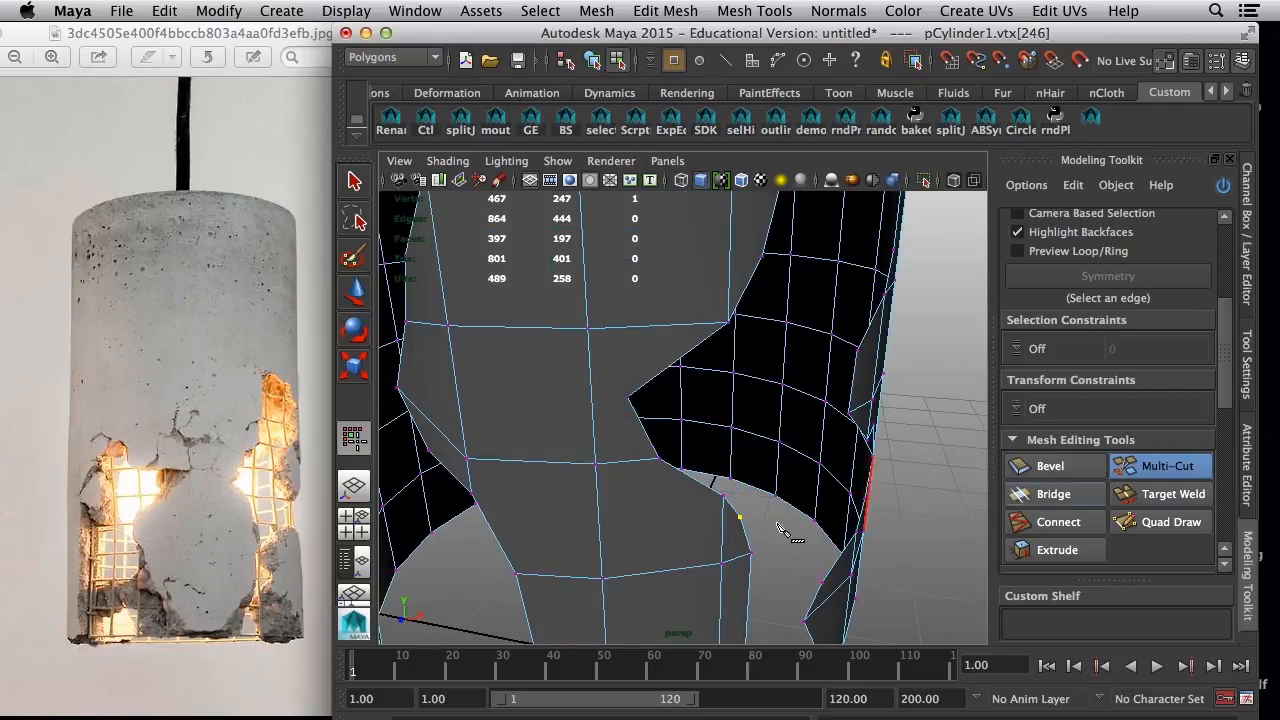
left_click(693, 481)
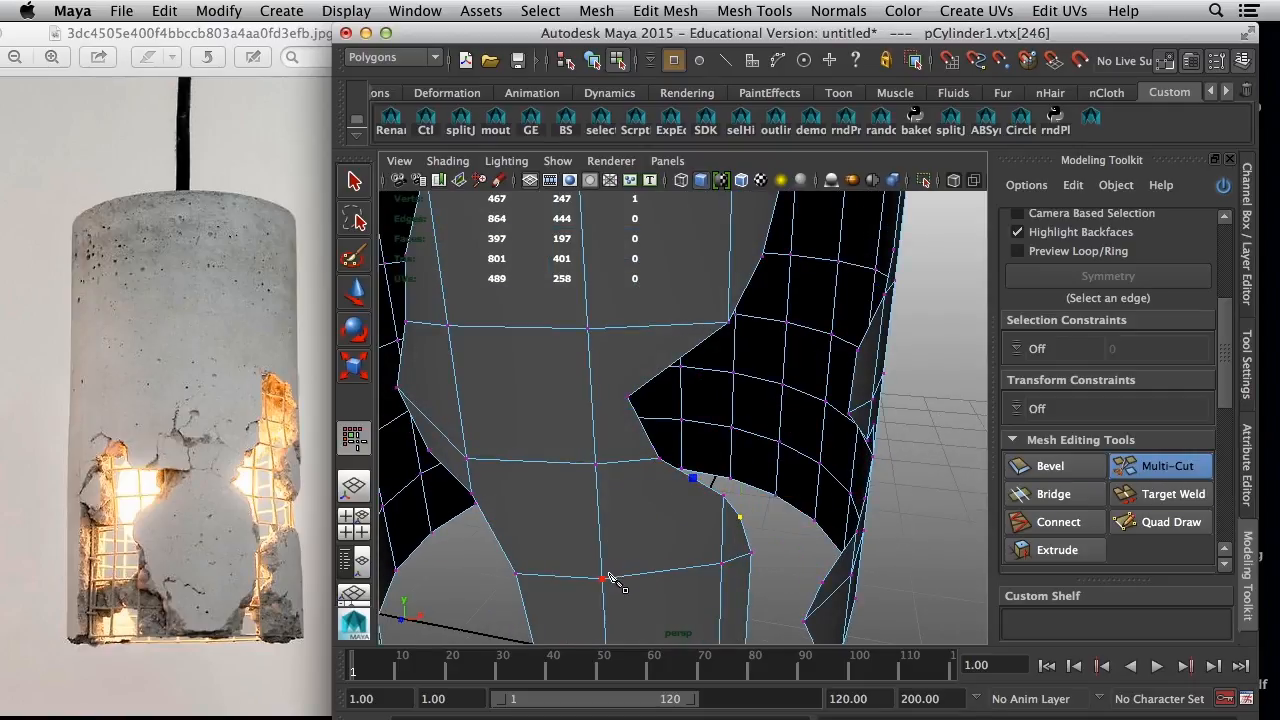
left_click(603, 578)
key("Return")
- Cut a row of edges across the strip from the tip of its right notch, through both vertical edges, to the left border
left_click_drag(663, 549, 674, 557, "alt")
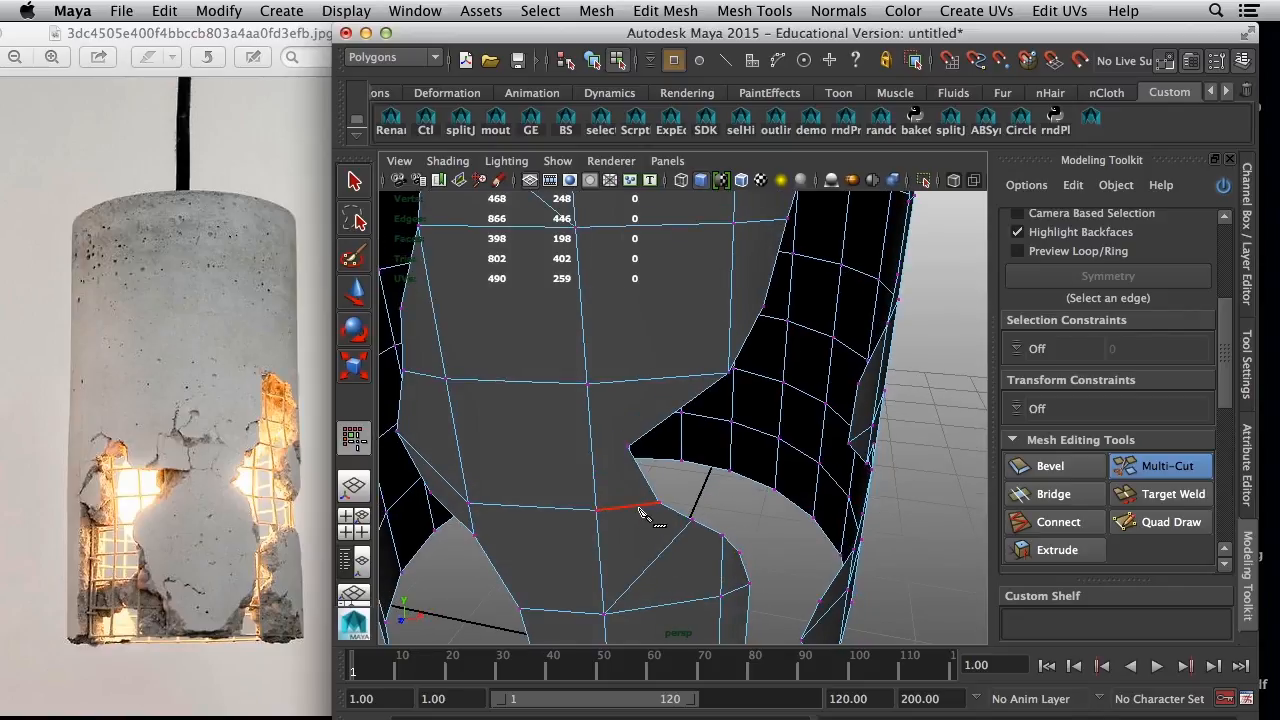
left_click_drag(640, 512, 662, 540, "alt")
left_click(662, 529)
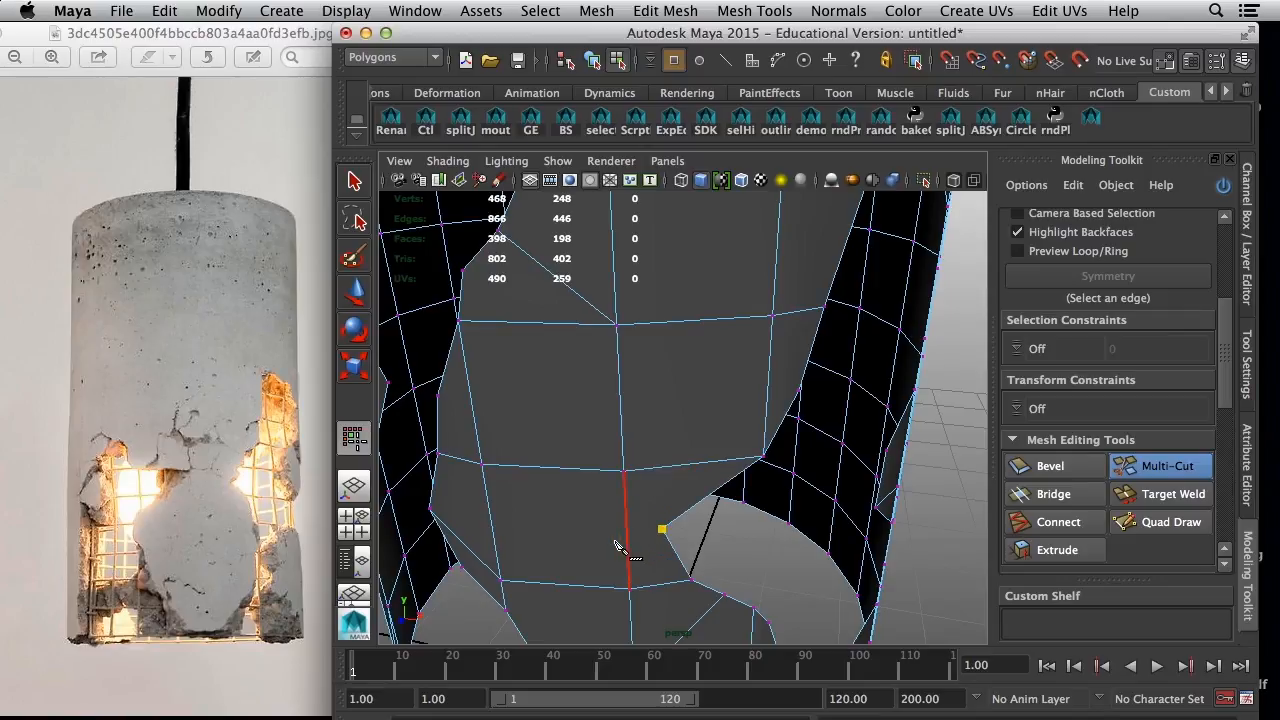
left_click_drag(617, 545, 640, 540, "alt")
left_click(708, 480)
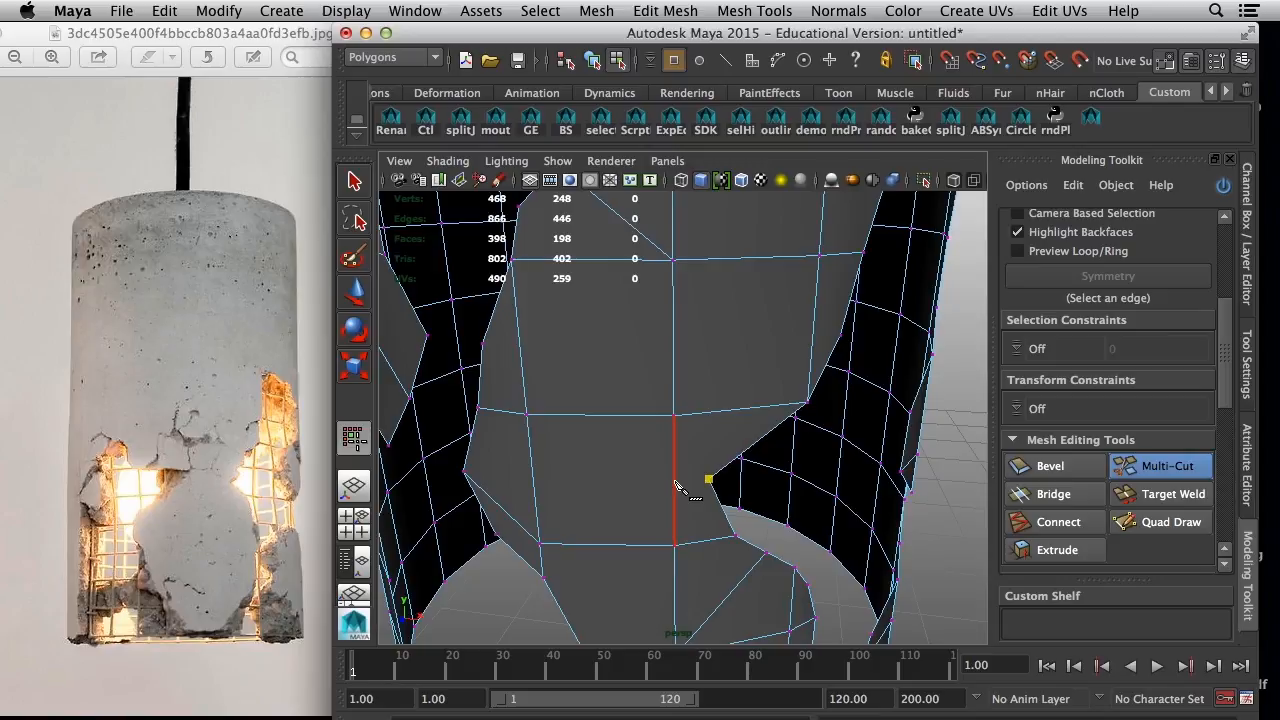
mouse_move(640, 503)
left_mouse_down("alt")
mouse_move(663, 480)
mouse_move(646, 486)
mouse_move(648, 508)
mouse_move(630, 507)
left_mouse_up("alt")
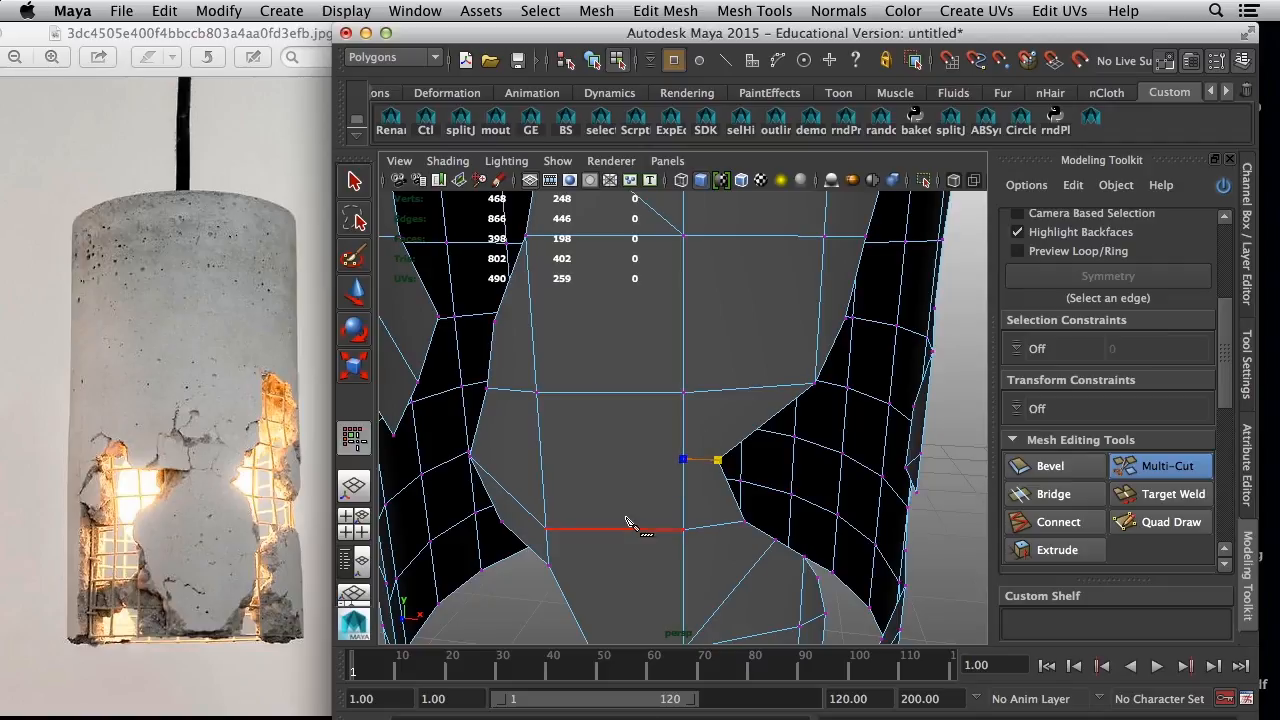
left_click(542, 466)
left_click(477, 431)
right_click(482, 440)
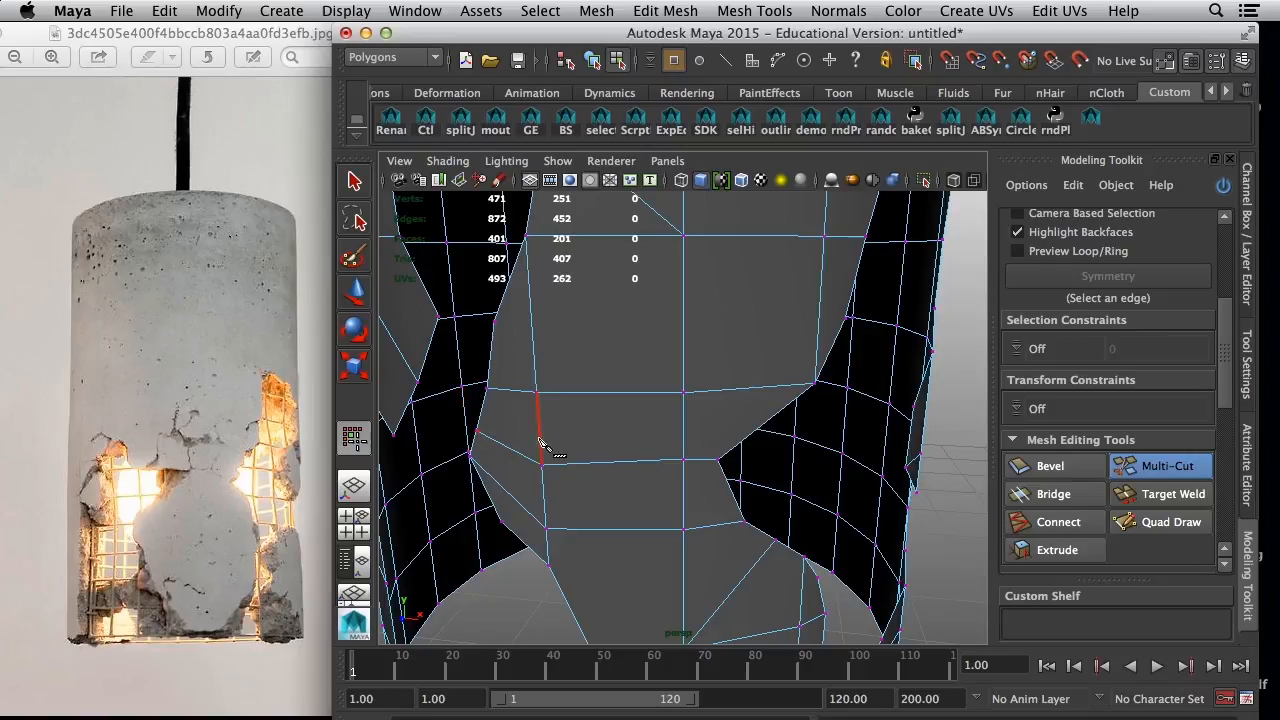
- Cut a diagonal edge from the upper left border of the neighbouring rounded opening to the grid vertex above and to its left
left_click_drag(724, 452, 662, 512, "alt")
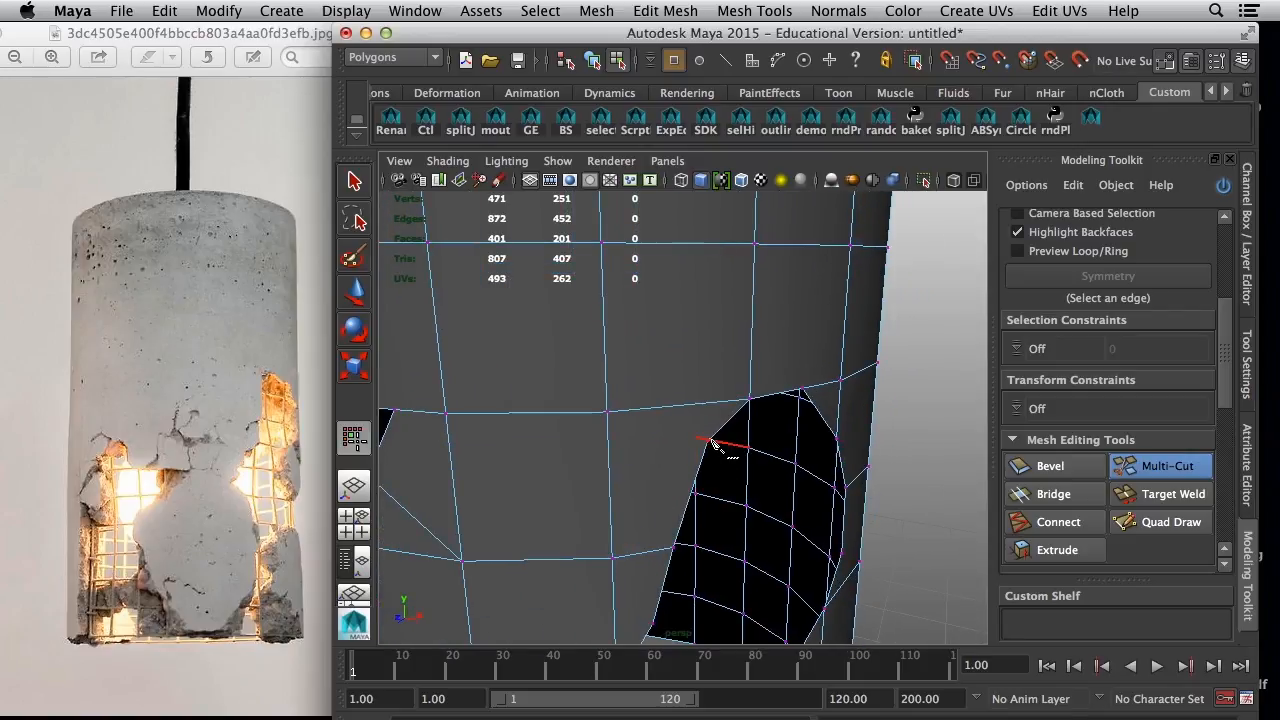
left_click(679, 484)
right_click(614, 422)
left_click(708, 440)
- Cut a matching diagonal edge from the rounded opening's upper right border vertex to the grid vertex above and to its right
left_click_drag(690, 495, 596, 480, "alt")
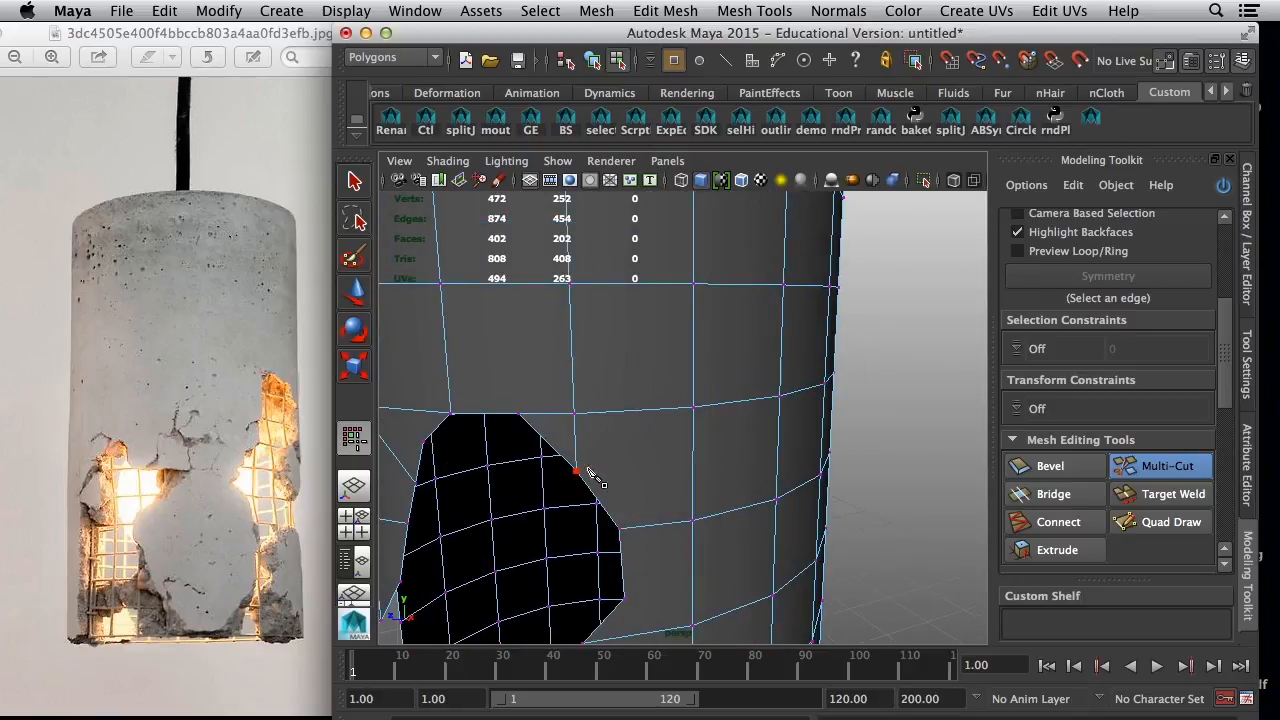
left_click(575, 470)
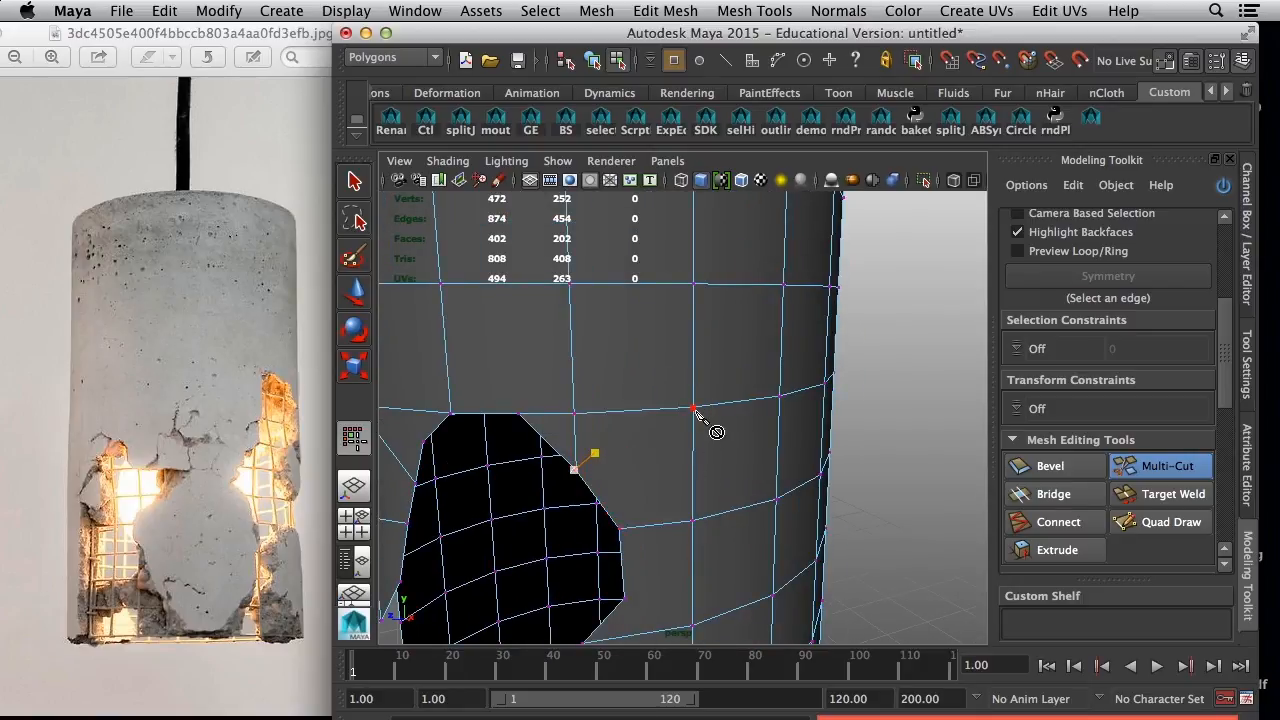
left_click(691, 409)
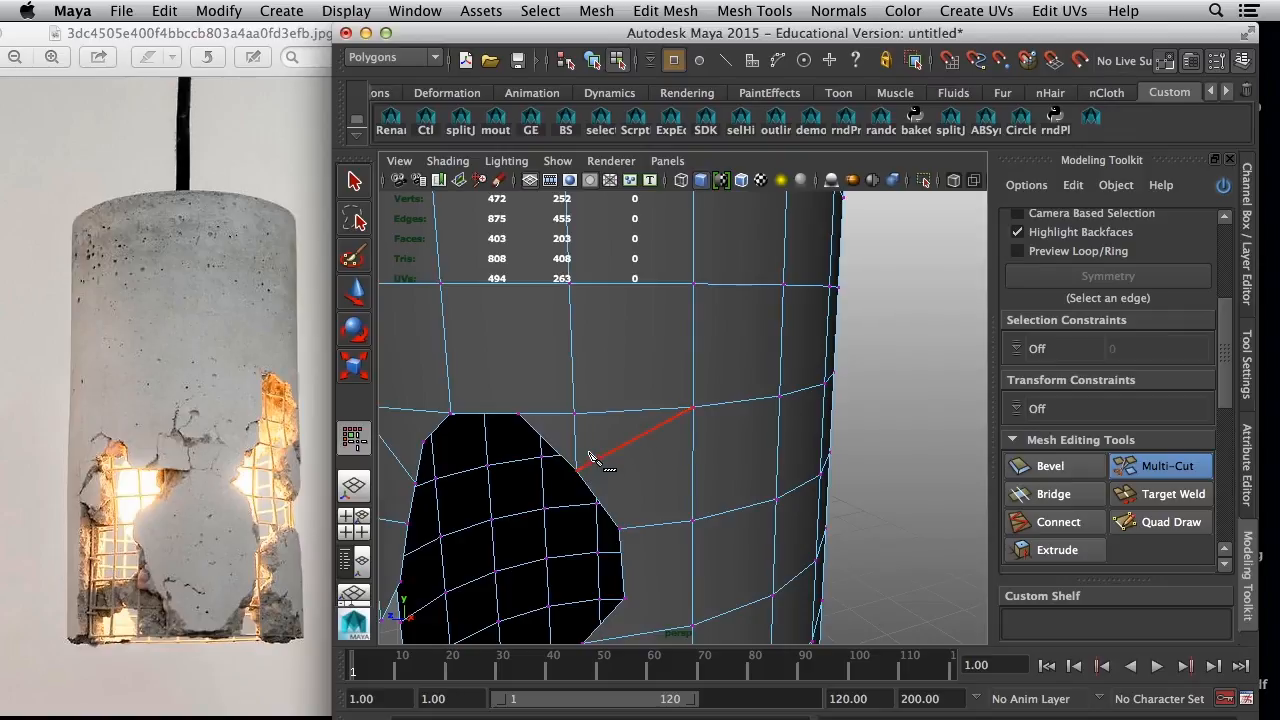
- Delete the short vertical edge at the rounded opening's upper right border and raise the grid vertex above it slightly
right_click_drag(583, 345, 583, 292)
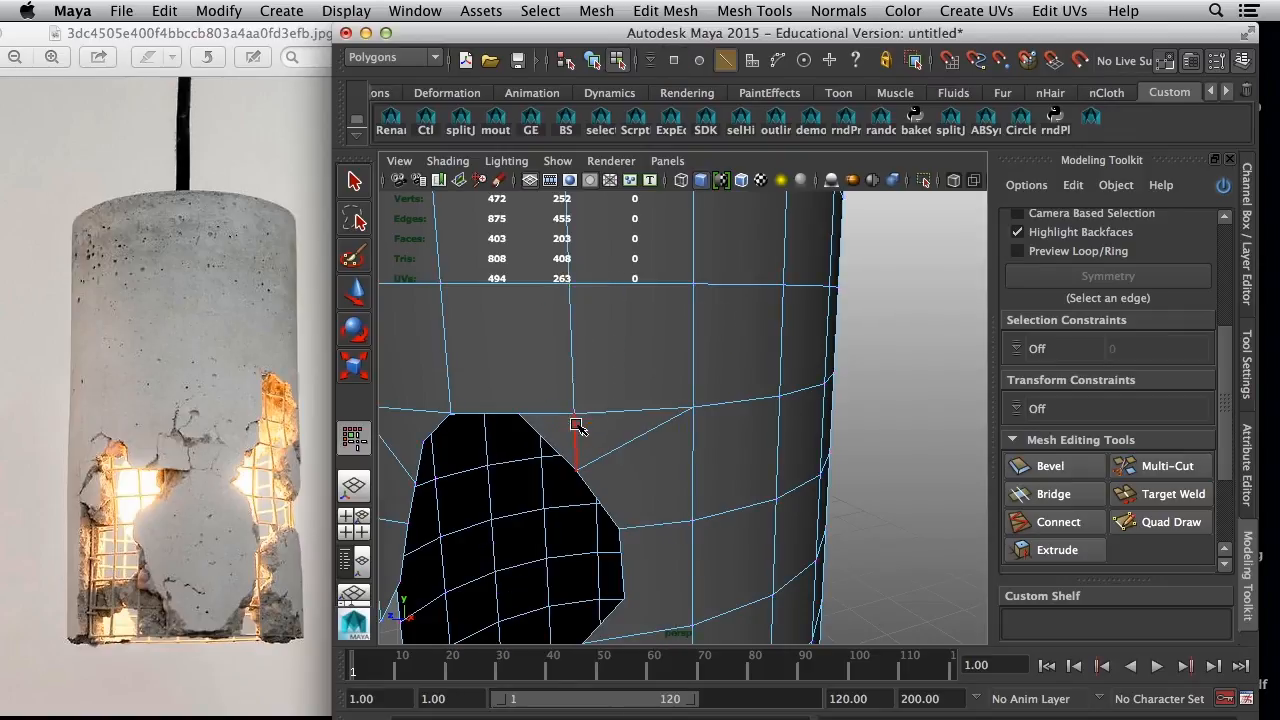
left_click(576, 440)
key("Delete")
right_click_drag(572, 341, 508, 343)
left_click(573, 398)
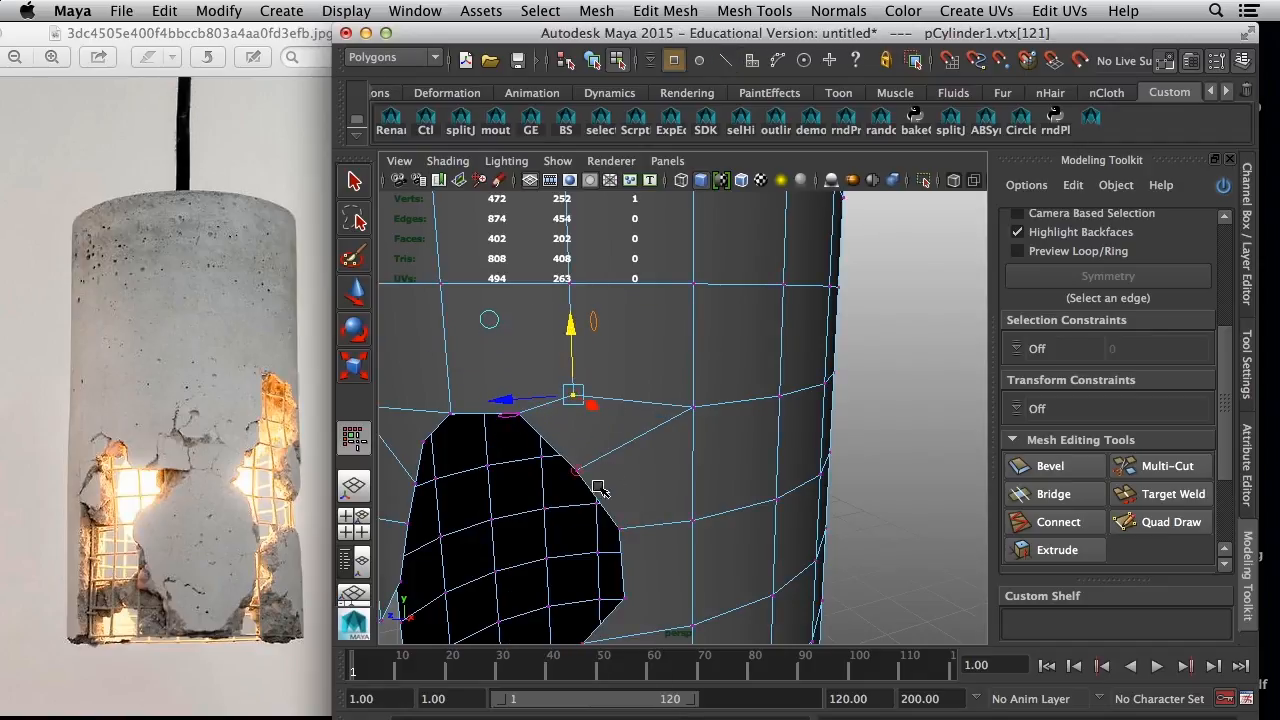
middle_click_drag(620, 601, 659, 505, "alt")
left_click_drag(738, 440, 650, 437, "alt")
left_click(1165, 466)
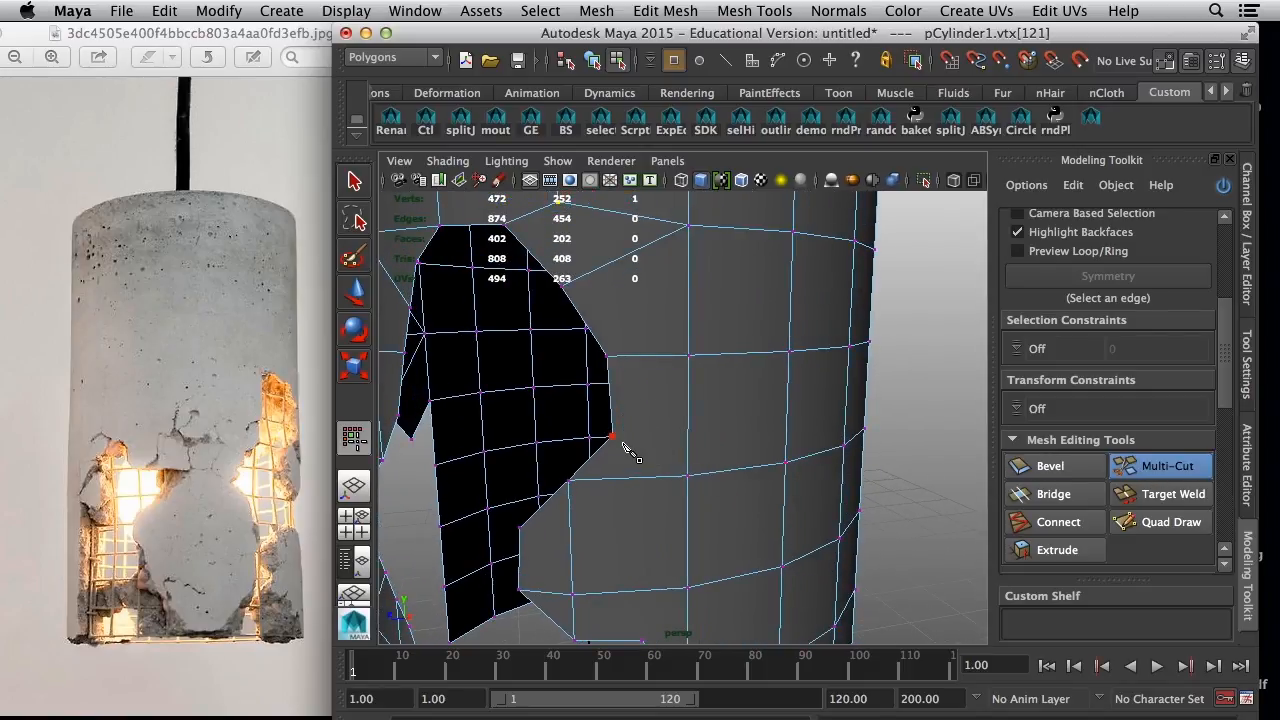
left_click(687, 476)
left_click_drag(694, 520, 720, 534, "alt")
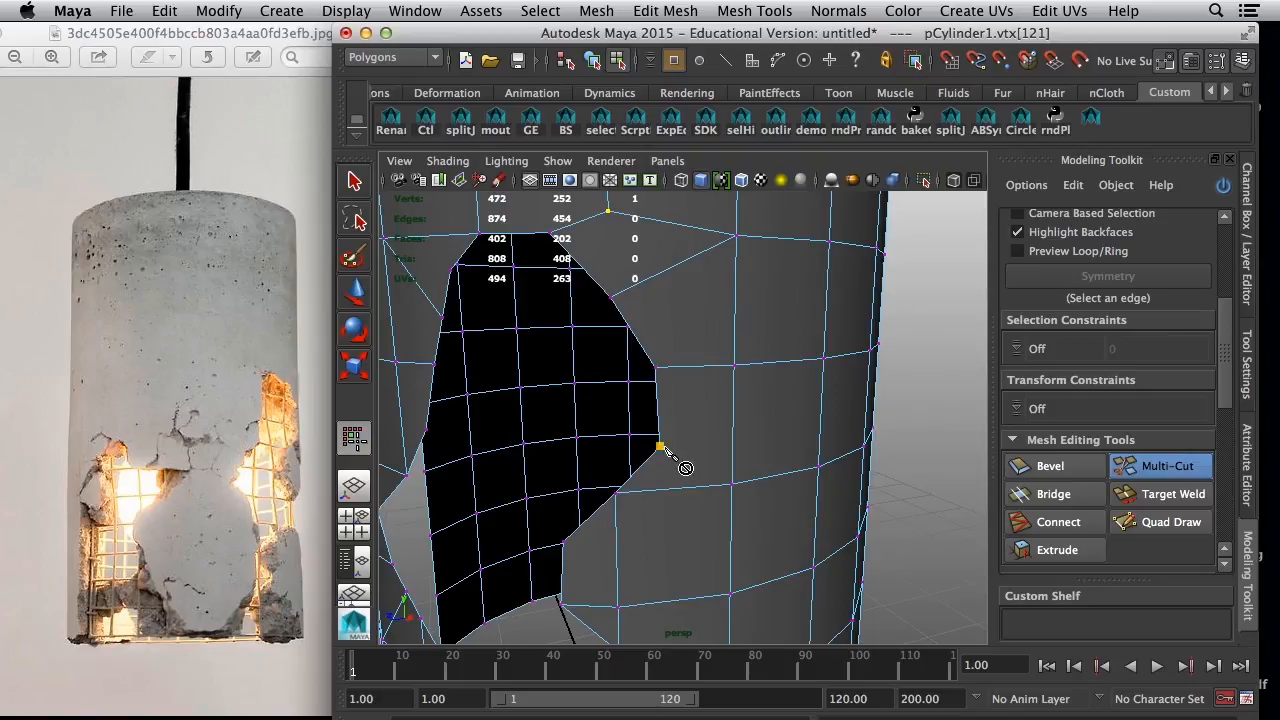
key("backslash")
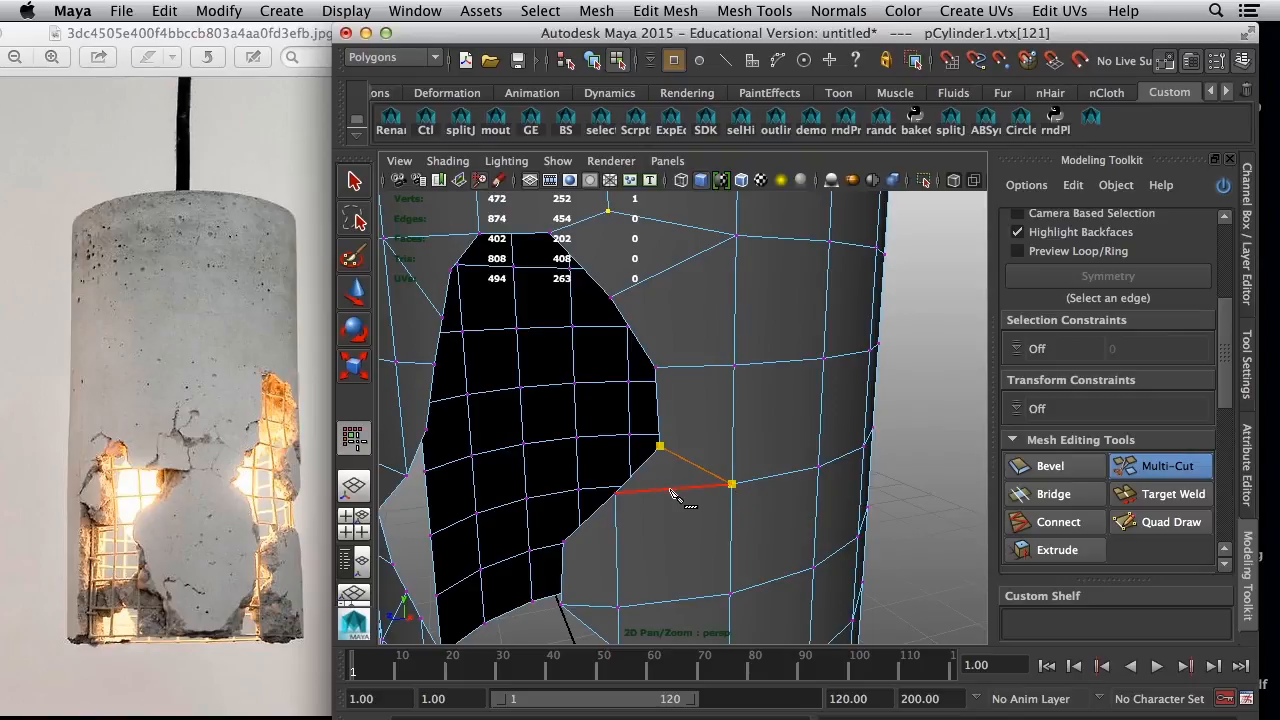
left_click_drag(659, 514, 670, 513, "alt")
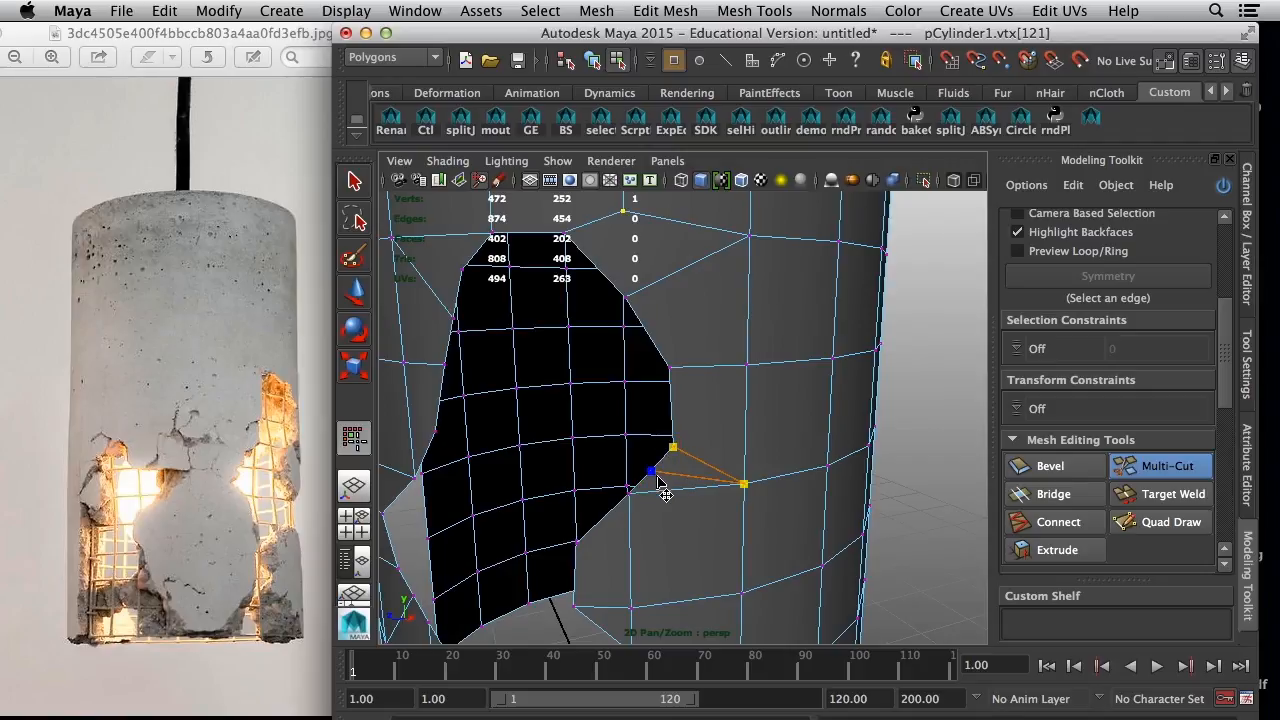
key("w")
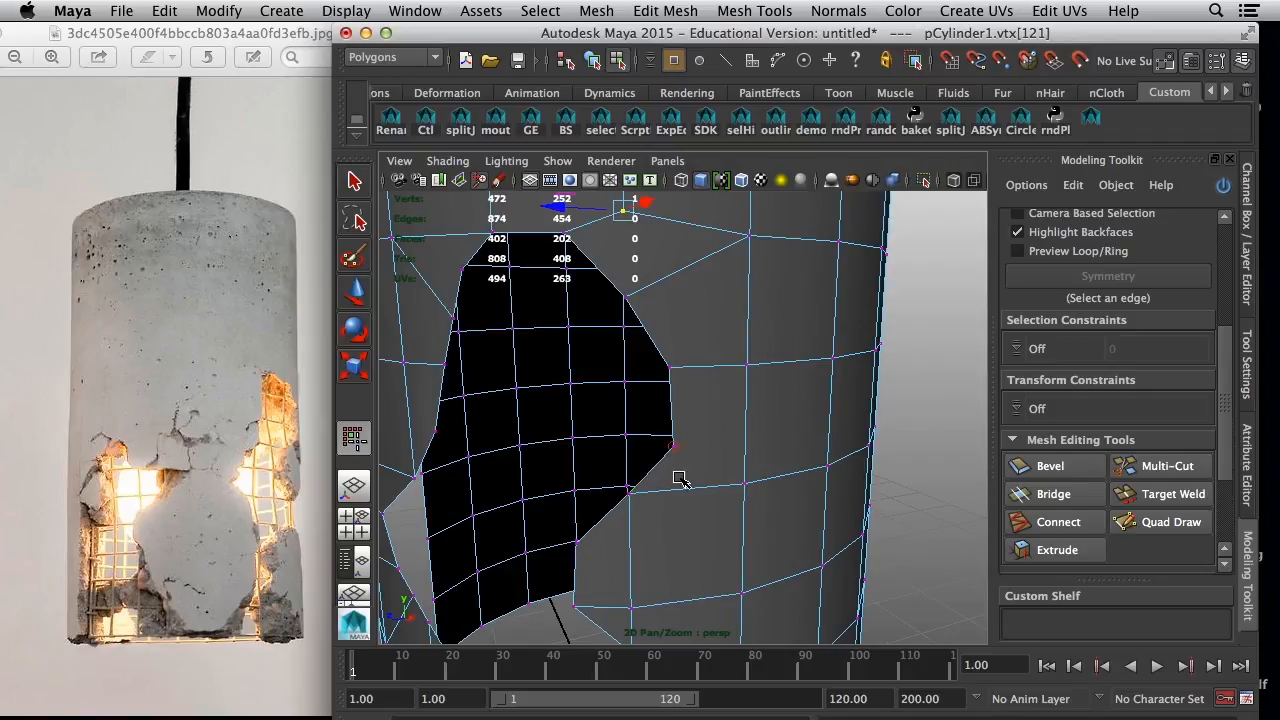
- Cut a diagonal edge from the rounded opening's rightmost lower border vertex to the grid vertex below and to its right
left_click(680, 474)
left_click(1140, 467)
left_click(743, 484)
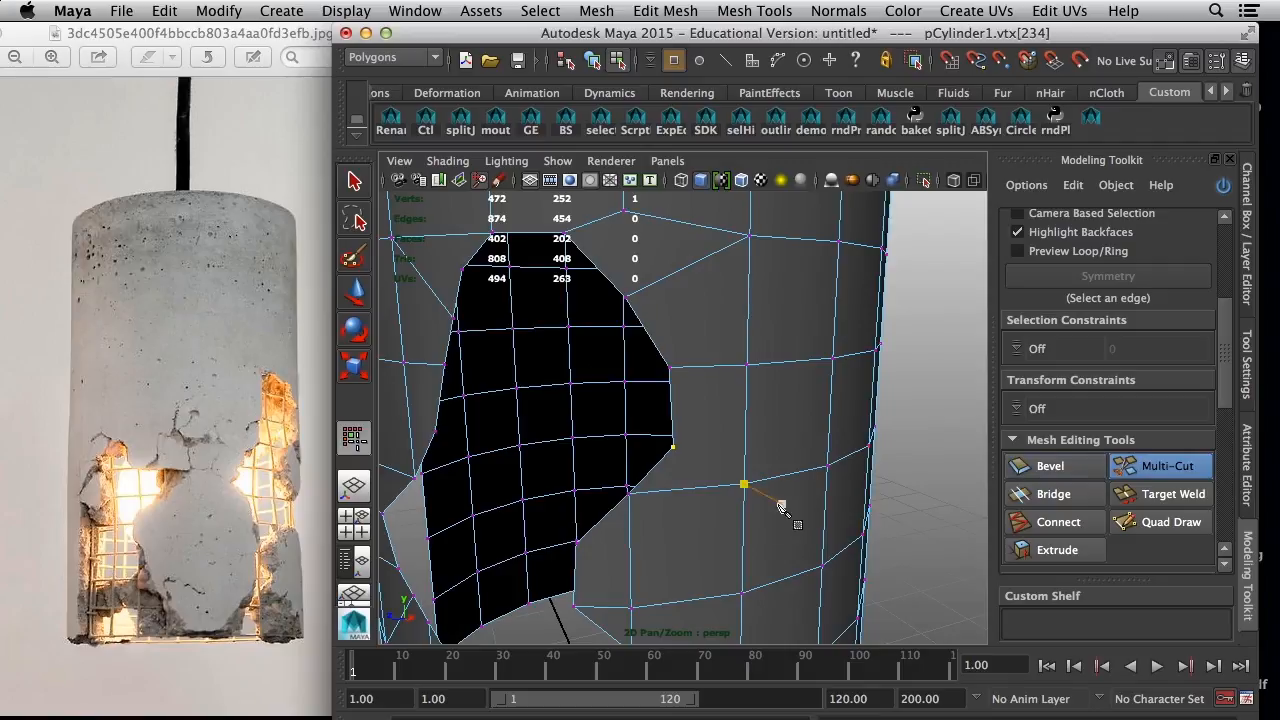
left_click(674, 448)
key("Return")
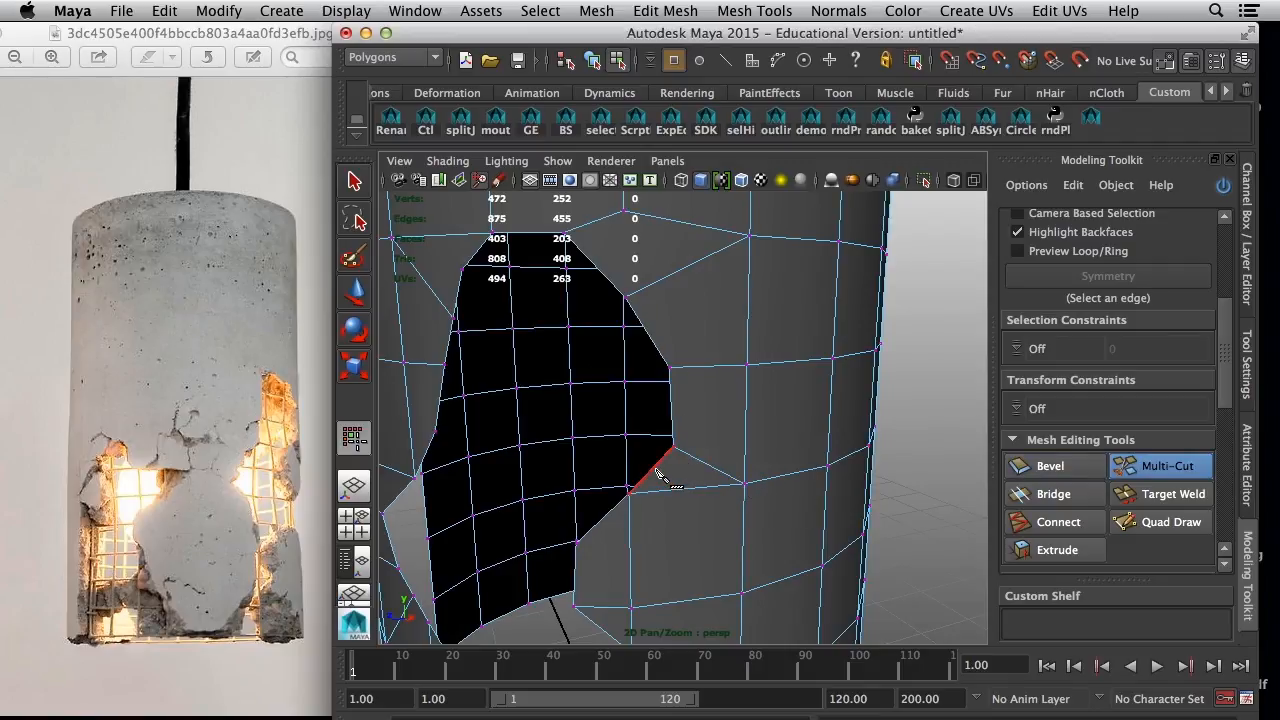
- Add a vertex on the slanted border just below the opening's rightmost corner and shift it to bend the border
key("q")
right_click_drag(657, 471, 588, 340)
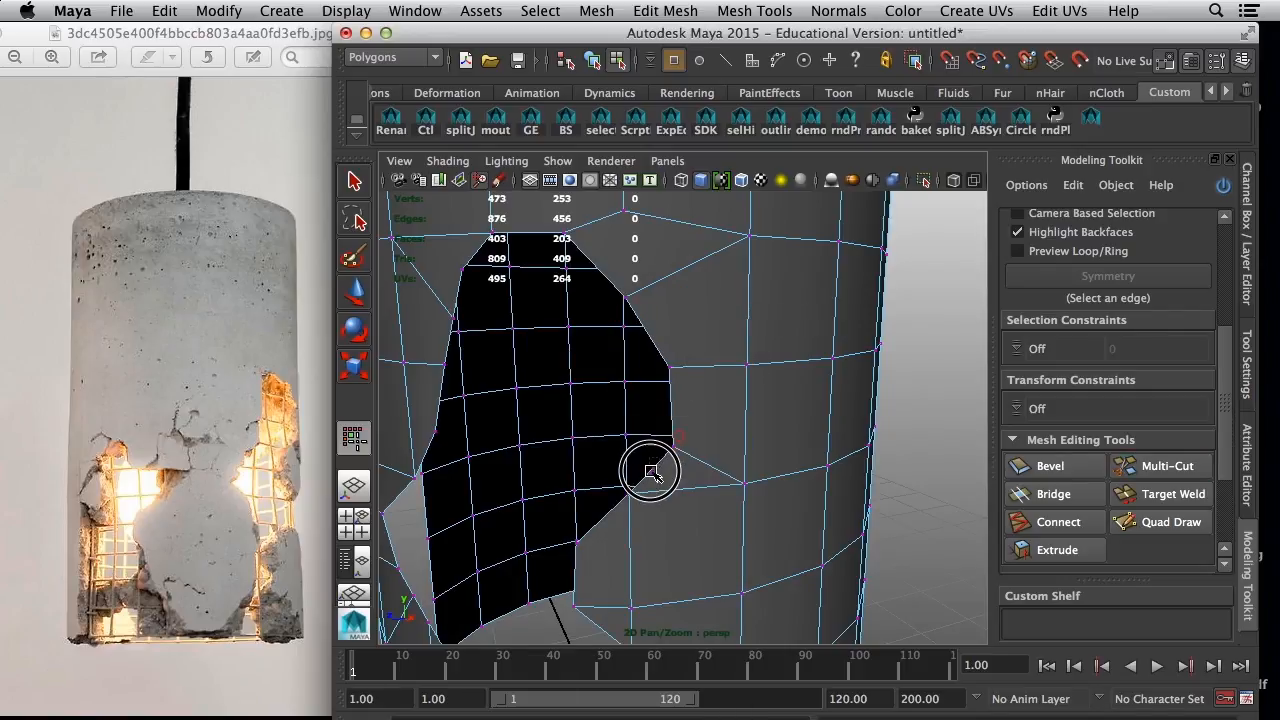
left_click(650, 462)
key("w")
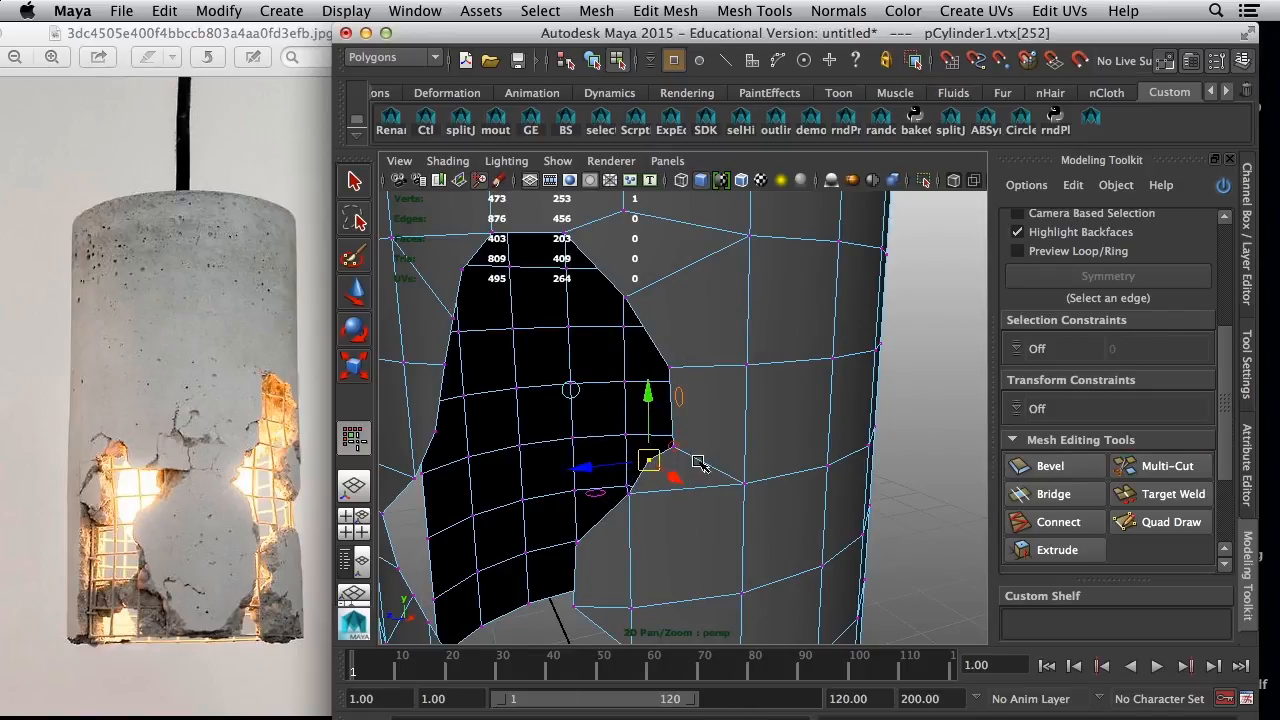
middle_click_drag(595, 597, 653, 510)
- Add a vertex midway on the slanted lower border beneath the opening and pull it outward to round the outline
left_click_drag(654, 509, 651, 525, "alt")
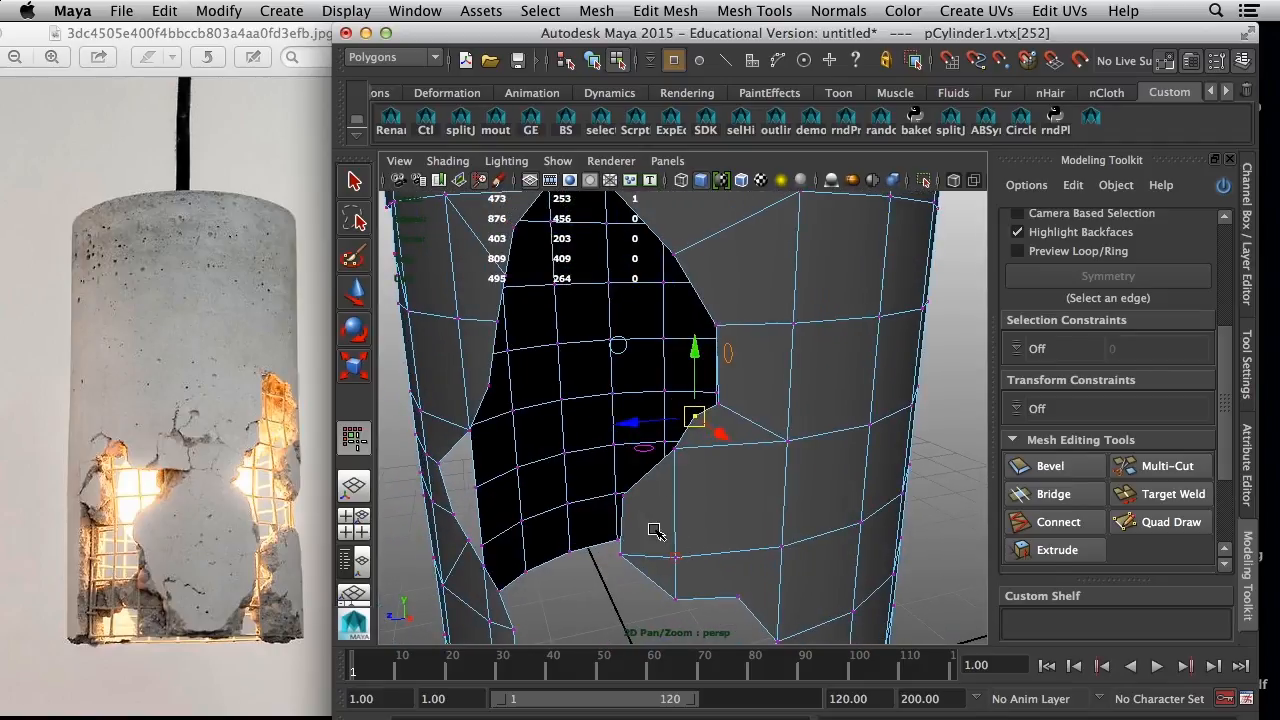
left_click(1133, 469)
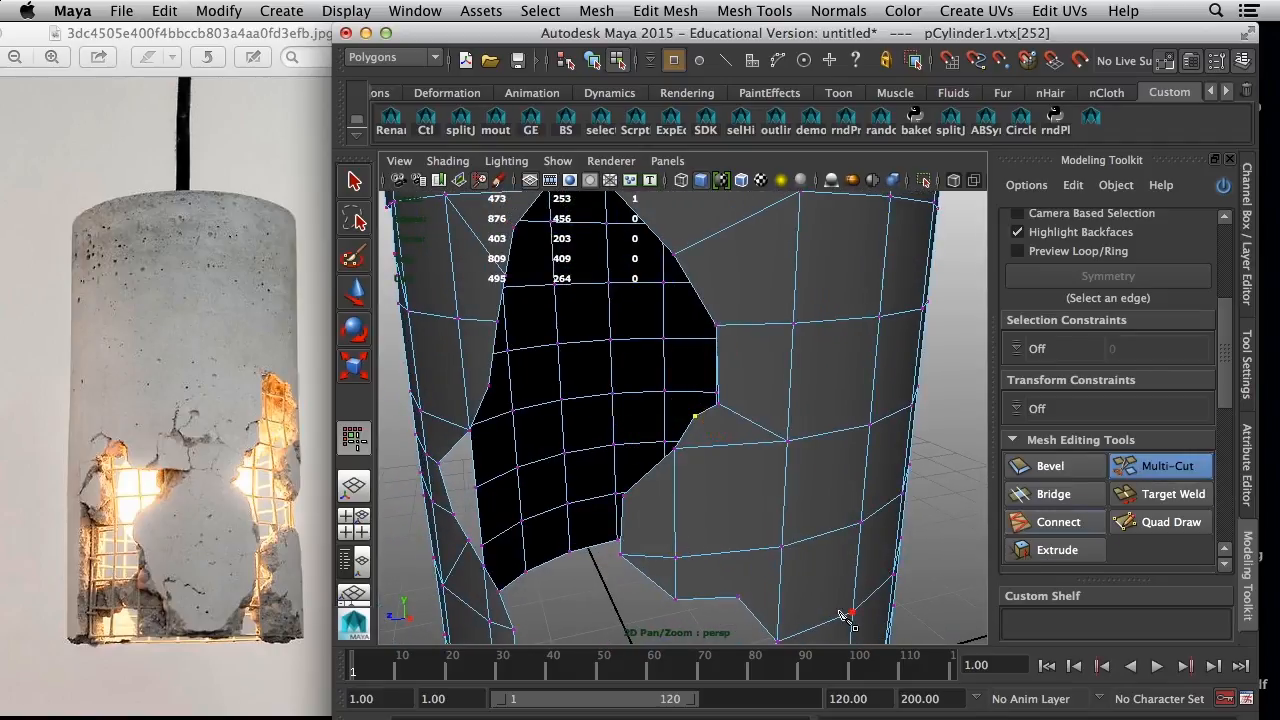
left_click(652, 598)
key("q")
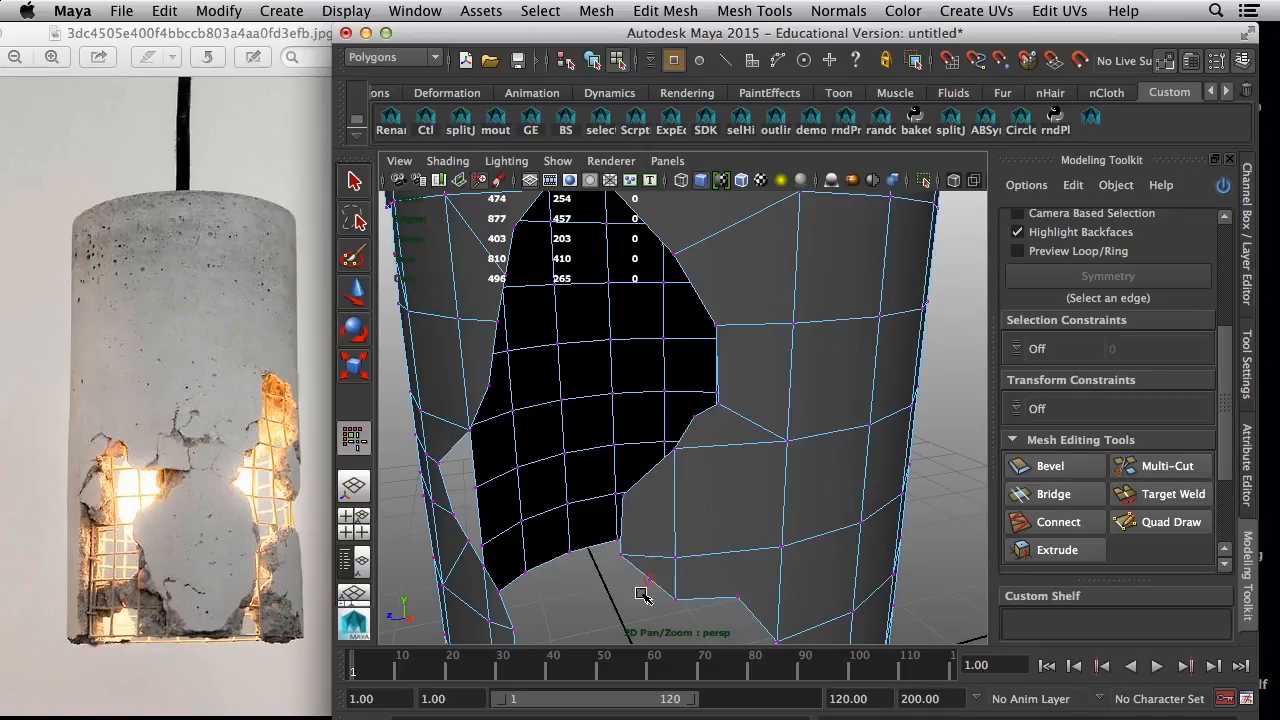
left_click(646, 586)
- Cut a diagonal edge from the lower notch's upper corner to the grid vertex above right, and add a vertex on the slanted border below
left_click_drag(682, 603, 633, 550, "alt")
left_click_drag(692, 517, 697, 543, "alt")
key("ctrl+shift+x")
left_click(660, 582)
key("Return")
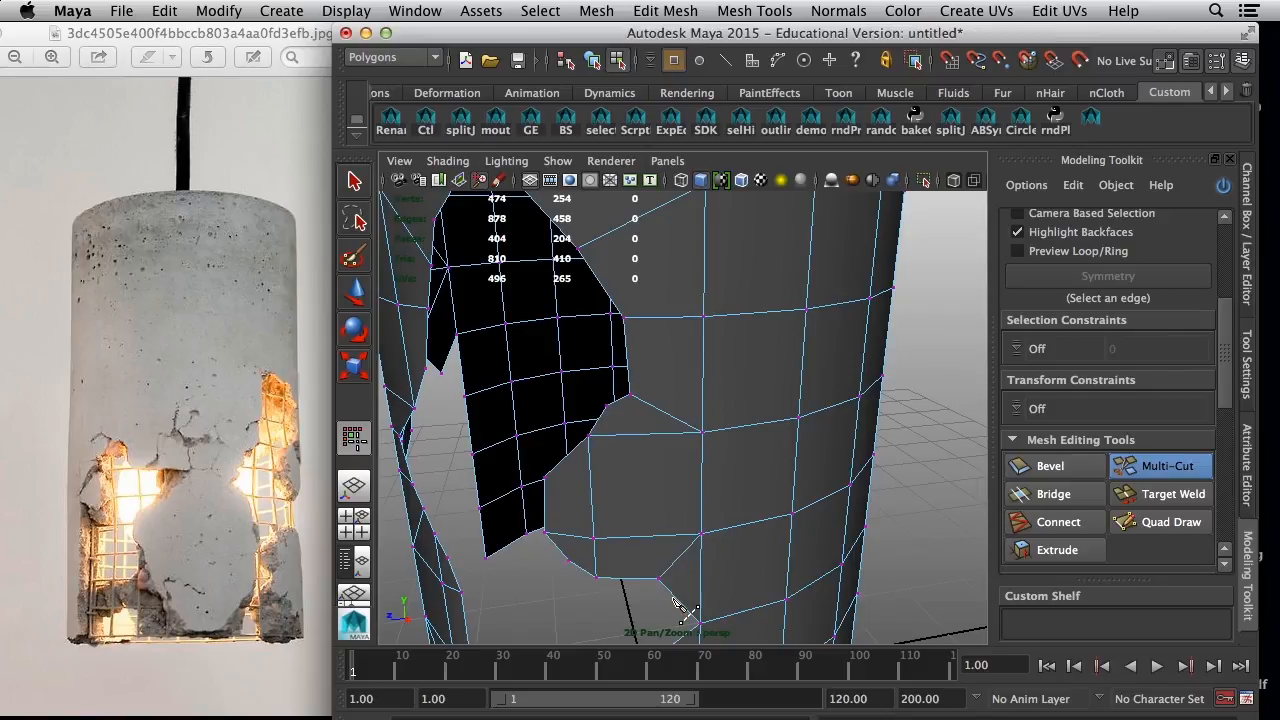
left_click(678, 600)
key("Return")
- Cut a diagonal edge from the corner on the notch's lower border to the grid vertex below and to its right
left_click_drag(678, 630, 675, 515, "alt")
left_click(663, 497)
left_click(704, 552)
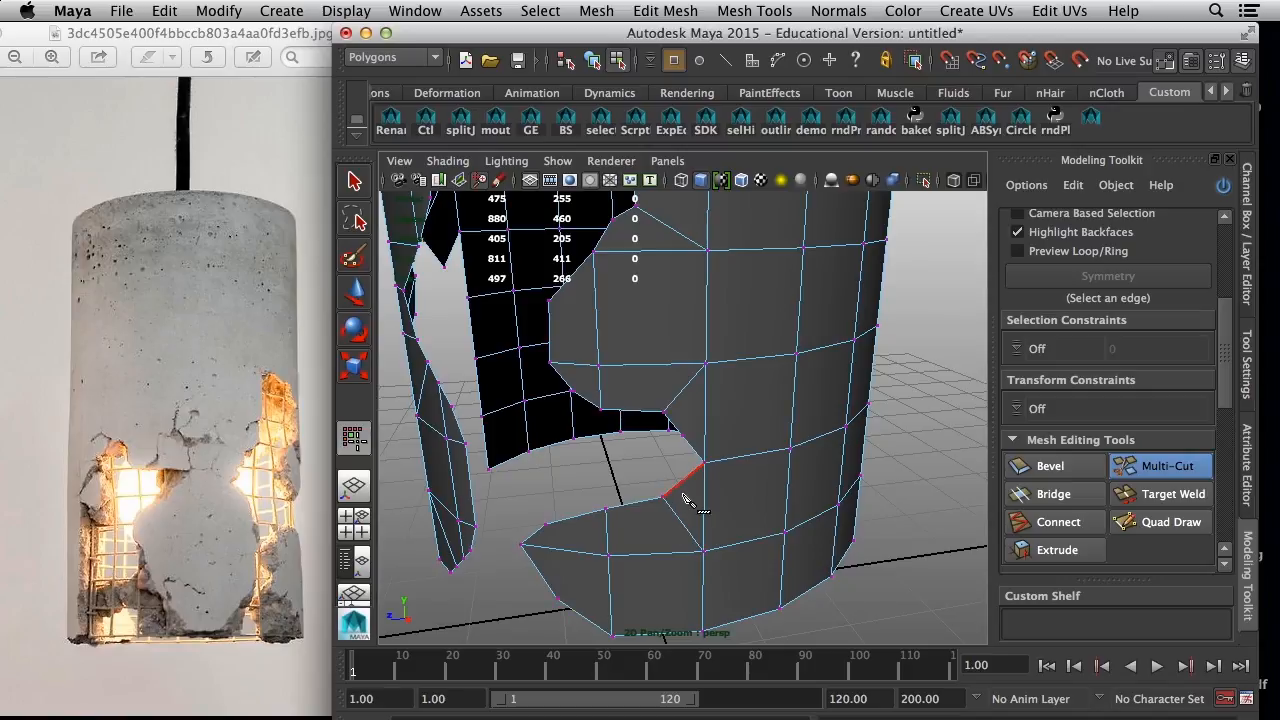
- Add a vertex on the slanted border below the notch's tip, and shift it and the vertex above the tip to roughen the notch
left_click(685, 484)
key("w")
left_click(680, 481)
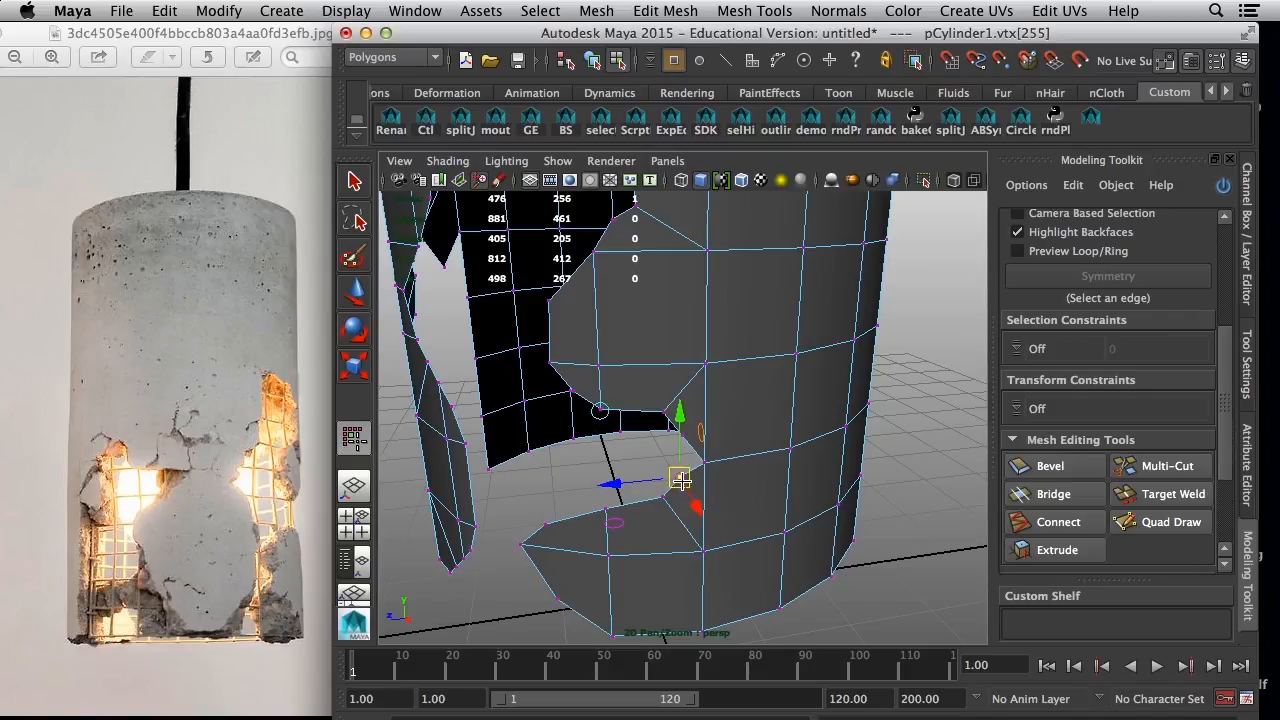
left_click_drag(642, 496, 634, 522, "alt")
left_click(629, 492)
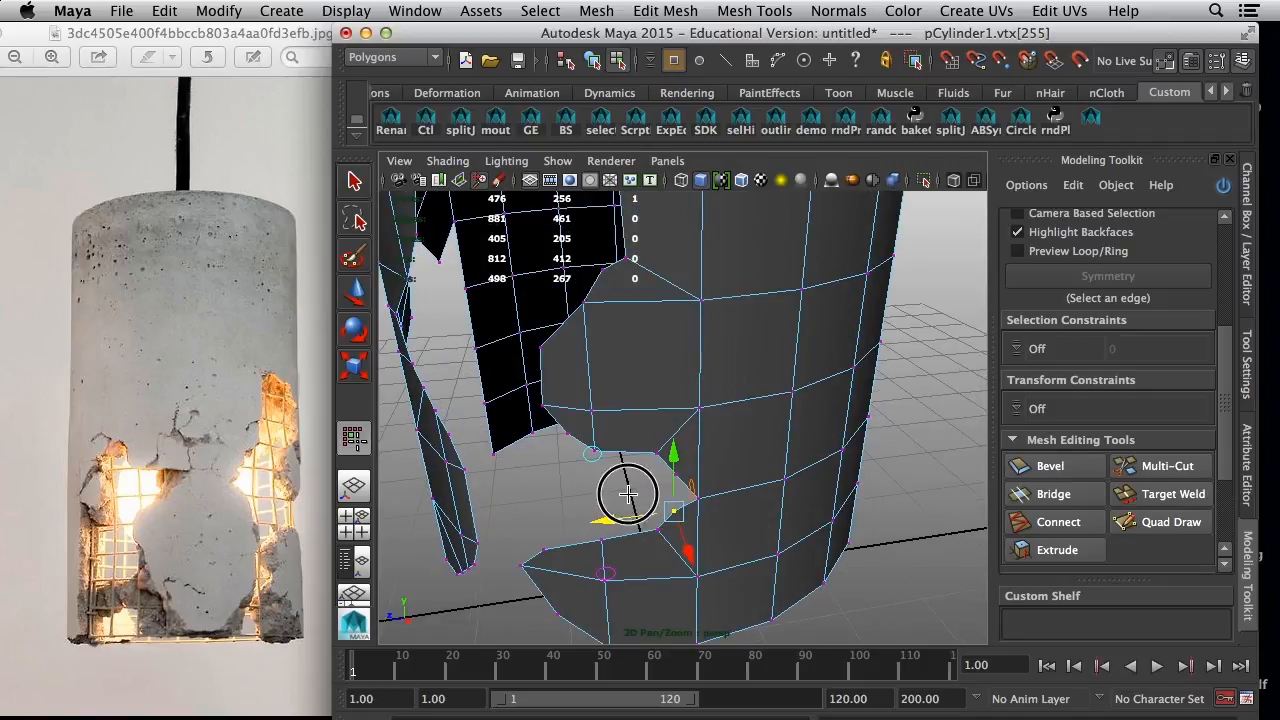
left_click(677, 473)
right_click_drag(740, 345, 840, 318)
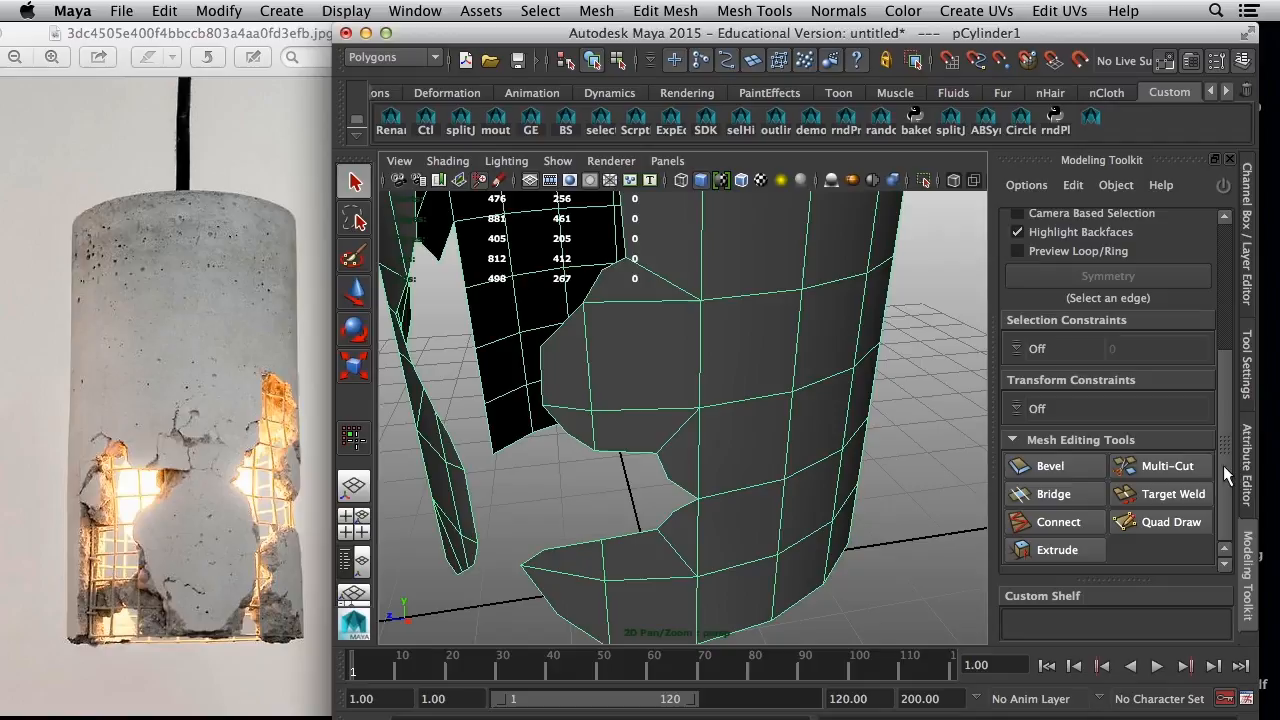
- Examine the topology around the irregular opening on the other side of the lampshade, including the diagonal edge above it
left_click(1168, 466)
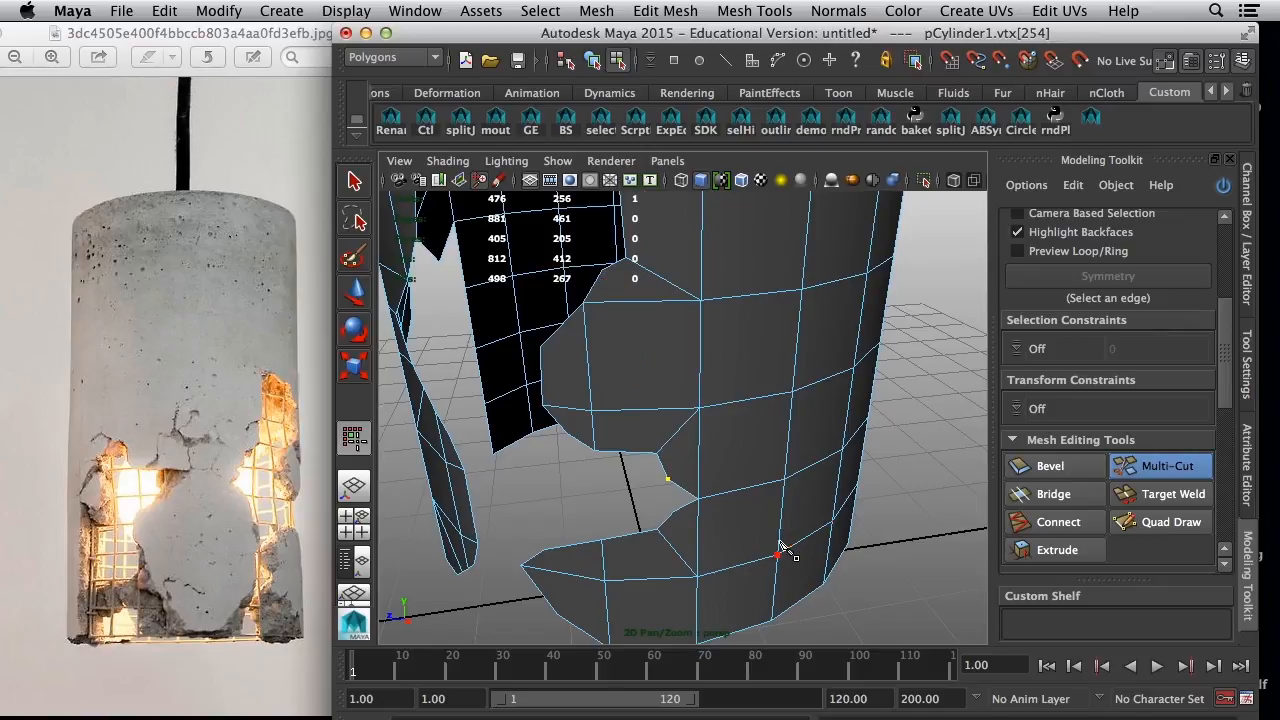
left_click_drag(777, 530, 779, 513, "alt")
right_click_drag(779, 513, 676, 556, "alt")
key("w")
left_click_drag(680, 510, 686, 405, "alt")
right_click_drag(686, 405, 808, 403, "alt")
middle_click_drag(738, 344, 900, 570, "alt")
right_click_drag(918, 478, 838, 483, "alt")
left_click(804, 498)
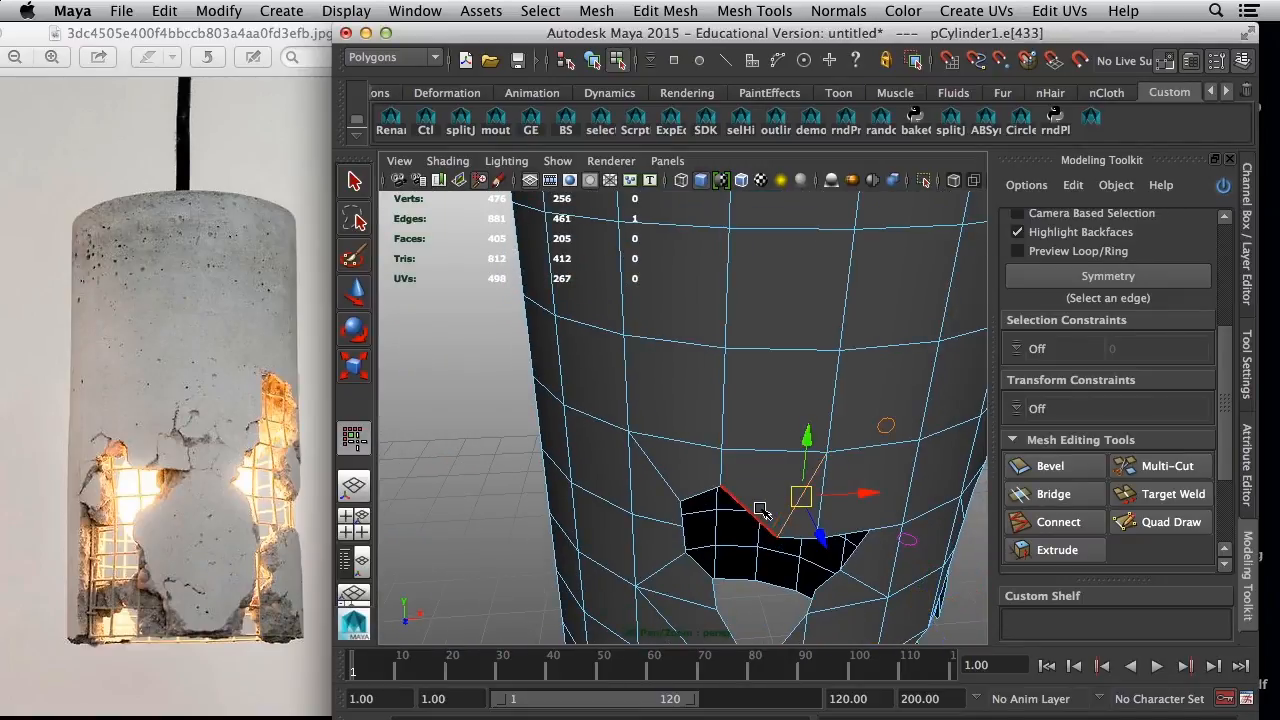
left_click_drag(760, 509, 754, 469, "alt")
middle_click_drag(754, 469, 714, 521, "alt")
left_click_drag(716, 521, 697, 470, "alt")
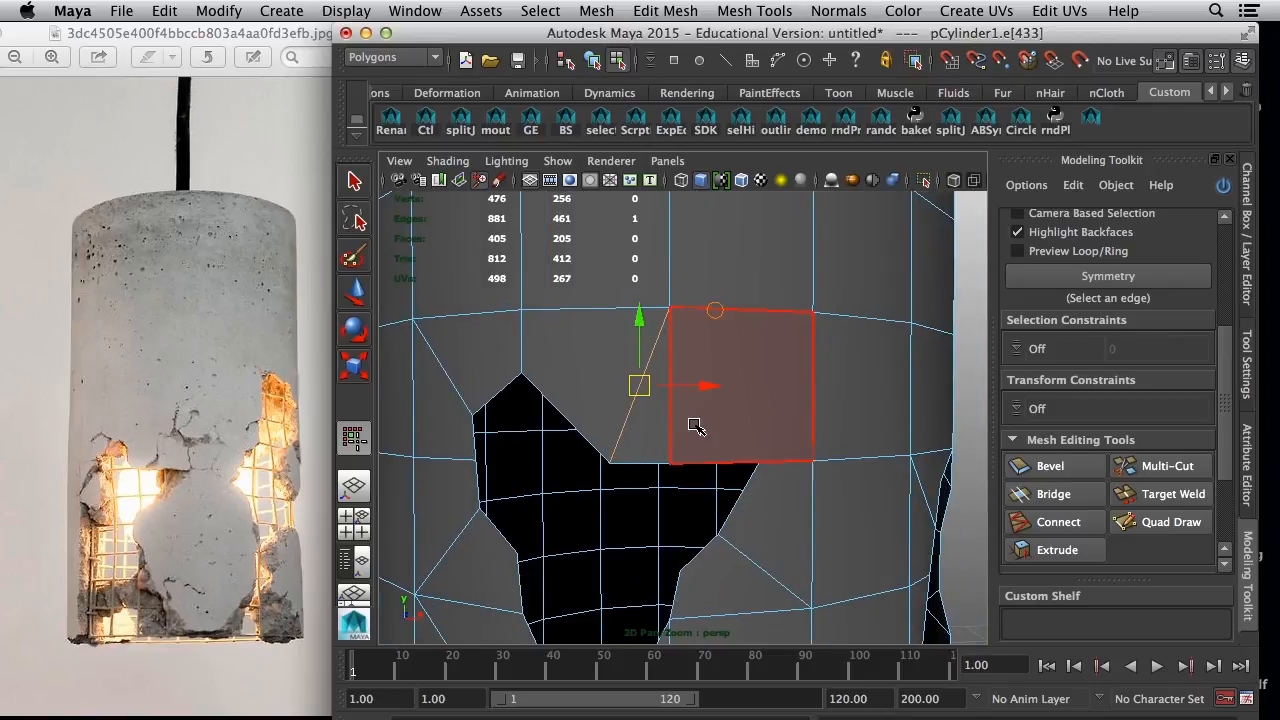
left_click(970, 470)
left_click_drag(970, 463, 957, 507, "alt")
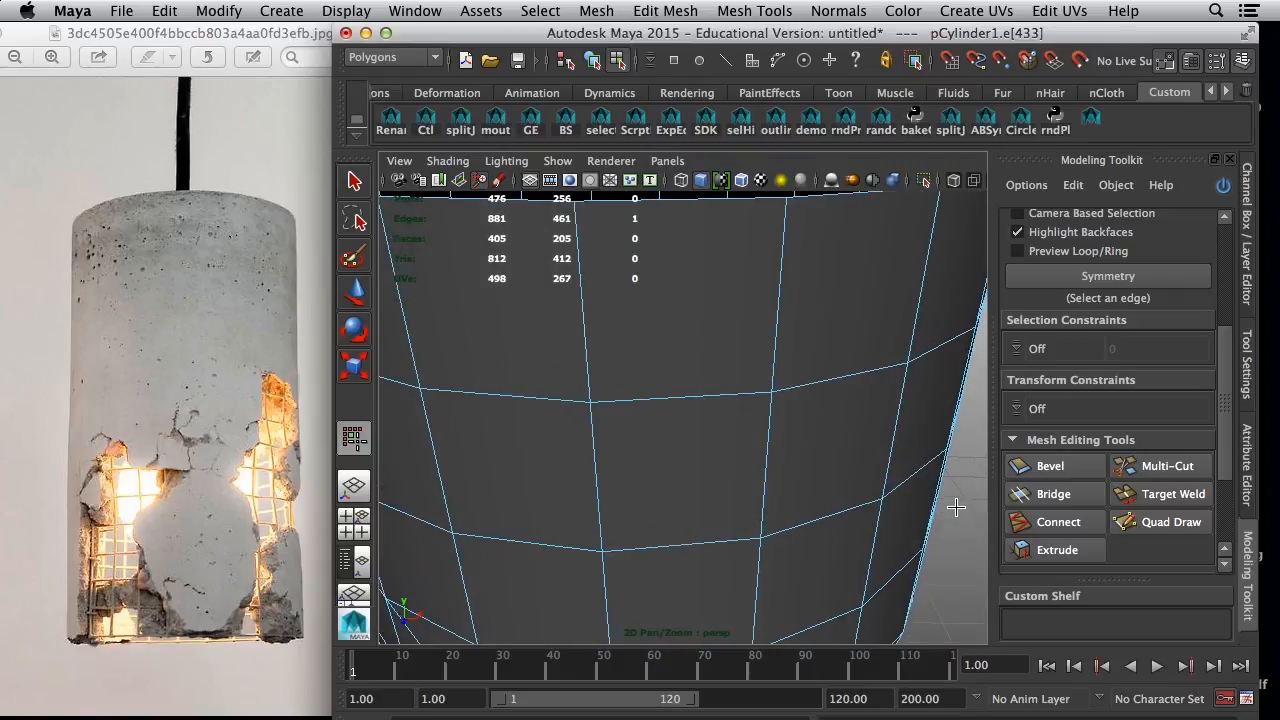
middle_click_drag(957, 507, 963, 380, "alt")
right_click_drag(963, 380, 800, 403, "alt")
middle_click_drag(800, 403, 803, 441, "alt")
- Try adding a vertex on the irregular opening's upper border, just right of the diagonal edge, and moving it down
left_click(1132, 466)
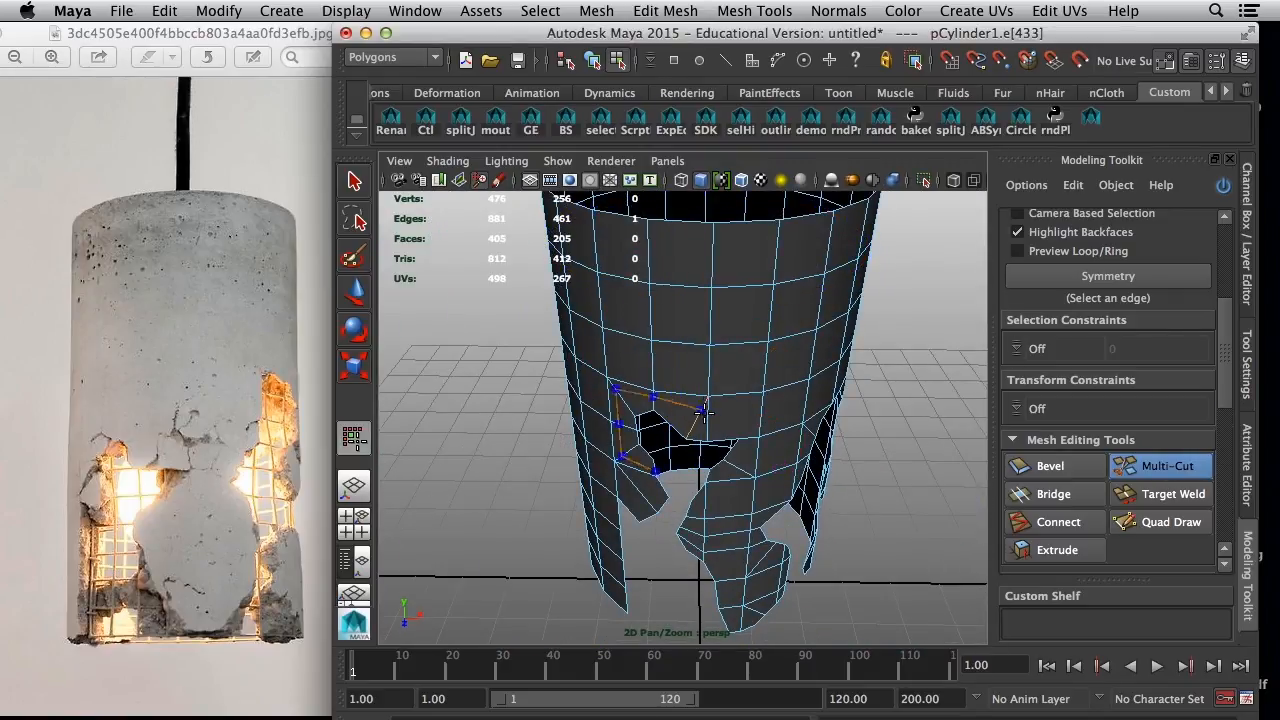
left_click(836, 384)
left_click(807, 404)
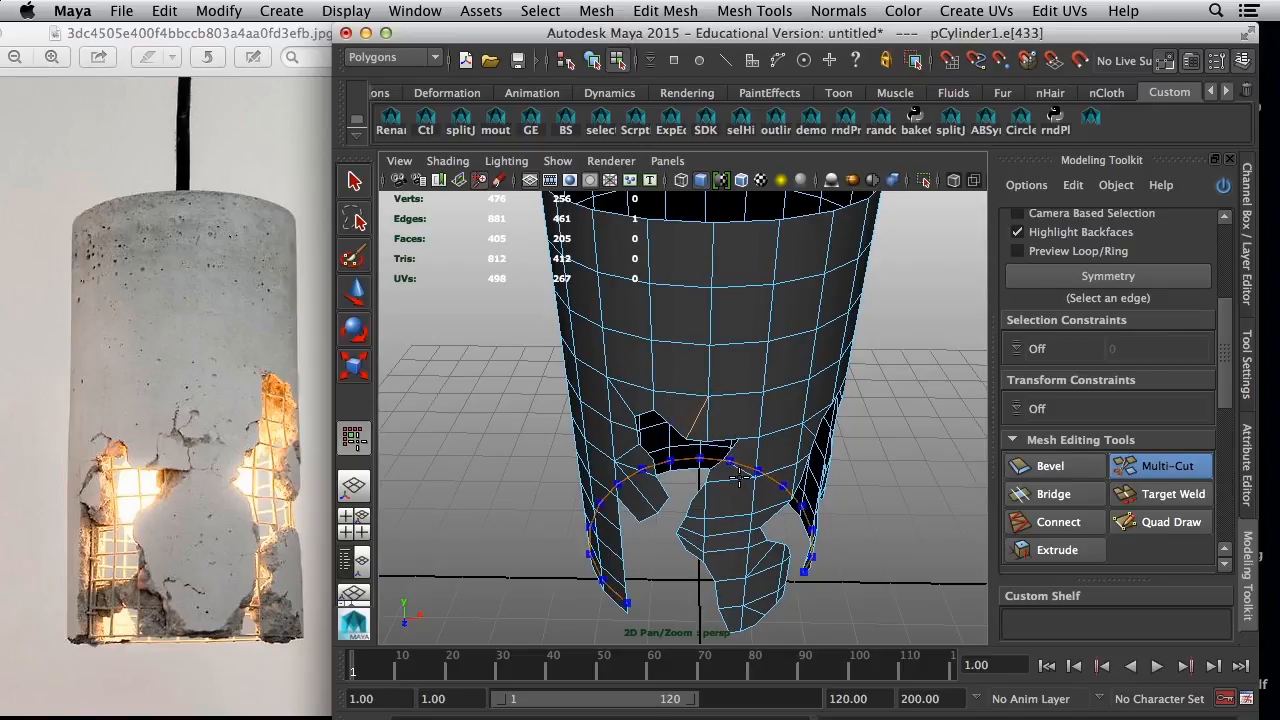
left_click_drag(669, 498, 646, 538, "alt")
scroll(650, 532, "up", 4)
left_click(646, 538)
key("Return")
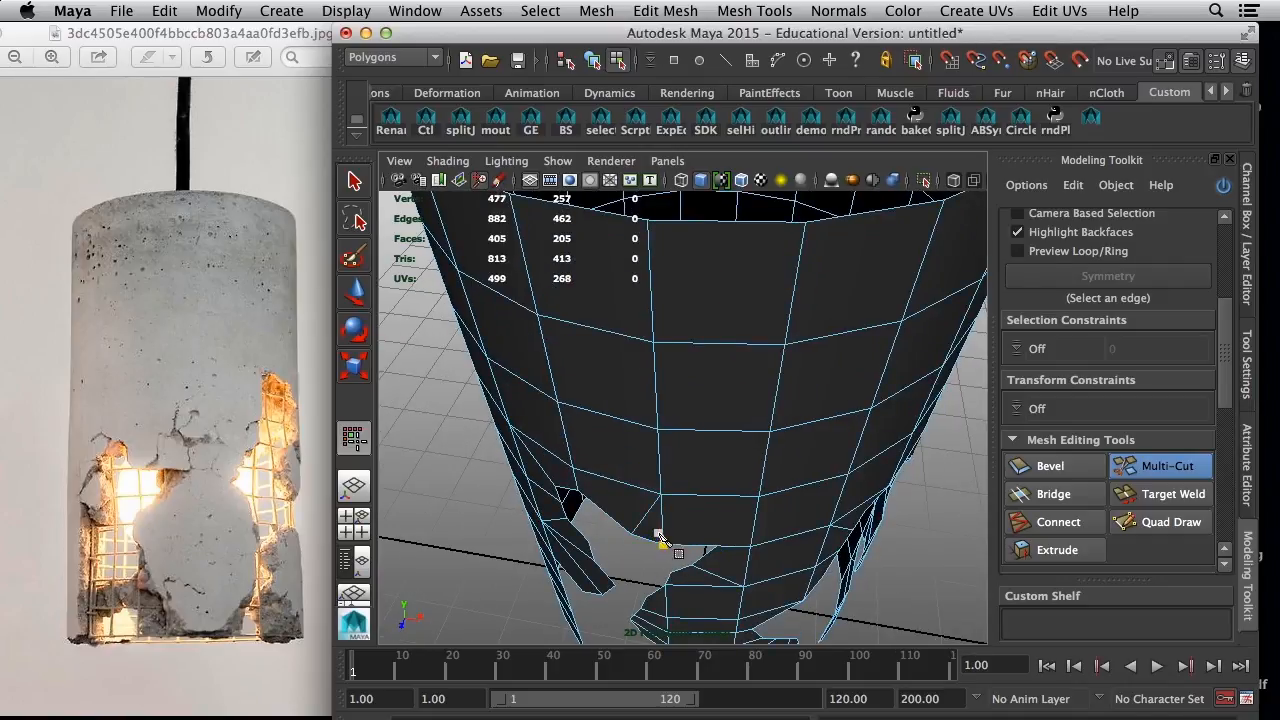
key("q")
right_click_drag(650, 540, 602, 498)
right_click_drag(657, 345, 584, 343)
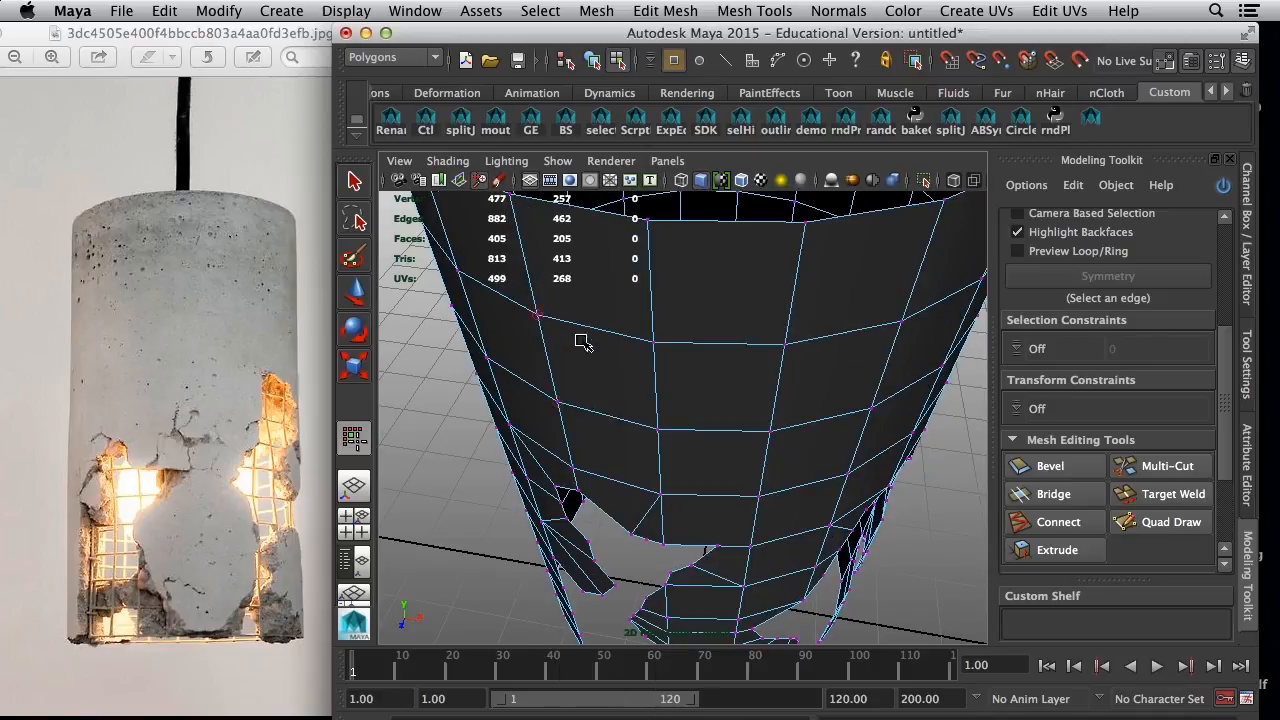
left_click(645, 538)
left_click_drag(647, 505, 647, 516)
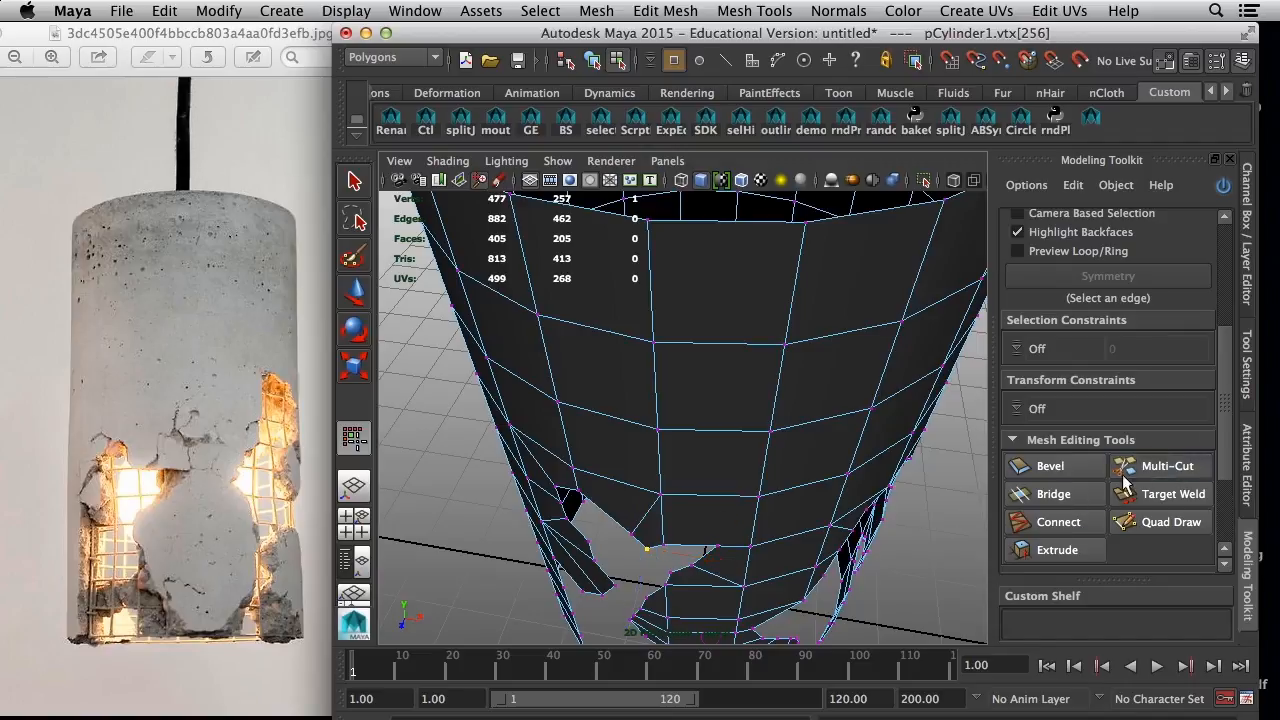
- Insert an additional edge loop into the lampshade's wall with Multi-Cut
left_click(1126, 472)
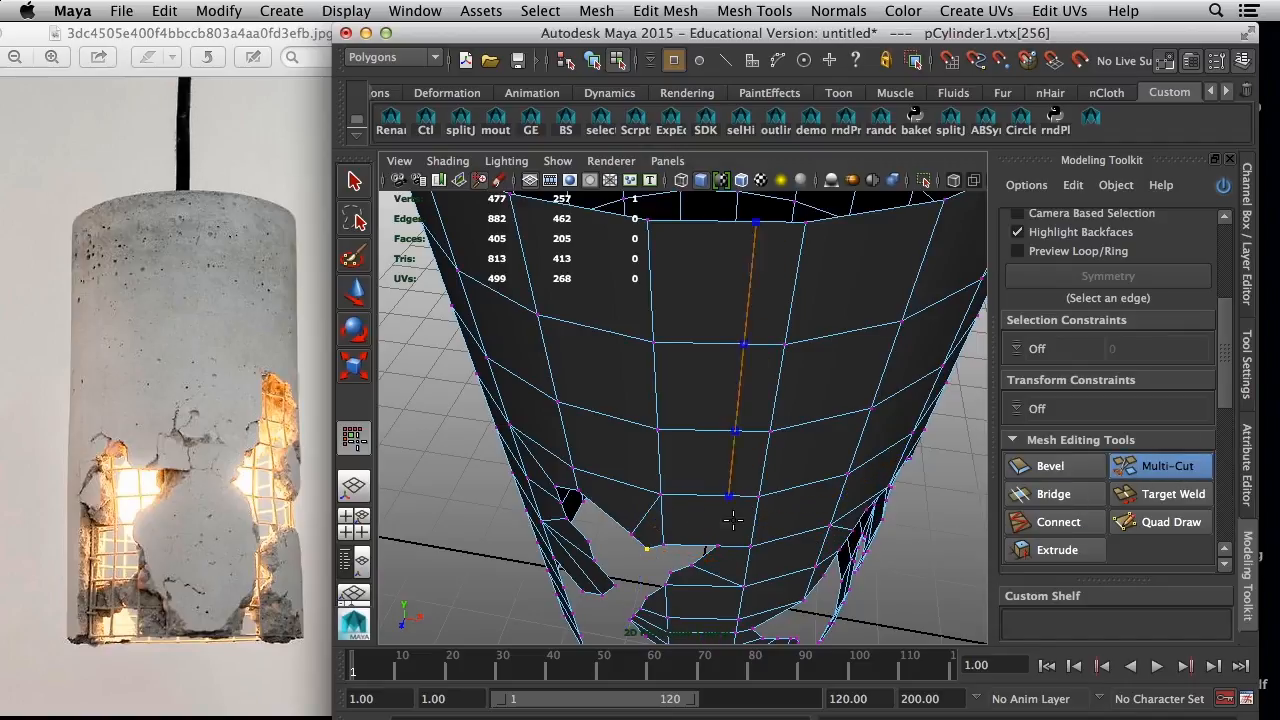
left_click_drag(622, 566, 686, 545, "alt")
left_click(628, 518, "ctrl")
key("q")
- Examine the border and surrounding edges of the irregular opening from several angles
left_click_drag(712, 370, 614, 443, "alt")
left_click_drag(674, 404, 776, 404, "alt")
left_click_drag(840, 440, 780, 417, "alt")
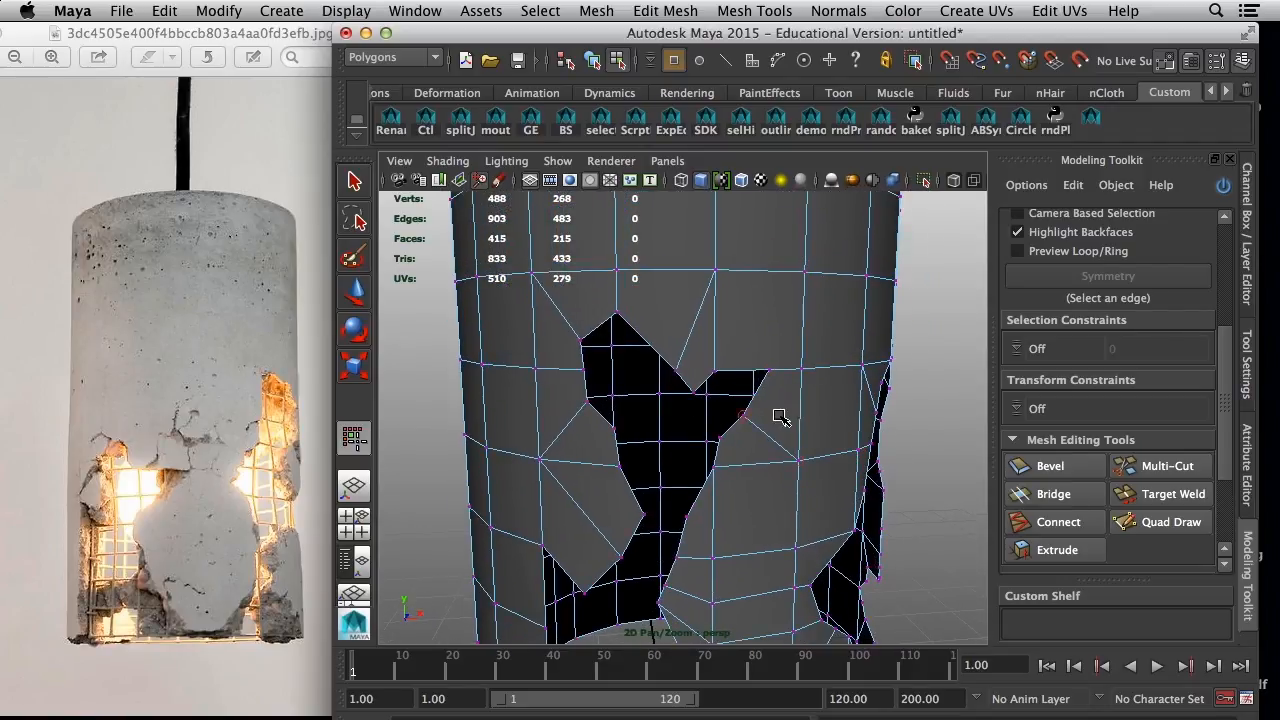
left_click_drag(754, 333, 724, 370, "alt")
middle_click_drag(746, 382, 774, 411, "alt")
left_click_drag(774, 411, 759, 490, "alt")
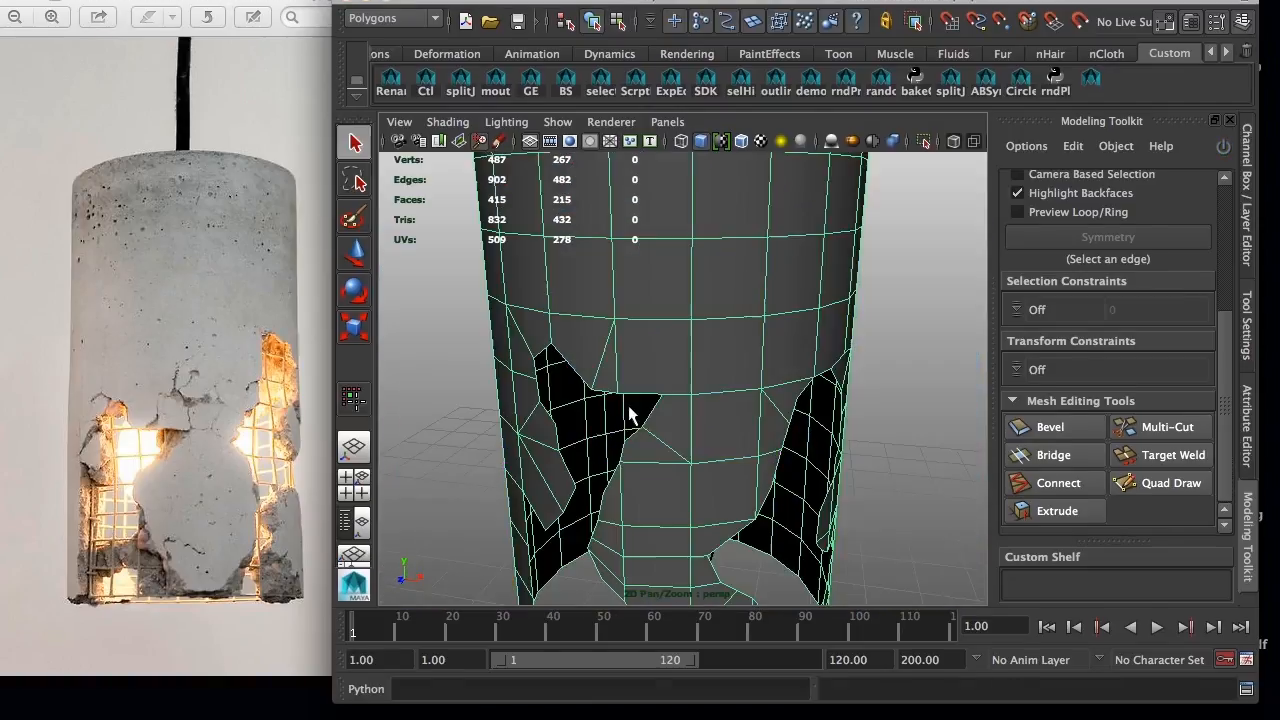
scroll(630, 415, "up", 3)
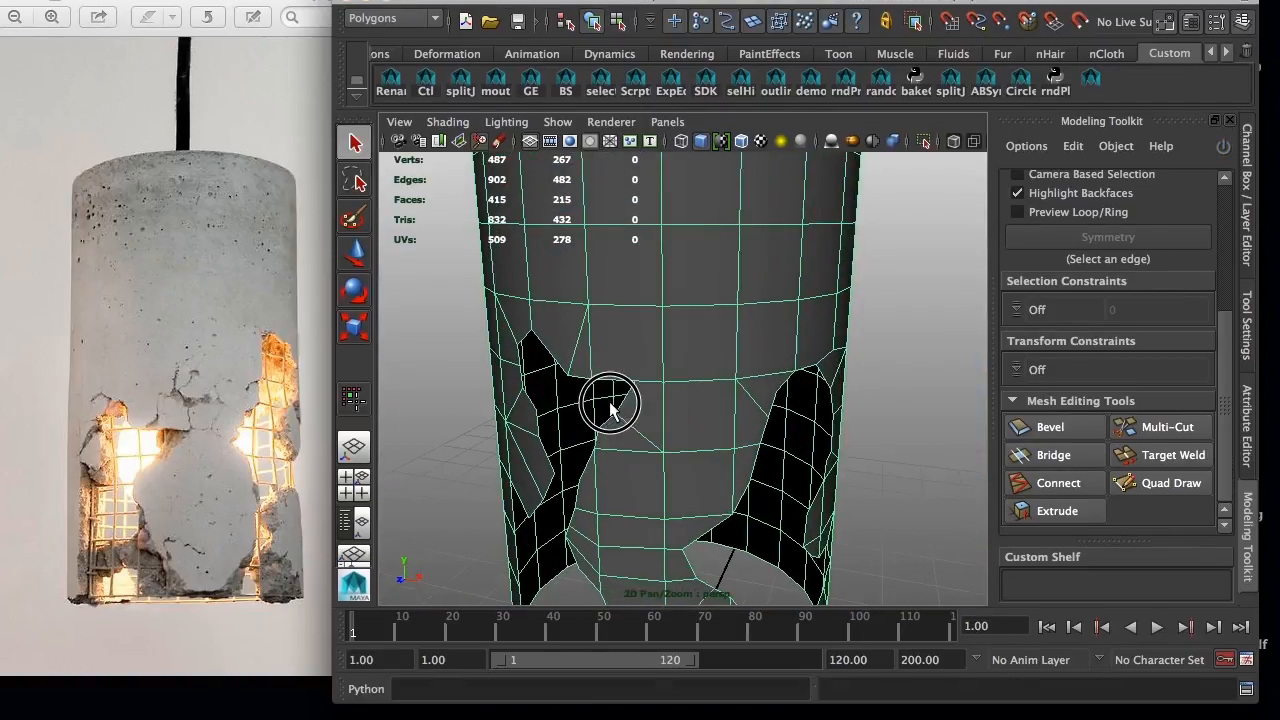
left_click_drag(575, 376, 599, 372, "alt")
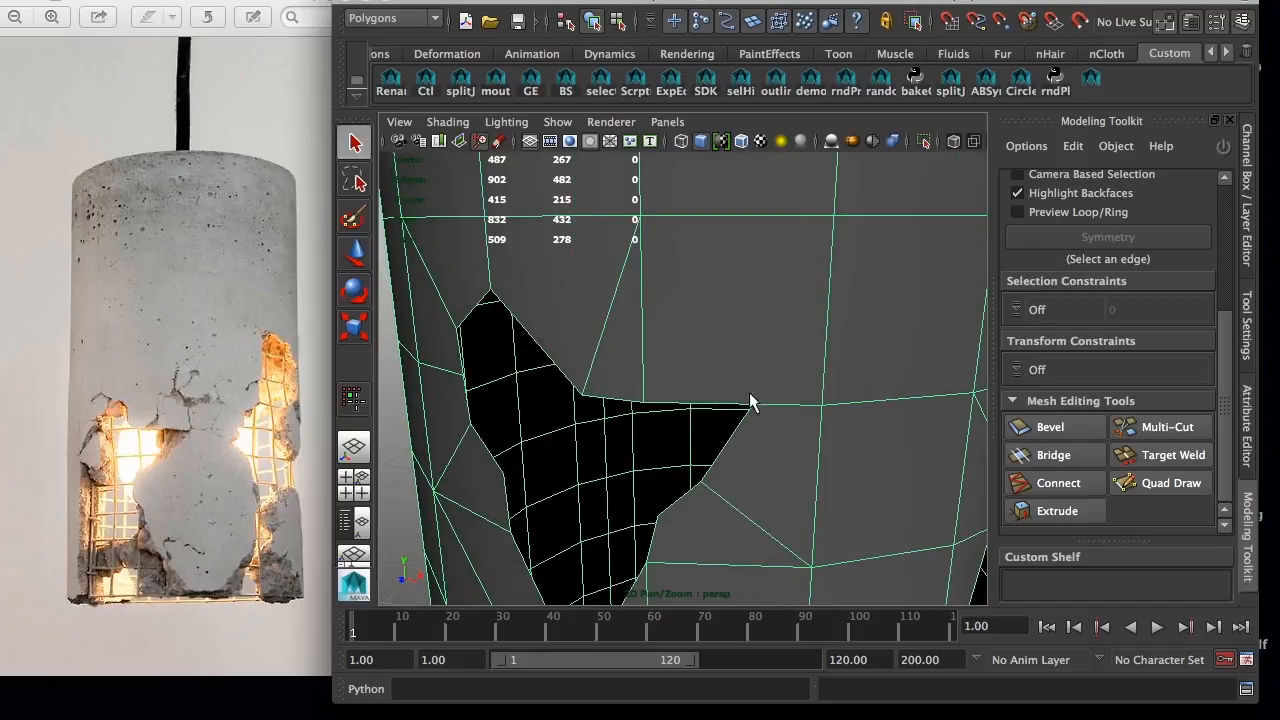
- Cut a diagonal edge from the opening's upper border to the wall vertex above right, and delete the vertical edge rising from the same border vertex
left_click_drag(770, 390, 698, 405, "alt")
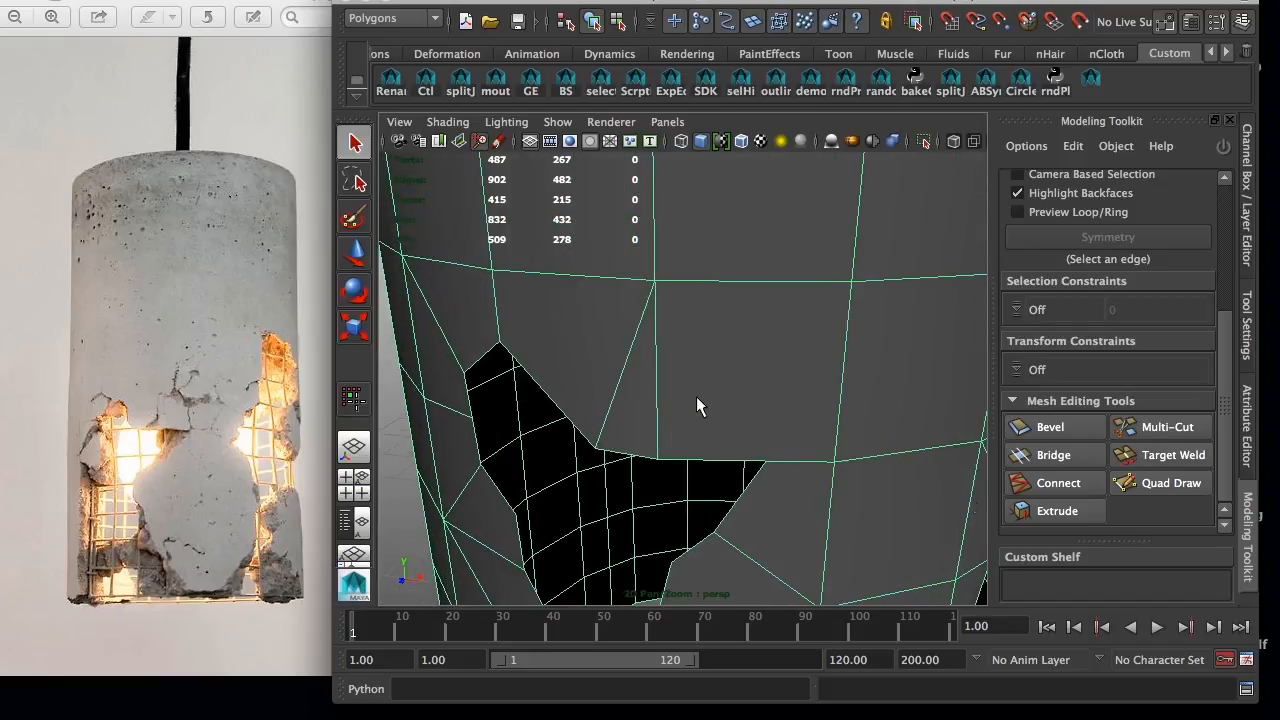
left_click(1144, 426)
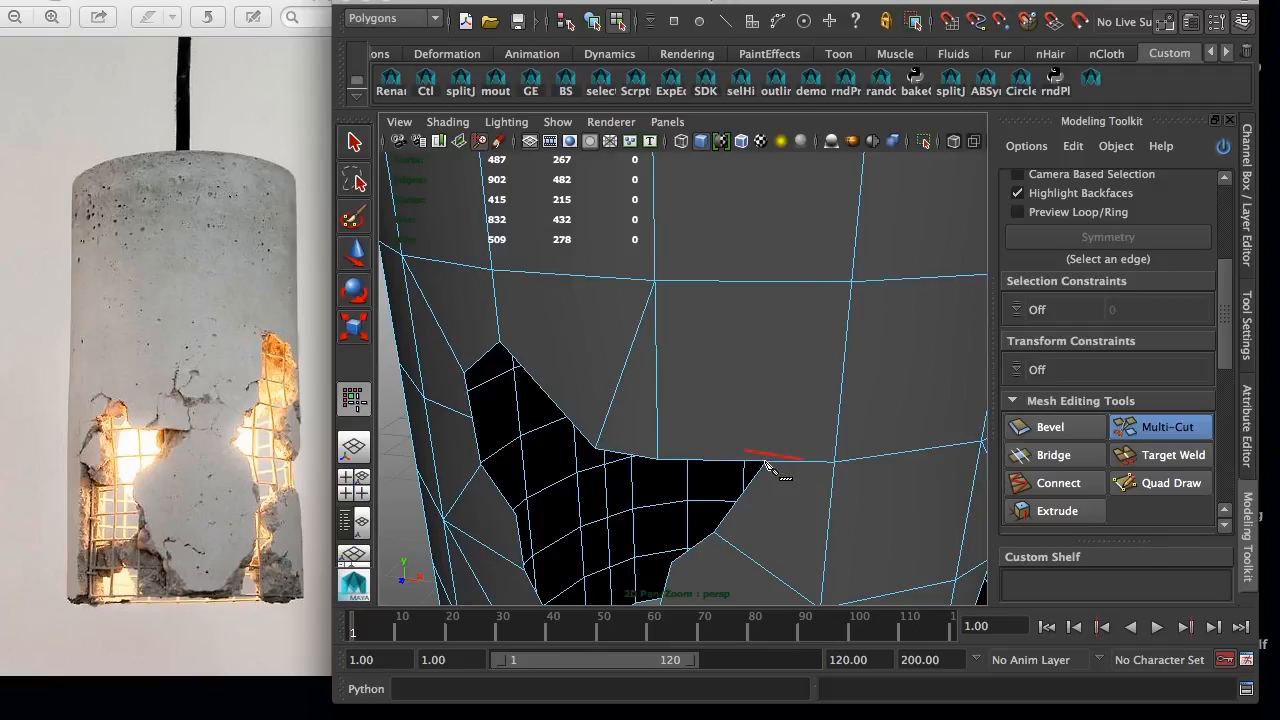
left_click(657, 459)
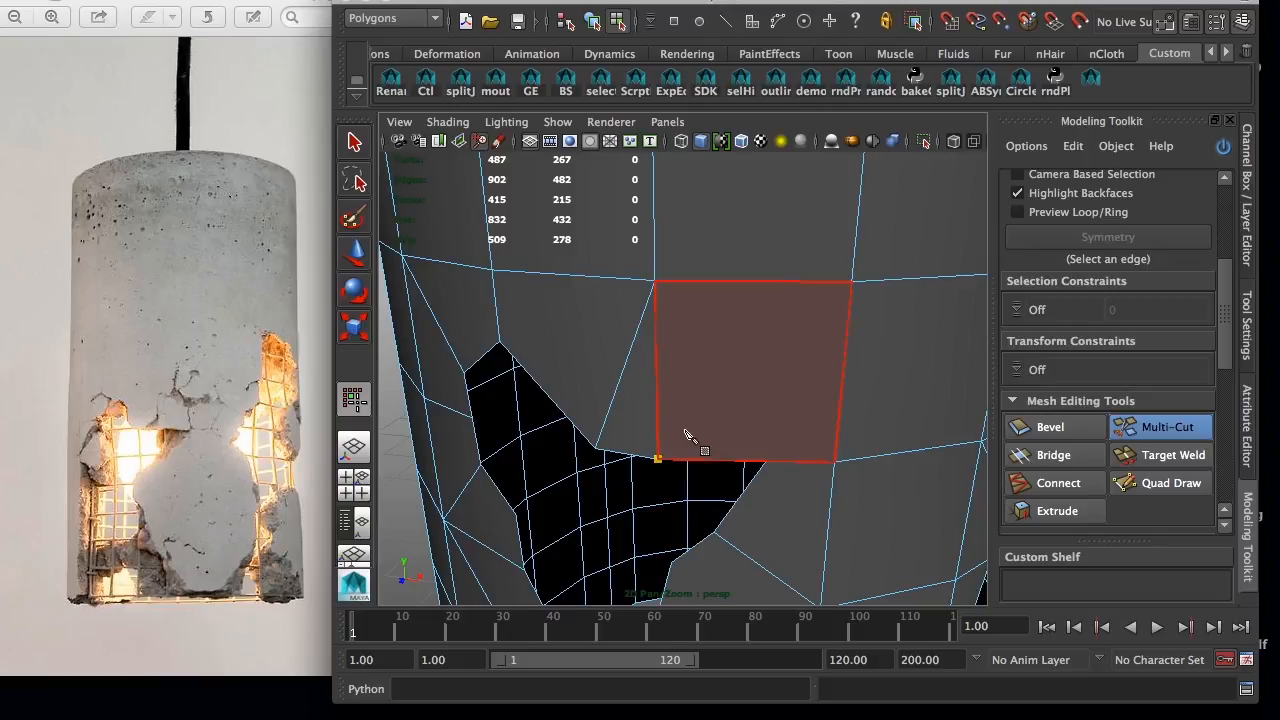
key("Return")
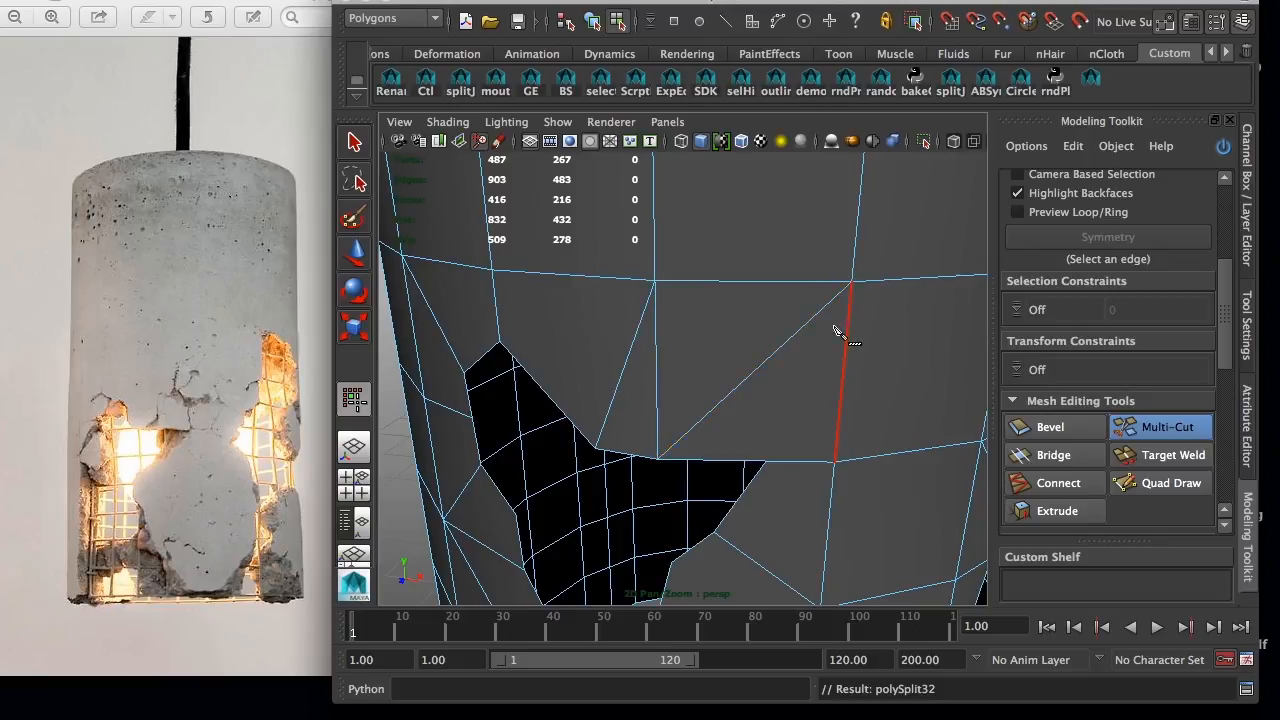
key("w")
right_click_drag(686, 297, 691, 256)
left_click(656, 348)
key("Delete")
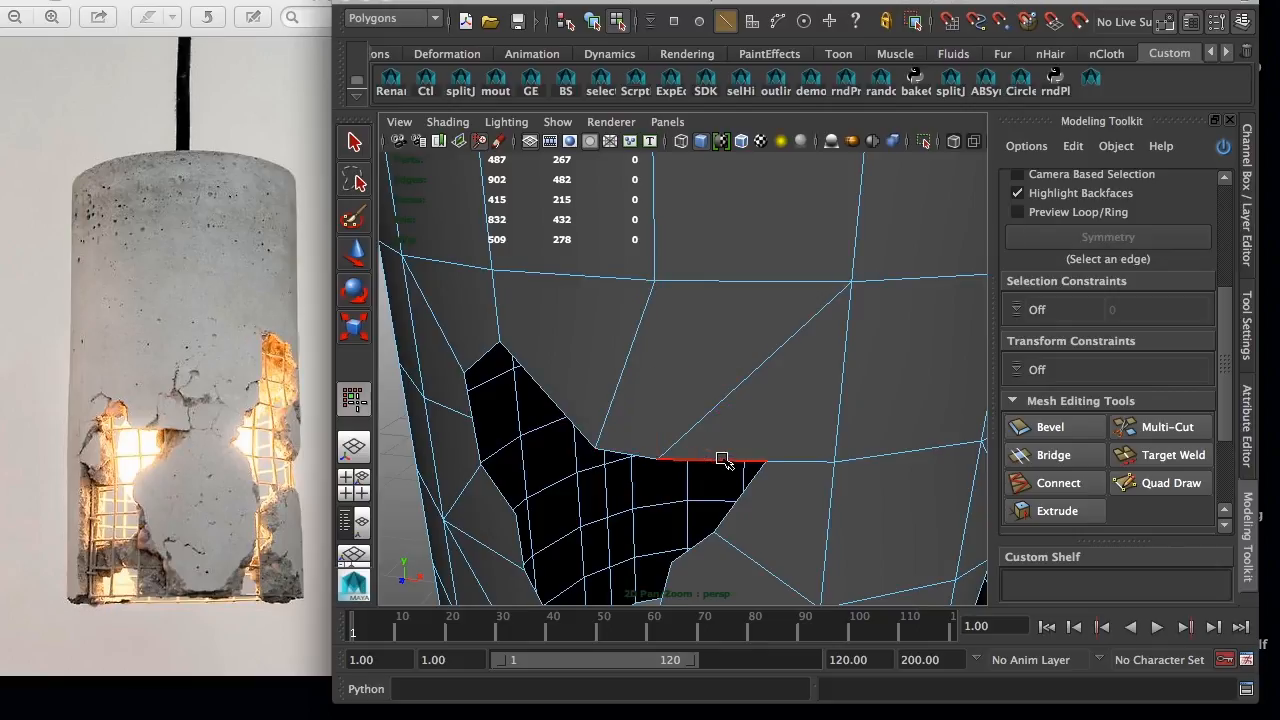
- Try moving the vertex at the irregular opening's right tip slightly down and inward, and start a Multi-Cut from the diagonal edge's upper end
right_click_drag(752, 301, 668, 302)
left_click(769, 459)
left_click_drag(771, 403, 769, 418)
left_click_drag(824, 477, 810, 476)
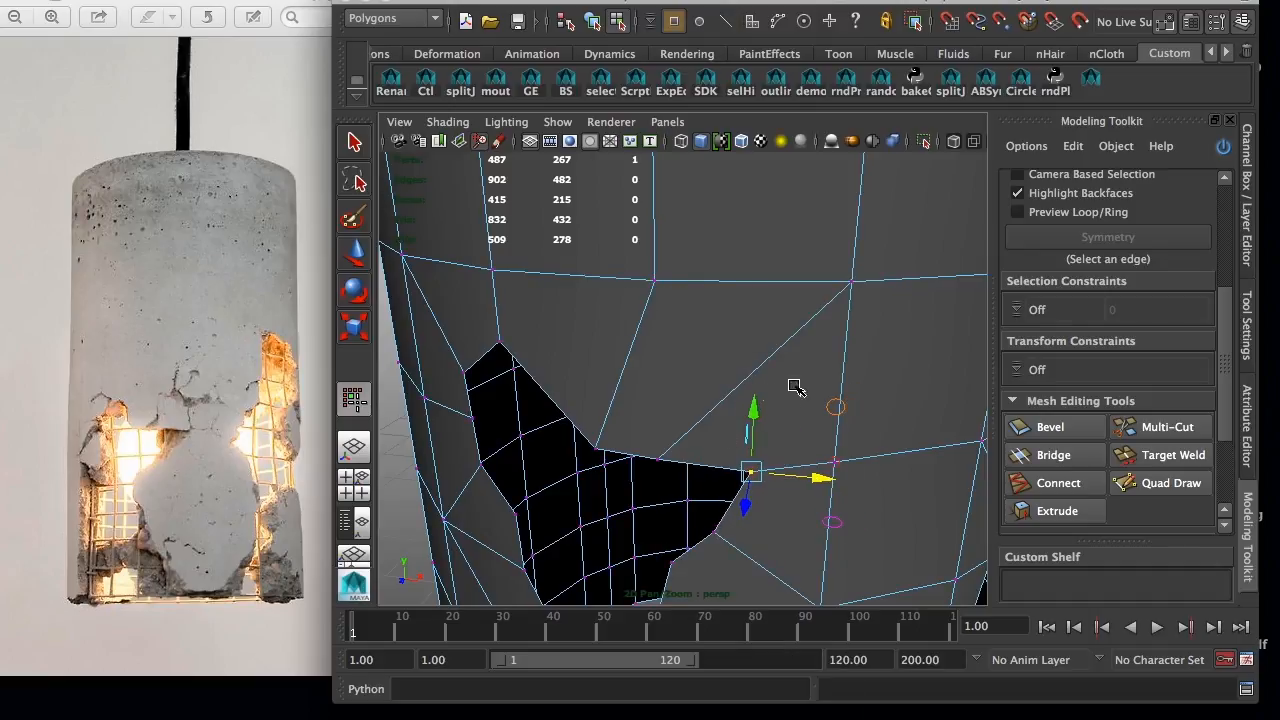
left_click(1187, 461)
left_click_drag(851, 283, 873, 370)
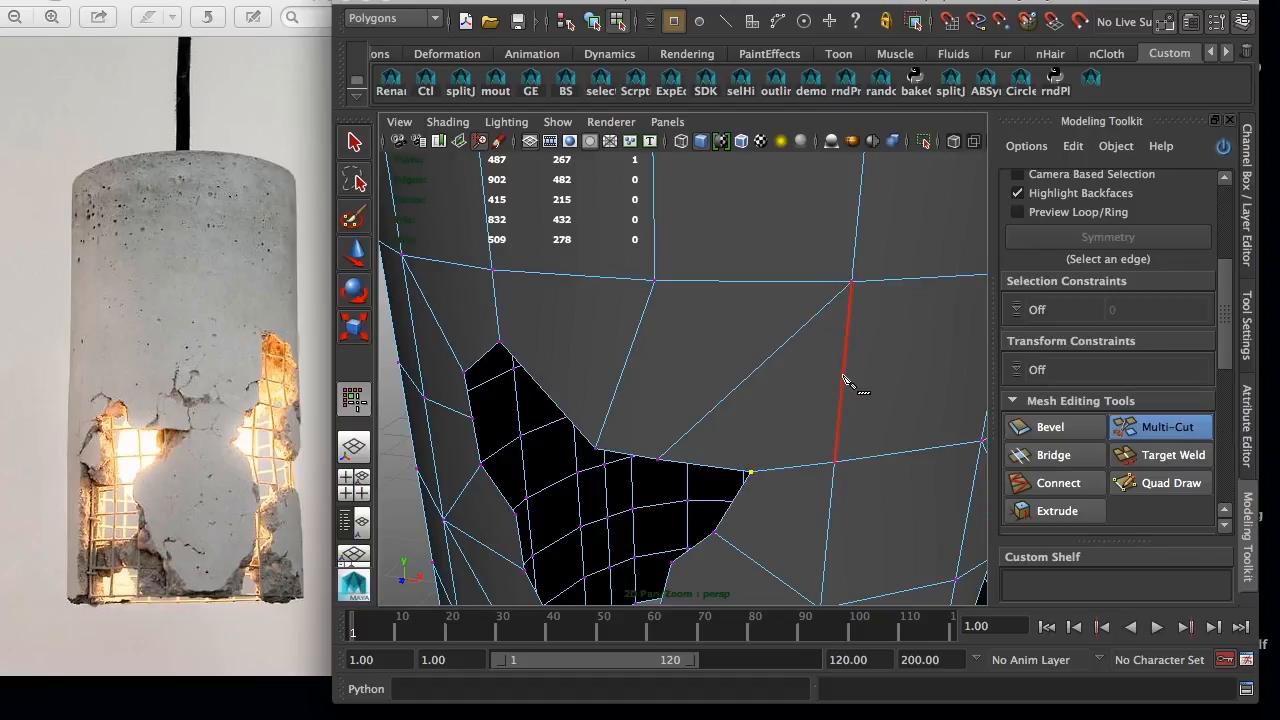
left_click_drag(851, 283, 825, 365)
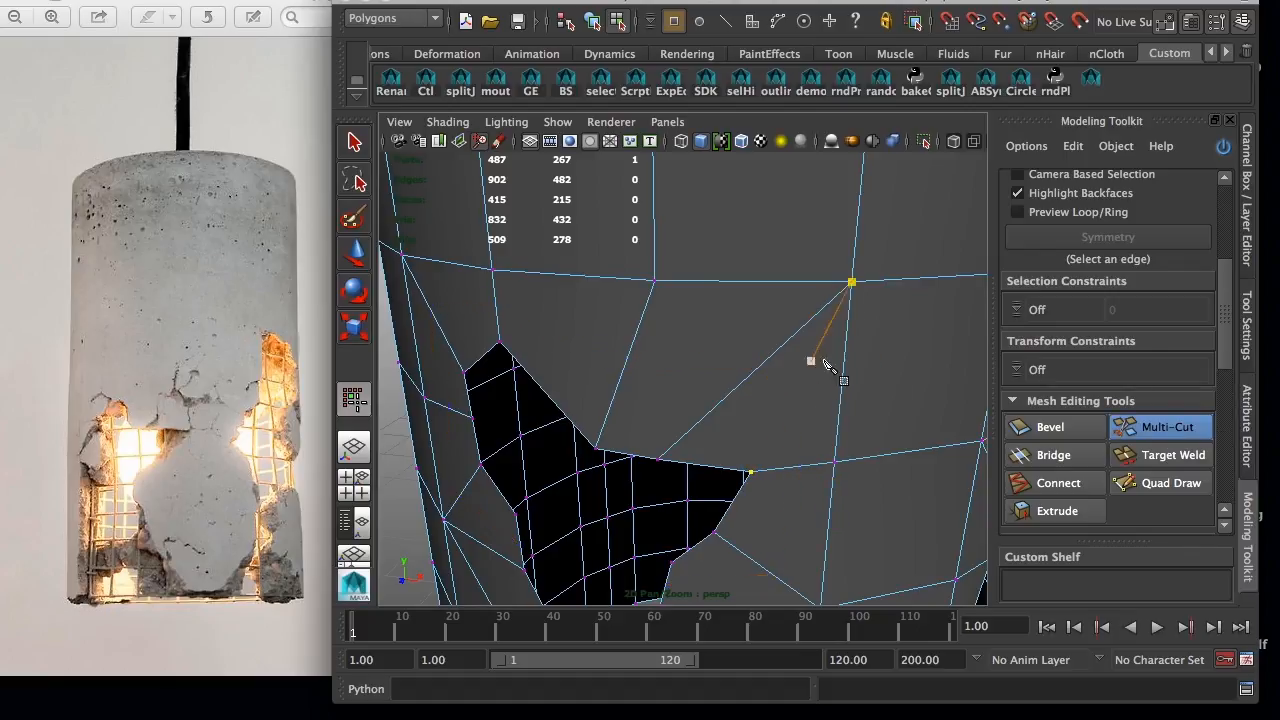
left_click_drag(731, 384, 741, 399)
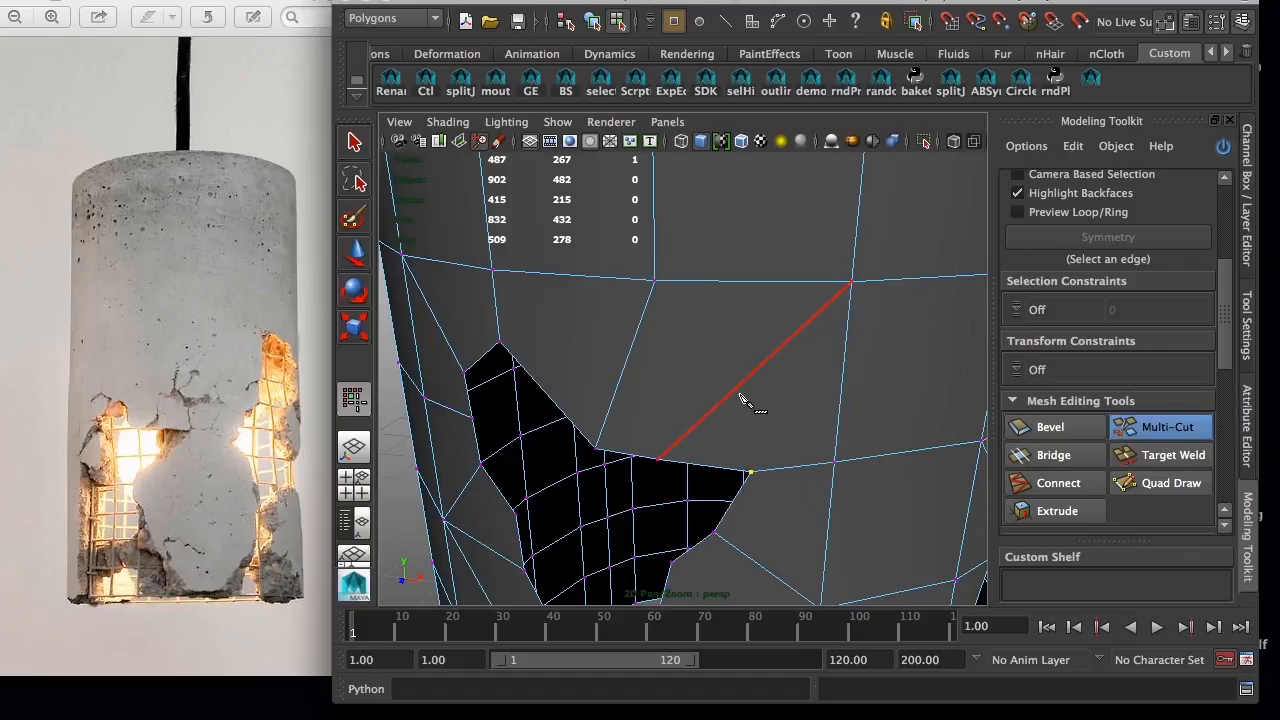
- Undo the tip vertex move and redo the deletion of the vertical edge above the opening's border
key("ctrl+z")
key("ctrl+z")
key("ctrl+z")
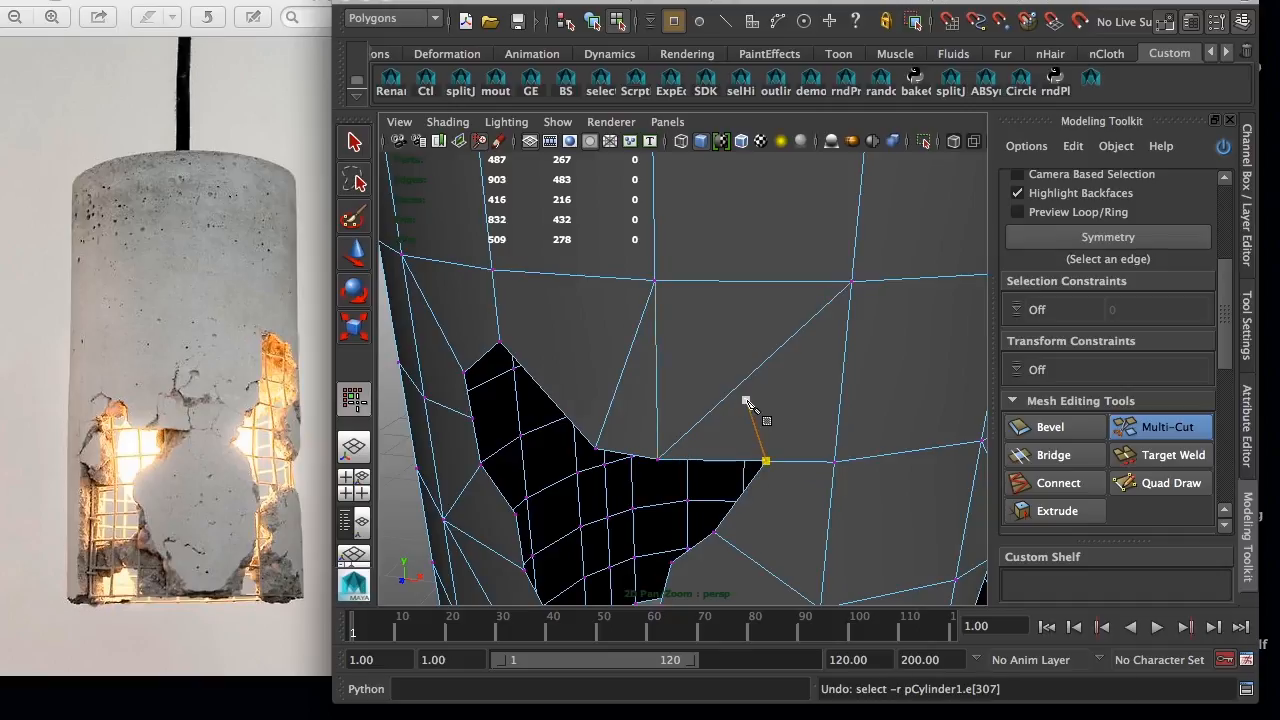
left_click(746, 381)
key("Escape")
left_click(492, 270)
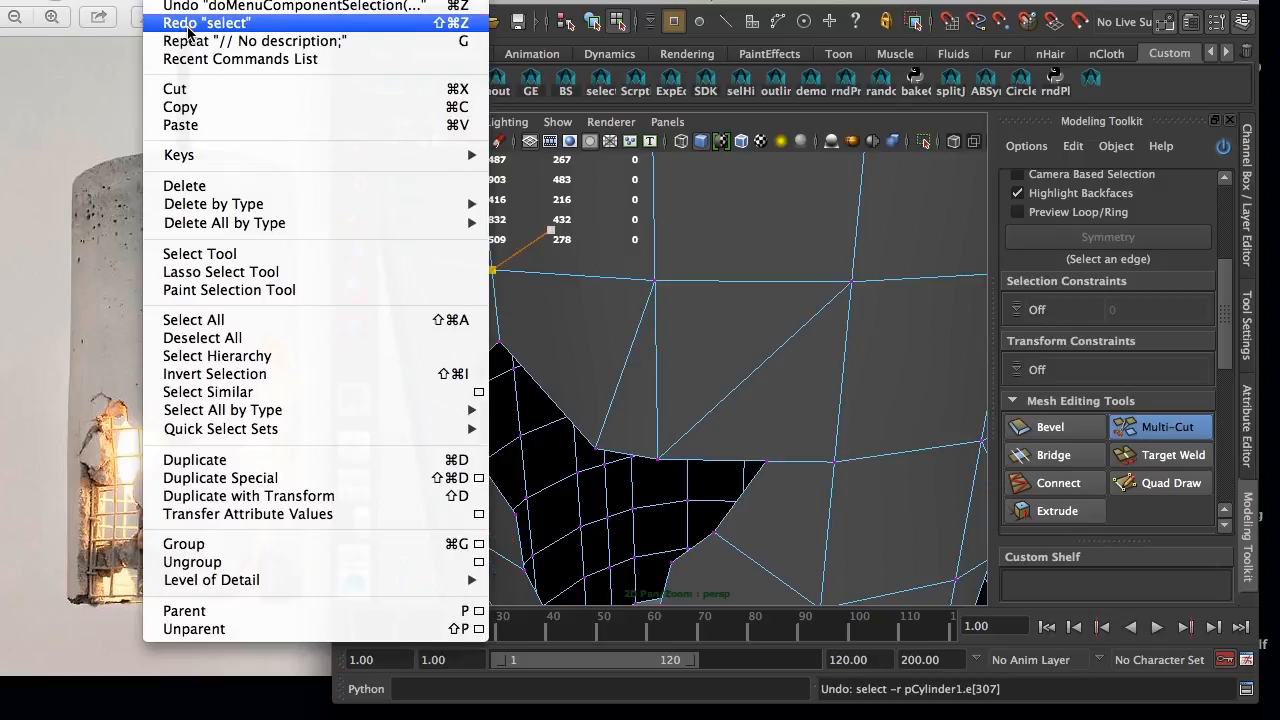
left_click(190, 23)
left_click(170, 2)
left_click(175, 48)
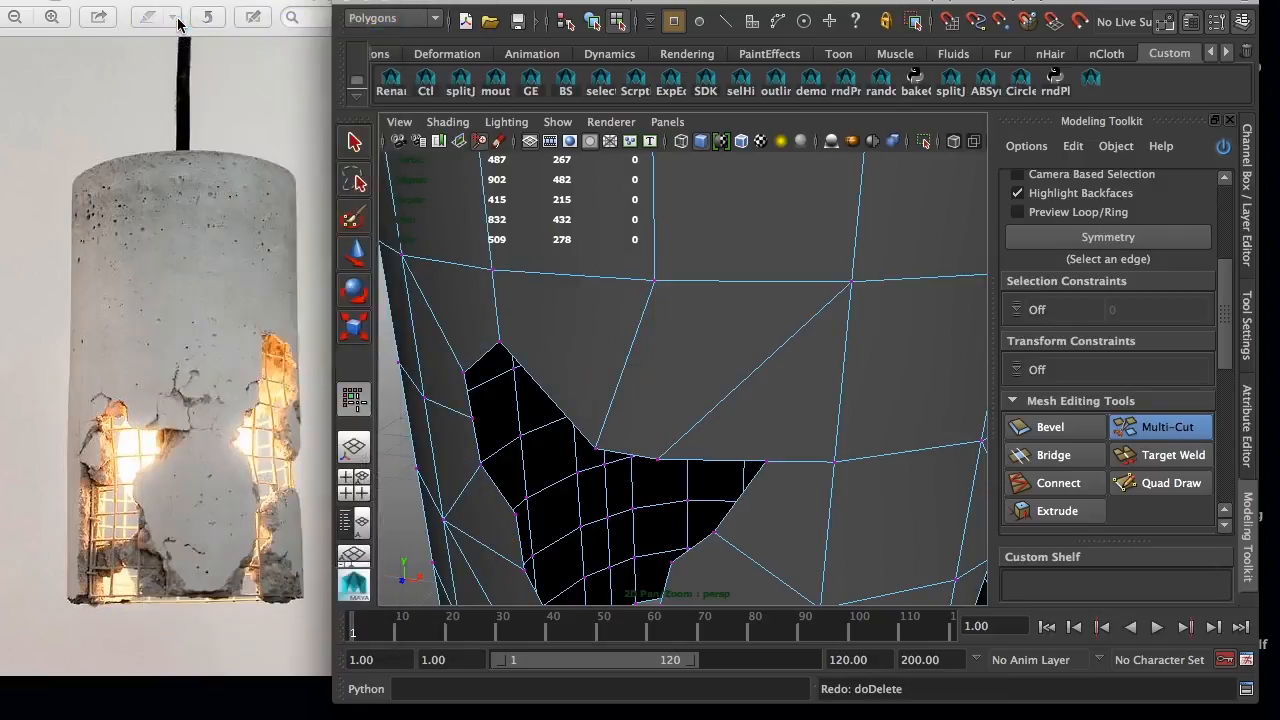
- Examine the whole lampshade and both jagged openings from several angles against the reference photo
key("q")
right_click_drag(688, 304, 750, 277)
left_click(742, 318)
right_click_drag(746, 330, 770, 417, "alt")
left_click_drag(770, 417, 839, 362, "alt")
left_click_drag(627, 316, 517, 357, "alt")
mouse_move(648, 376)
left_mouse_down("alt")
mouse_move(605, 385)
mouse_move(614, 350)
mouse_move(551, 343)
mouse_move(686, 363)
mouse_move(650, 355)
left_mouse_up("alt")
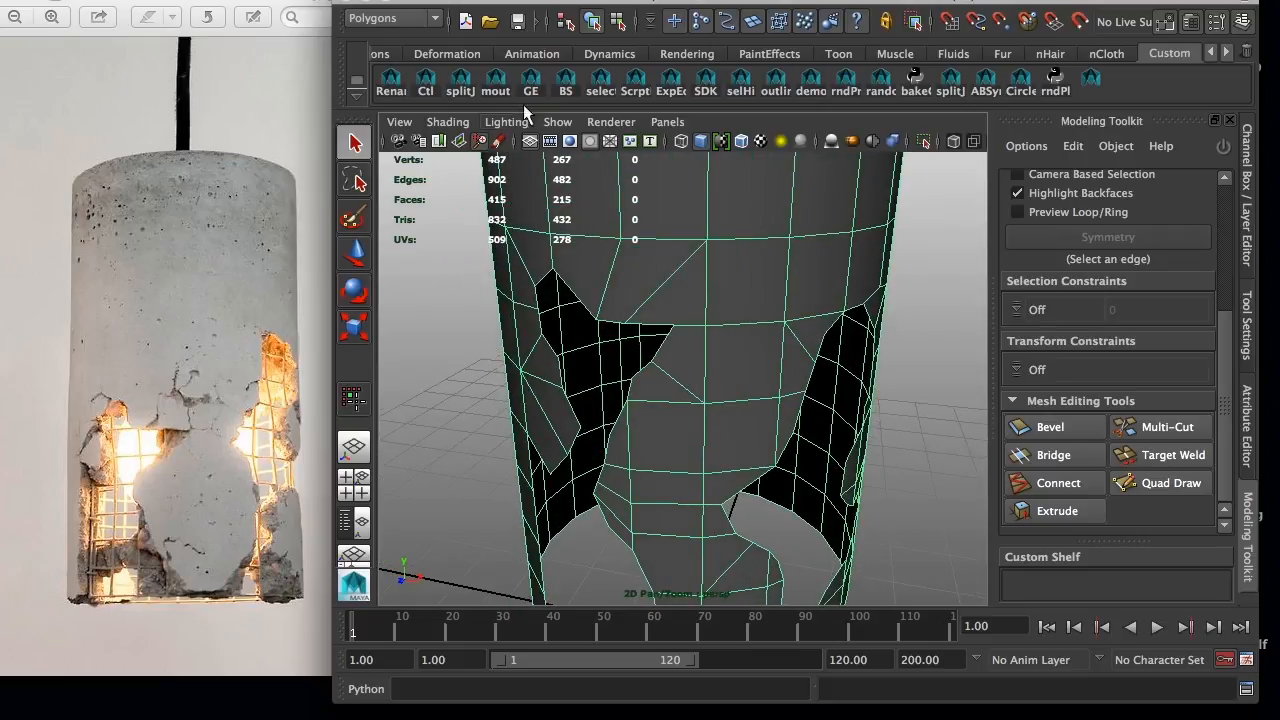
left_click_drag(522, 1, 457, 1)
left_click_drag(600, 372, 545, 427, "alt")
right_click_drag(544, 426, 584, 466, "alt")
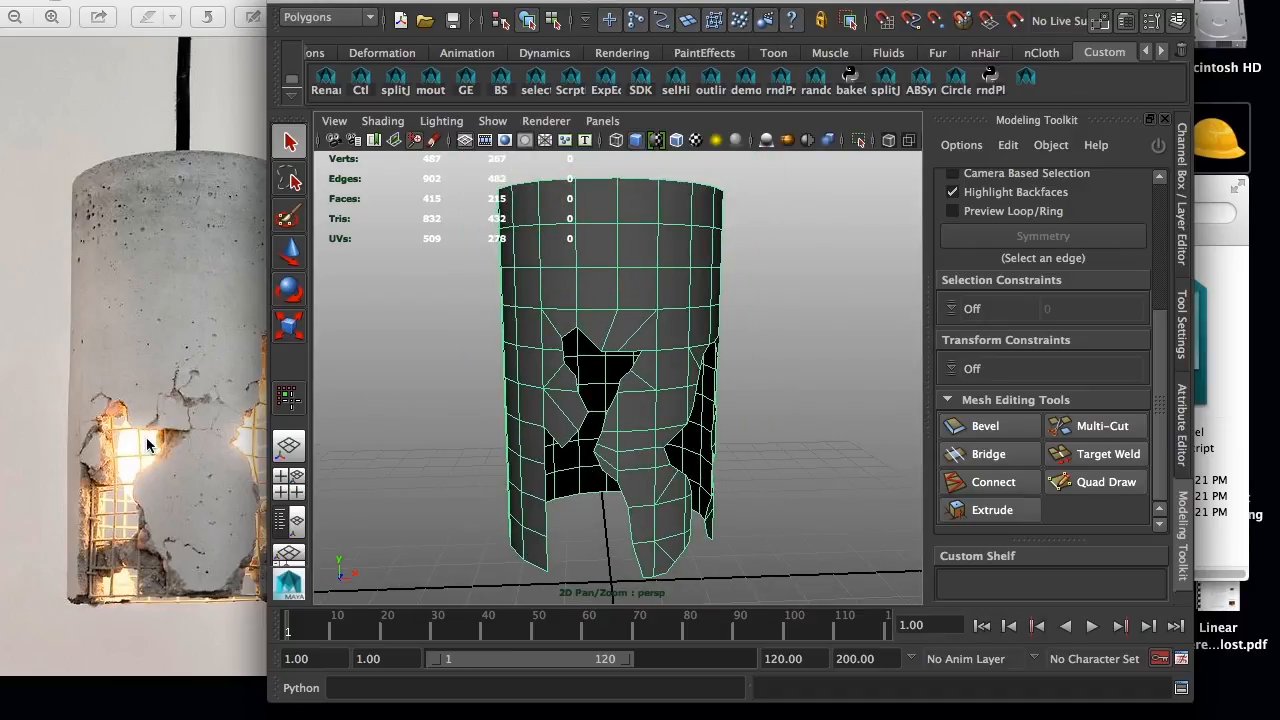
left_click_drag(587, 437, 559, 463, "alt")
- Extrude all the lampshade's faces together by a Local Z of about 0.46 to give the wall thickness
right_click_drag(554, 301, 560, 348)
left_click_drag(798, 190, 434, 596)
left_click(1030, 510)
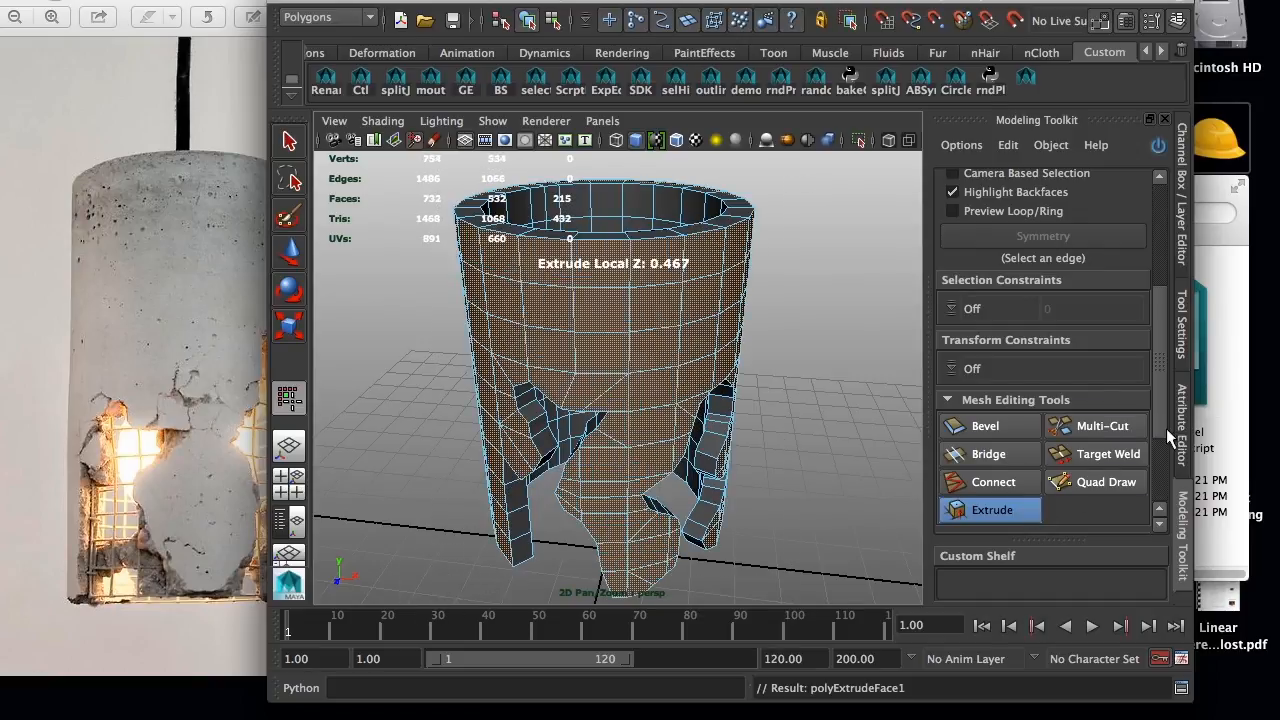
left_click(1164, 478)
left_click(1164, 472)
left_click(1019, 516)
left_click(975, 445)
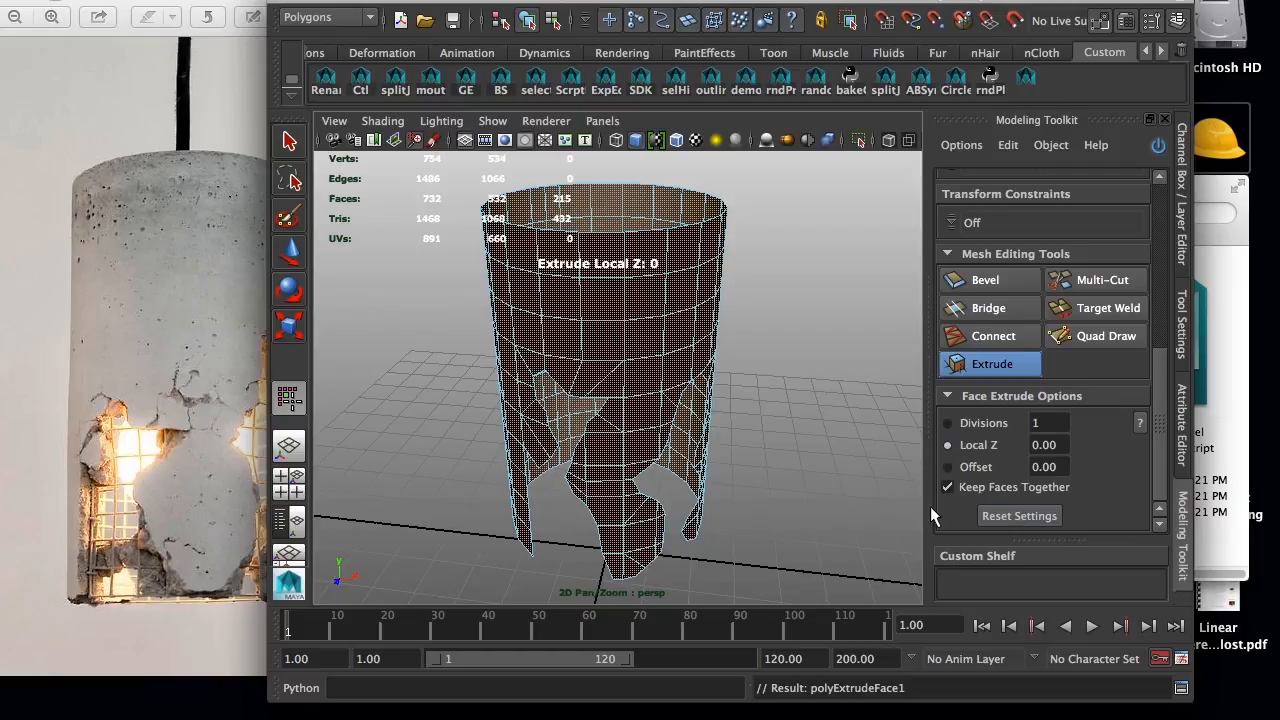
mouse_move(833, 487)
left_mouse_down()
mouse_move(837, 471)
mouse_move(849, 486)
mouse_move(843, 476)
left_mouse_up()
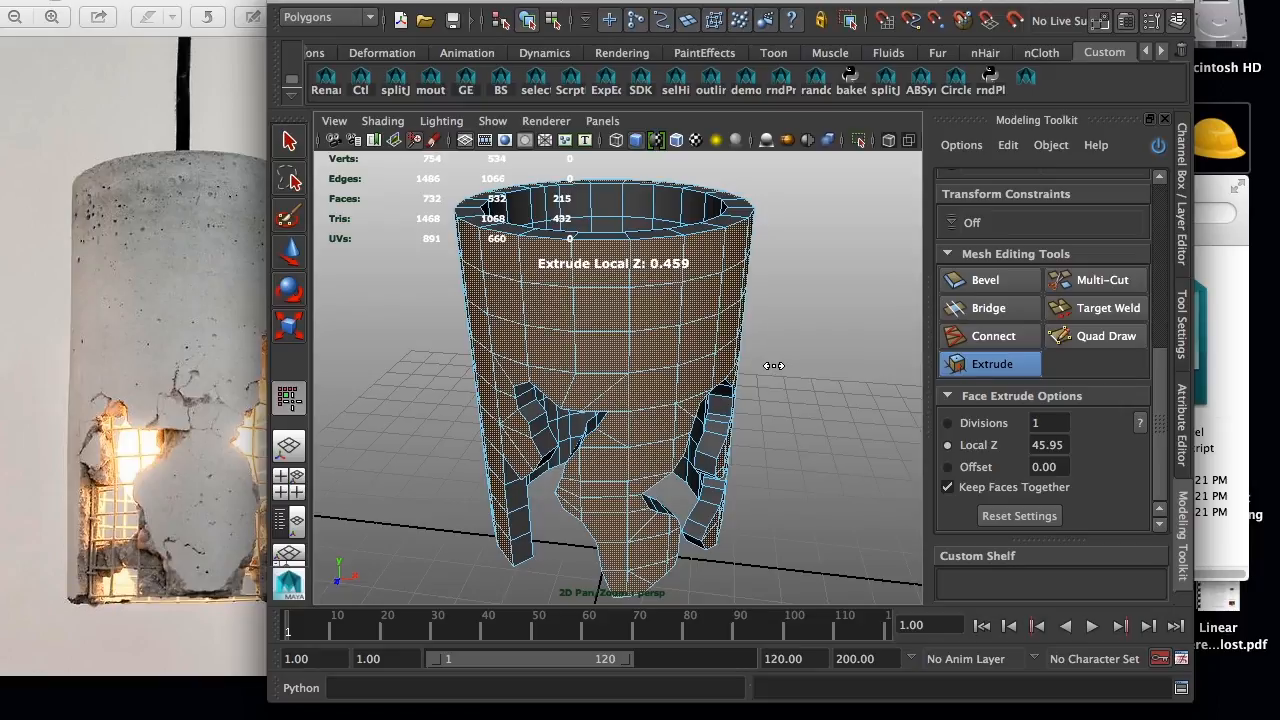
key("q")
key("F8")
left_click(792, 338)
- Move the separate gridded cylinder sideways until it sits inside the thickened lampshade
left_click_drag(745, 418, 737, 371, "alt")
left_click(634, 389)
left_click_drag(634, 389, 612, 404, "alt")
left_click(857, 398)
left_click_drag(851, 314, 822, 330, "alt")
key("w")
left_click_drag(900, 360, 586, 357)
left_click_drag(600, 408, 509, 447, "alt")
left_click_drag(586, 363, 574, 366)
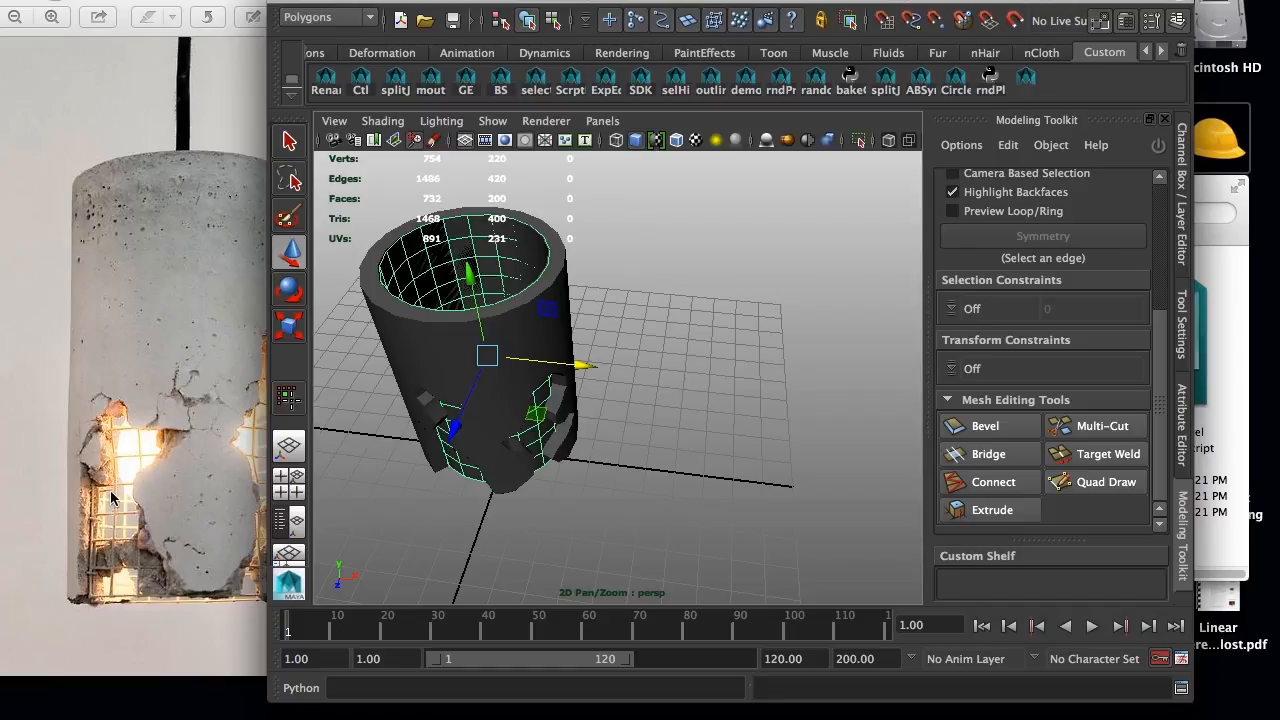
- Raise the inner gridded cylinder until its upper end projects above the lampshade's rim
left_click_drag(432, 430, 497, 372, "alt")
key("r")
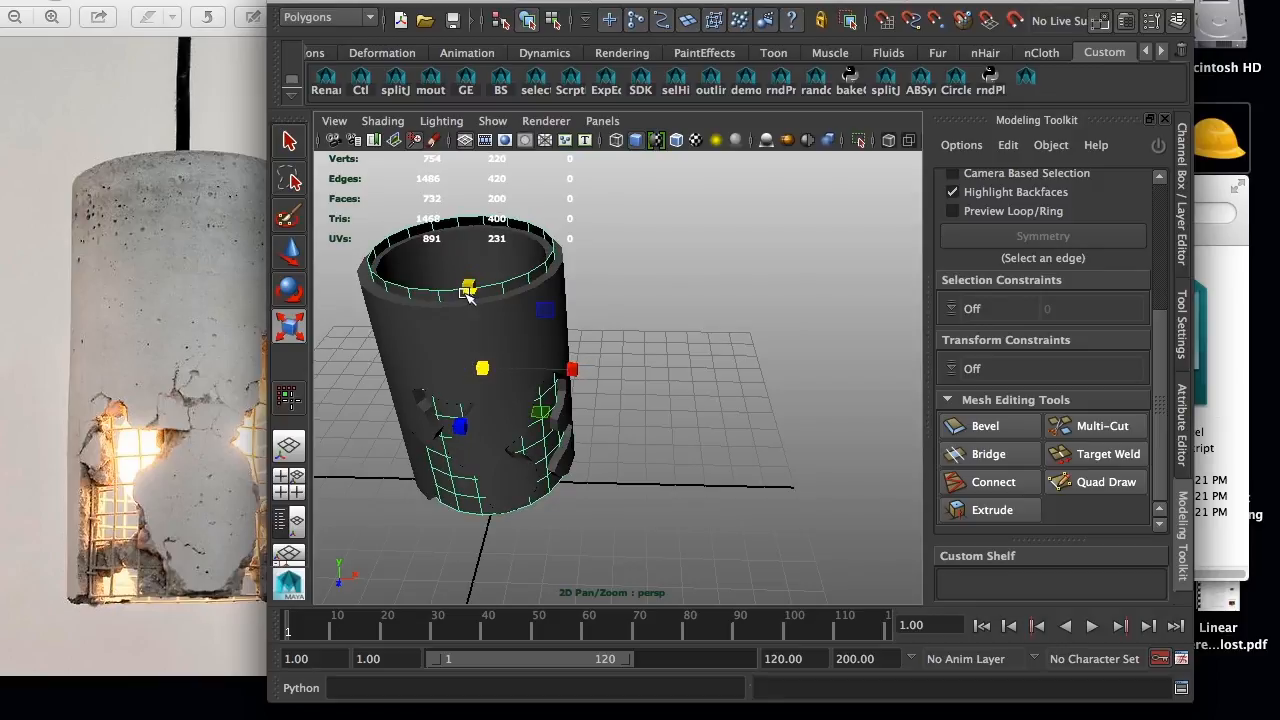
key("w")
left_click_drag(466, 280, 463, 260)
left_click_drag(547, 402, 553, 354, "alt")
left_click_drag(553, 406, 553, 484, "alt")
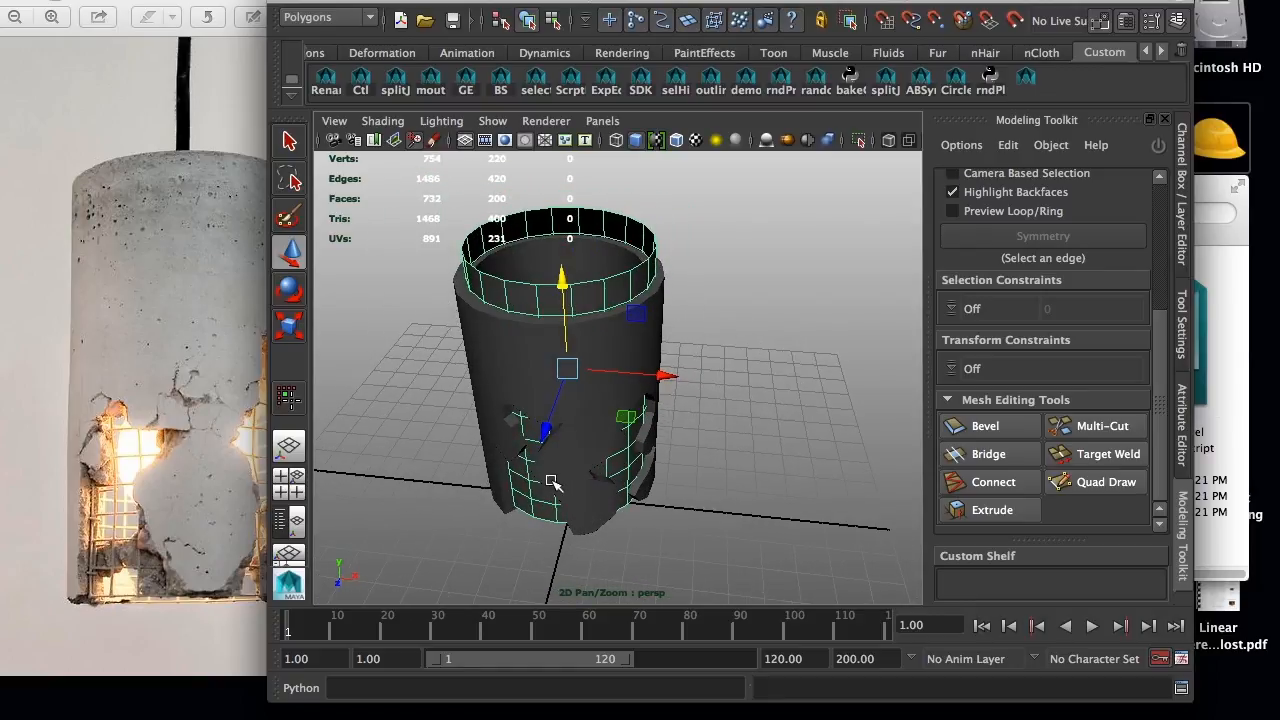
- Select the inner cylinder's lower faces behind the openings, leaving out the upper rows, and delete all its other faces by inverting the selection
right_click_drag(535, 315, 600, 278)
left_click_drag(551, 374, 478, 410, "alt")
left_click_drag(625, 502, 788, 457)
key("4")
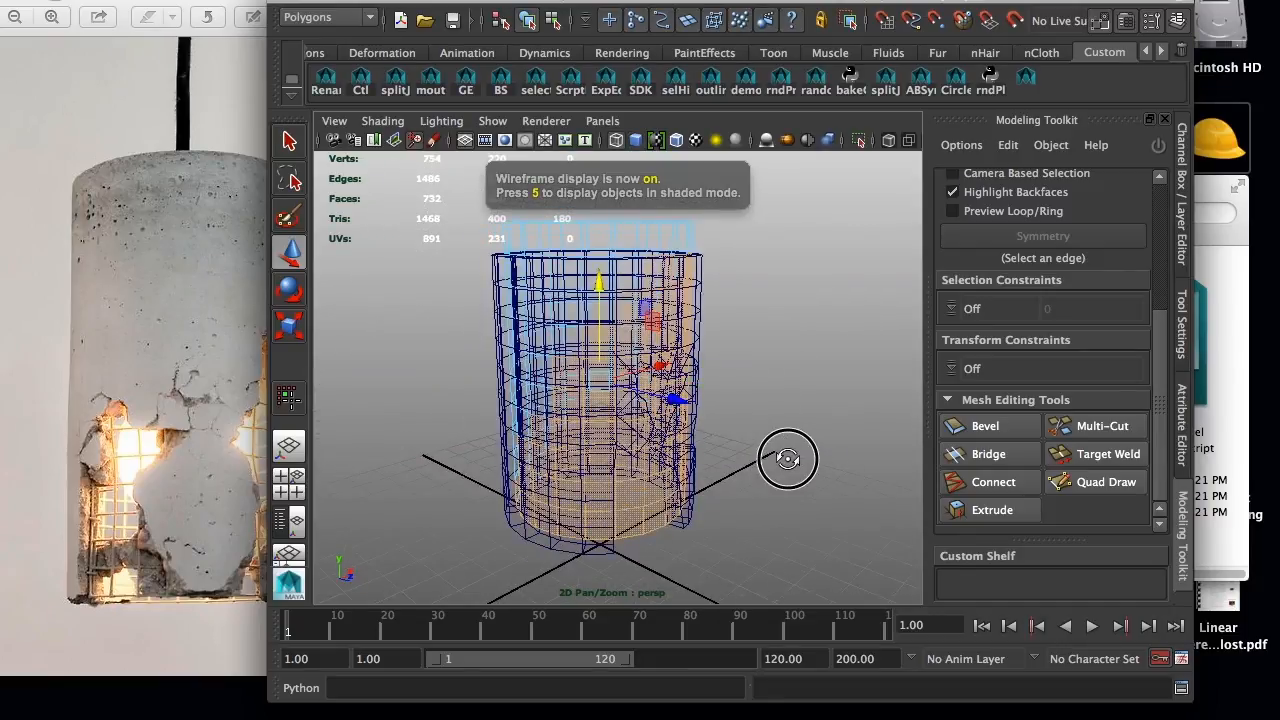
left_click_drag(583, 486, 577, 461, "alt")
left_click_drag(516, 364, 521, 372, "alt")
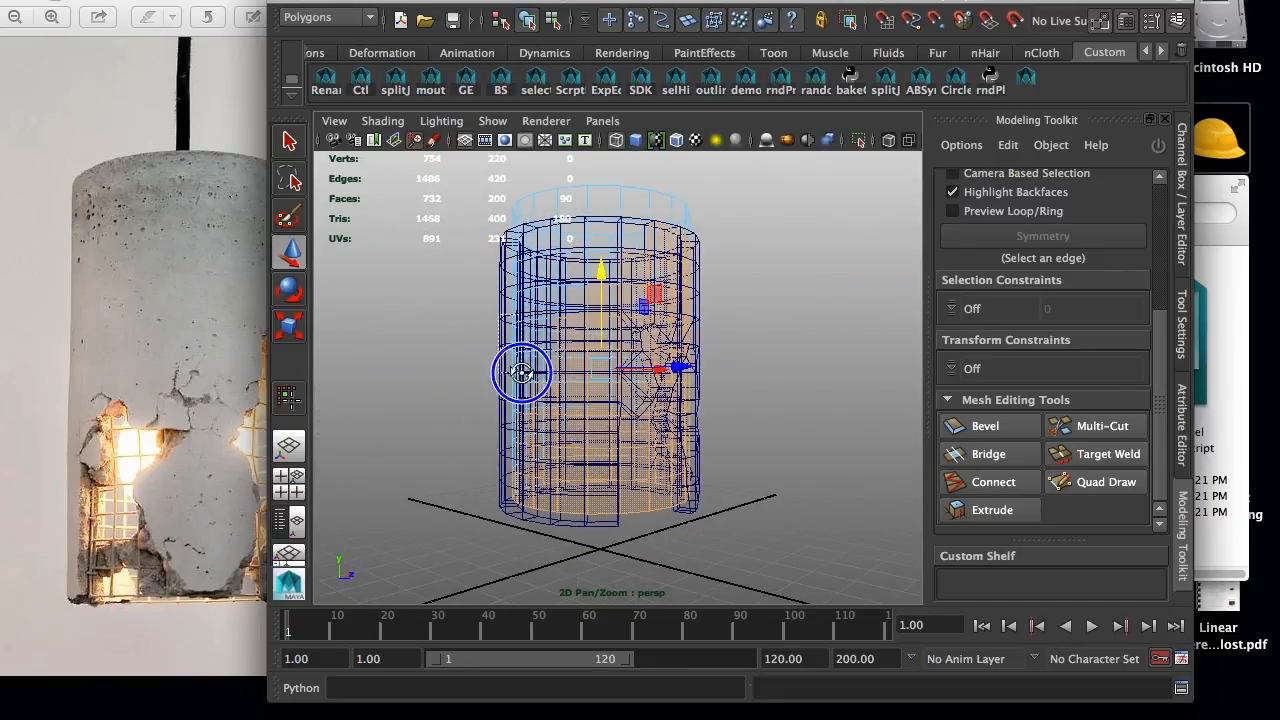
left_click_drag(777, 539, 681, 489, "alt")
key("5")
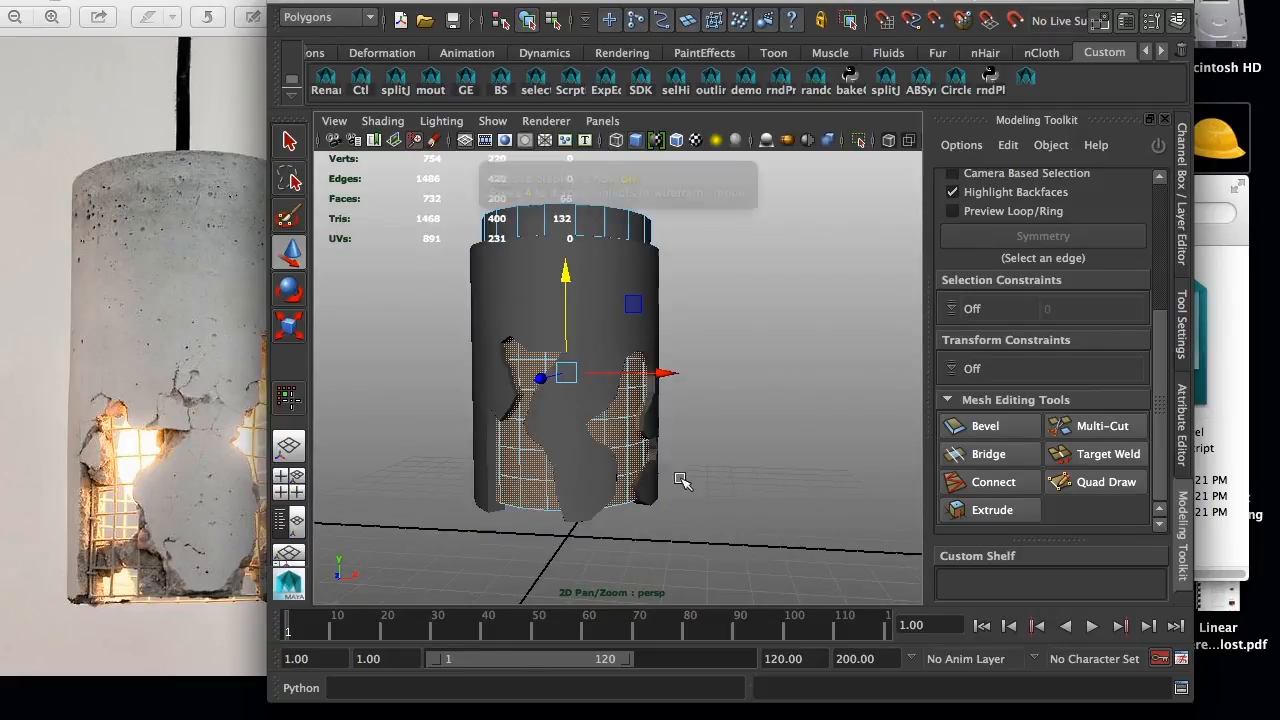
left_click_drag(718, 248, 452, 298, "ctrl")
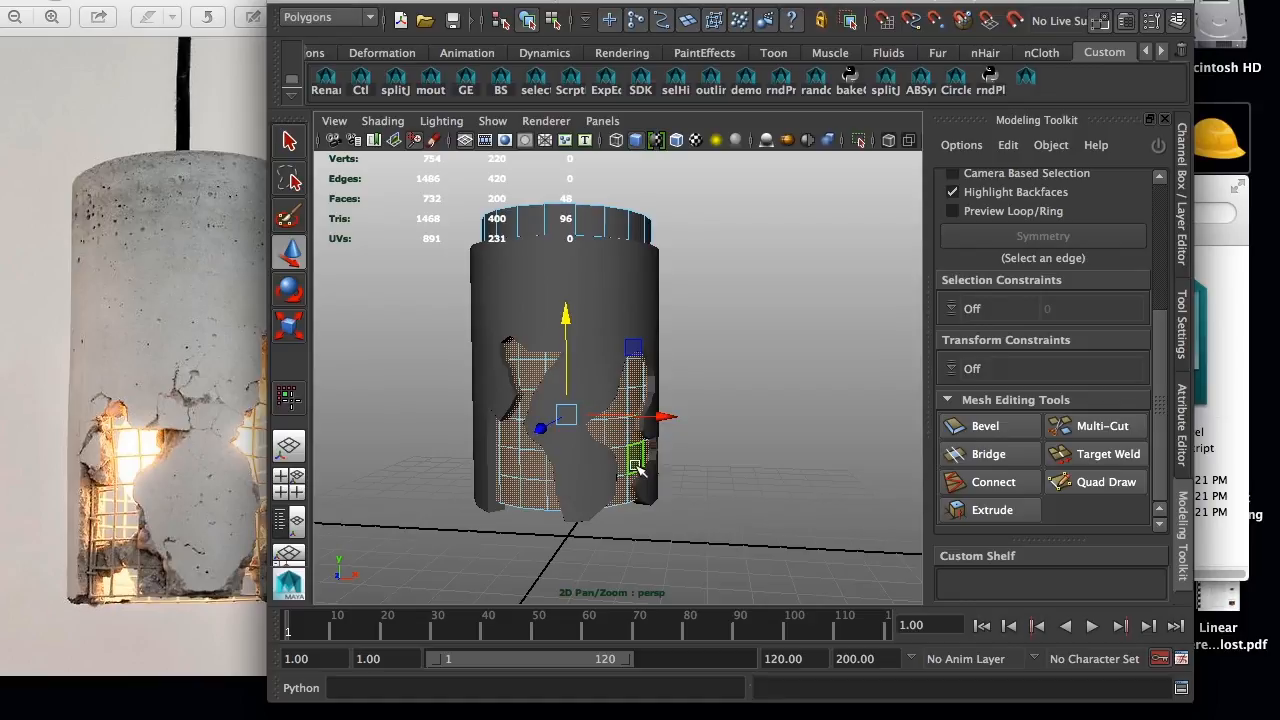
left_click_drag(516, 349, 527, 408, "alt")
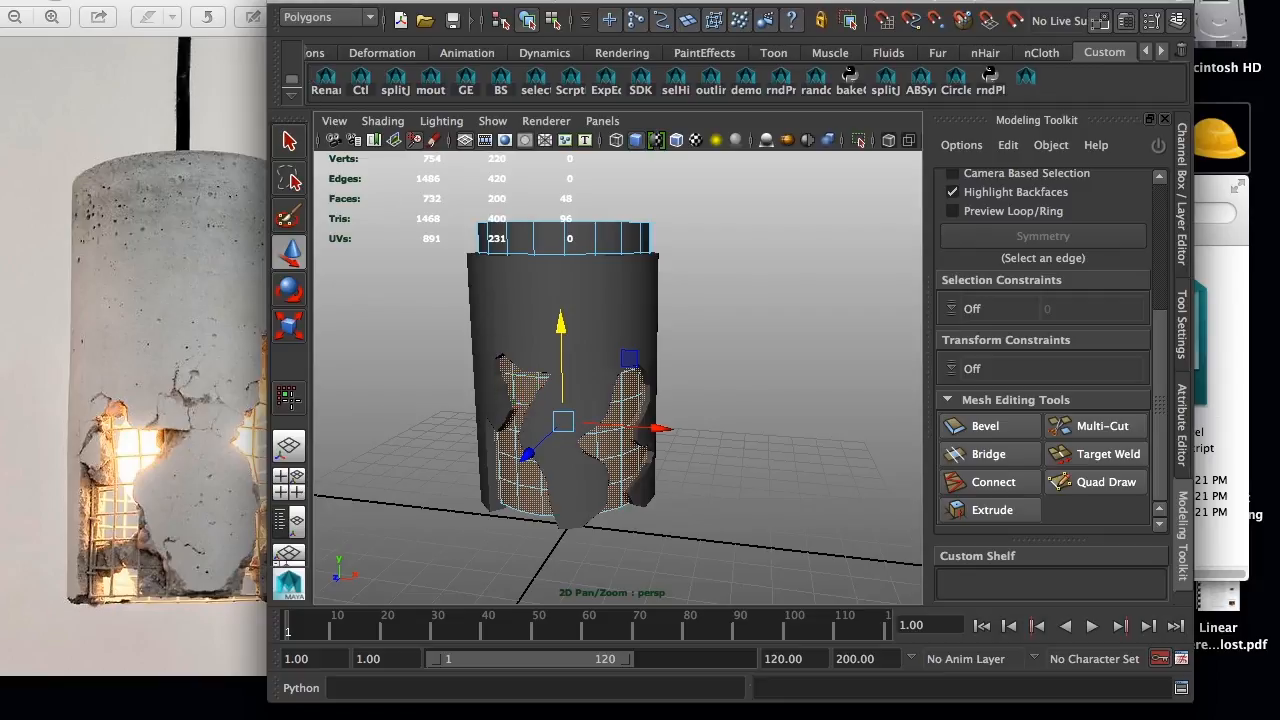
key("4")
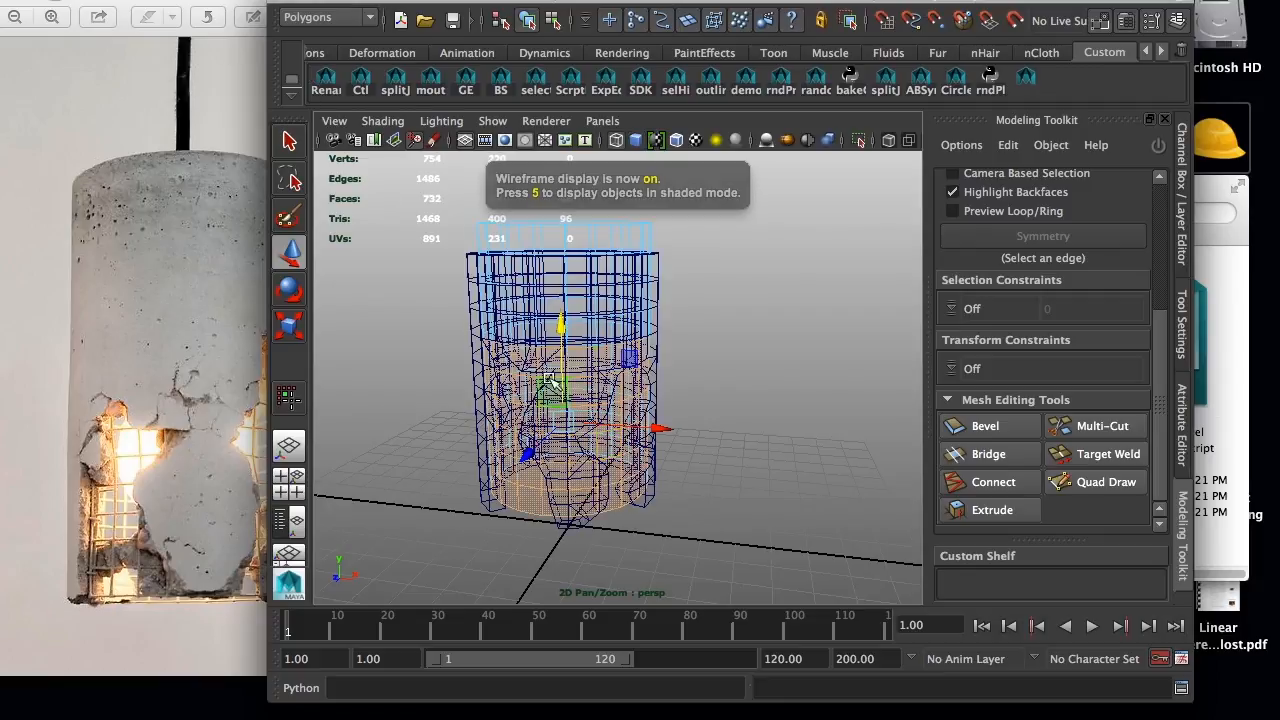
key("5")
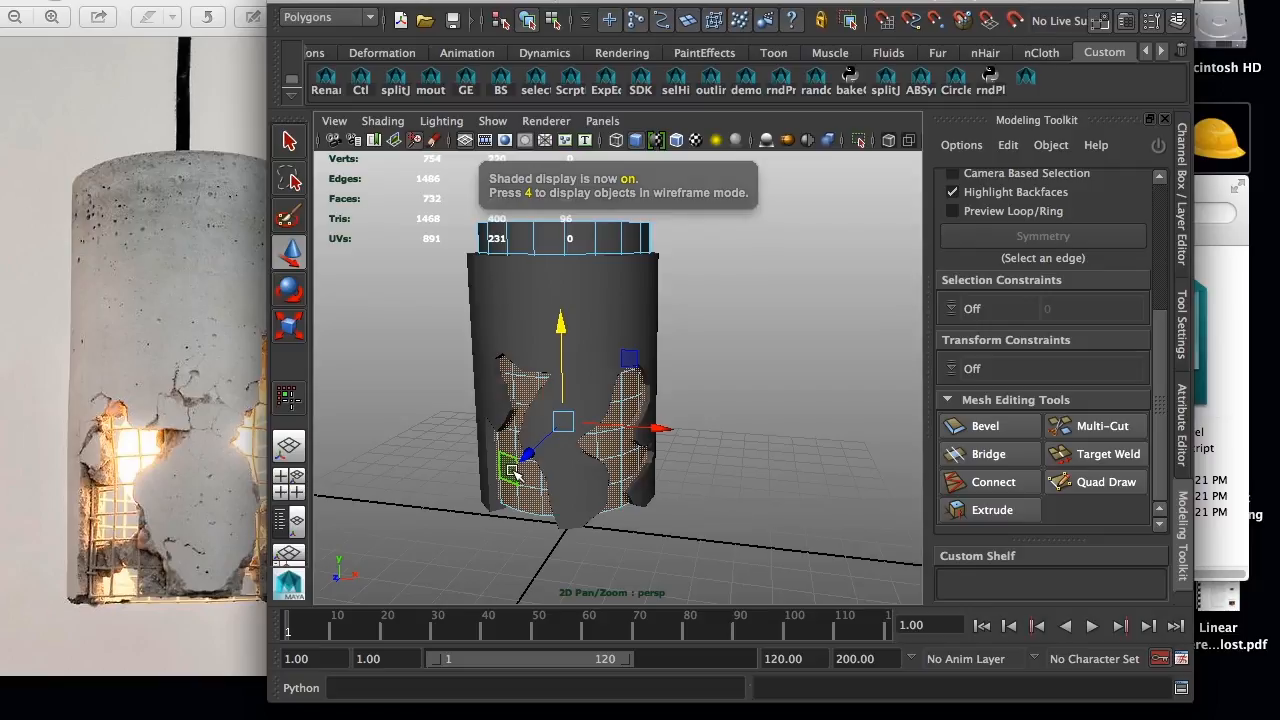
left_click(170, 2)
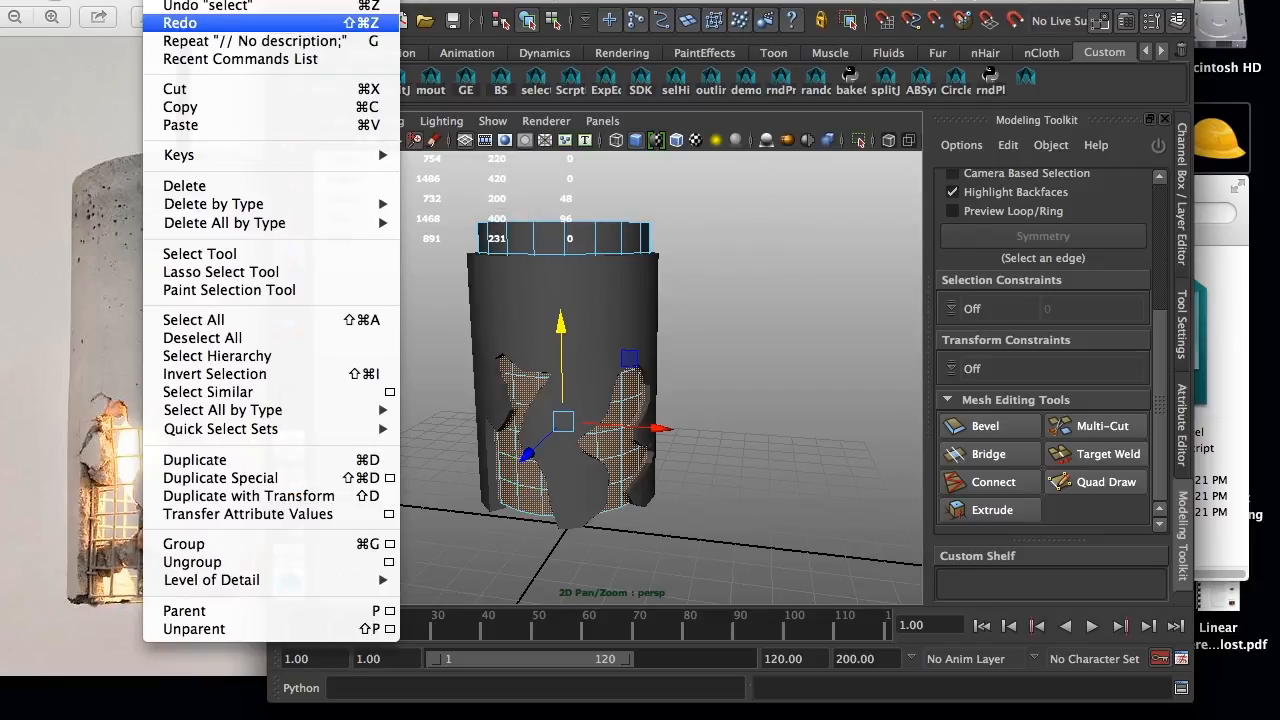
left_click(212, 374)
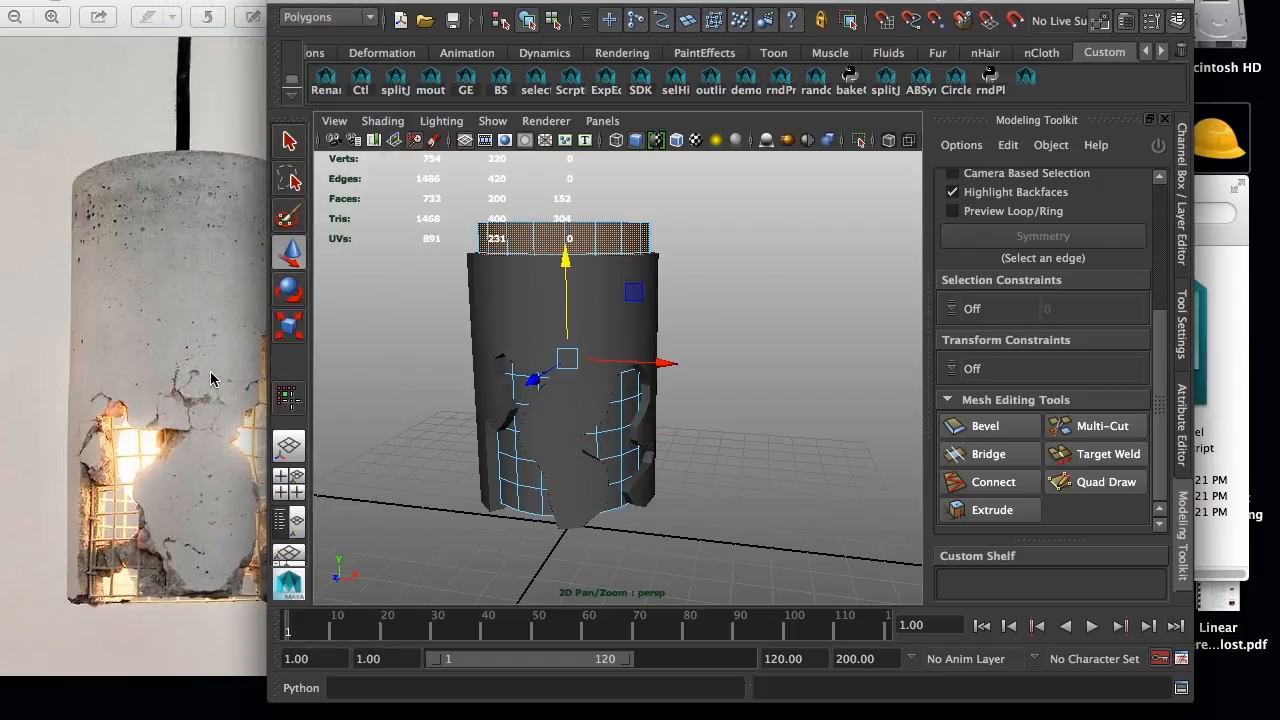
key("Delete")
- Move the lampshade sideways, clear of the trimmed inner cylinder section
key("ctrl+shift+i")
left_click_drag(662, 381, 944, 402)
left_click(600, 408)
mouse_move(514, 467)
left_mouse_down("alt")
mouse_move(548, 470)
mouse_move(534, 461)
left_mouse_up("alt")
- Bevel all edges of the curved inner section with a fractional offset of about 0.08 and one segment, forming thin strips for the wire grid
right_click_drag(549, 447, 539, 276)
left_click_drag(463, 296, 686, 548)
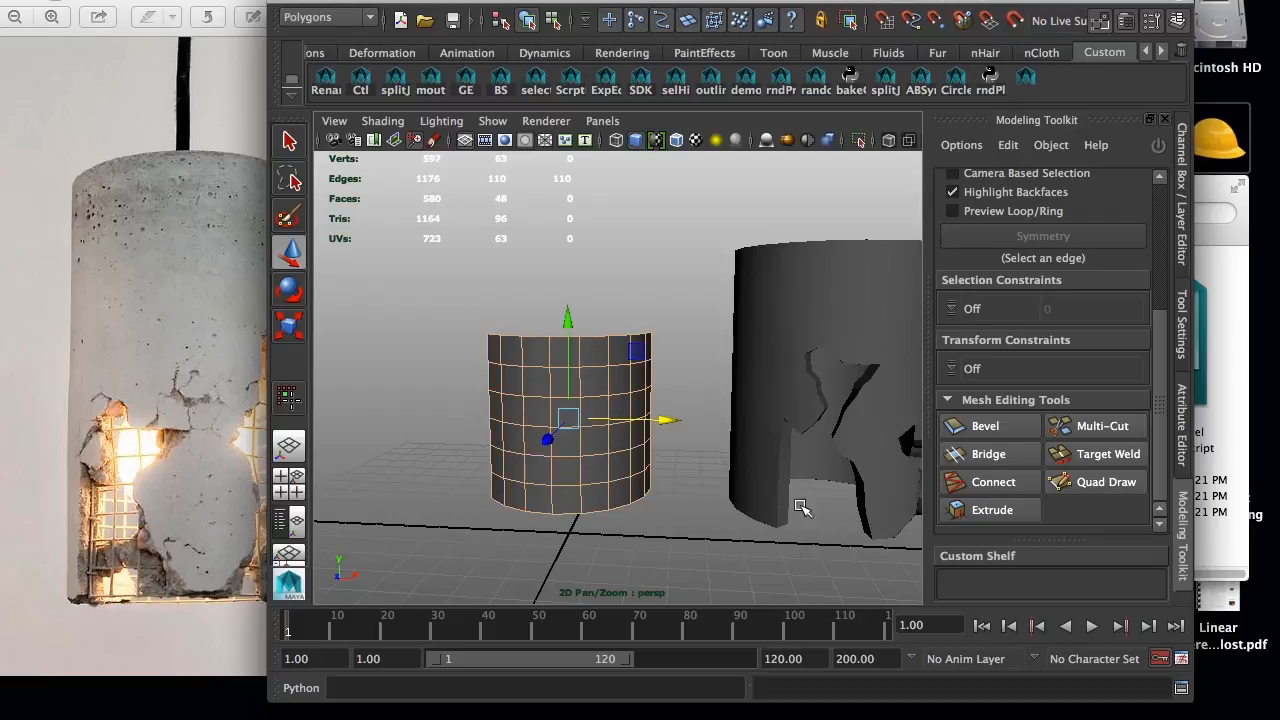
left_click(987, 428)
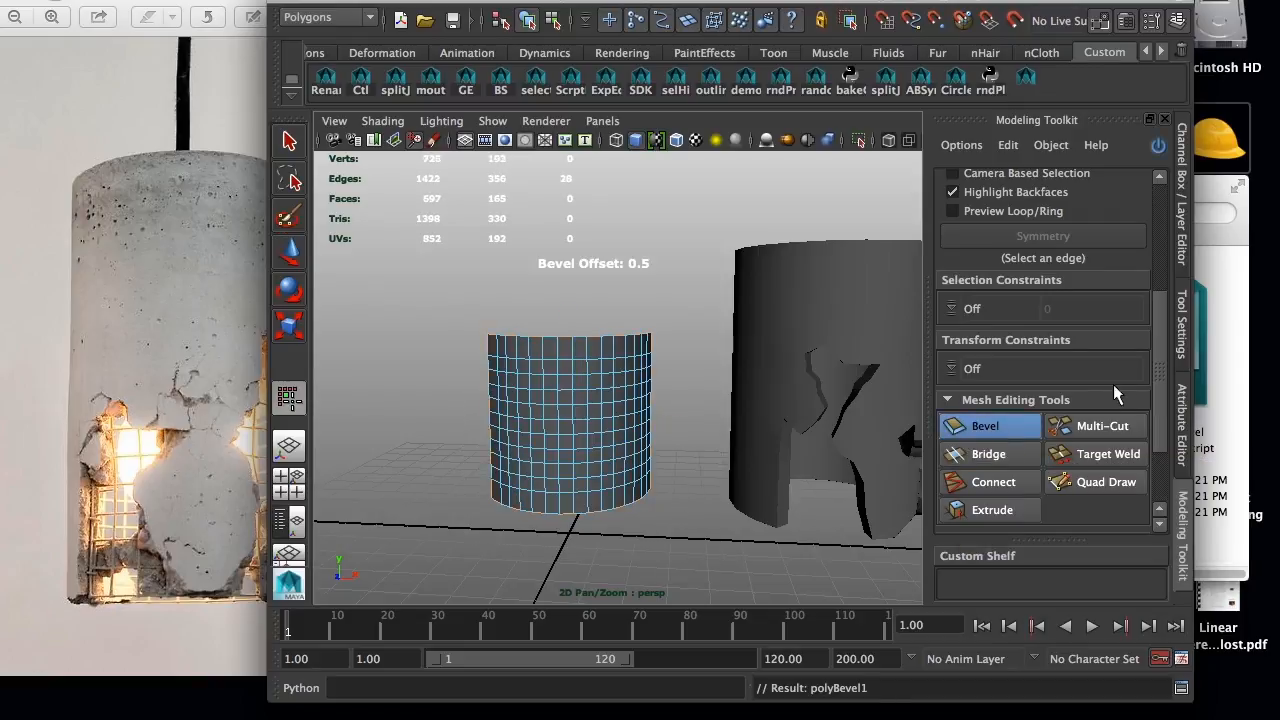
scroll(1165, 390, "down", 3)
left_click_drag(608, 437, 680, 444, "alt")
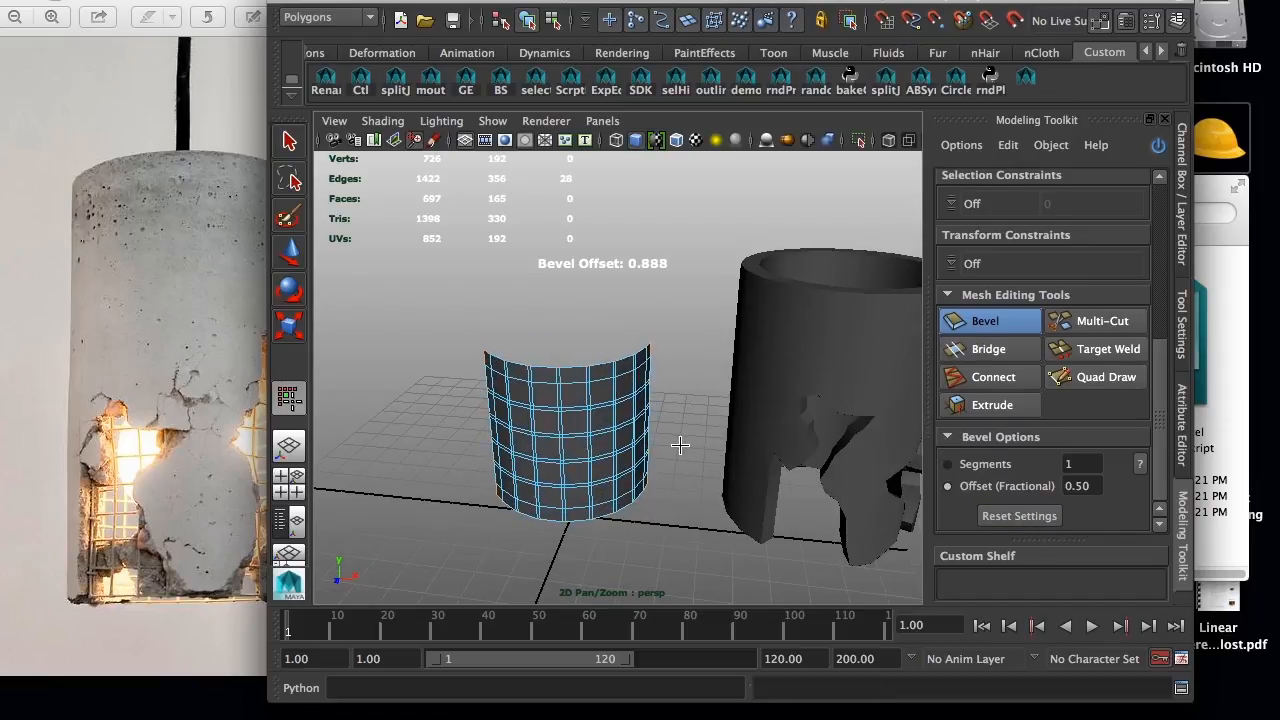
scroll(585, 444, "up", 5)
scroll(620, 431, "up", 1)
scroll(442, 405, "down", 2)
left_click_drag(442, 405, 432, 408)
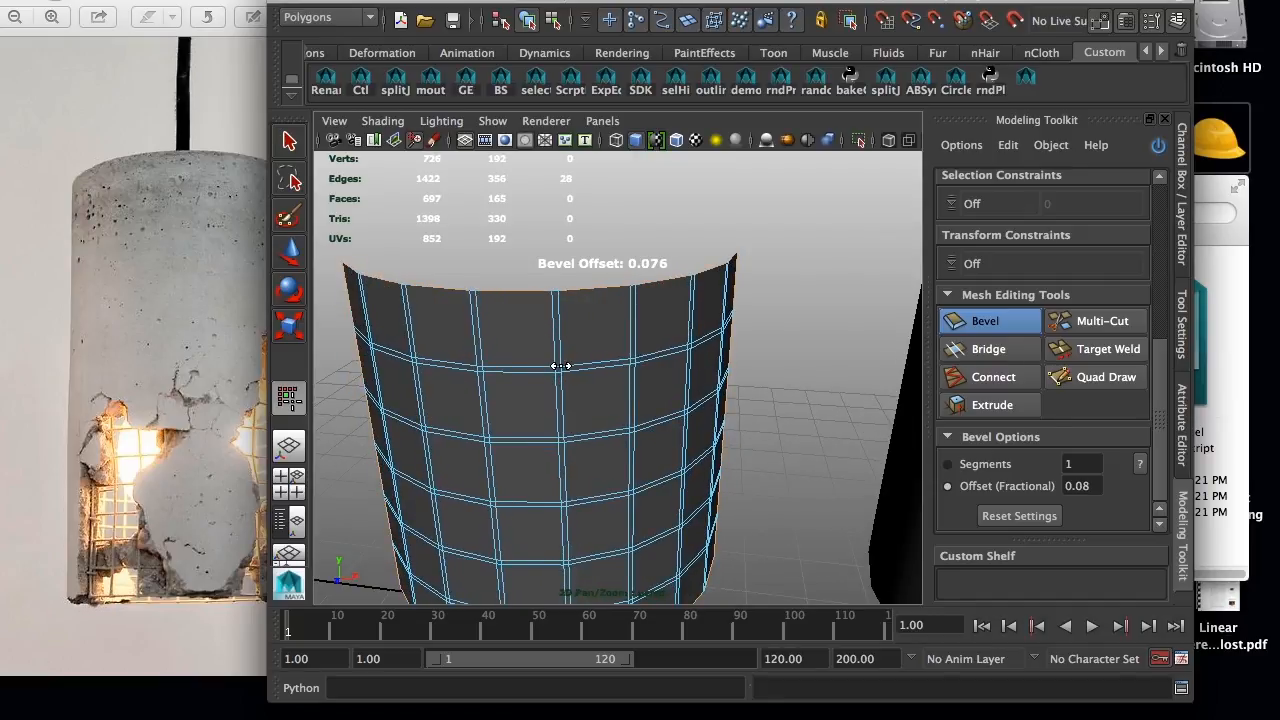
left_click_drag(620, 384, 511, 350, "alt")
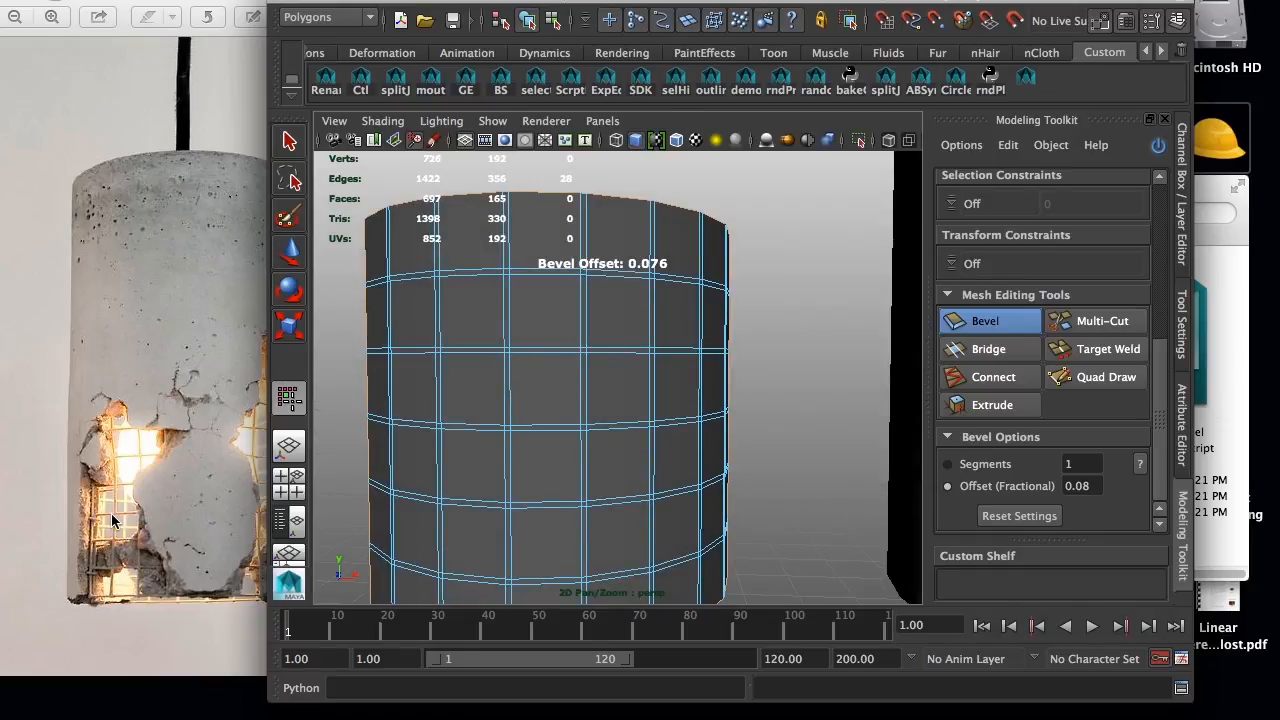
left_click_drag(648, 480, 545, 490, "alt")
left_click(541, 486)
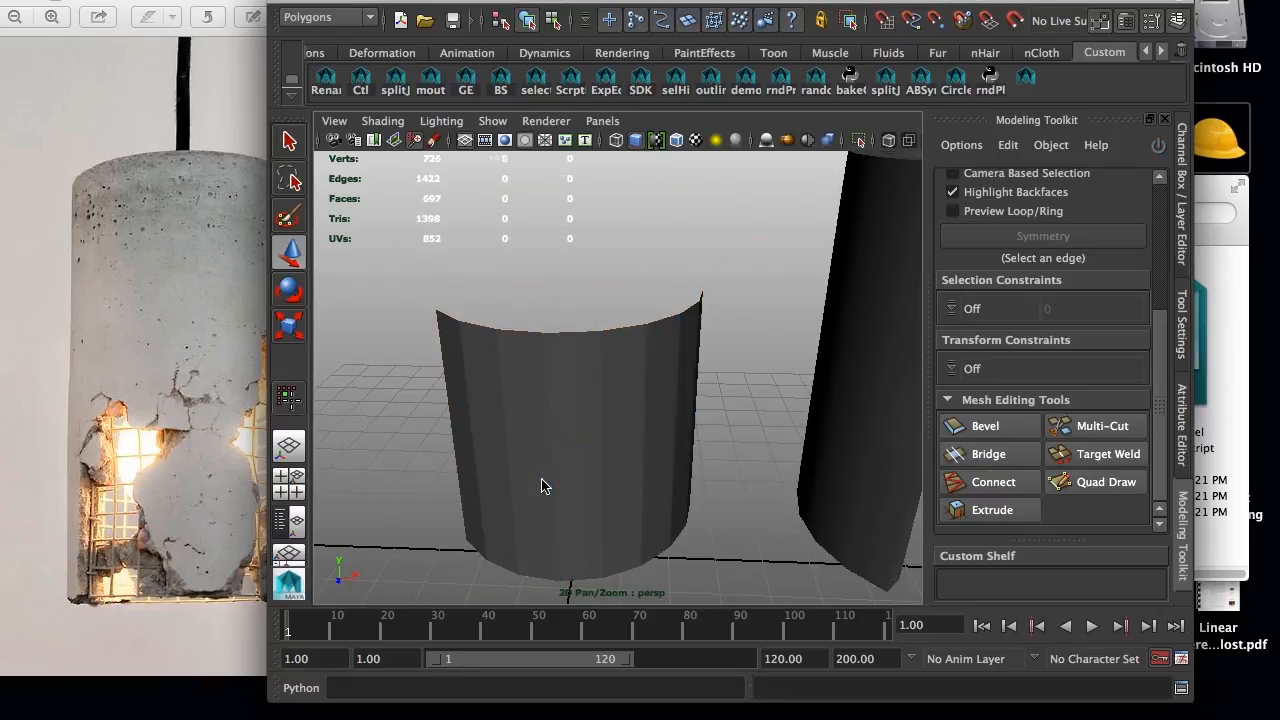
- Select every large panel face between the thin bevel strips, all around the curved section, and delete them to leave the wire grid
left_click(536, 420)
left_click_drag(537, 437, 554, 423, "alt")
right_click_drag(554, 423, 550, 362)
key("q")
left_click(468, 318)
left_click(520, 322, "shift")
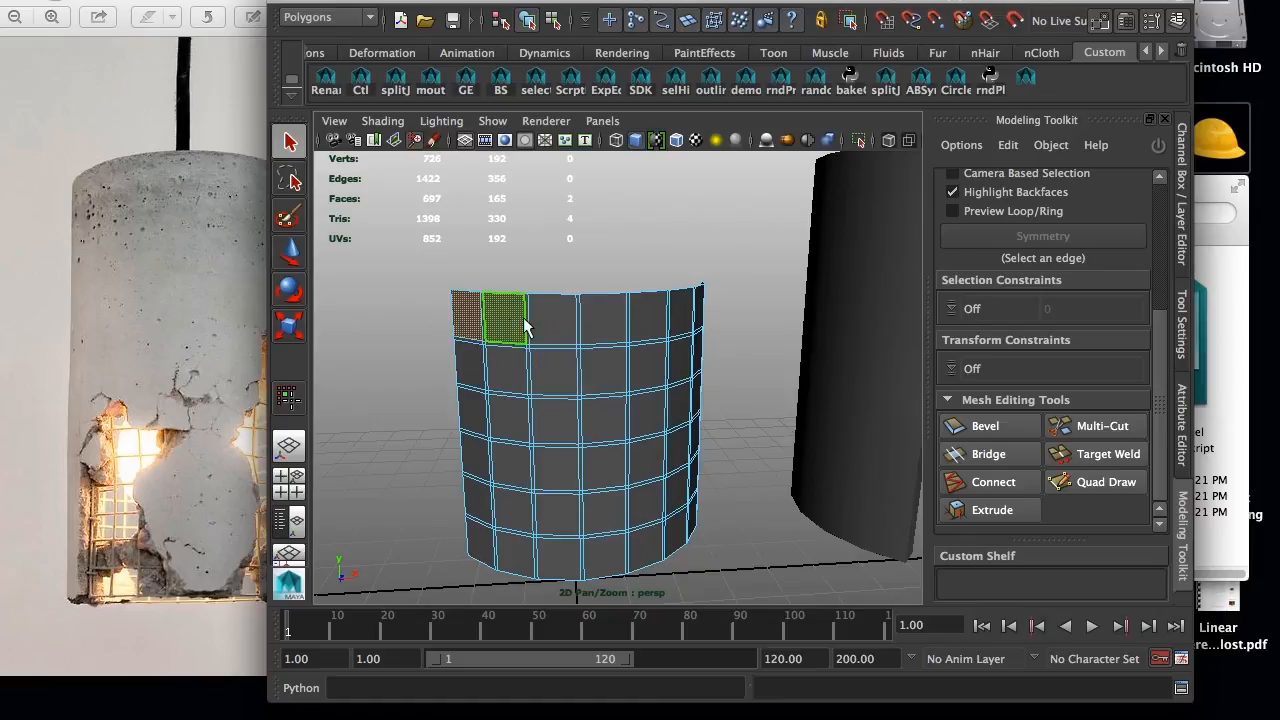
left_click(680, 318, "shift")
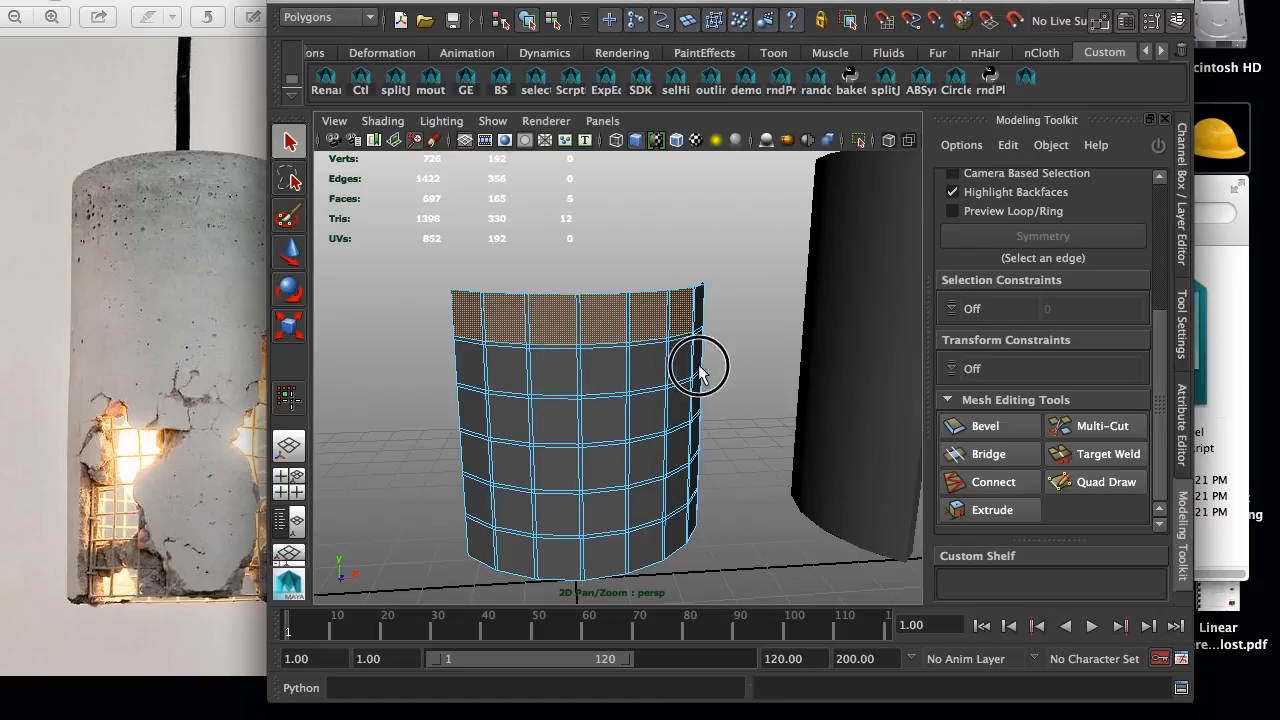
left_click_drag(700, 363, 660, 292, "alt")
left_click(660, 292, "shift")
left_click_drag(706, 349, 657, 300, "alt")
left_click(657, 300, "shift")
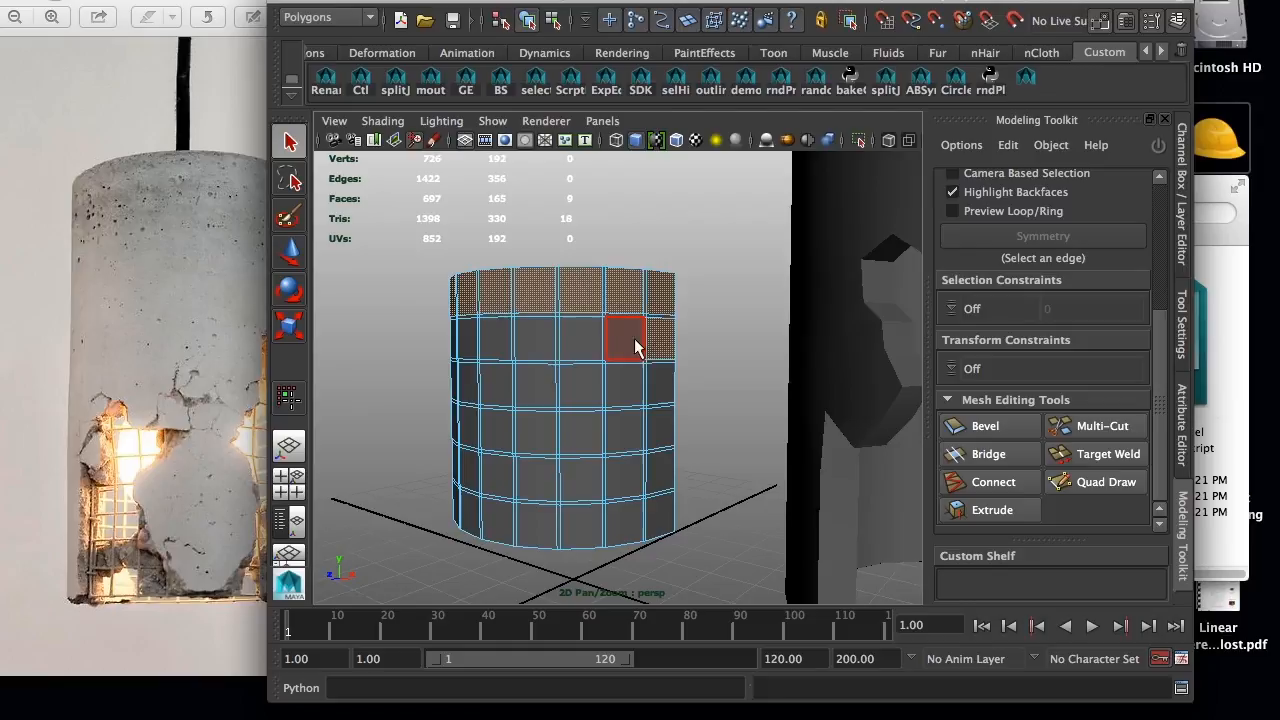
left_click(590, 342, "shift")
left_click(586, 380, "shift")
left_click(623, 380, "shift")
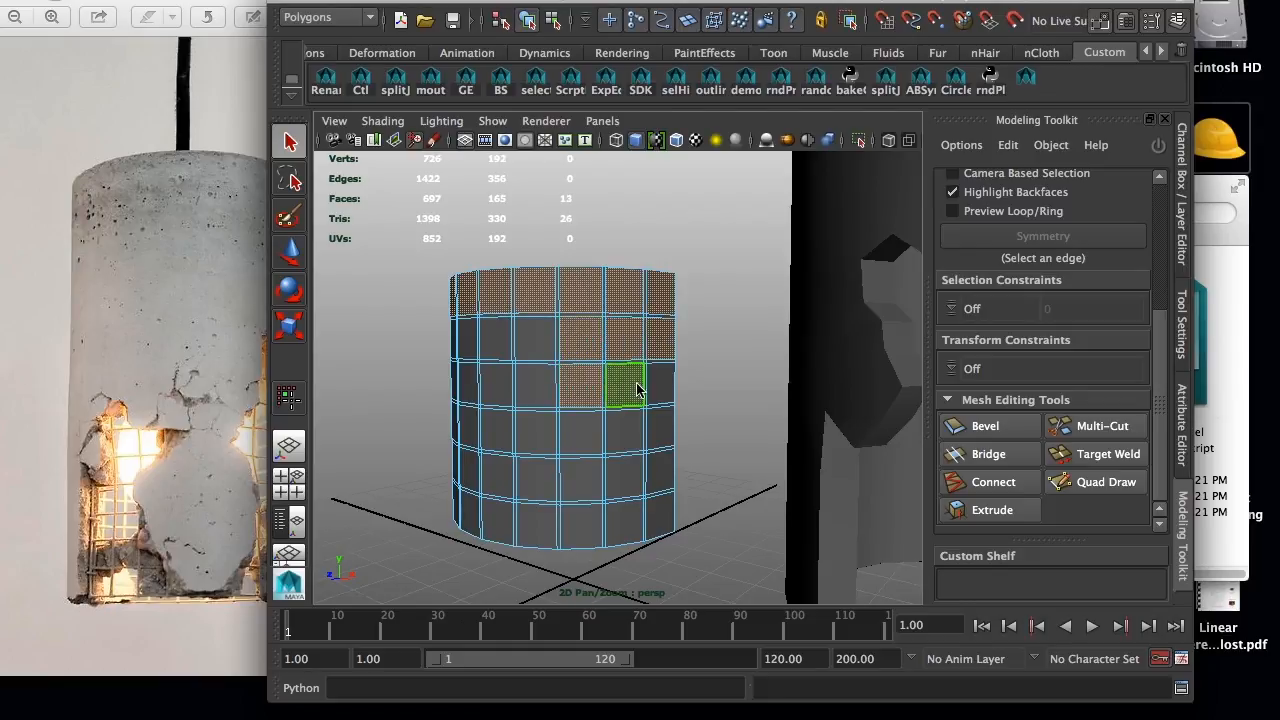
left_click(657, 385, "shift")
left_click(657, 423, "shift")
left_click(622, 428, "shift")
left_click(582, 428, "shift")
left_click(586, 471, "shift")
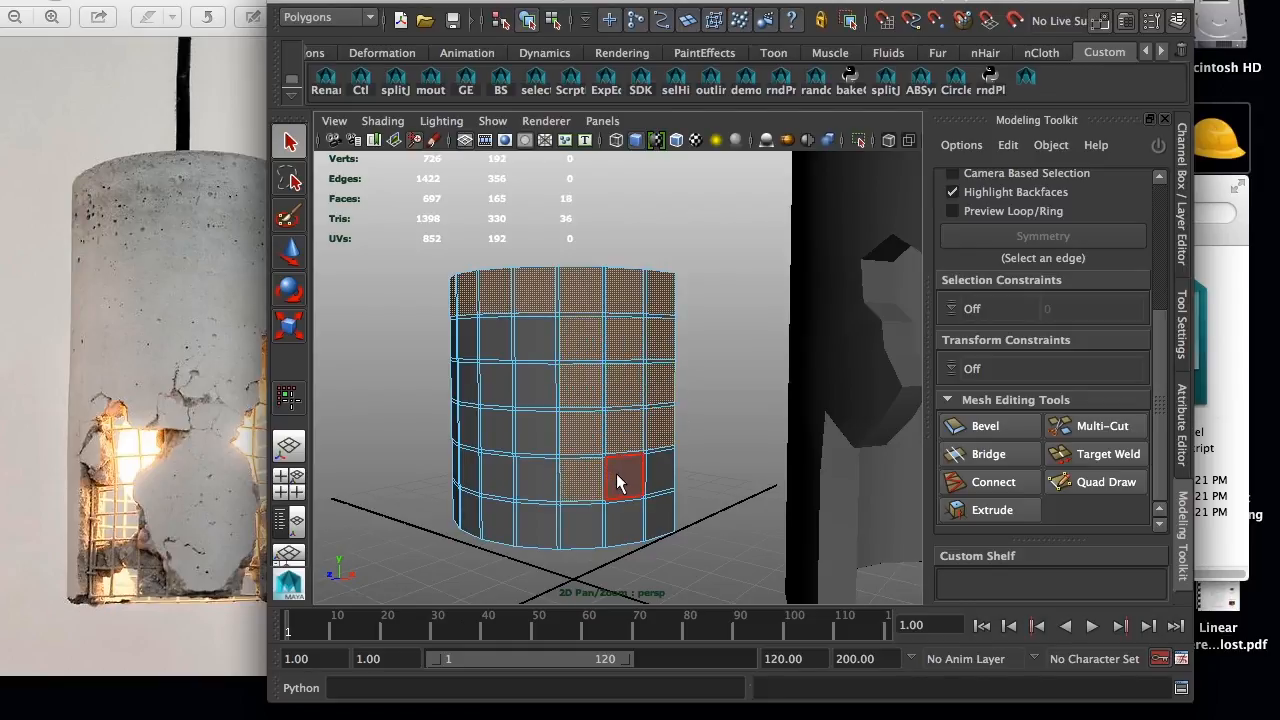
left_click(620, 480, "shift")
left_click(660, 486, "shift")
left_click(590, 528, "shift")
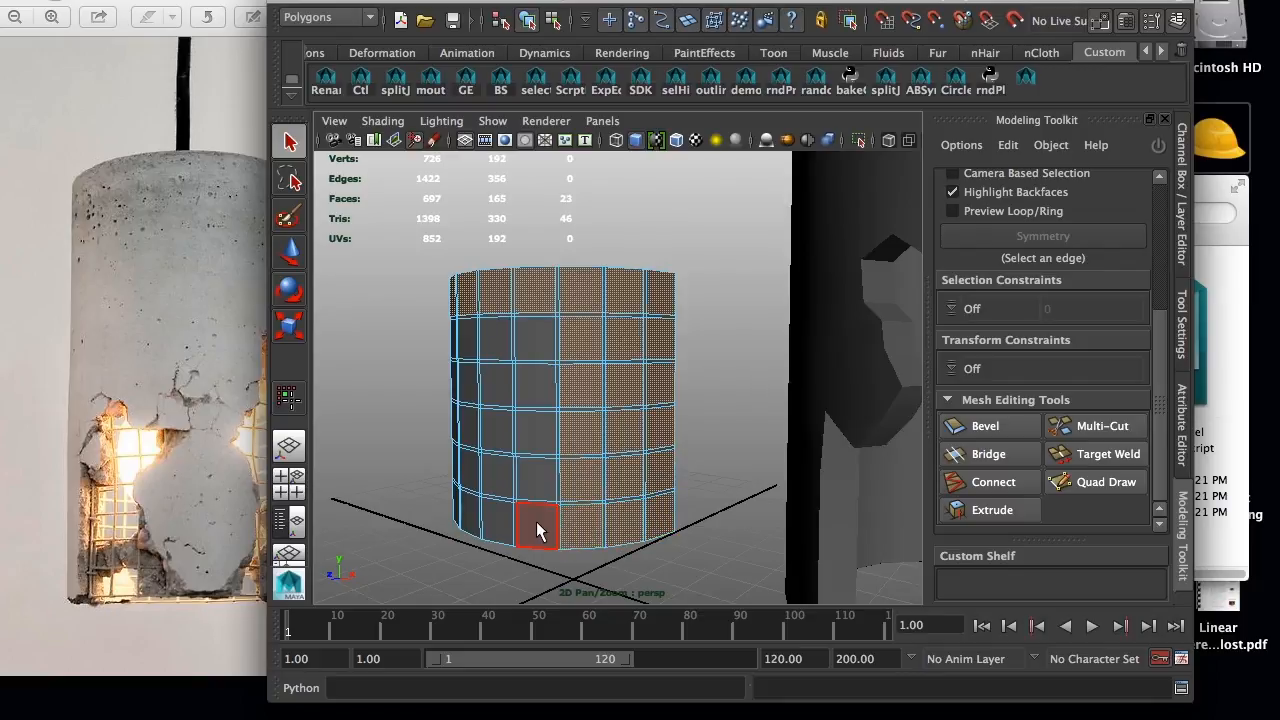
left_click(536, 521, "shift")
left_click(495, 525, "shift")
left_click_drag(462, 527, 523, 539, "alt")
left_click(471, 536, "shift")
left_click(451, 521, "shift")
left_click_drag(451, 521, 526, 538, "alt")
left_click(488, 535, "shift")
left_click(486, 497, "shift")
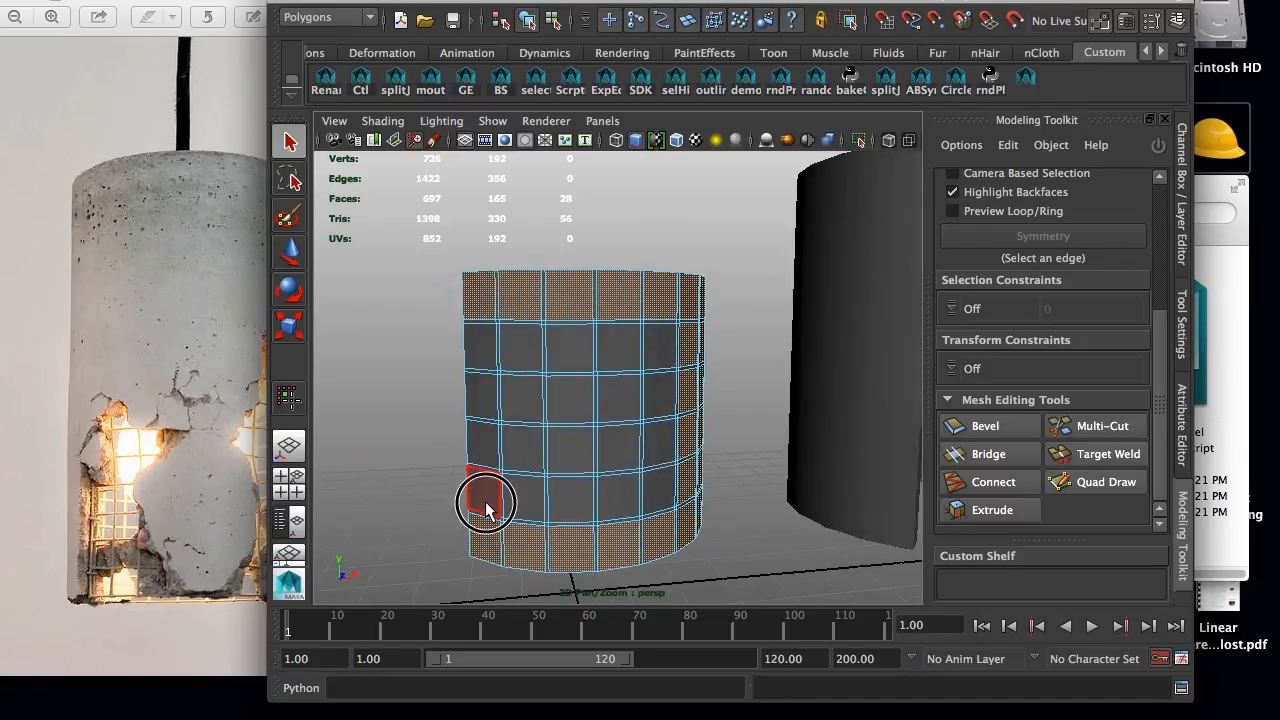
left_click(486, 443, "shift")
left_click(505, 354, "shift")
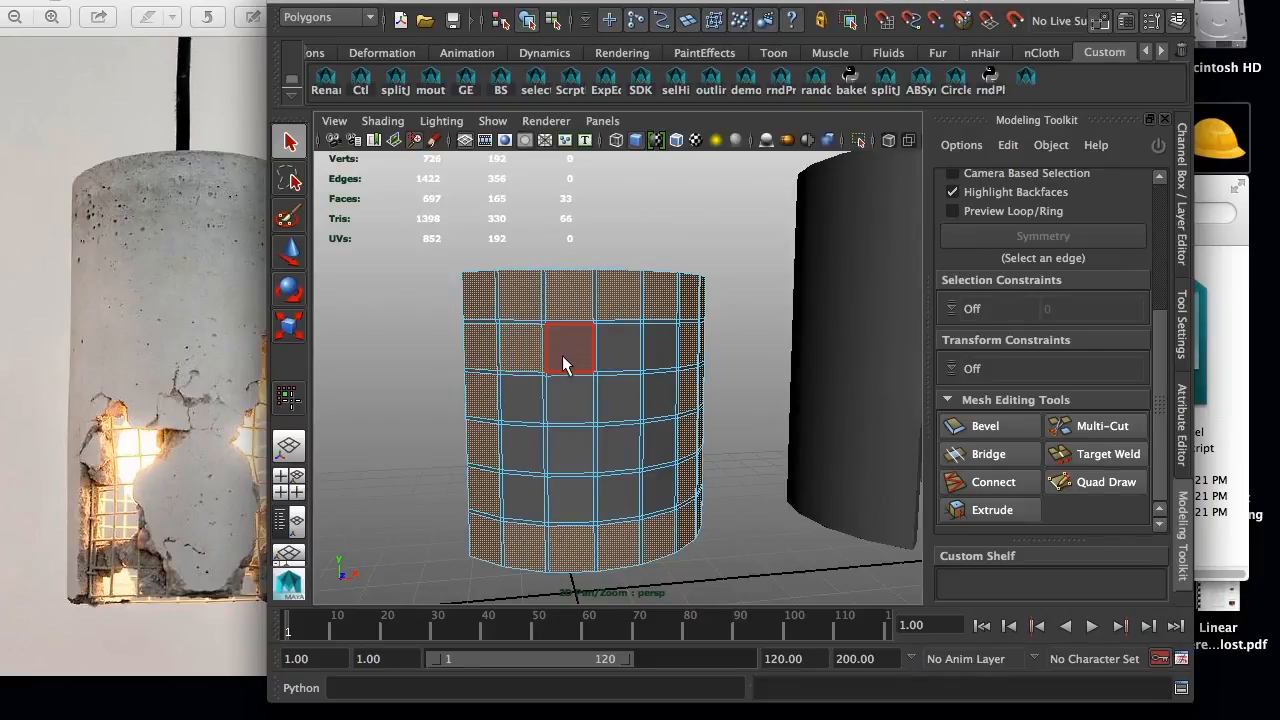
left_click(565, 355, "shift")
left_click(622, 352, "shift")
left_click(660, 402, "shift")
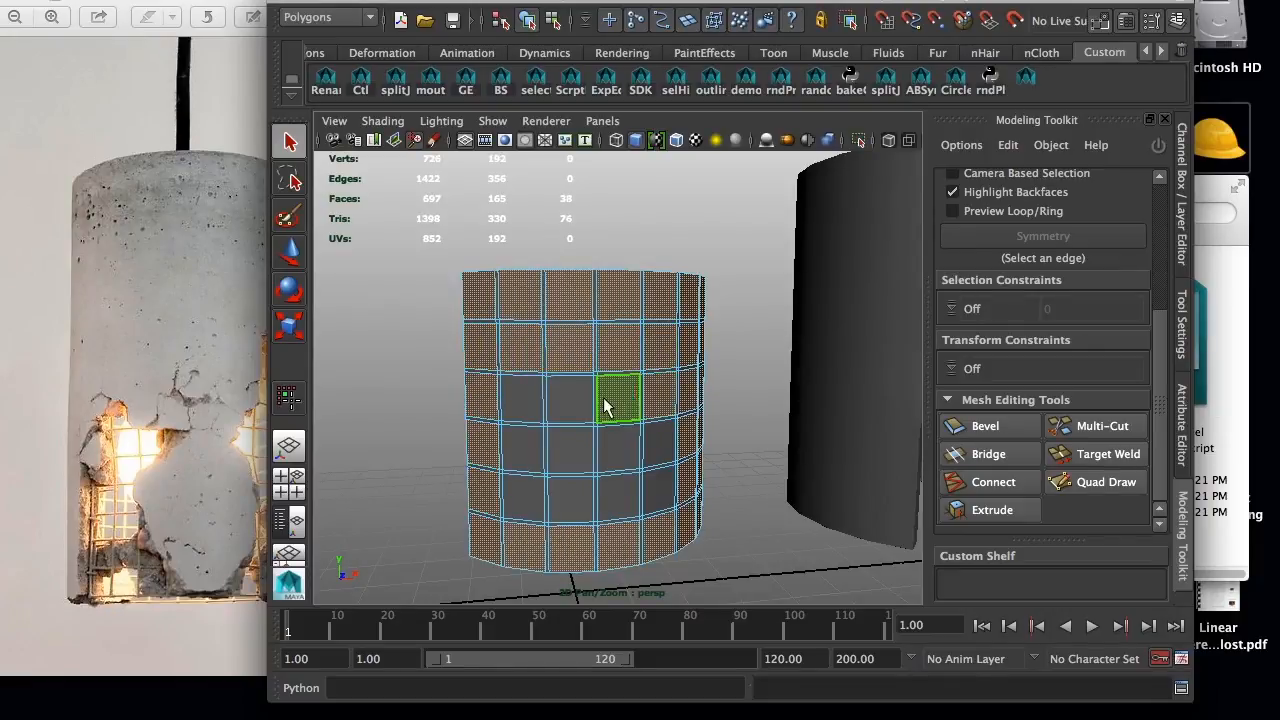
left_click(523, 407, "shift")
left_click(521, 451, "shift")
left_click(578, 451, "shift")
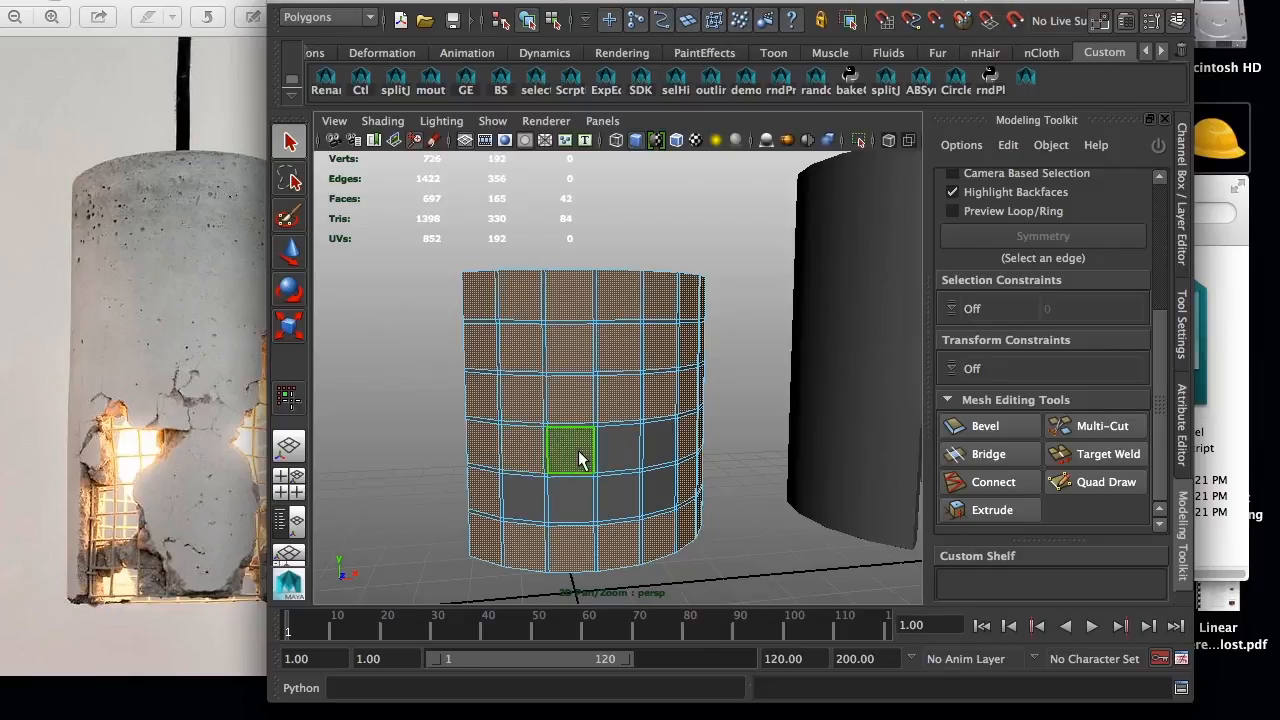
left_click(655, 488, "shift")
left_click(618, 495, "shift")
left_click(570, 496, "shift")
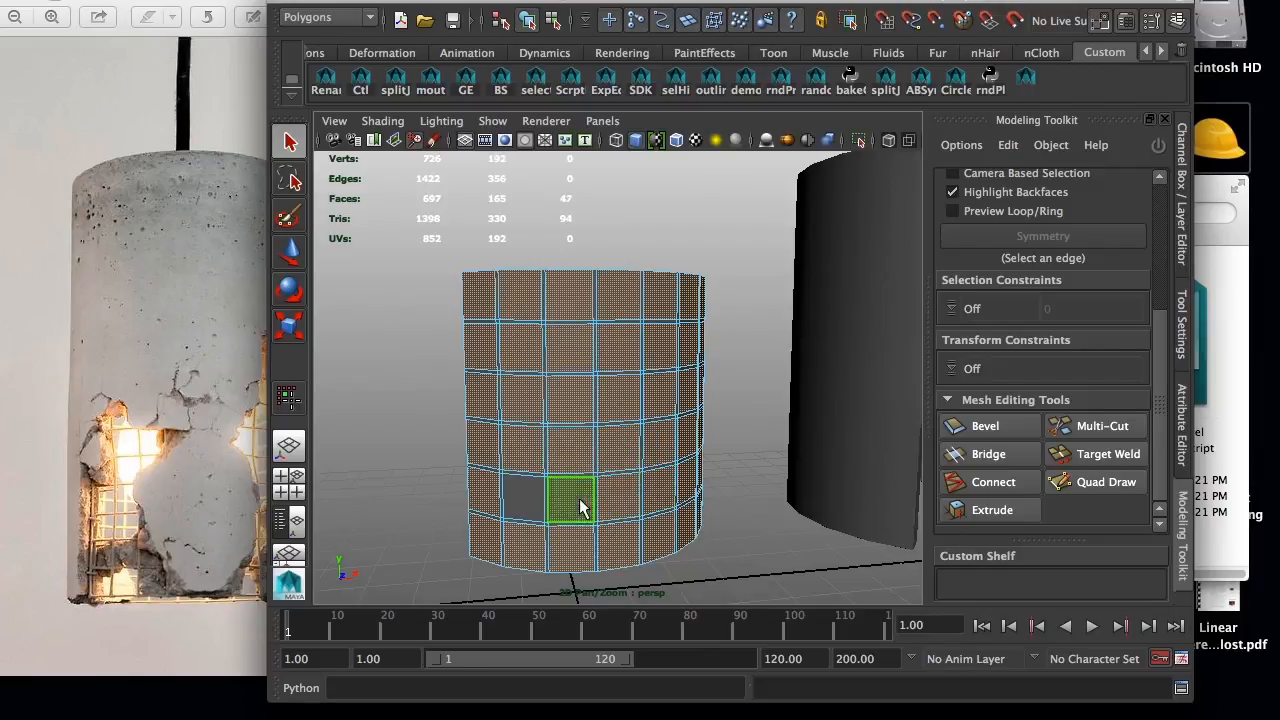
left_click(527, 500, "shift")
key("Delete")
left_click_drag(619, 553, 573, 555, "alt")
right_click_drag(621, 554, 539, 518, "alt")
left_click_drag(539, 528, 543, 494, "alt")
right_click_drag(543, 494, 635, 525, "alt")
mouse_move(635, 525)
left_mouse_down("alt")
mouse_move(654, 517)
mouse_move(654, 531)
mouse_move(534, 523)
mouse_move(633, 538)
left_mouse_up("alt")
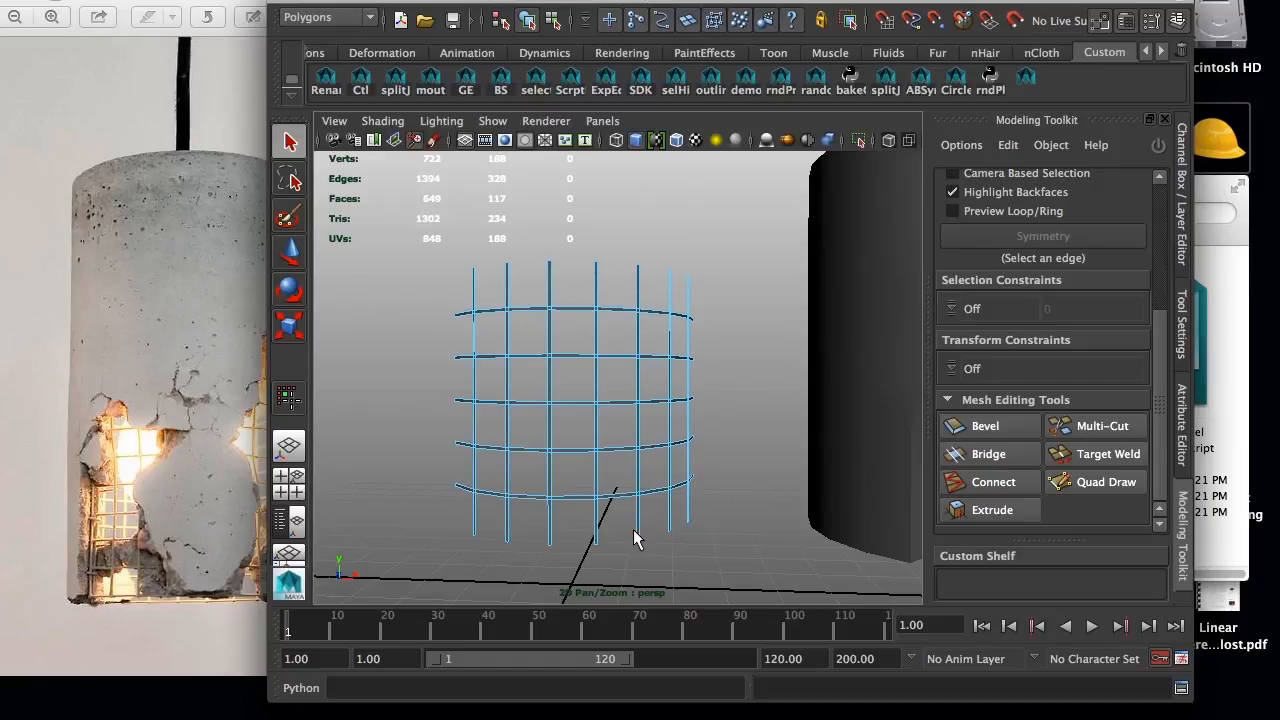
- Select all remaining strip faces of the wire grid and extrude them together with a Local Z thickness of about 0.083
left_click_drag(592, 495, 501, 453, "alt")
right_click_drag(501, 453, 554, 385, "alt")
right_click_drag(523, 325, 526, 368)
right_click_drag(535, 301, 538, 324)
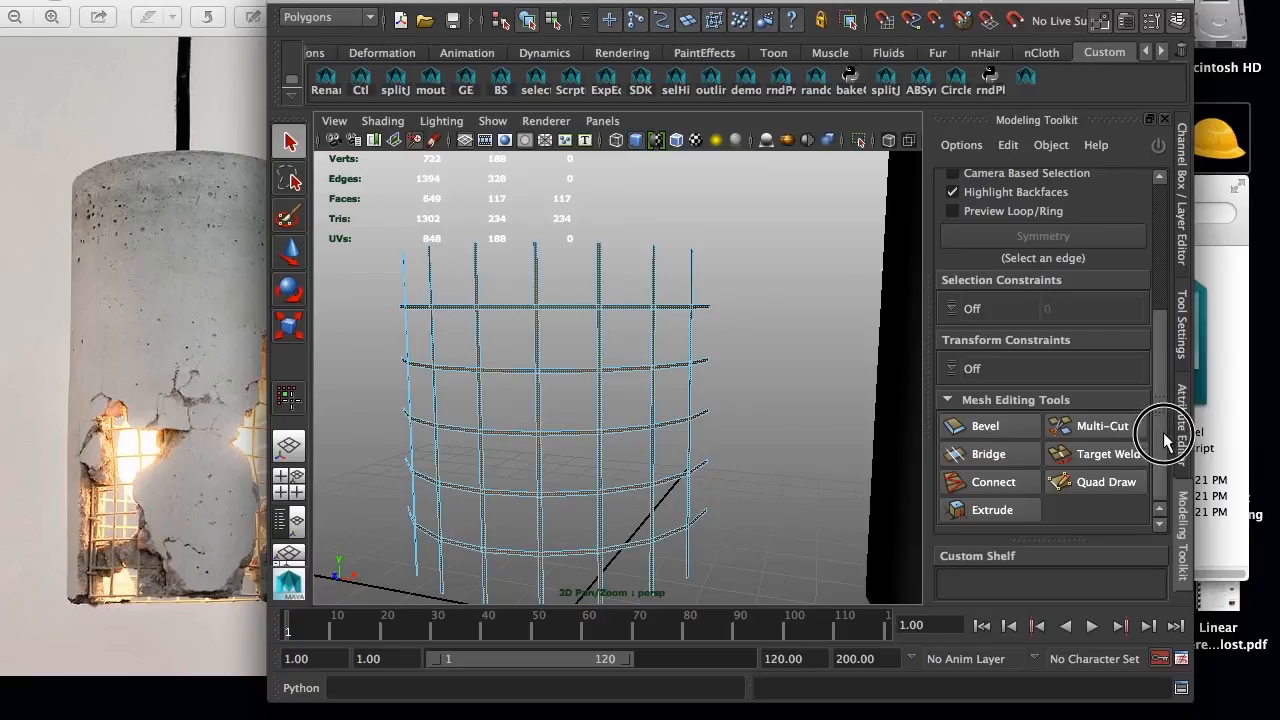
left_click(1013, 509)
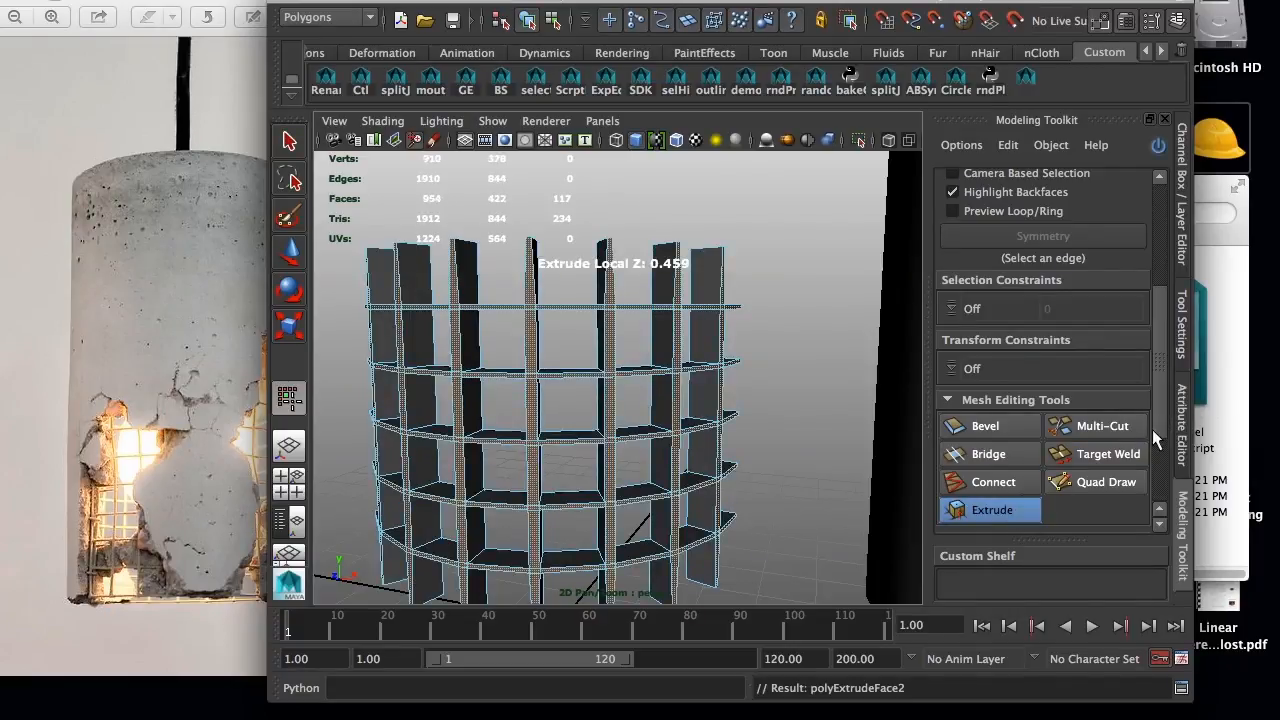
scroll(1152, 429, "down", 3)
left_click(1035, 517)
left_click_drag(657, 511, 648, 497)
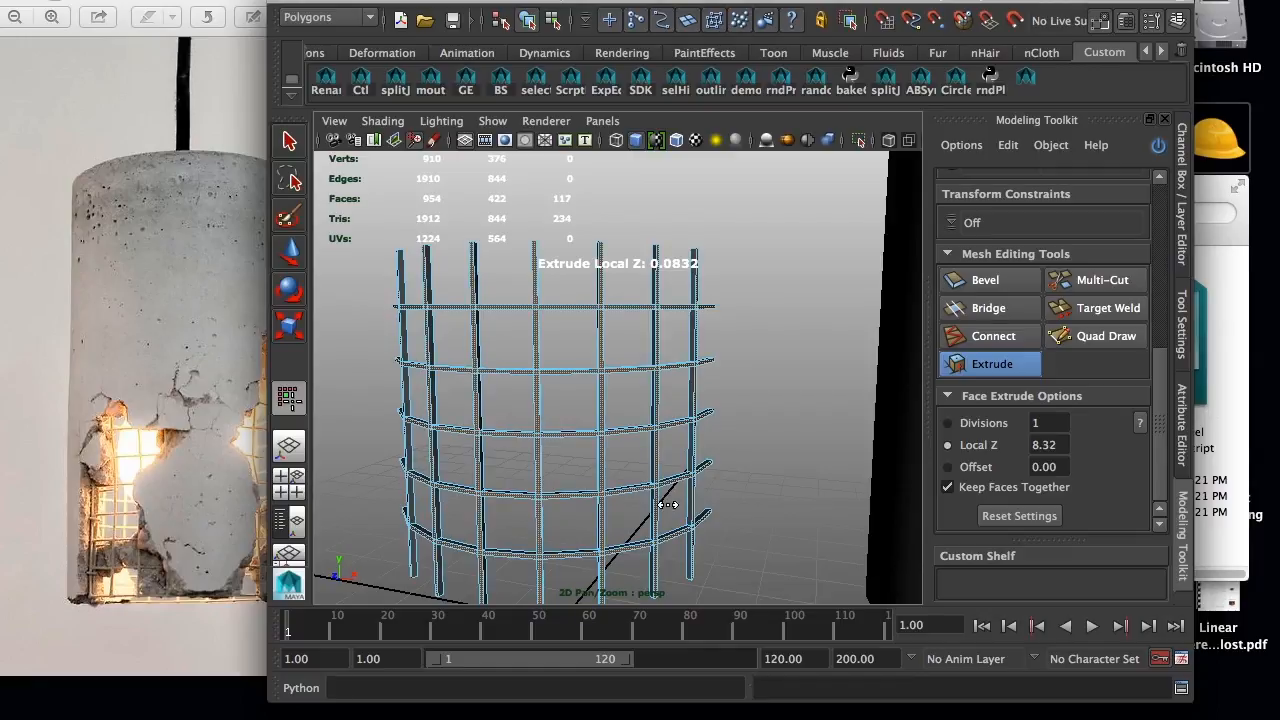
key("q")
left_click(776, 408)
- Preview the wire grid with mesh smoothing, inspect its wire shapes, and return it to the unsmoothed display
left_click(601, 428)
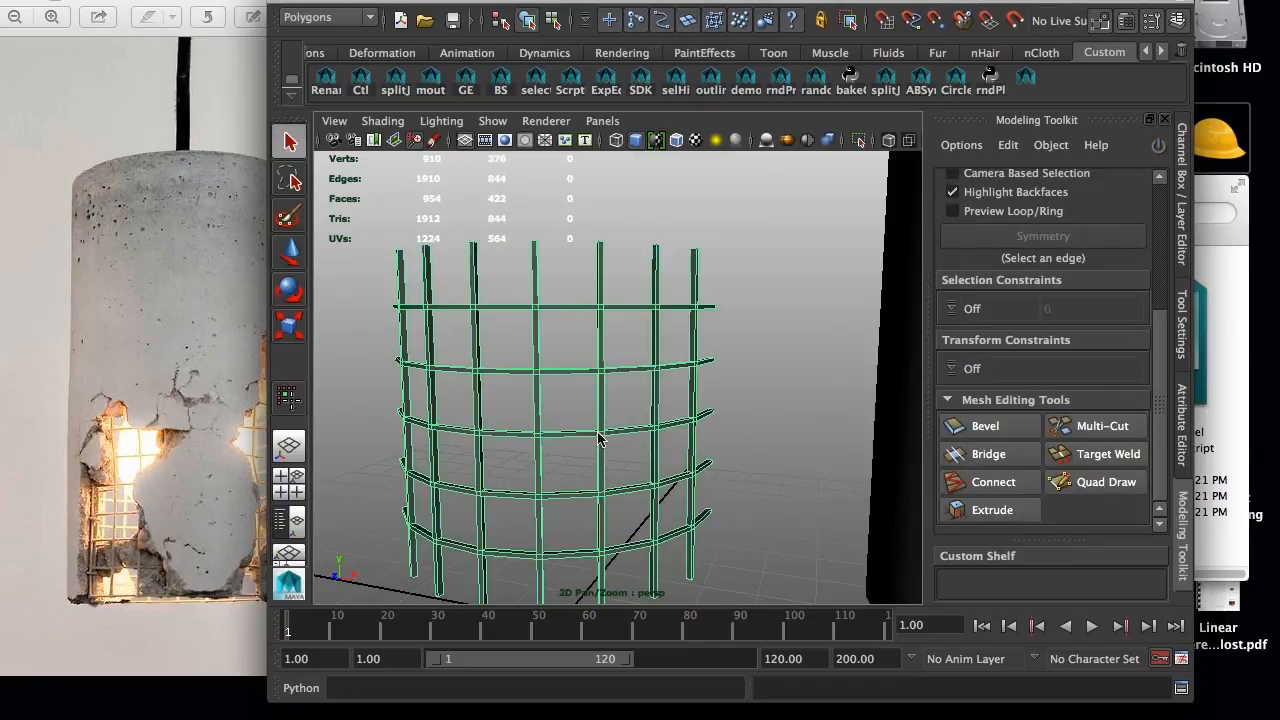
key("3")
left_click(798, 401)
left_click_drag(798, 401, 604, 412, "alt")
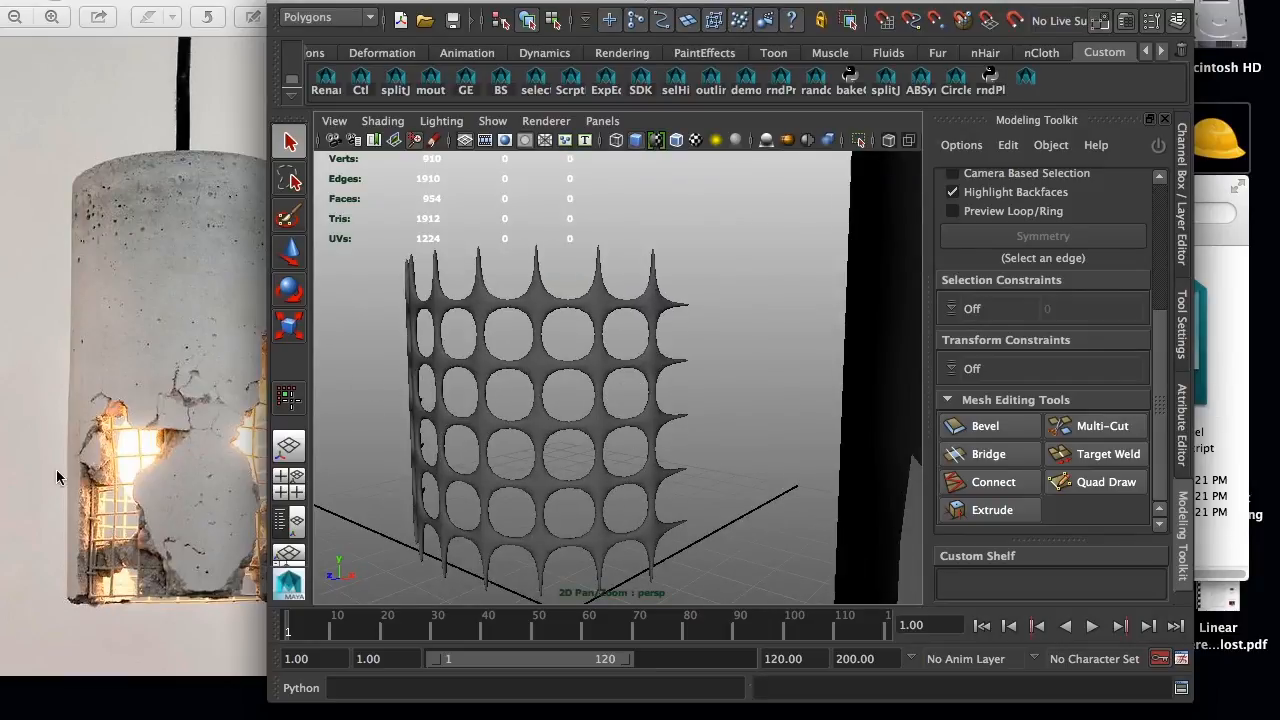
left_click(475, 364)
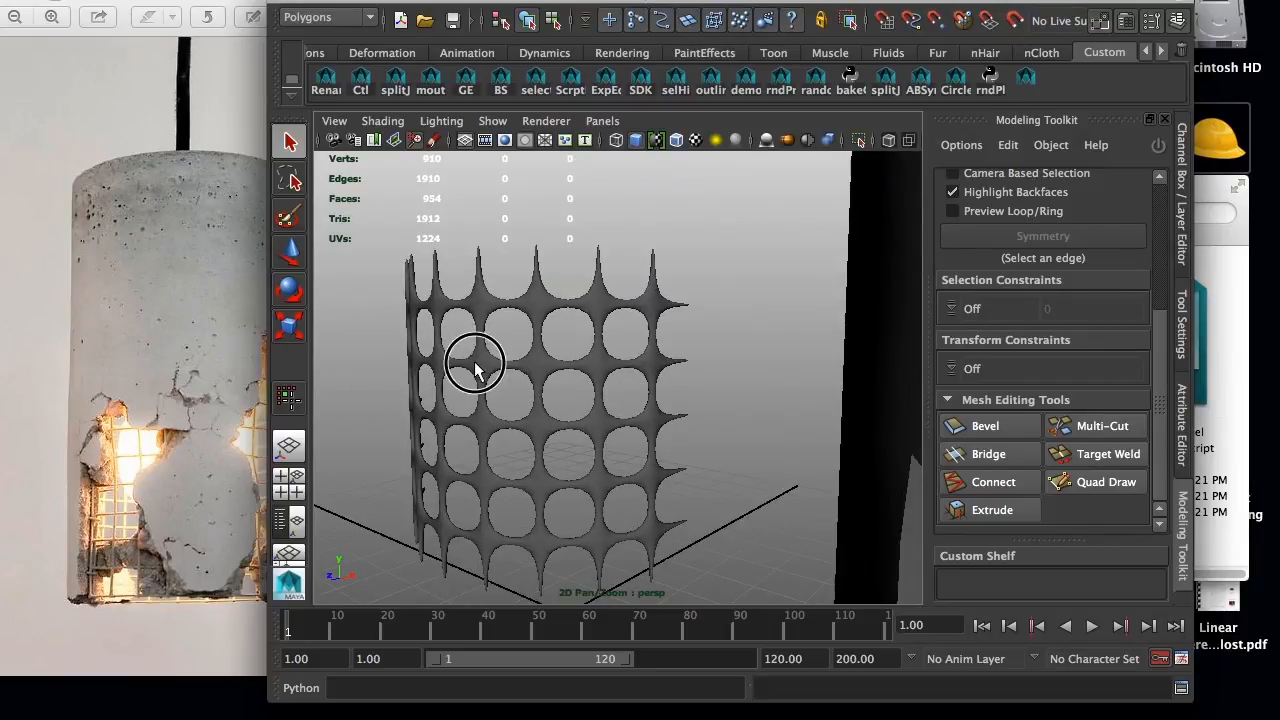
left_click_drag(475, 364, 572, 412, "alt")
key("1")
- Reset the Insert Edge Loop Tool for the wire grid and set it to multiple edge loops with 4 loops
left_click(800, 455)
right_click_drag(819, 464, 777, 491, "alt")
left_click_drag(777, 491, 585, 425, "alt")
left_click(585, 425)
right_click_drag(585, 425, 625, 470, "alt")
left_click_drag(625, 470, 558, 453, "alt")
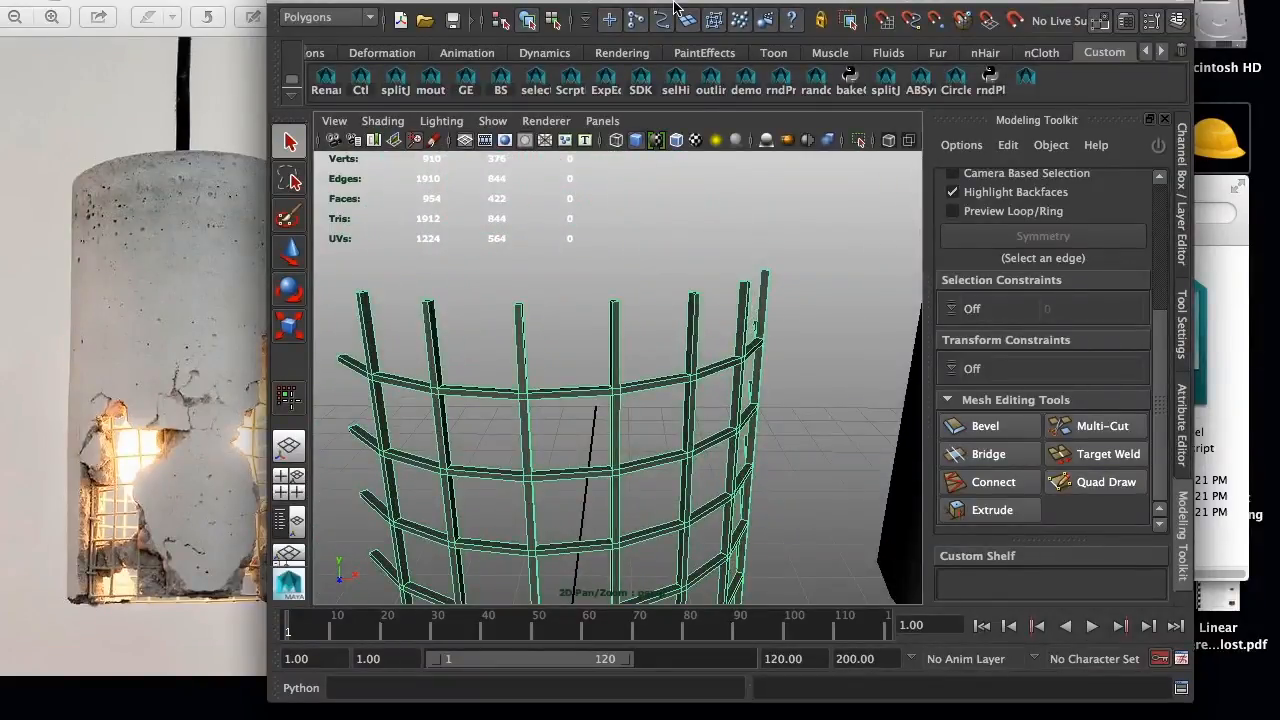
right_click_drag(733, 280, 679, 242, "alt")
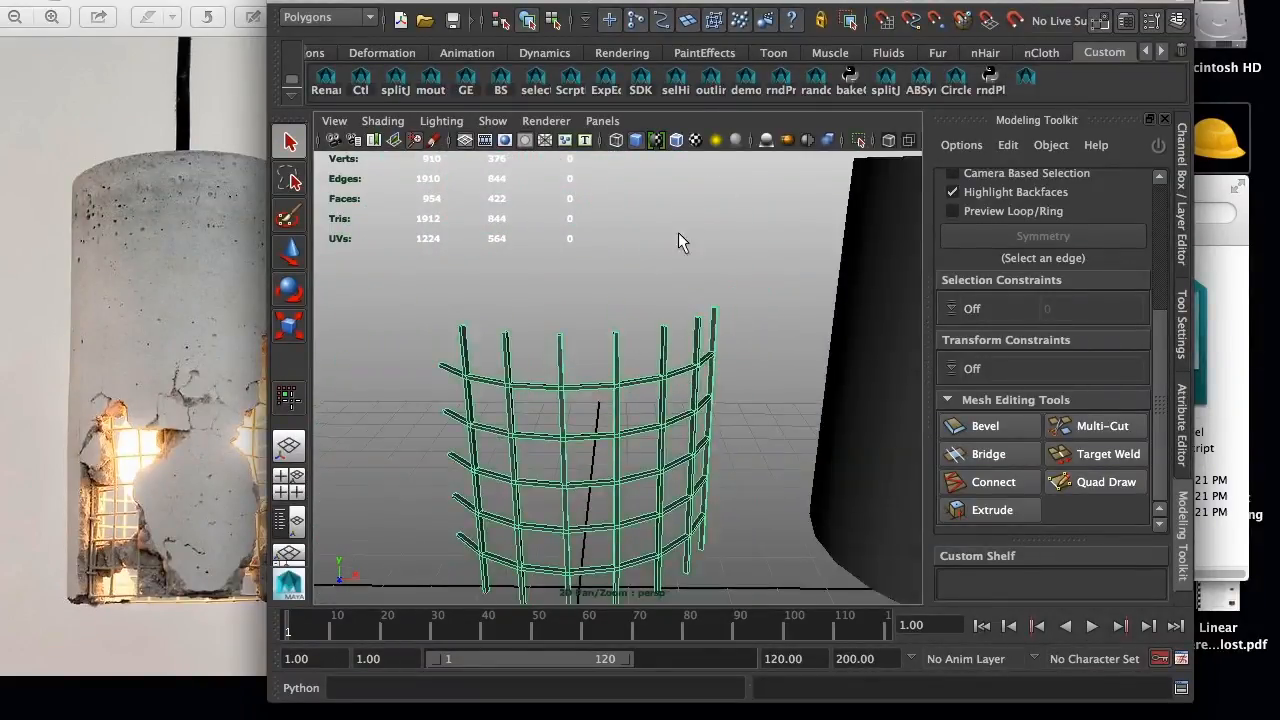
left_click(750, 2)
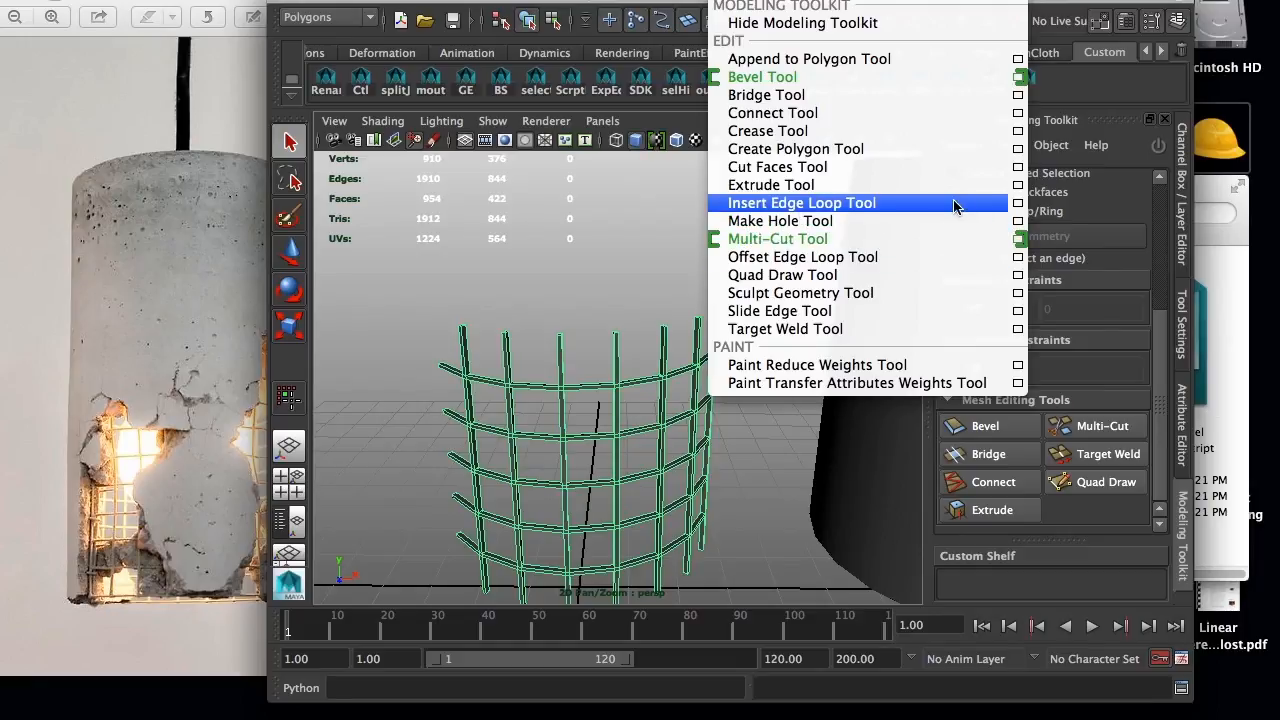
left_click(1019, 204)
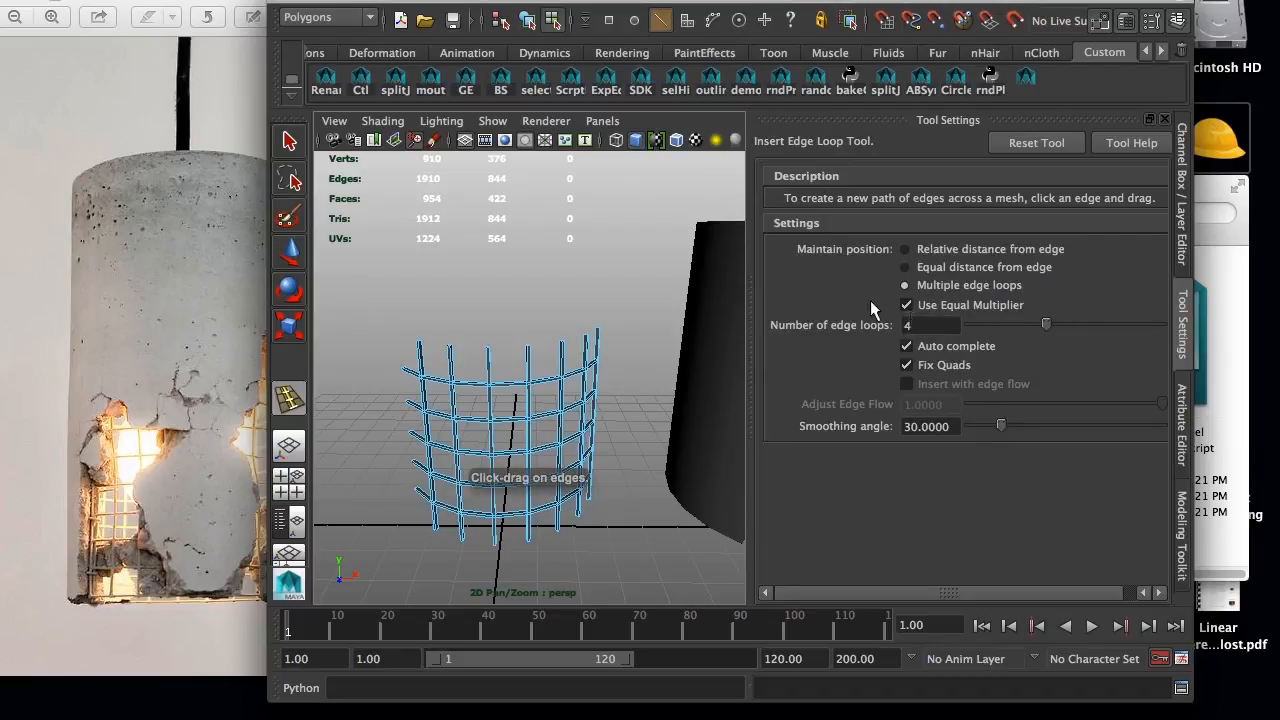
left_click(1038, 146)
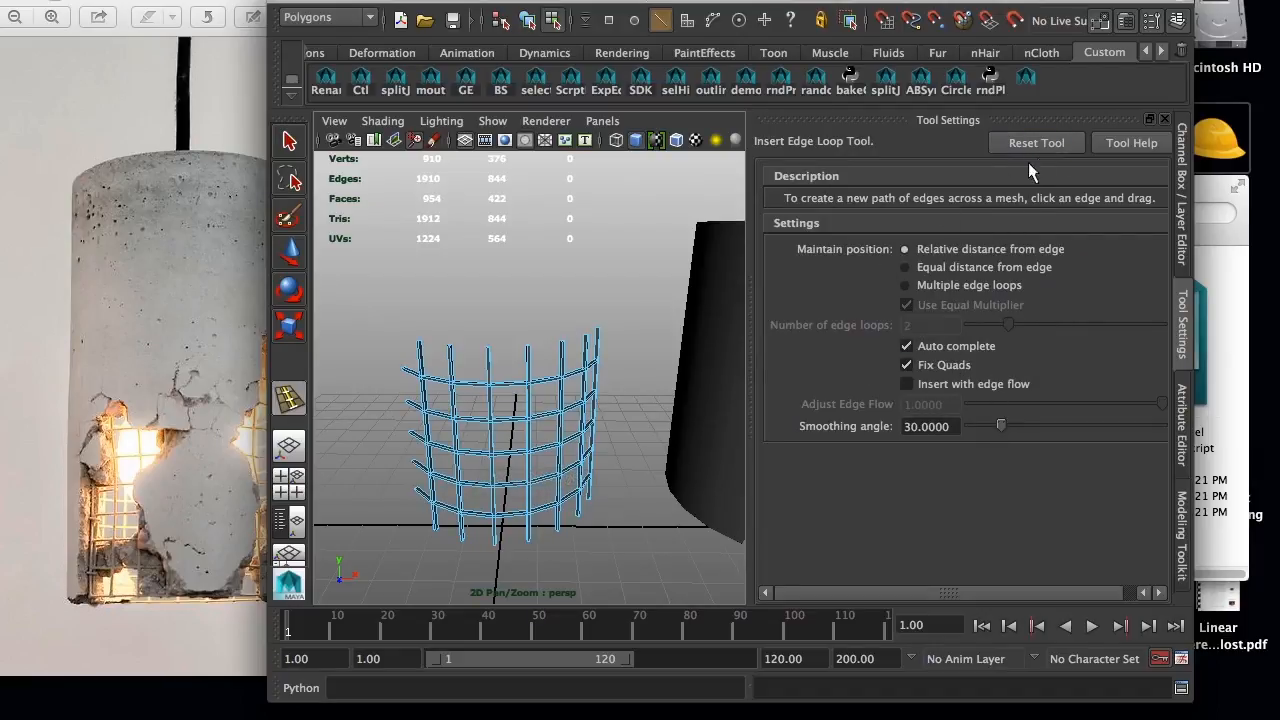
left_click(960, 289)
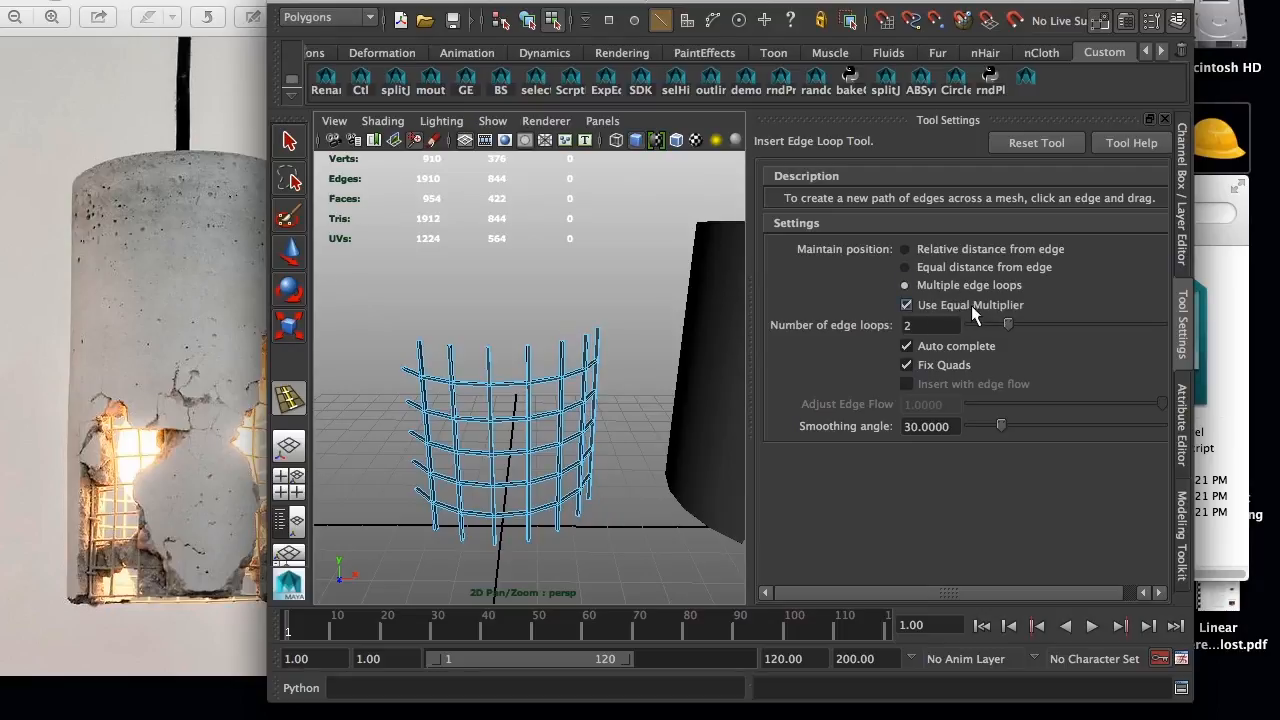
double_click(915, 326)
- Insert sets of four edge loops along the vertical and horizontal wire segments in the grid's upper two rows
right_click_drag(483, 420, 580, 424, "alt")
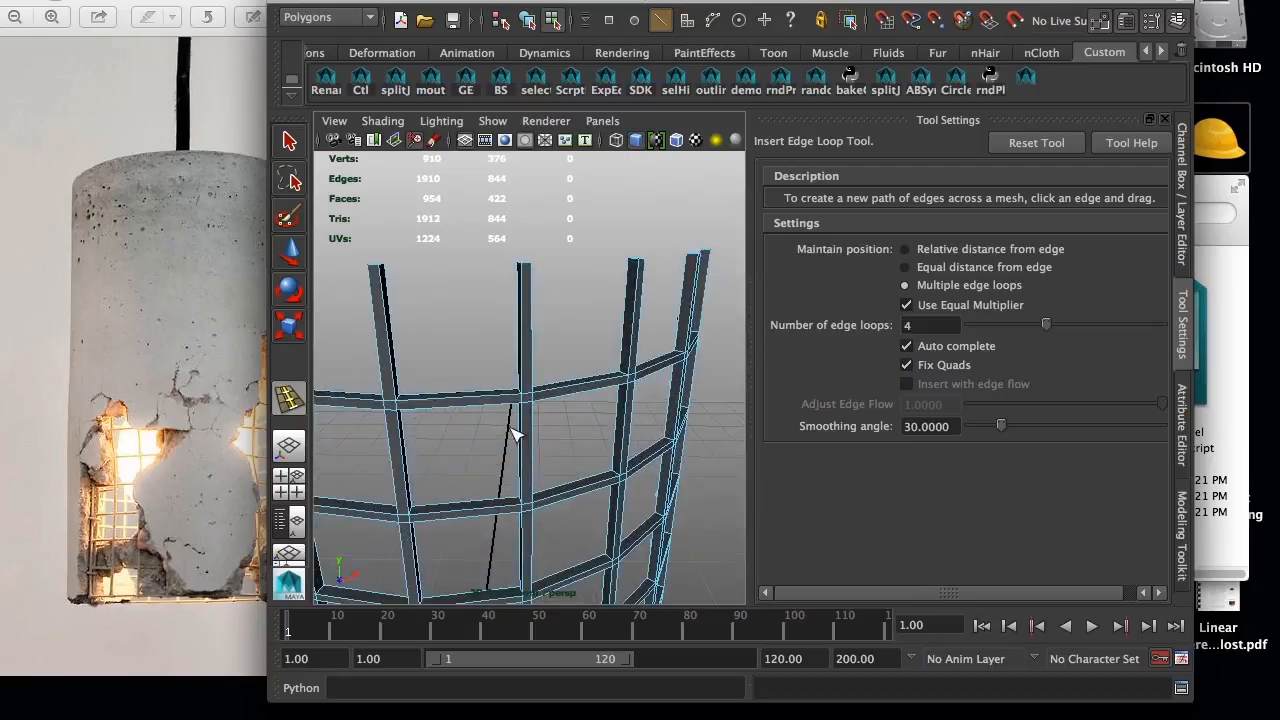
middle_click_drag(514, 434, 572, 428, "alt")
left_click(588, 345)
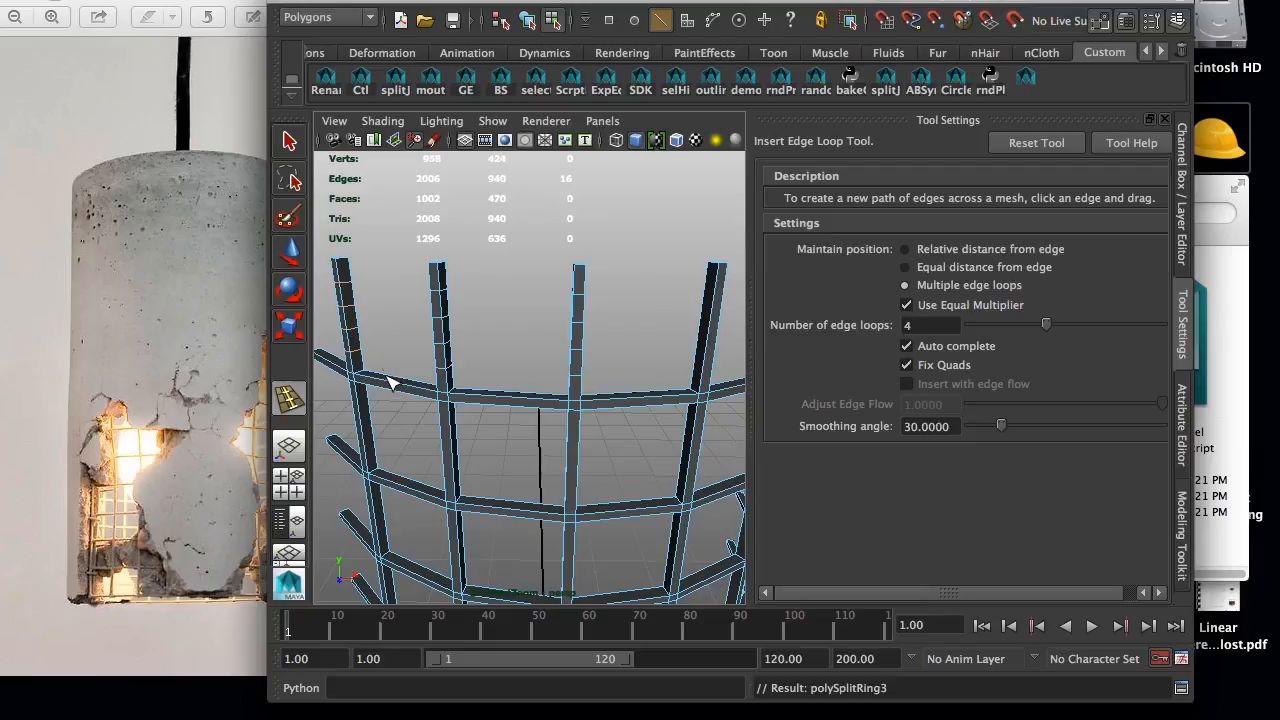
left_click(499, 400)
left_click(637, 402)
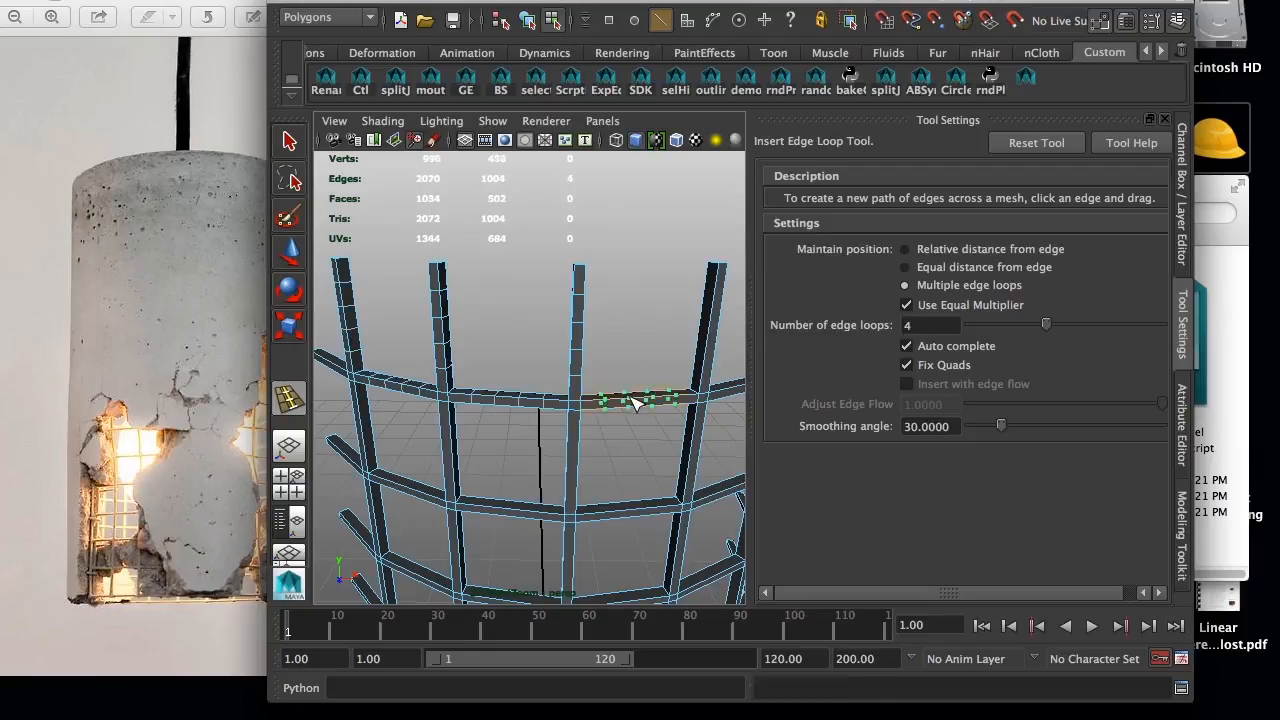
left_click(693, 465)
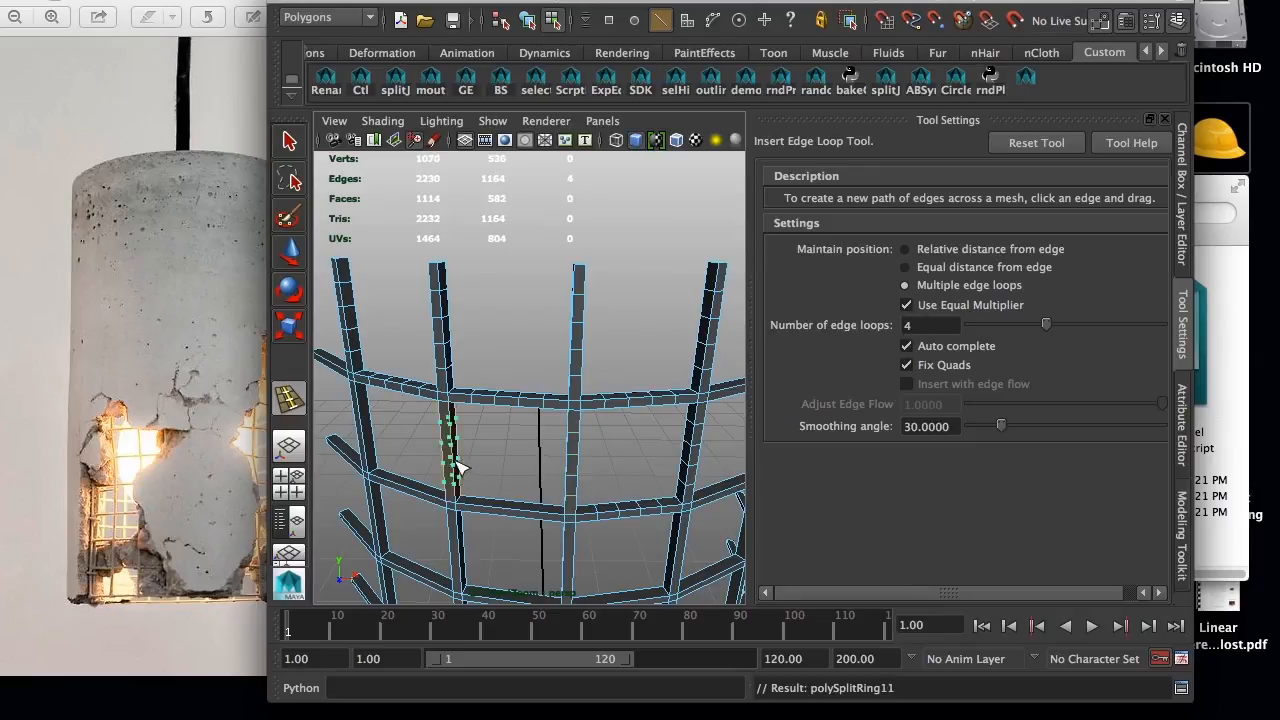
left_click(486, 508)
left_click(417, 494)
left_click(364, 443)
- Continue the four-loop subdivisions around the grid's side and down along the wire segments of its middle rows
left_click_drag(364, 452, 428, 449, "alt")
left_click(414, 347)
left_click(429, 457)
left_click(446, 556)
left_click(514, 569)
left_click(594, 530)
middle_click_drag(611, 551, 514, 403, "alt")
left_click(517, 404)
left_click(607, 395)
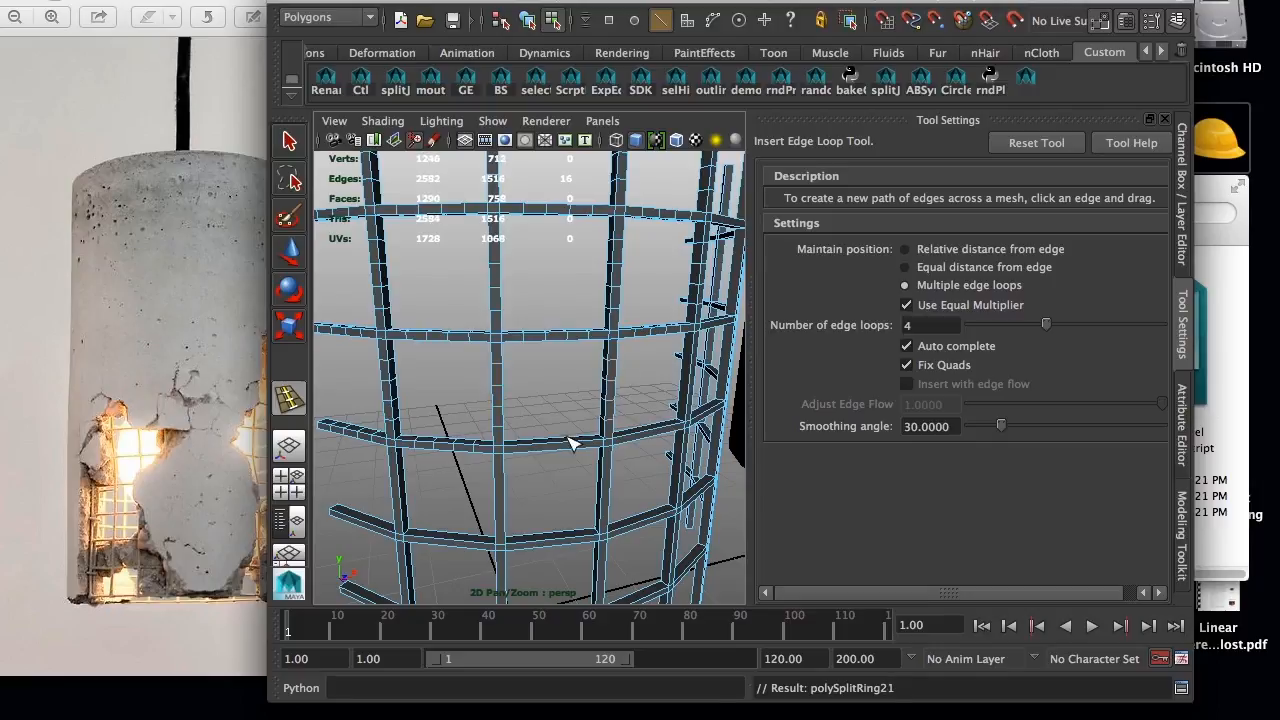
left_click(639, 434)
- Add four edge loops to each of the still undivided wire segments in the adjacent columns, working back up to the upper rows
left_click_drag(639, 434, 579, 400, "alt")
left_click(578, 400)
left_click(662, 386)
left_click(630, 428)
left_click(623, 322)
left_click_drag(628, 214, 628, 288, "alt")
left_click(629, 287)
left_click(645, 191)
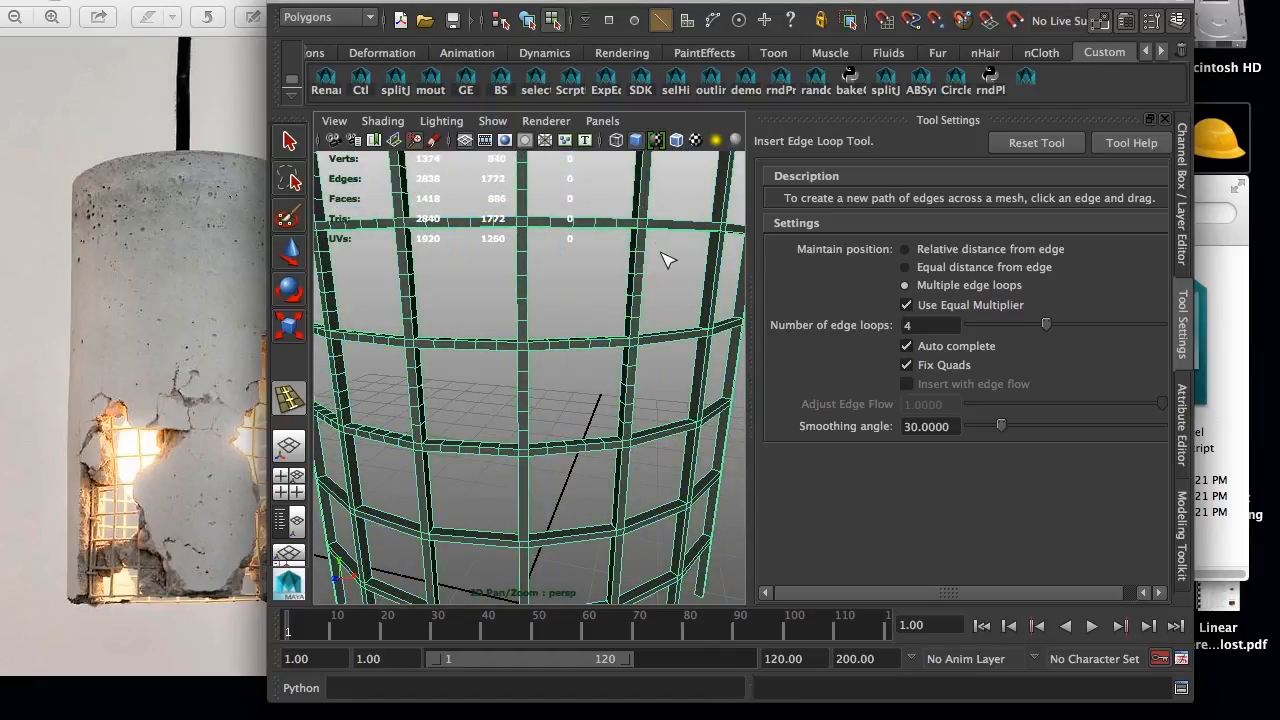
left_click(639, 193)
left_click_drag(637, 230, 634, 288, "alt")
right_click_drag(634, 288, 591, 302, "alt")
- Check the subdivided grid in smooth preview for wire segments still lacking edge loops, and return to the unsmoothed display
key("3")
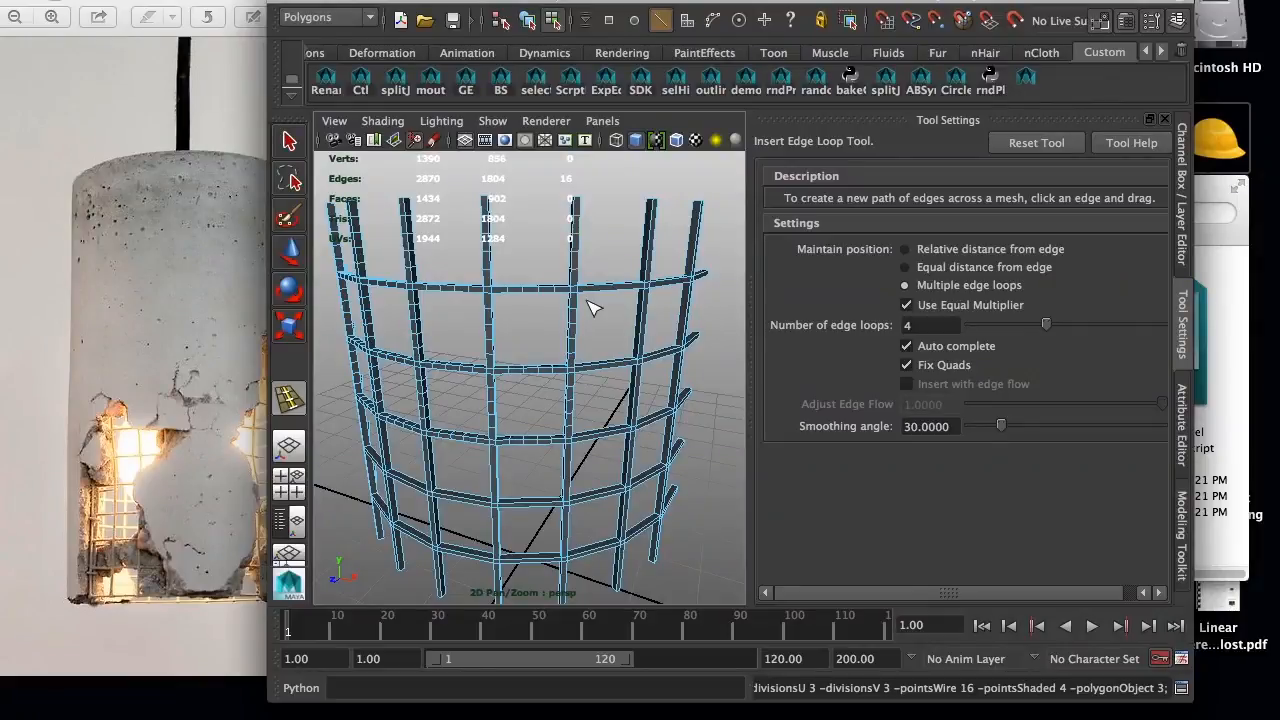
left_click_drag(545, 435, 523, 340, "alt")
left_click_drag(697, 333, 594, 330, "alt")
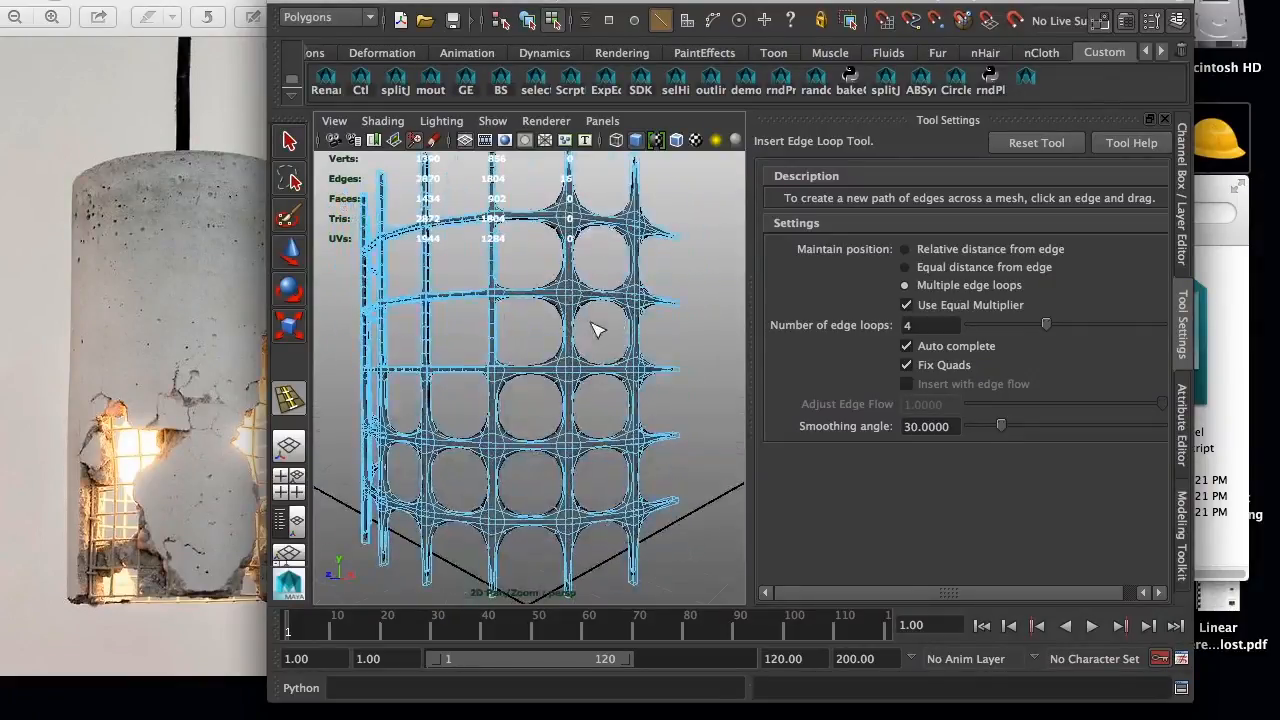
key("1")
- Insert sets of four edge loops along the undivided wire segments in the grid's upper rows, across its central columns
mouse_move(552, 367)
left_mouse_down("alt")
mouse_move(537, 400)
mouse_move(534, 376)
left_mouse_up("alt")
left_click(510, 326)
left_click(560, 290)
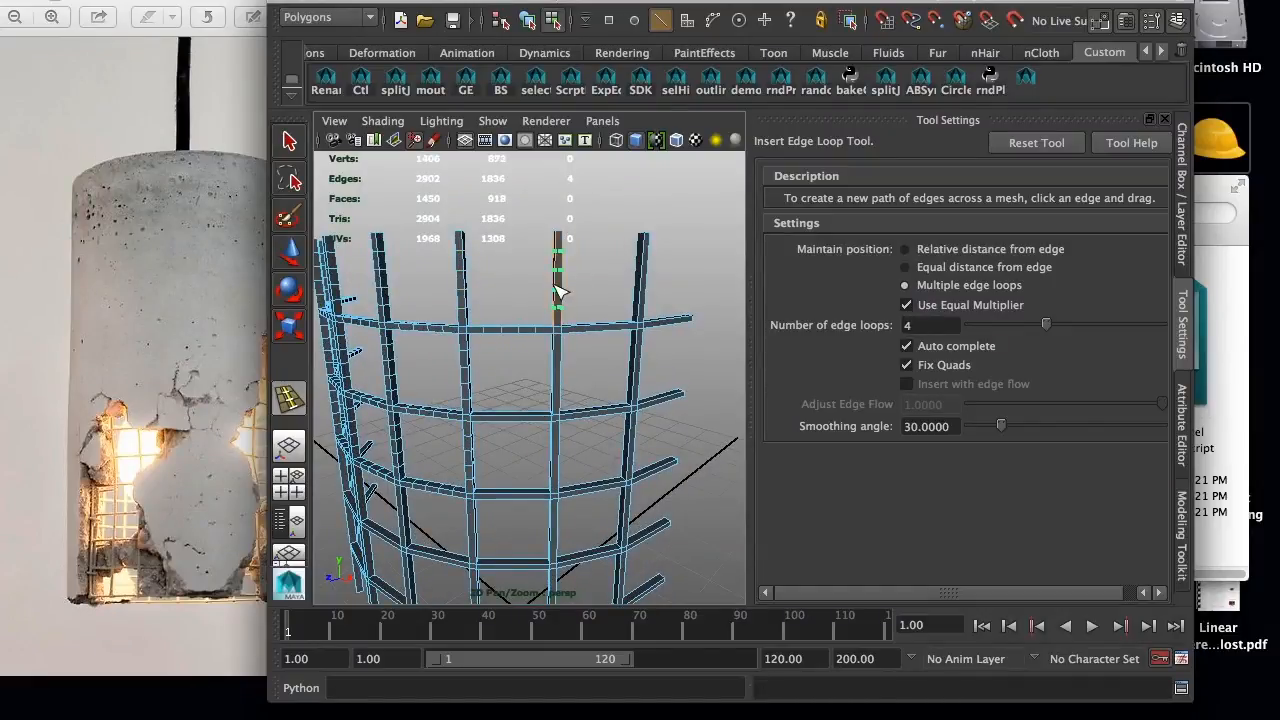
left_click(557, 371)
left_click(520, 415)
left_click(505, 493)
left_click(555, 462)
left_click(586, 414)
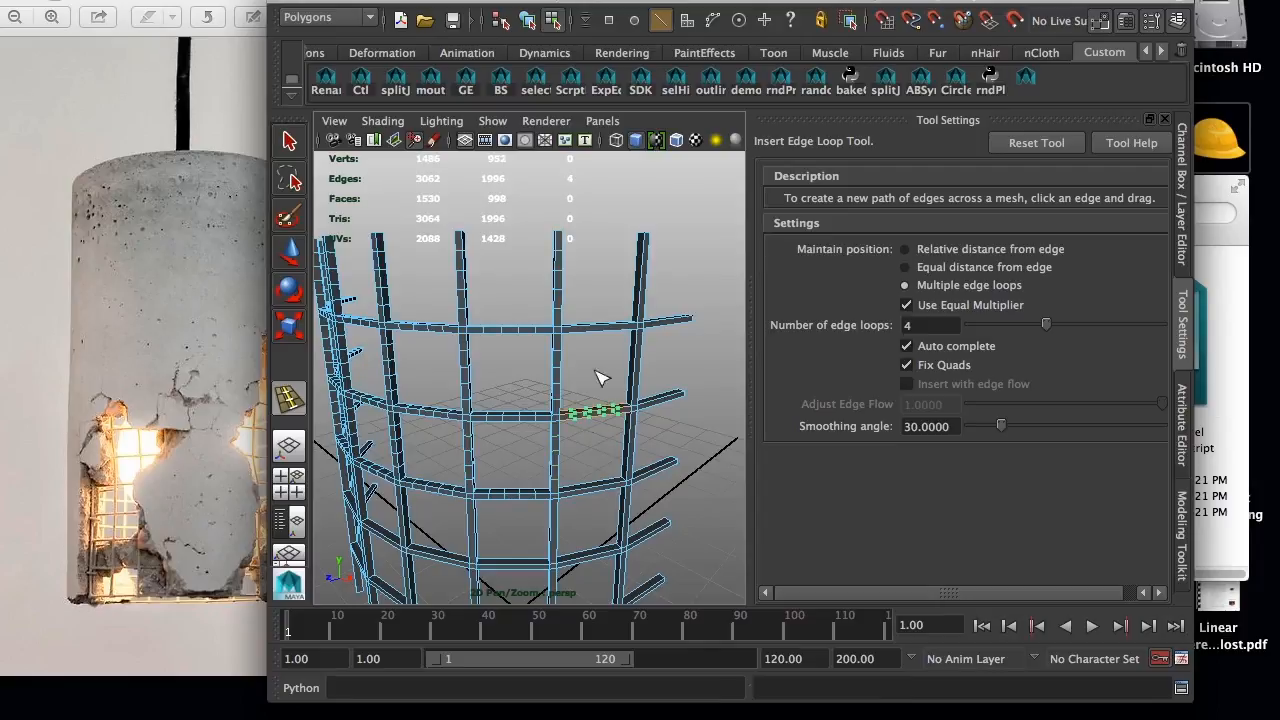
left_click(599, 326)
left_click(608, 323)
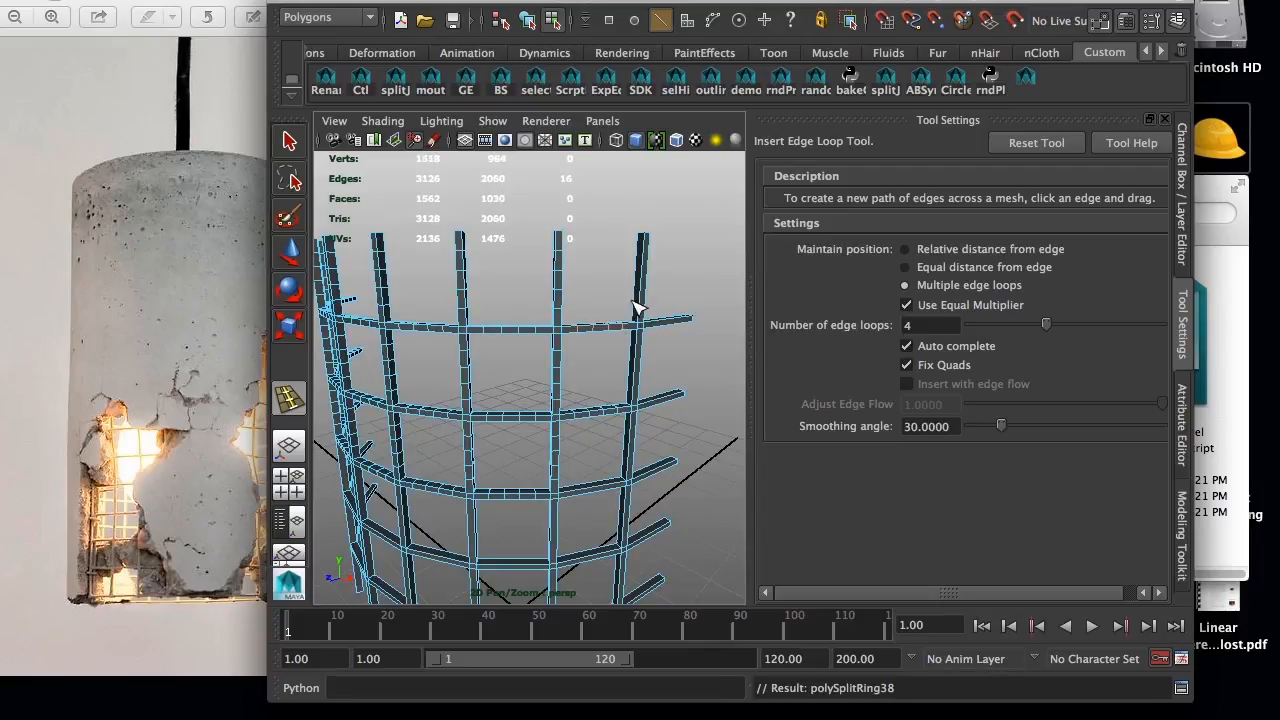
- Add four edge loops to each wire segment and free wire end along the grid's open edge, working down its rows
left_click(666, 326)
left_click(634, 362)
left_click(658, 396)
left_click(652, 472)
left_click(627, 450)
left_click(586, 490)
left_click(582, 505)
left_click_drag(582, 505, 608, 380, "alt")
left_click(684, 372)
- Subdivide the vertical and horizontal wire segments of the lower two rows beside the third column with four edge loops each
left_click_drag(488, 362, 453, 358)
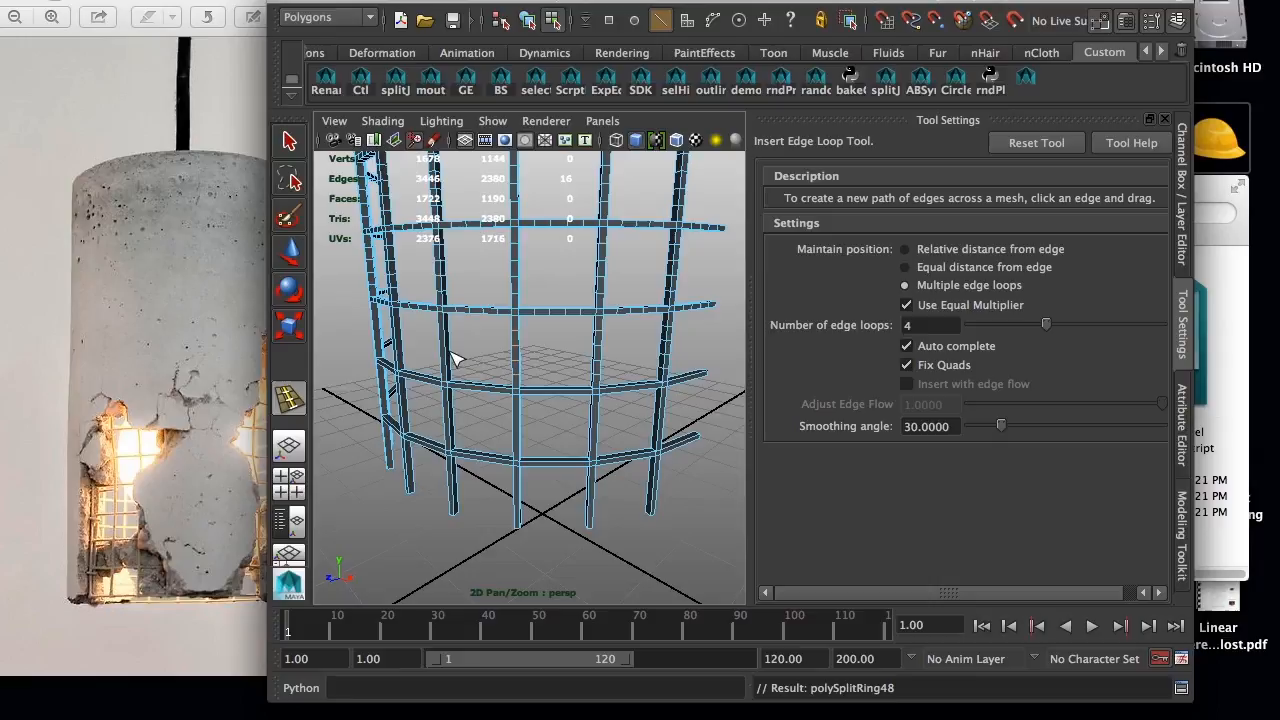
left_click(462, 376)
left_click(478, 390)
left_click(466, 440)
left_click(455, 481)
left_click(457, 470)
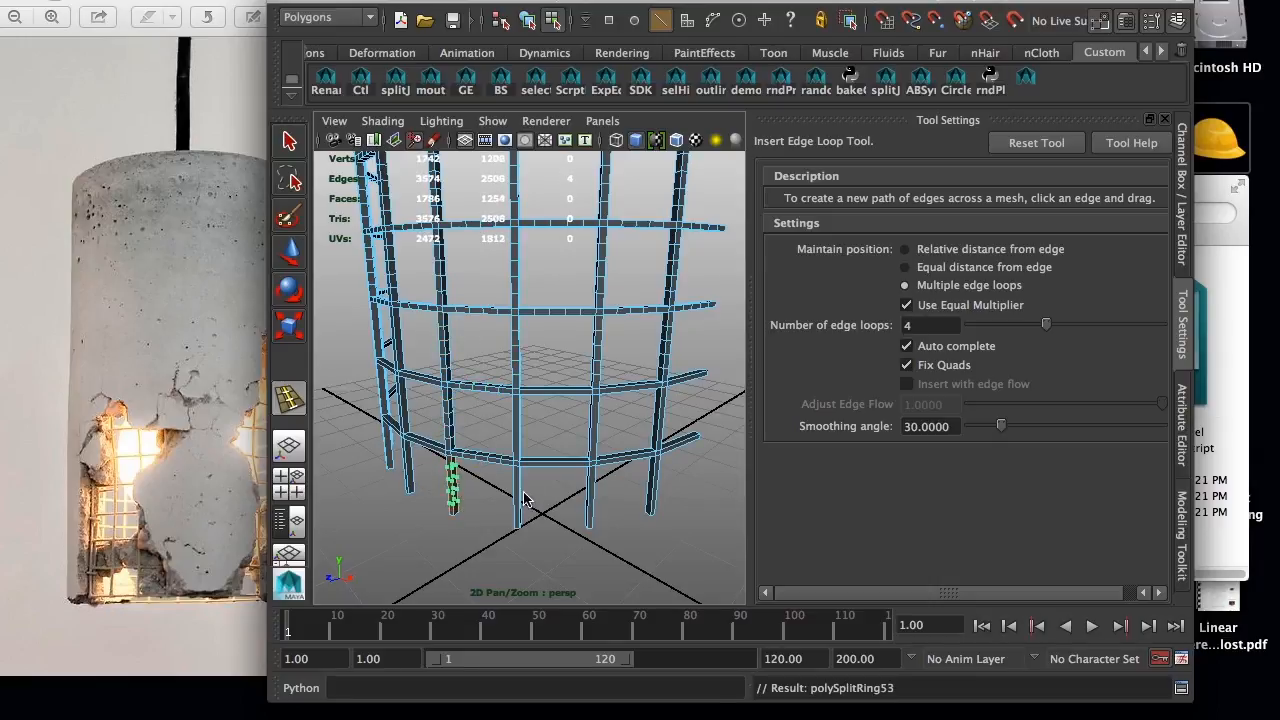
- Carry the four-loop subdivisions across the remaining columns of the lower two rows, including the hanging and projecting wire ends
left_click(517, 486)
left_click(547, 465)
left_click(552, 390)
left_click(516, 428)
left_click(590, 490)
left_click(621, 458)
left_click(657, 422)
left_click(657, 478)
left_click(677, 438)
left_click(680, 386)
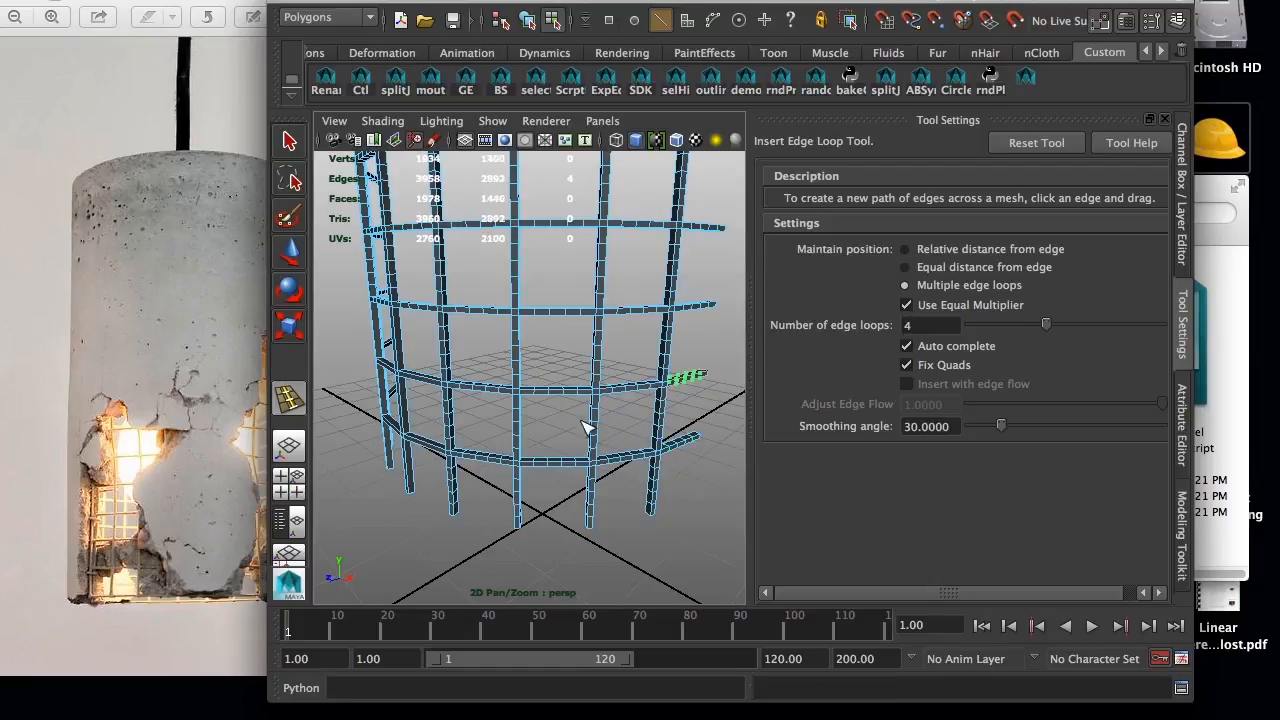
- On the grid's opposite side, insert four edge loops into the segments leading down to and along the second-lowest horizontal wire
left_click_drag(555, 420, 657, 423, "alt")
left_click(531, 368)
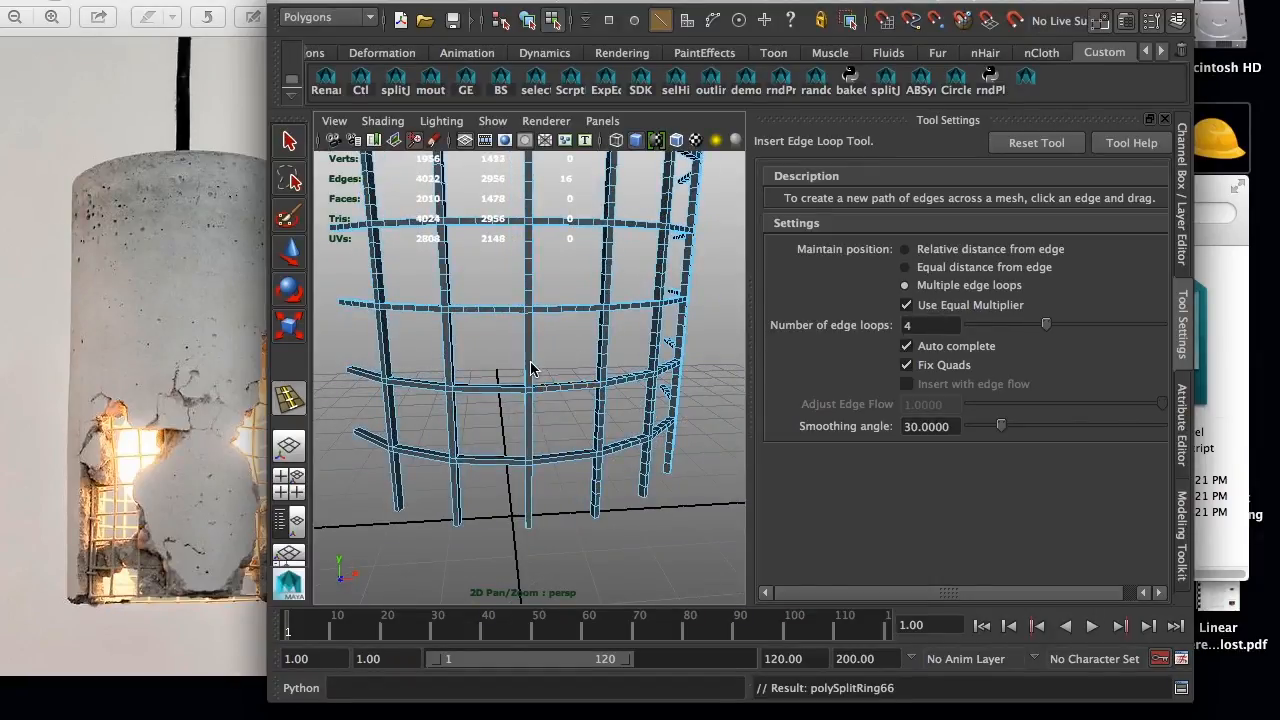
left_click(451, 360)
left_click(384, 345)
left_click(373, 377)
left_click(420, 384)
left_click(490, 387)
- Add four edge loops to each remaining segment around the lowest horizontal wire on that side, including the hanging vertical ends
left_click(490, 456)
left_click(562, 452)
left_click(451, 430)
left_click(388, 413)
left_click(383, 447)
left_click(425, 457)
left_click(457, 489)
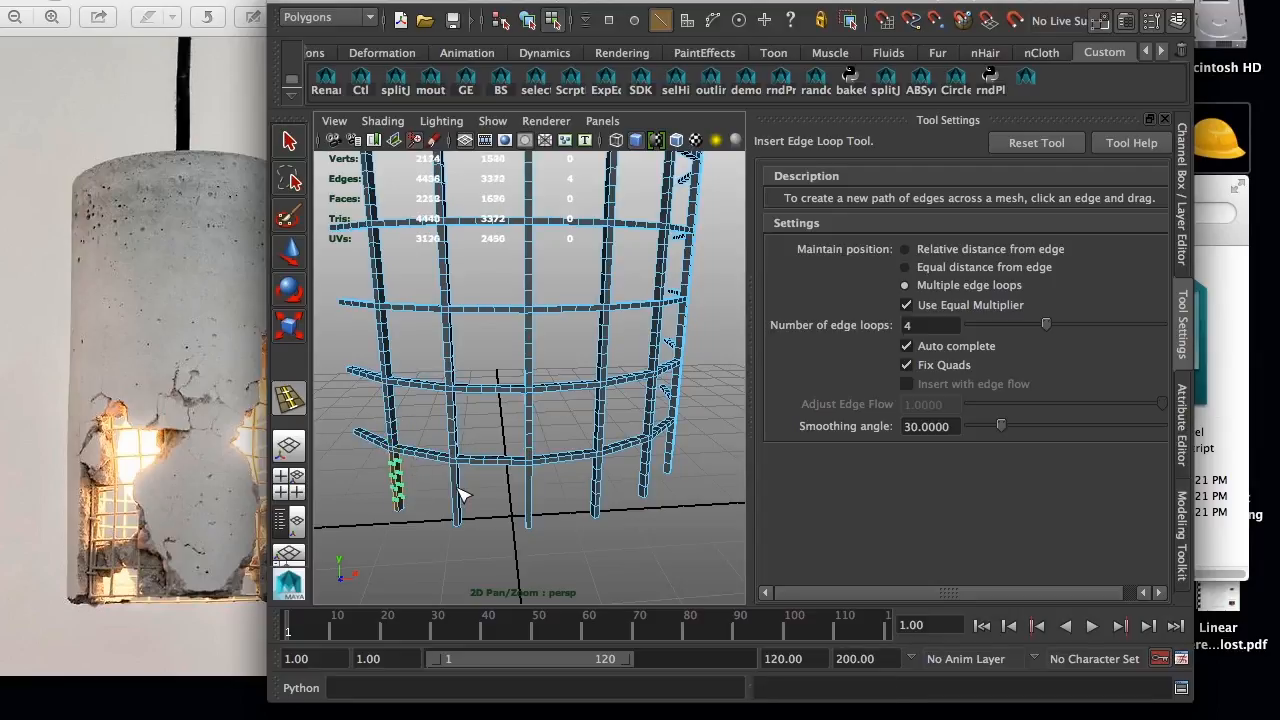
left_click(533, 497)
left_click(537, 497)
- Display the wire grid in smooth preview and return to object mode with the Move tool active
key("3")
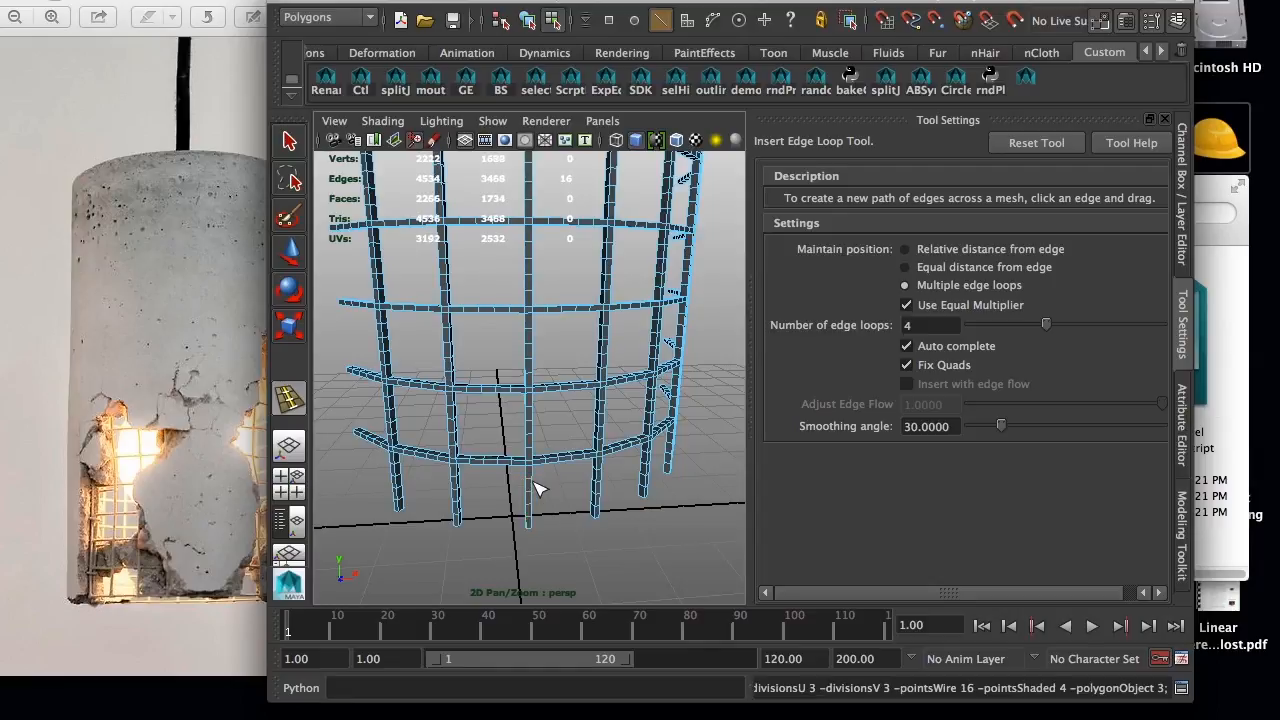
left_click_drag(551, 473, 535, 437, "alt")
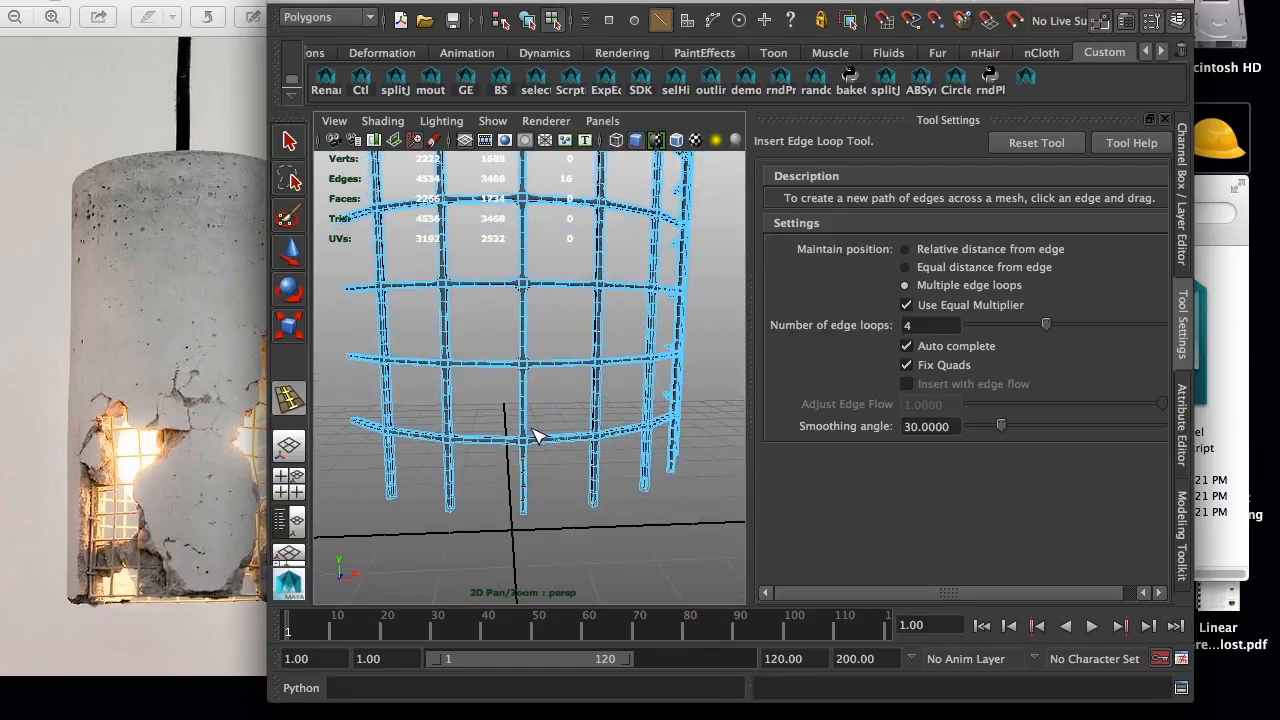
right_click_drag(541, 379, 545, 302)
key("w")
left_click_drag(568, 324, 562, 370, "alt")
scroll(510, 347, "down", 5)
scroll(568, 368, "up", 4)
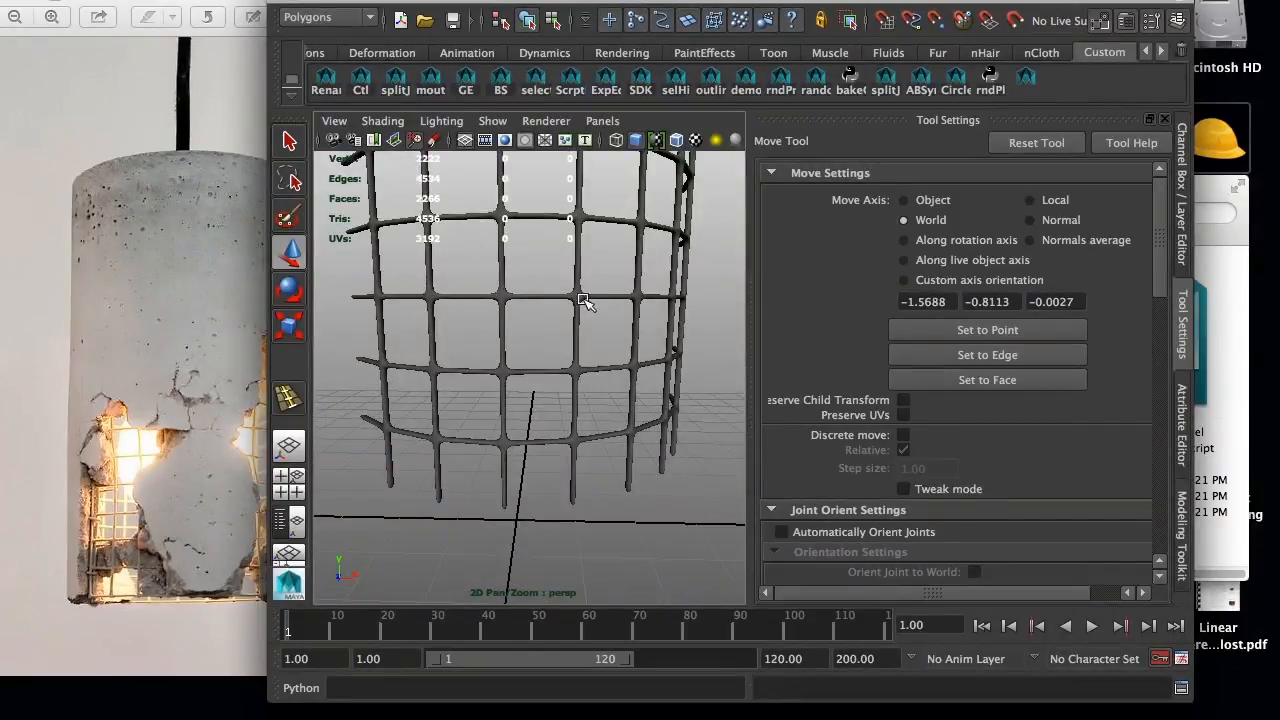
- Bring the concrete shell back into view around the wire grid and examine how the wires sit behind its openings
right_click_drag(572, 347, 552, 374, "alt")
left_click_drag(643, 453, 517, 441, "alt")
mouse_move(673, 399)
left_mouse_down("alt")
mouse_move(600, 428)
mouse_move(657, 408)
left_mouse_up("alt")
left_click(662, 416)
left_click_drag(730, 385, 490, 390, "alt")
right_click_drag(490, 390, 566, 449, "alt")
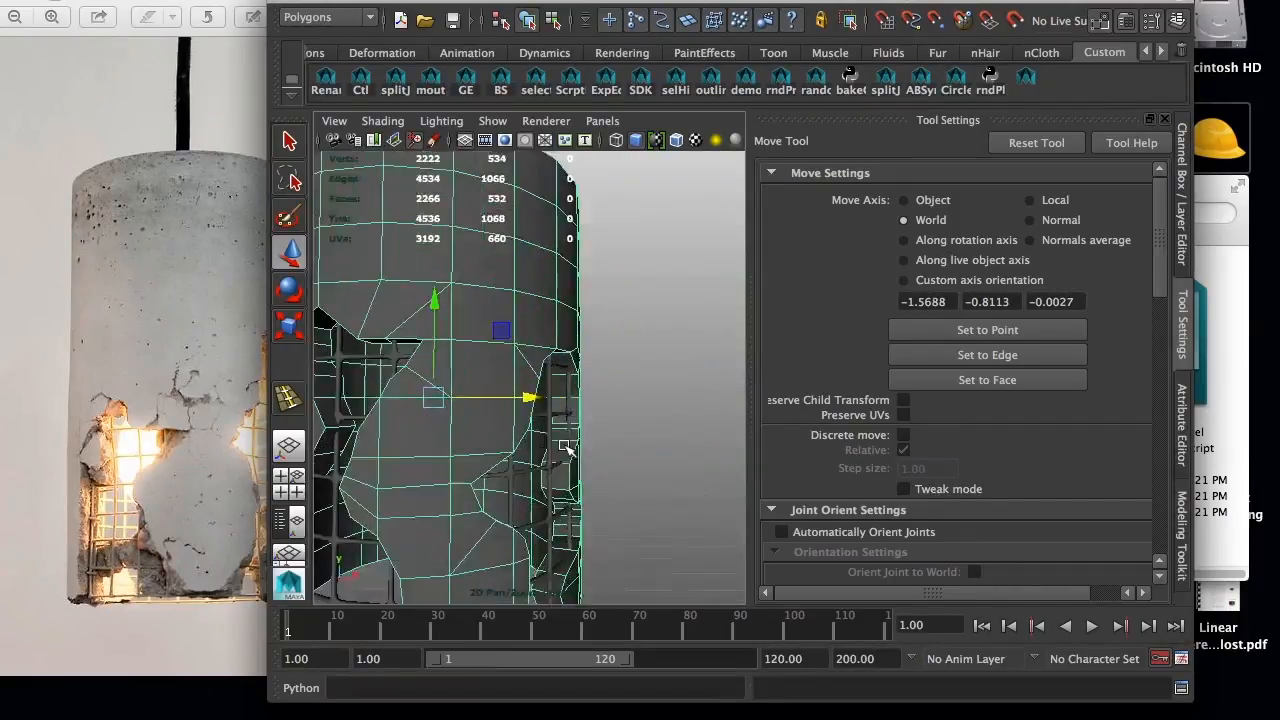
middle_click_drag(566, 449, 646, 380, "alt")
left_click_drag(646, 380, 611, 390, "alt")
left_click(698, 567)
left_click_drag(698, 567, 639, 549, "alt")
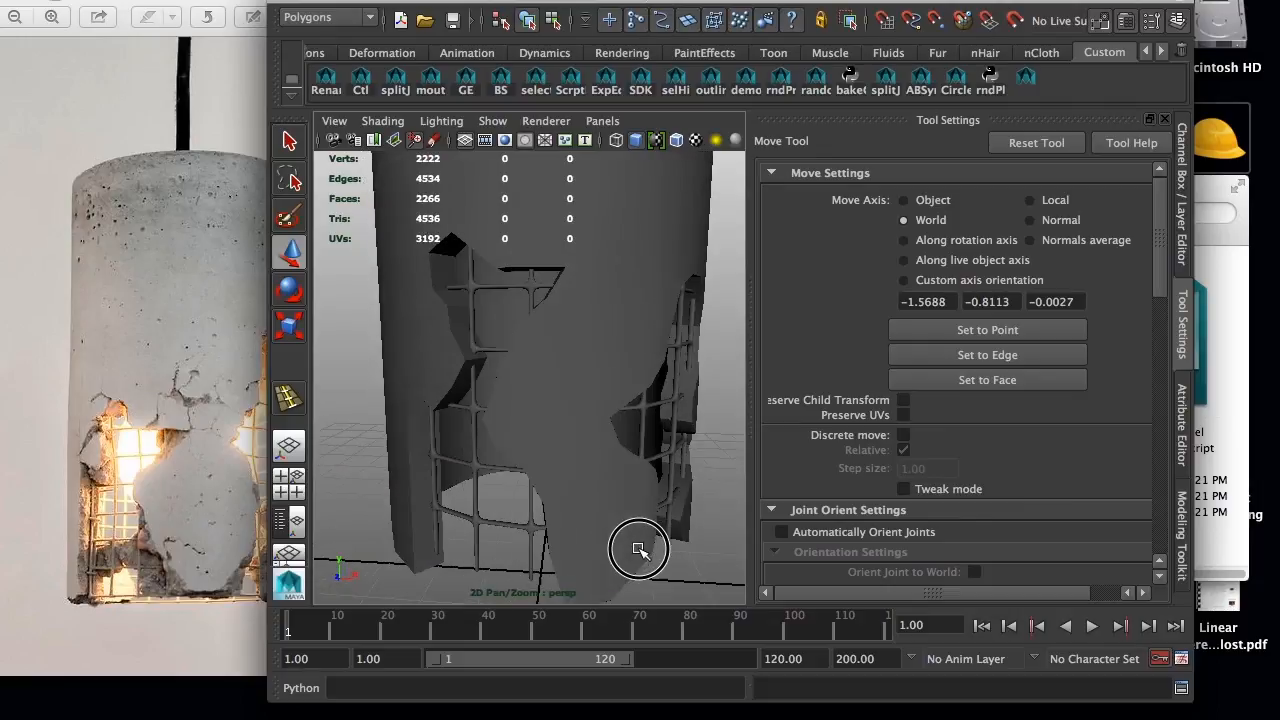
- Nudge the concrete shell slightly along the X axis relative to the wire grid, and deselect it
left_click(530, 336)
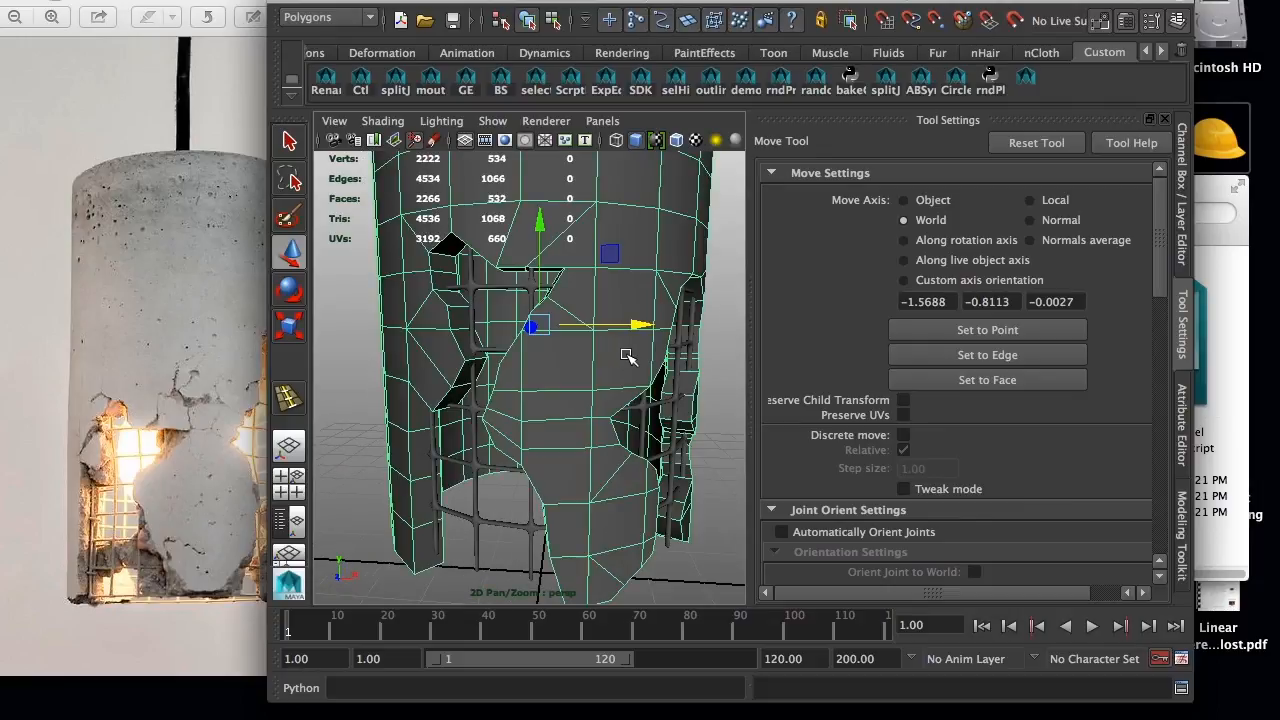
mouse_move(621, 318)
left_mouse_down()
mouse_move(654, 314)
mouse_move(606, 320)
mouse_move(651, 317)
mouse_move(632, 325)
left_mouse_up()
left_click(723, 429)
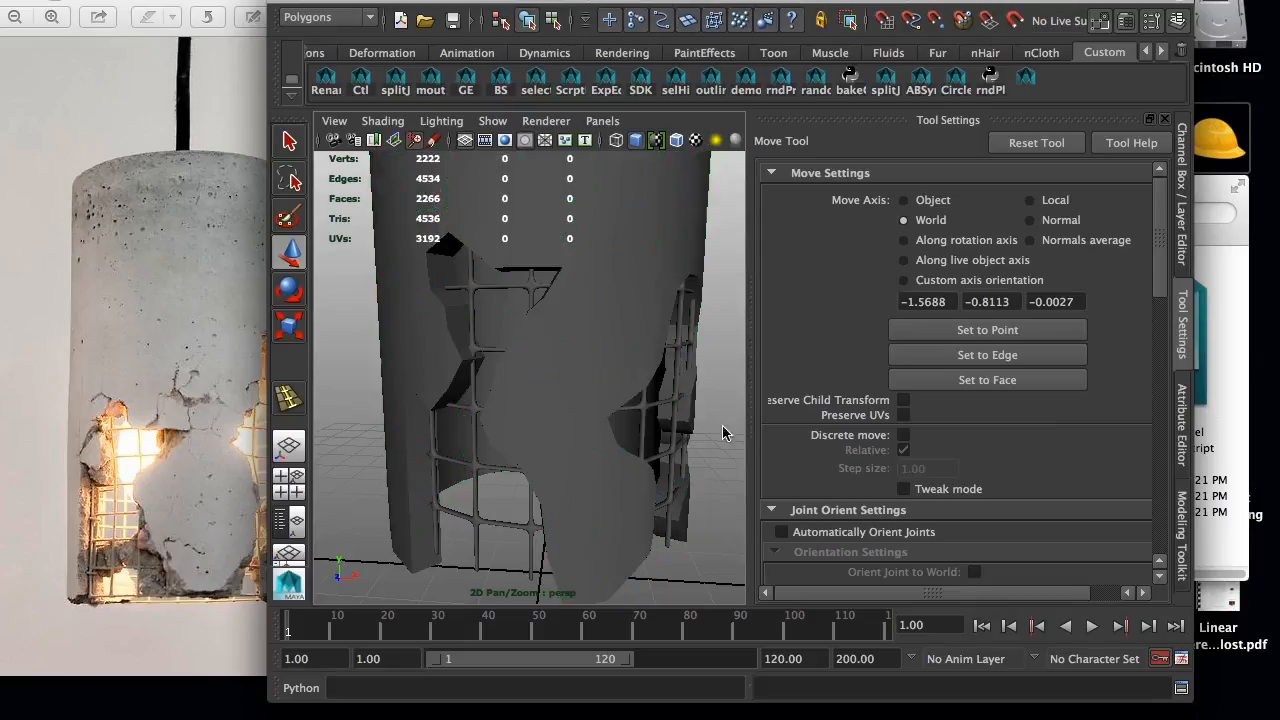
- Examine the shell in smooth preview and again unsmoothed, checking its openings and the wires behind them from several sides
scroll(628, 446, "down", 5)
left_click_drag(628, 446, 489, 338, "alt")
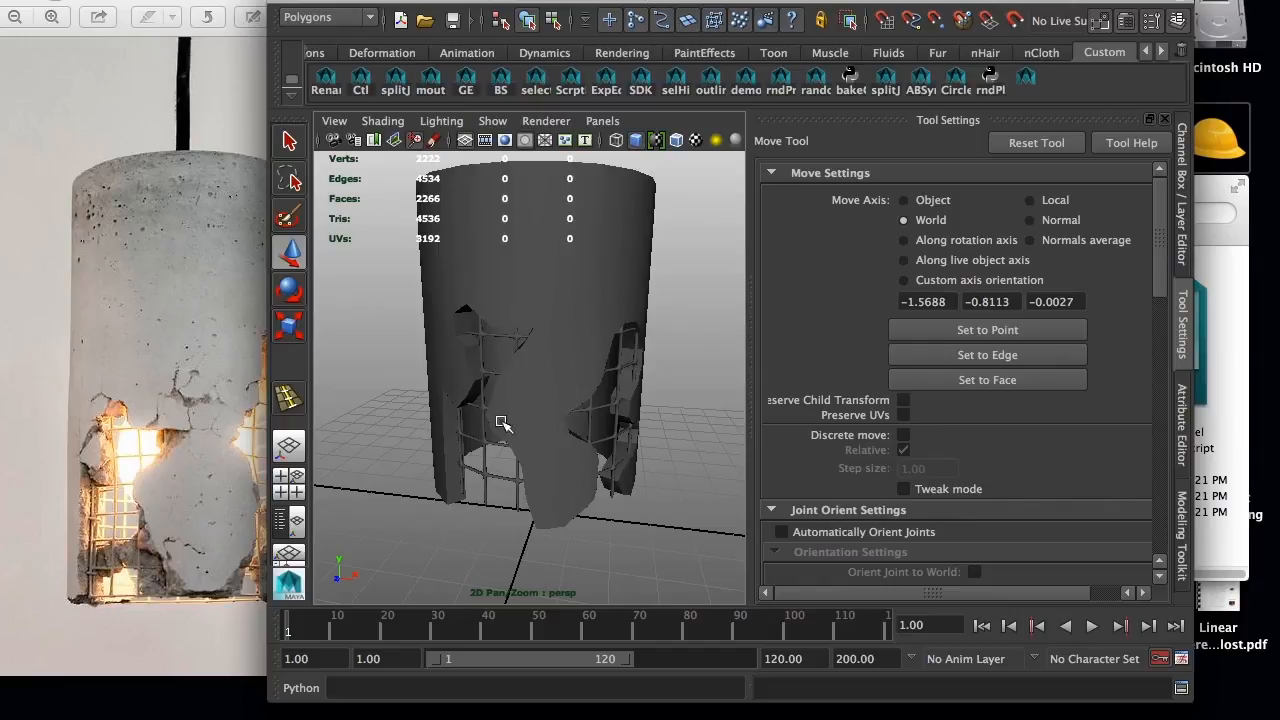
left_click(533, 408)
mouse_move(525, 424)
left_mouse_down("alt")
mouse_move(523, 449)
mouse_move(560, 443)
mouse_move(397, 420)
mouse_move(489, 366)
mouse_move(640, 420)
mouse_move(643, 400)
mouse_move(514, 388)
mouse_move(509, 400)
mouse_move(226, 432)
left_mouse_up("alt")
left_click(489, 366)
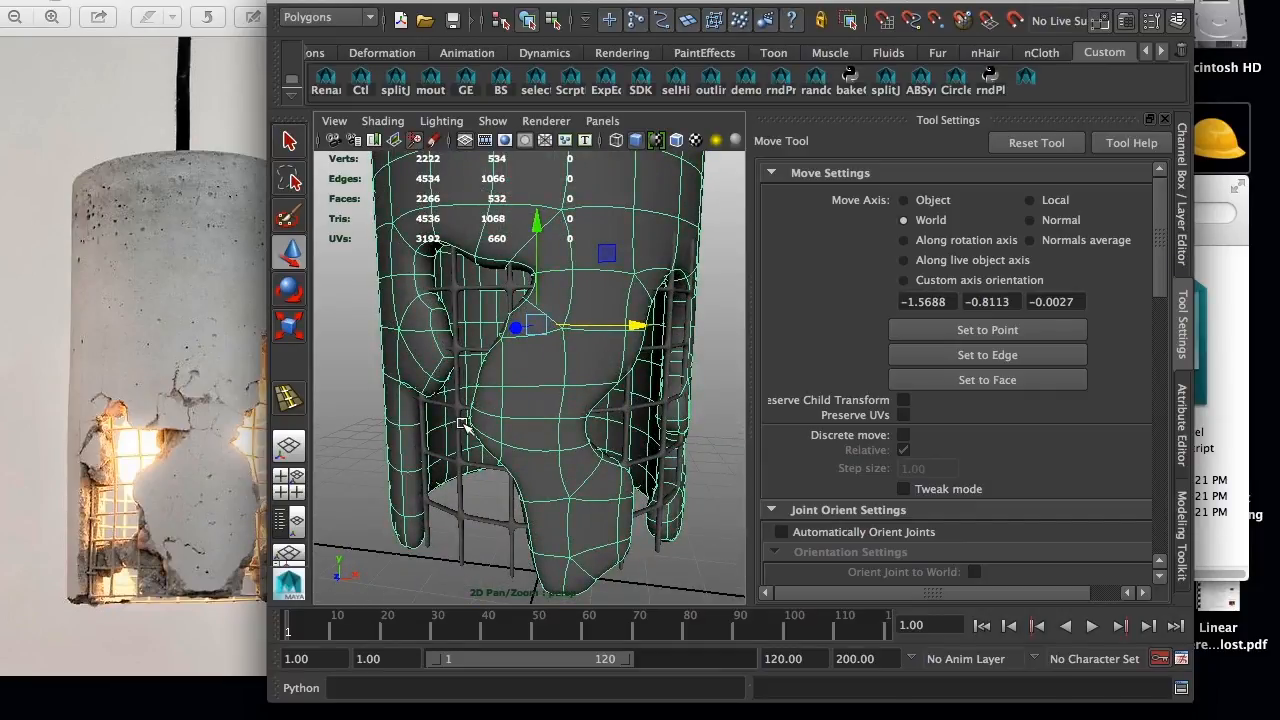
key("1")
left_click(723, 466)
right_click_drag(723, 466, 523, 386, "alt")
left_click(517, 340)
left_click_drag(523, 386, 526, 358, "alt")
right_click_drag(526, 358, 598, 425, "alt")
left_click(505, 467)
left_click(513, 540)
left_click_drag(537, 420, 595, 430, "alt")
- Save the scene as lampSubD01.mb in the scenes folder
left_click(453, 22)
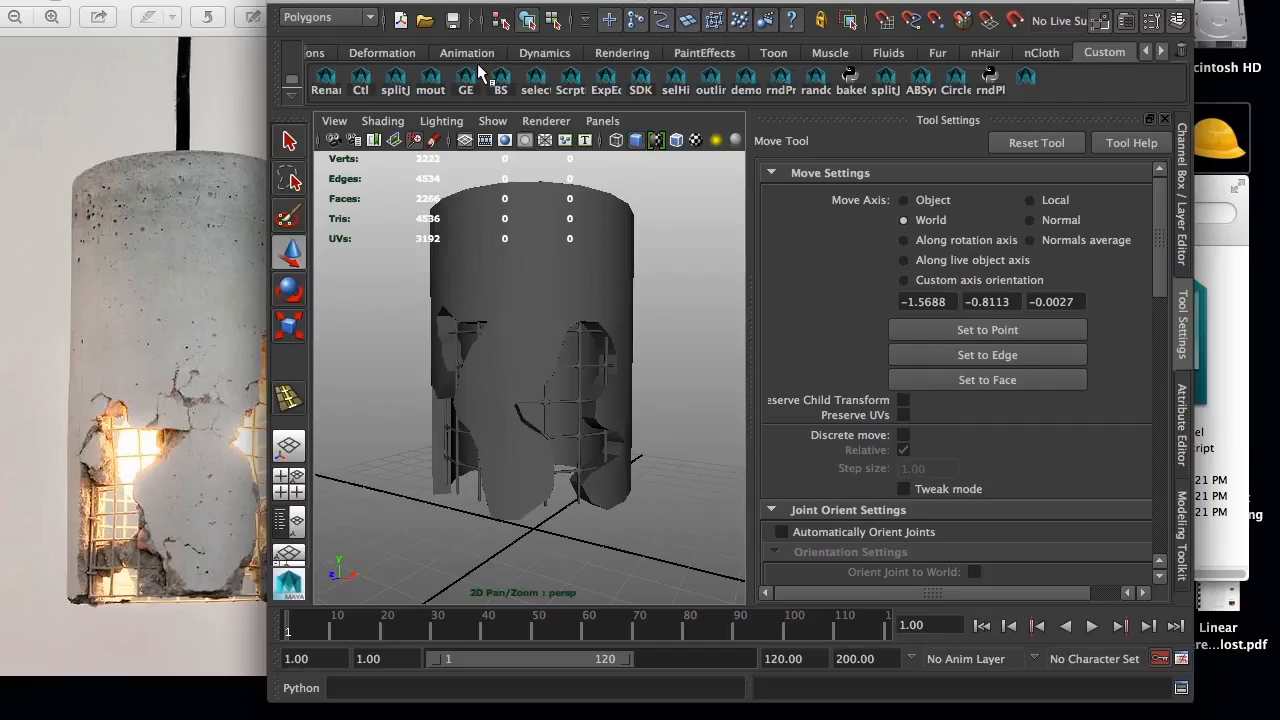
key("BackSpace")
type("lam.mb")
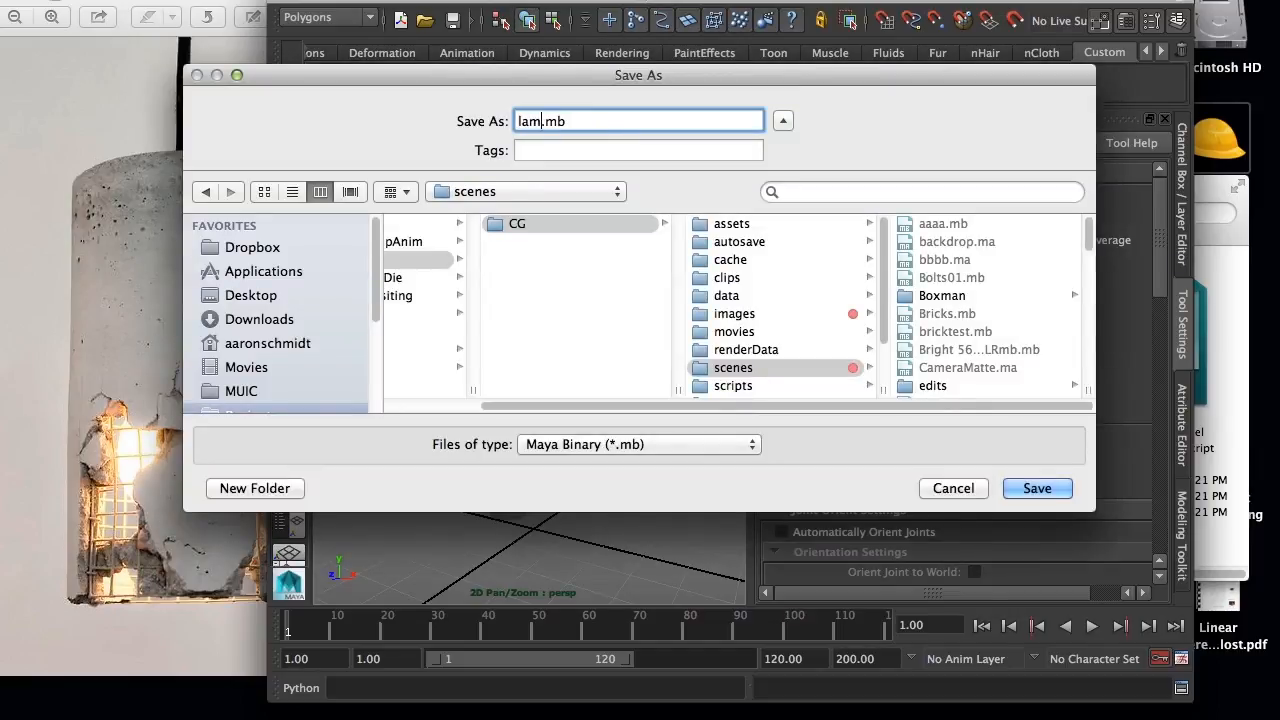
type("pSubD01")
left_click(1030, 488)
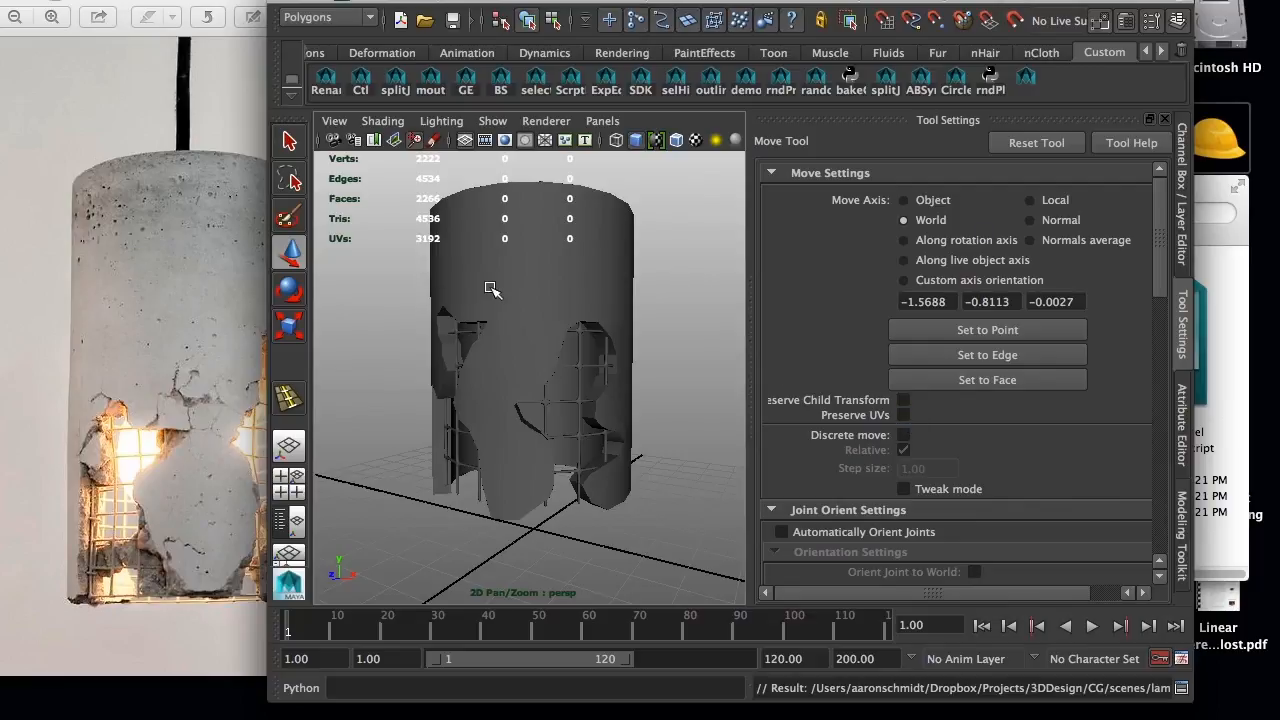
- Select the concrete shell and compare its broken openings with the reference photo from several angles
left_click(580, 343)
mouse_move(580, 343)
left_mouse_down("alt")
mouse_move(537, 357)
mouse_move(600, 349)
left_mouse_up("alt")
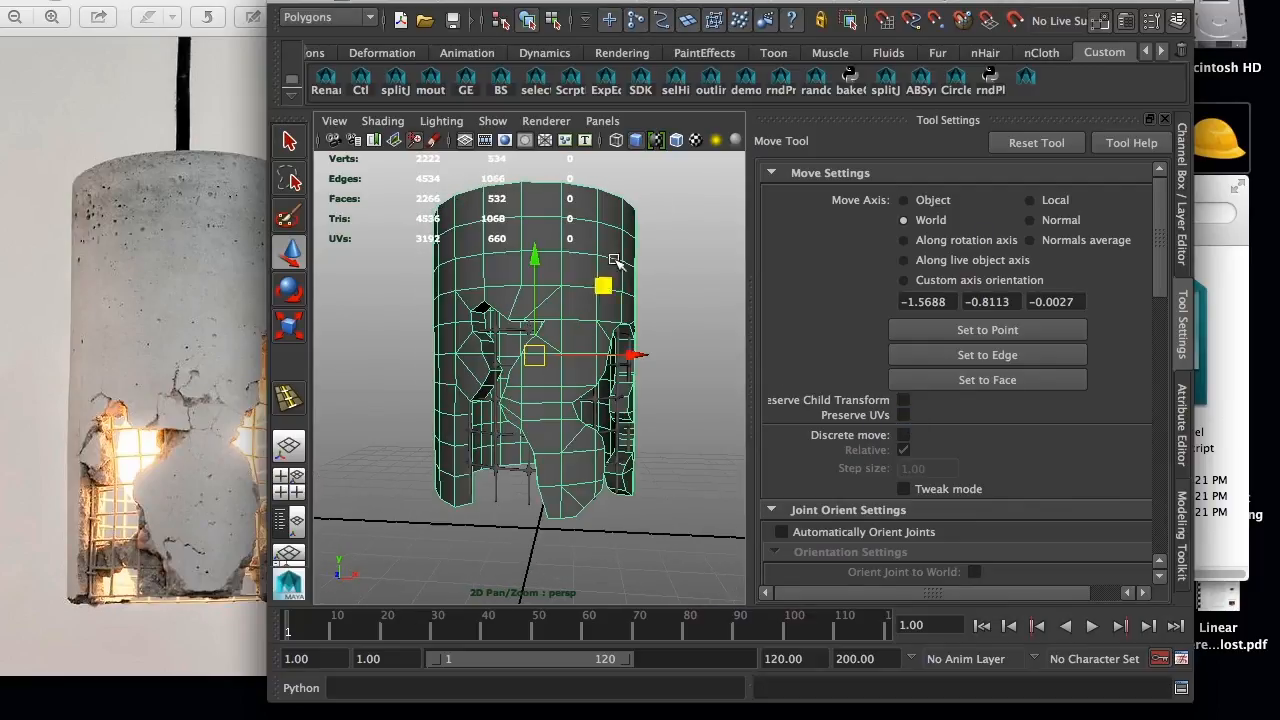
left_click_drag(660, 235, 645, 240, "alt")
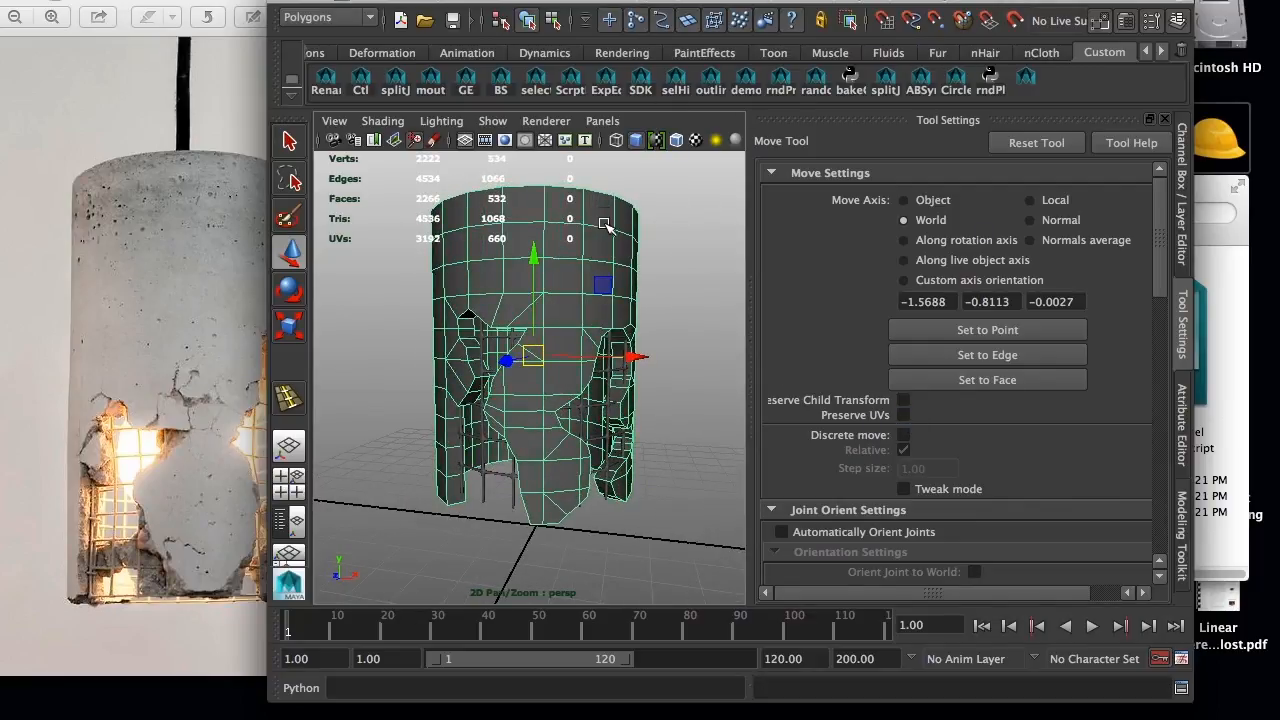
right_click_drag(508, 363, 588, 240, "alt")
right_click_drag(646, 298, 570, 300, "alt")
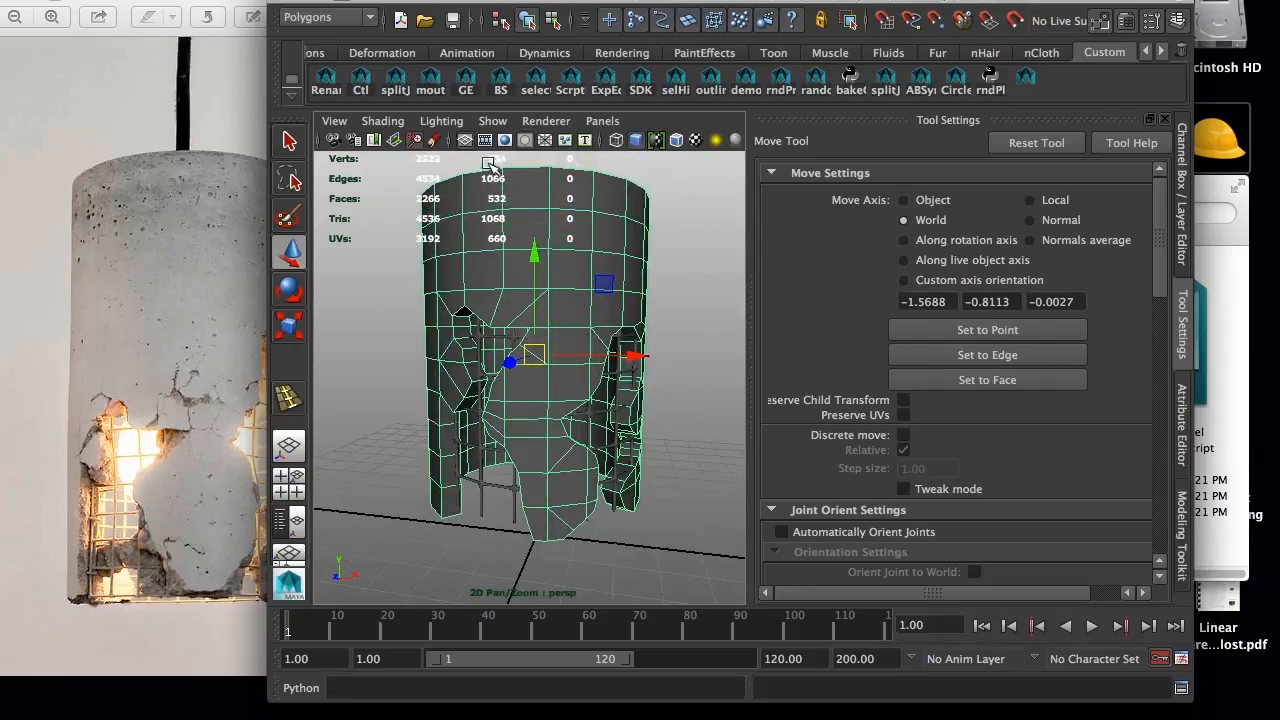
mouse_move(570, 313)
left_mouse_down("alt")
mouse_move(437, 297)
mouse_move(543, 294)
mouse_move(523, 283)
mouse_move(503, 303)
mouse_move(586, 291)
mouse_move(563, 318)
left_mouse_up("alt")
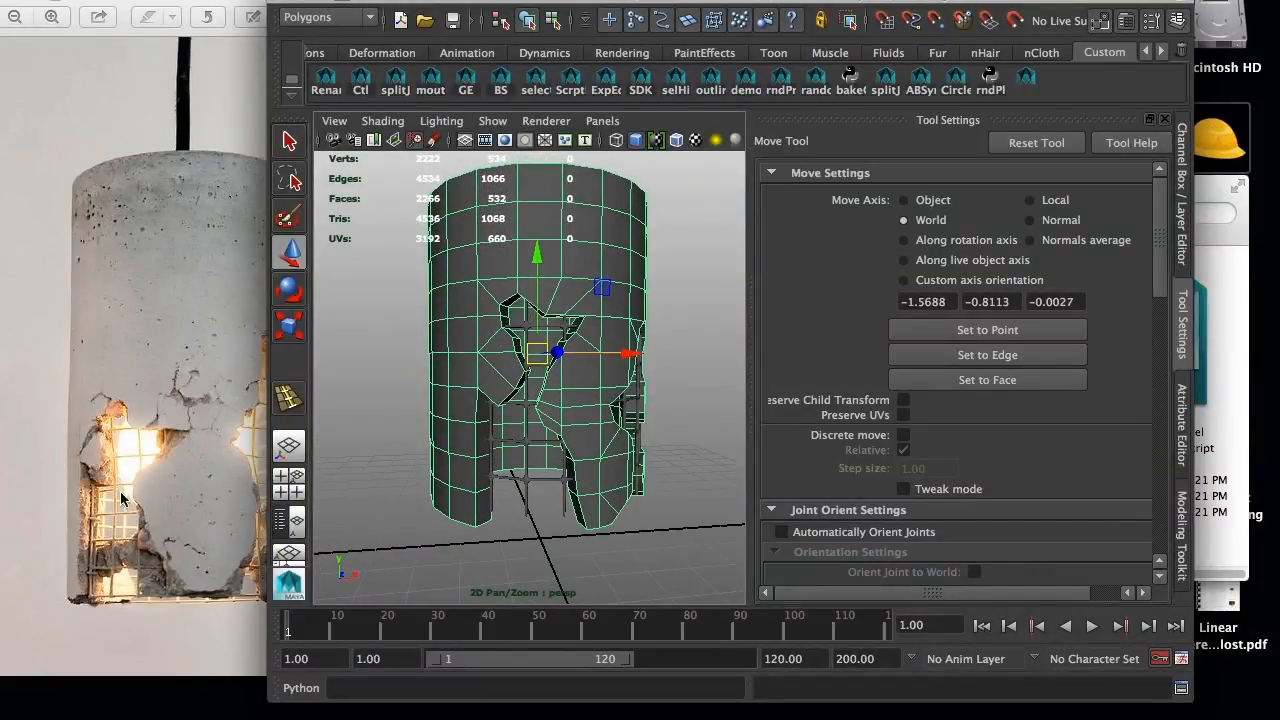
right_click_drag(560, 340, 586, 337, "alt")
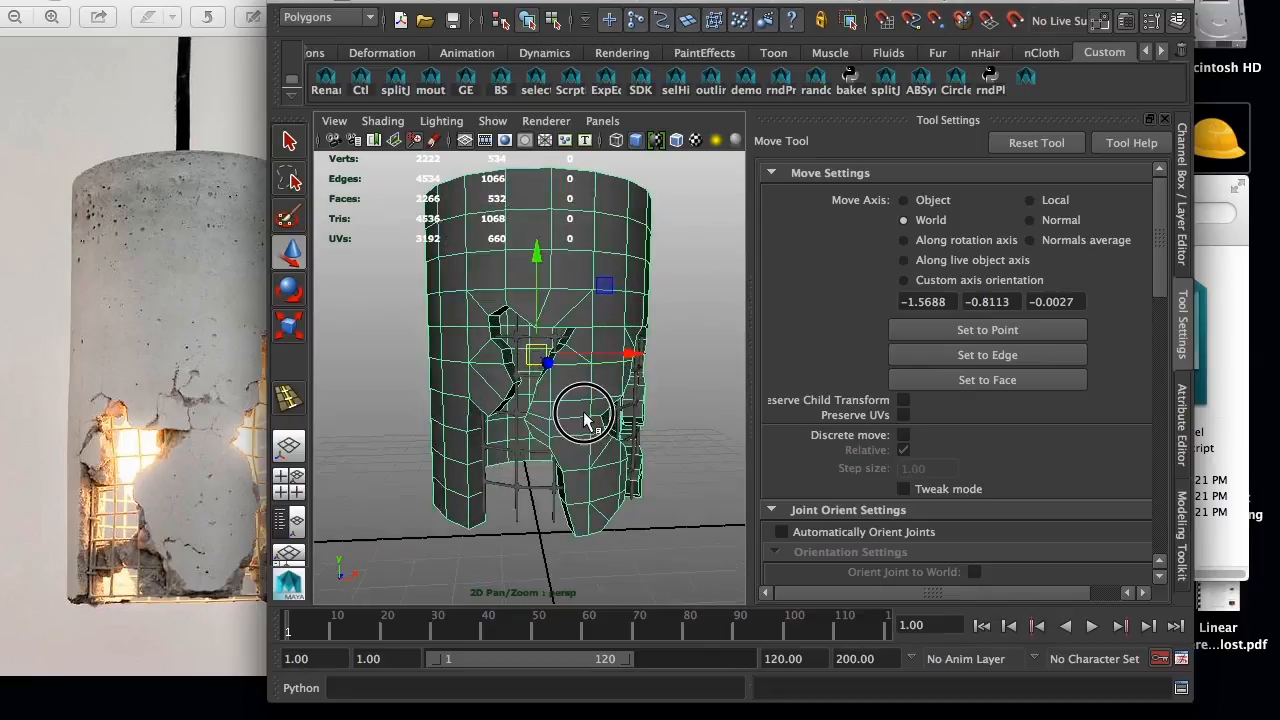
- Switch the wire grid to face selection and pick a face near a wire junction inside the jagged opening
left_click(512, 450)
right_click_drag(514, 455, 607, 417, "alt")
right_click_drag(503, 300, 505, 352)
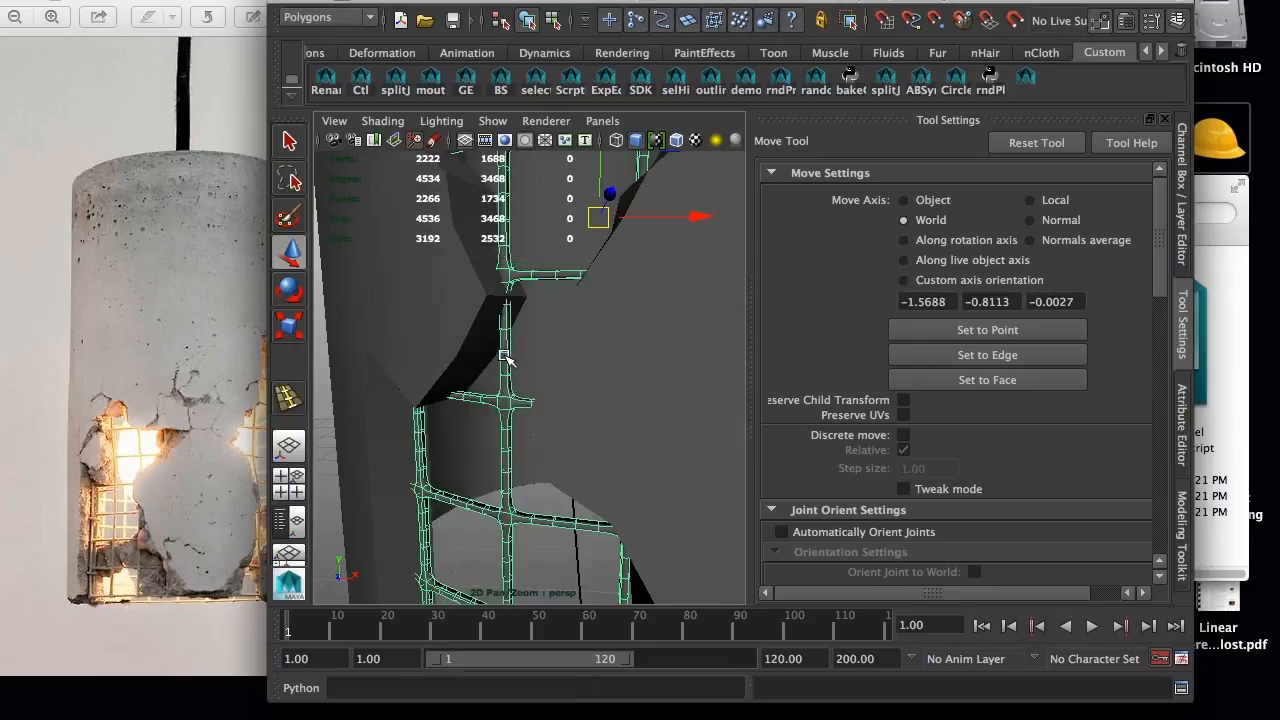
left_click(510, 428)
left_click_drag(515, 400, 586, 385, "alt")
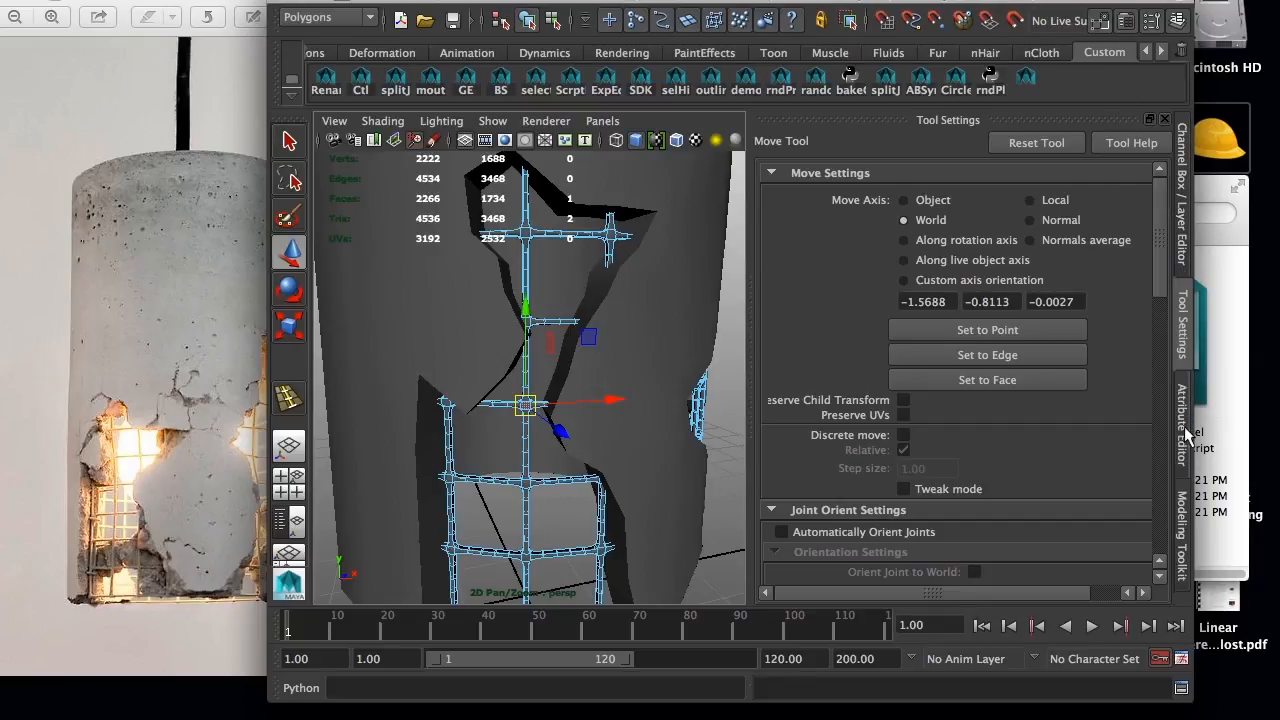
- Enable Soft Select for the Move tool and raise its falloff radius to 100
left_click_drag(1157, 272, 1157, 420)
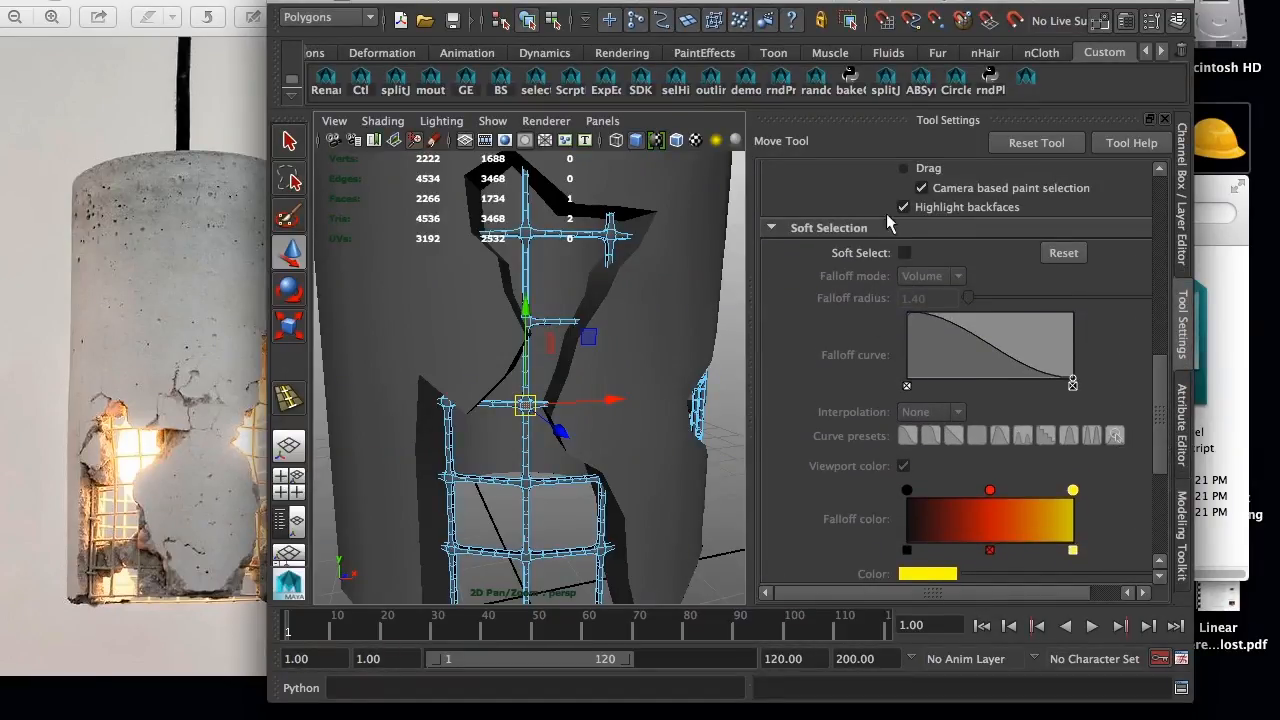
left_click(905, 254)
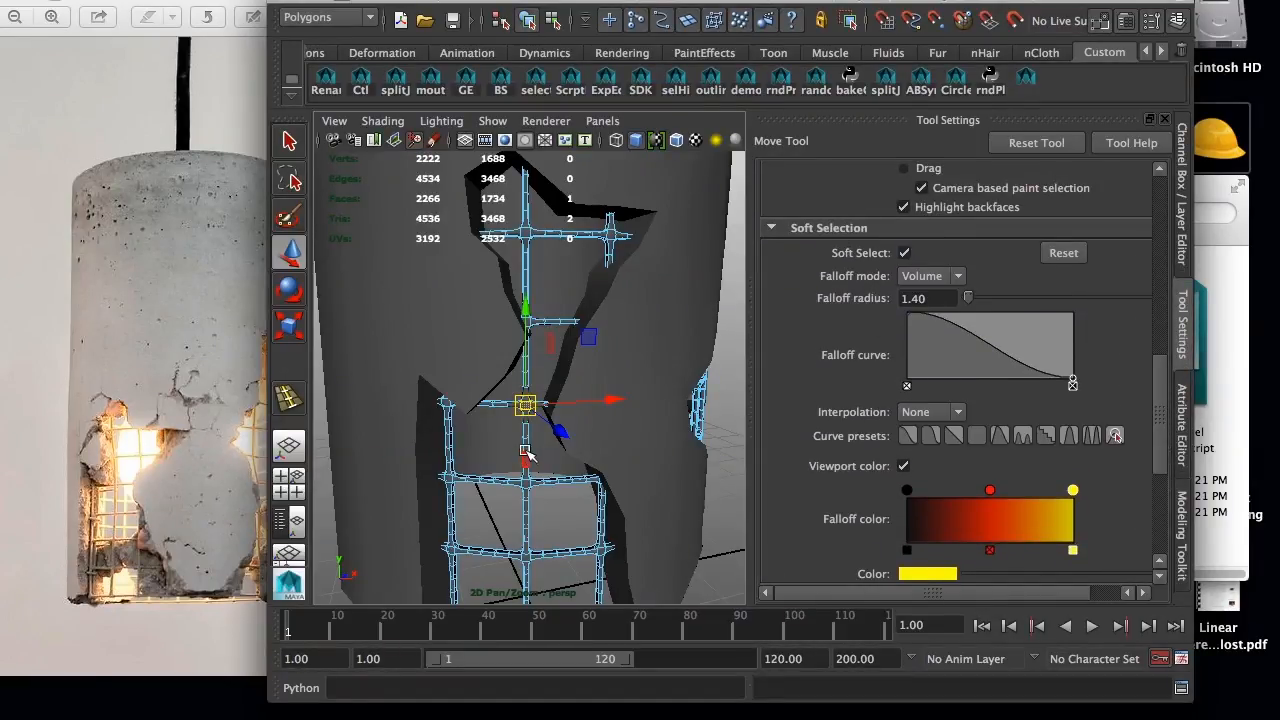
left_click_drag(526, 455, 503, 452, "alt")
left_click_drag(969, 302, 1134, 296)
left_click_drag(718, 403, 648, 416, "alt")
left_click_drag(1126, 300, 1190, 296)
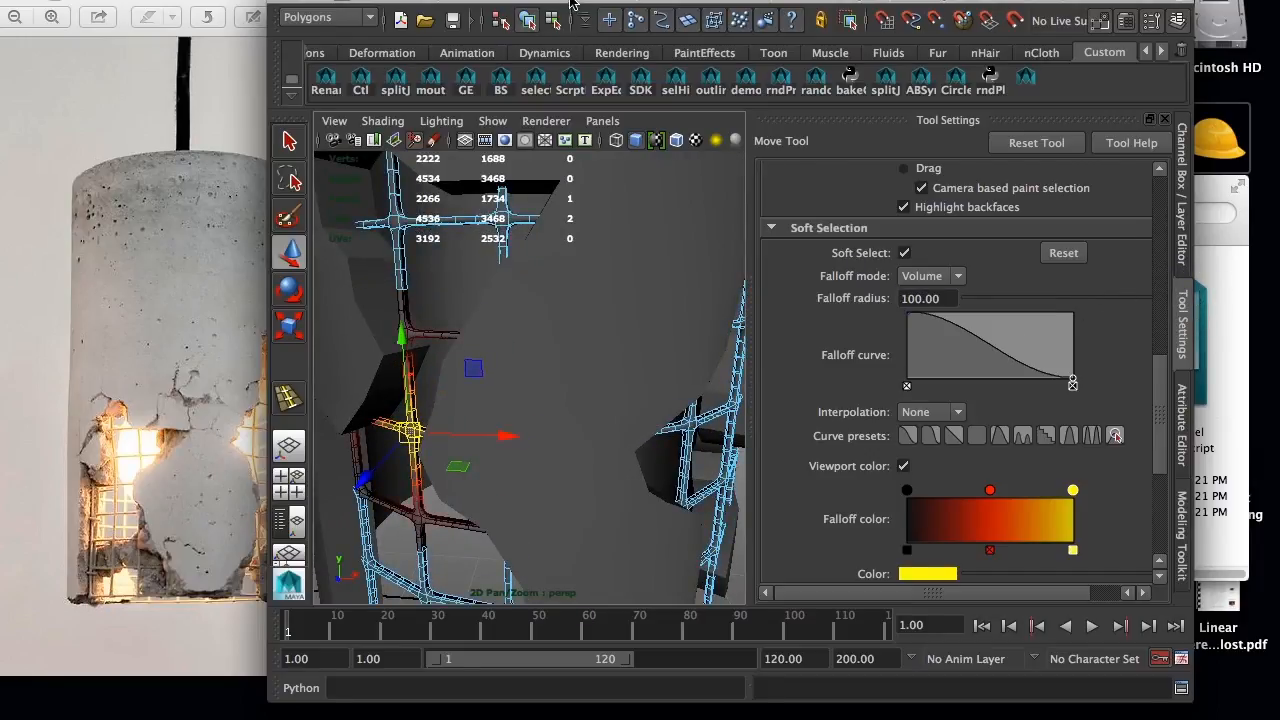
left_click_drag(573, 3, 589, 3)
- Select several faces along the vertical wire inside the opening and move them with soft falloff to bend the wire irregularly
left_click(428, 484)
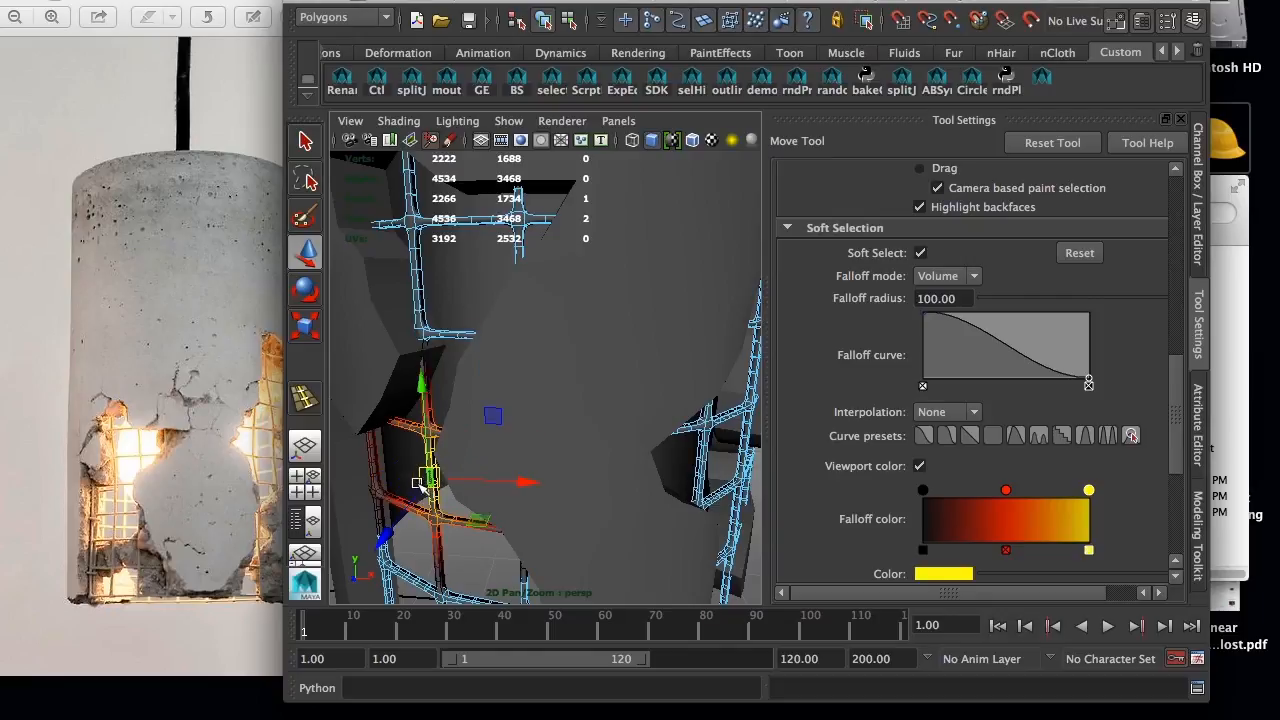
mouse_move(433, 463)
left_mouse_down("alt")
mouse_move(463, 477)
mouse_move(514, 457)
mouse_move(435, 480)
mouse_move(443, 457)
left_mouse_up("alt")
left_click(487, 375, "shift")
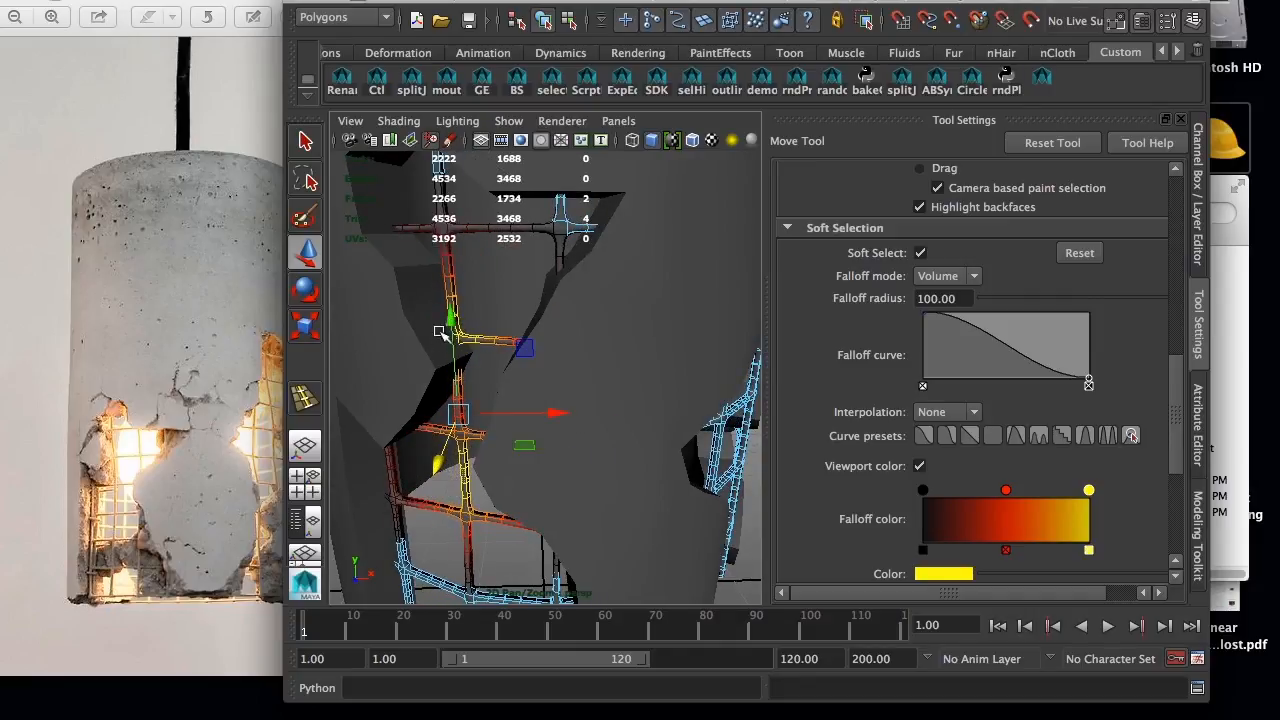
left_click_drag(446, 446, 466, 402, "alt")
left_click_drag(479, 482, 681, 432)
left_click_drag(532, 433, 542, 425)
left_click_drag(657, 289, 568, 378, "alt")
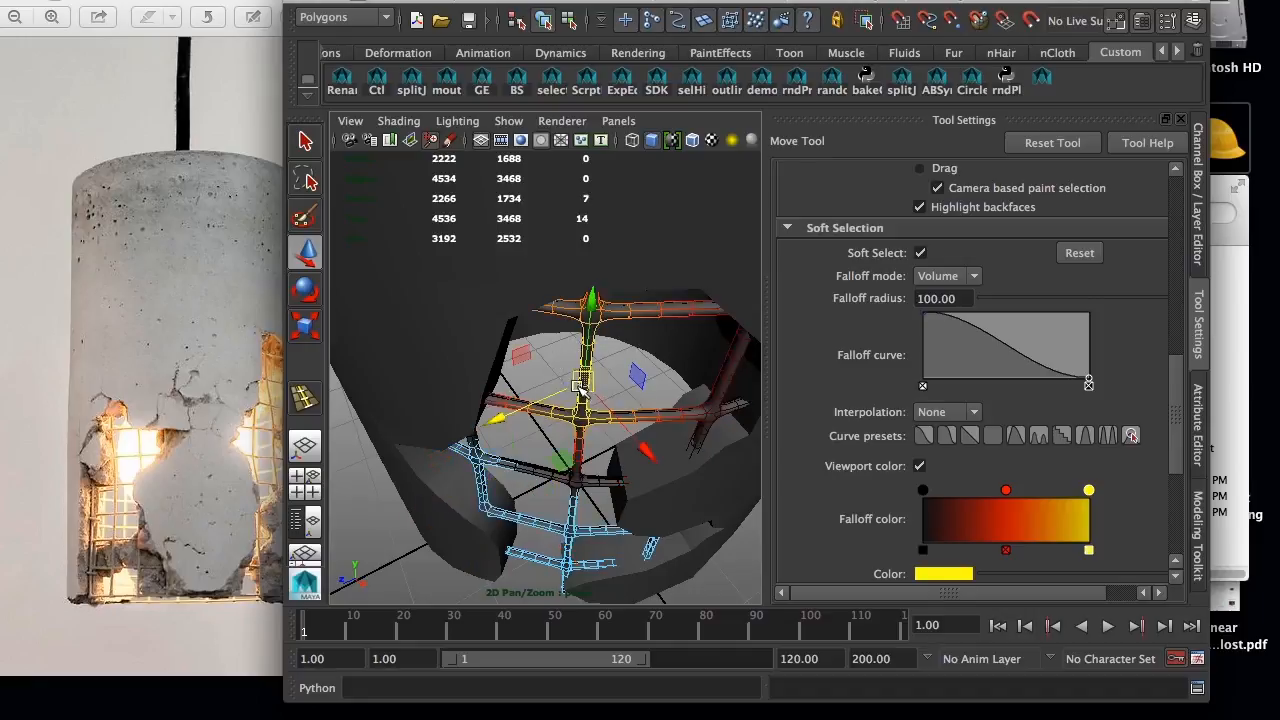
left_click_drag(650, 448, 637, 440)
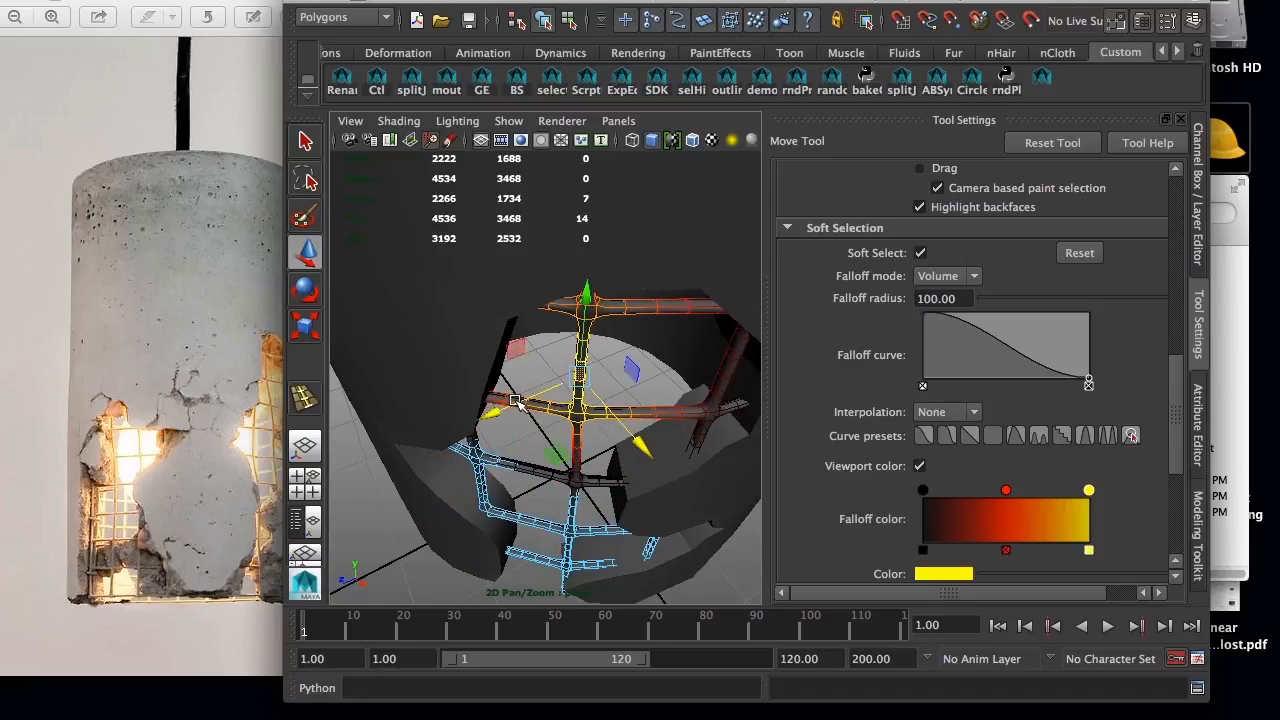
- Select a single face at the wire junction in the middle of the opening with the soft falloff around it
left_click(653, 367)
left_click(593, 413)
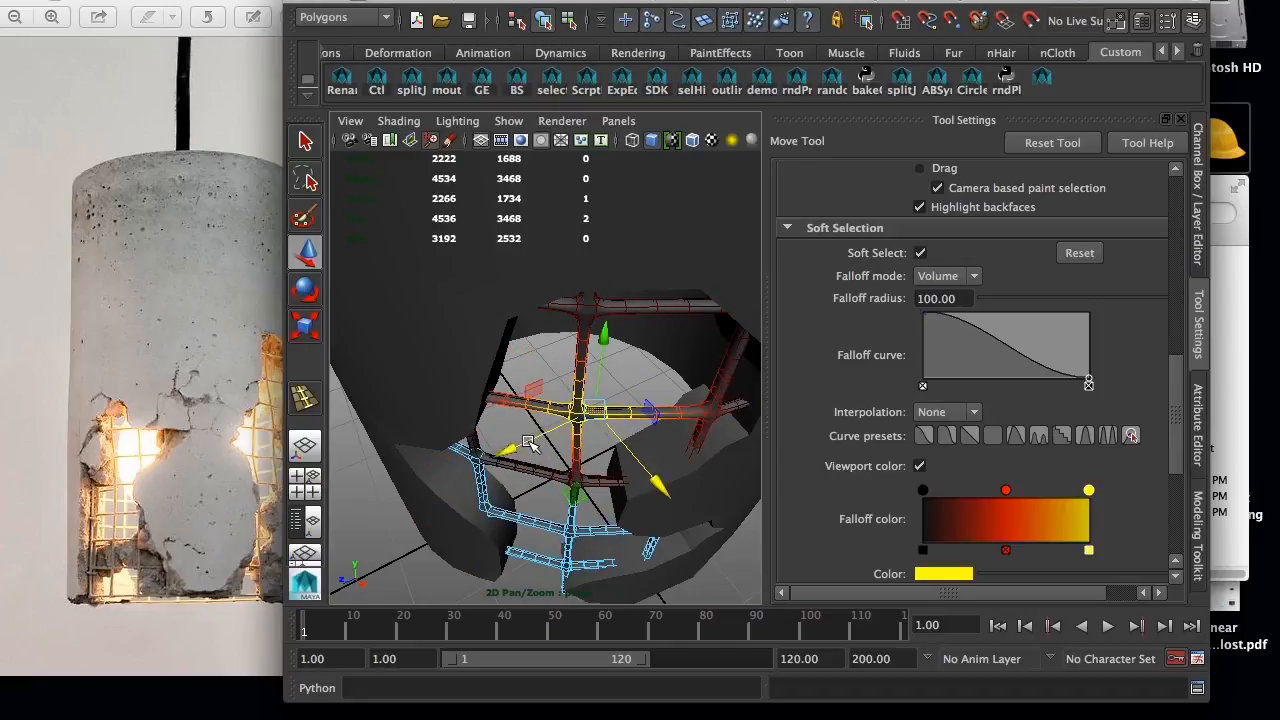
left_click_drag(600, 400, 651, 357, "alt")
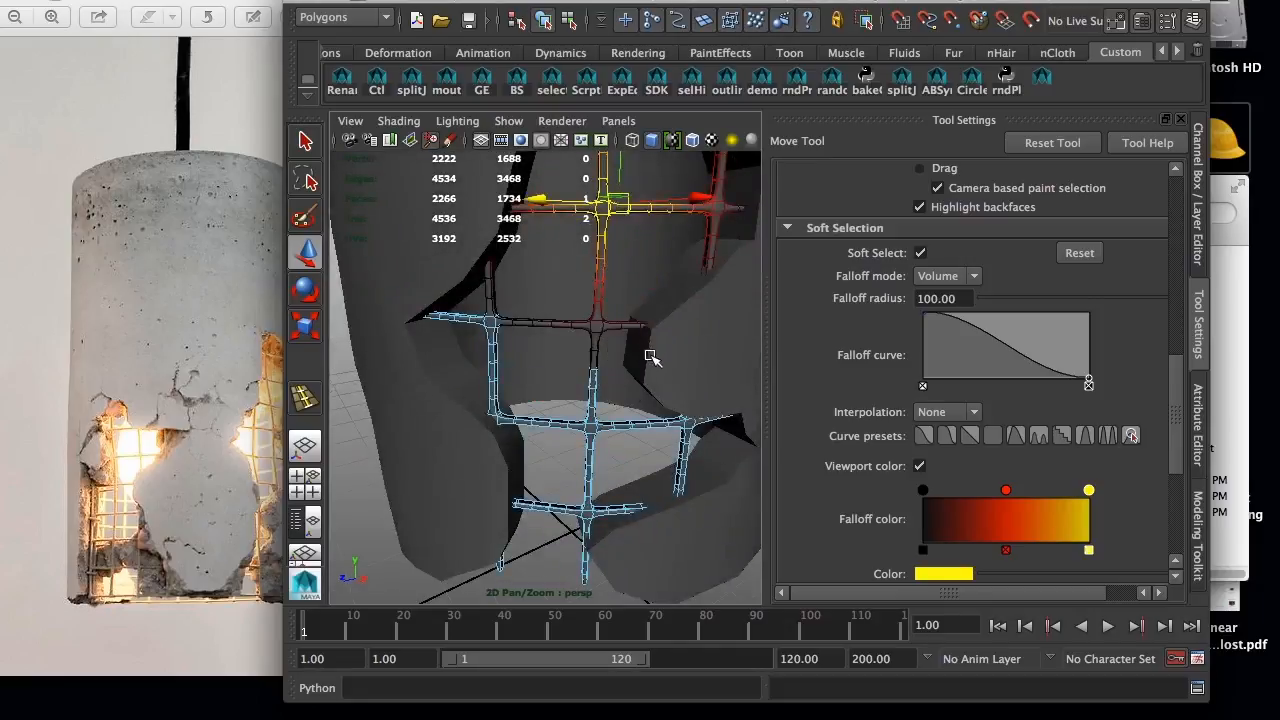
right_click_drag(651, 357, 594, 346, "alt")
middle_click_drag(594, 346, 582, 376, "alt")
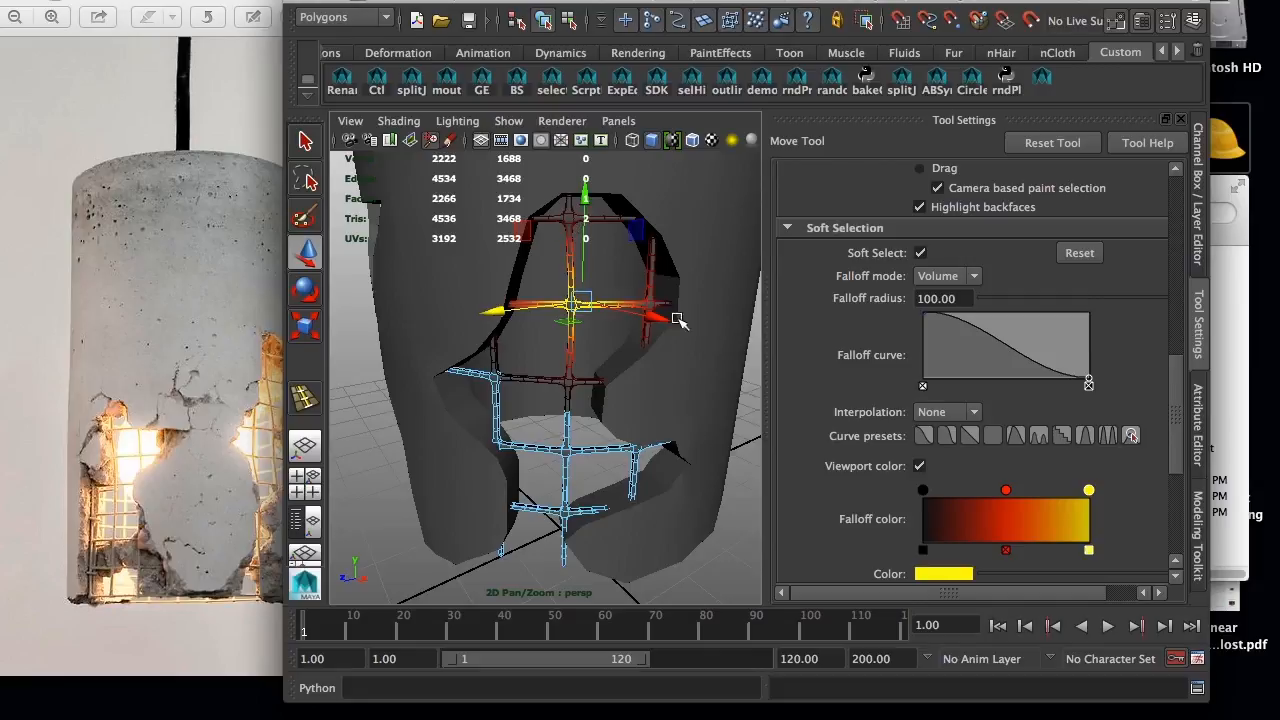
- Turn off Soft Select, return the wire grid to object mode and select the concrete shell
left_click(920, 253)
left_click(483, 273)
right_click_drag(574, 300, 660, 278)
left_click(562, 380)
right_click_drag(689, 450, 567, 420, "alt")
left_click_drag(567, 420, 654, 456, "alt")
left_click(661, 493)
left_click(539, 431)
left_click_drag(603, 283, 564, 336, "alt")
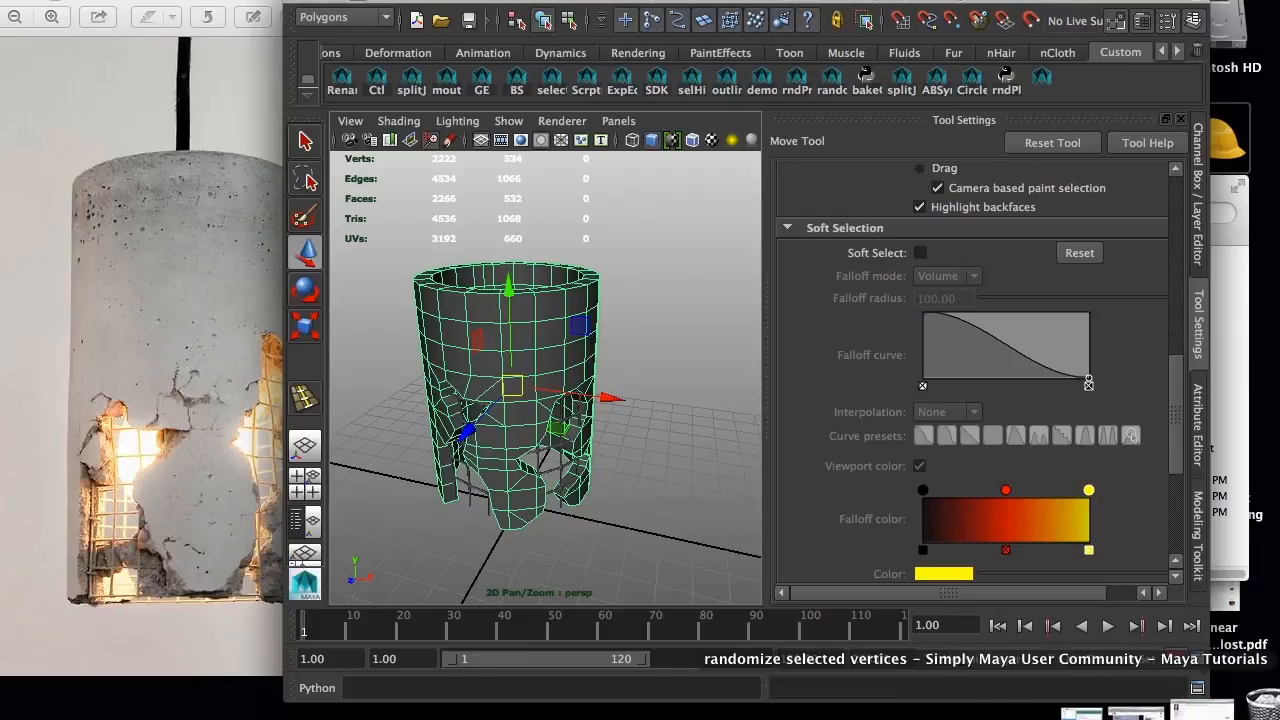
- Switch to the browser and review the Simply Maya forum thread on randomizing selected vertices
left_click(1225, 705)
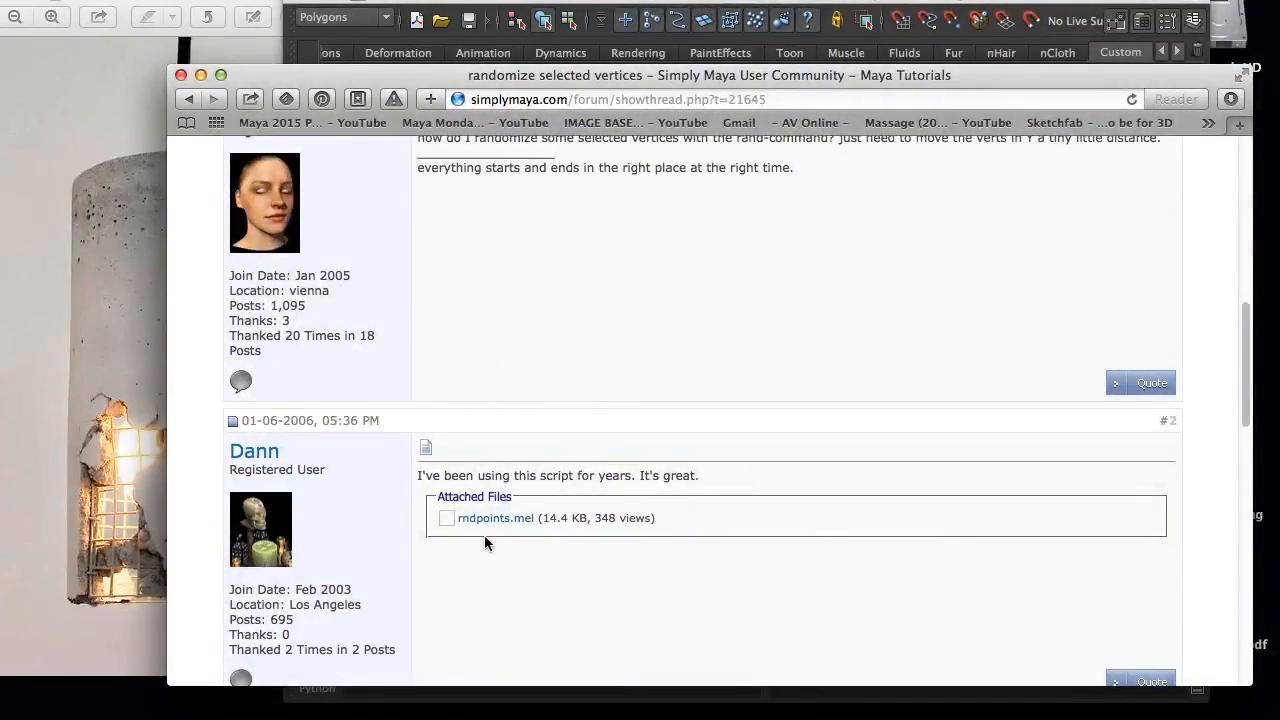
scroll(505, 480, "up", 2)
scroll(512, 440, "down", 5)
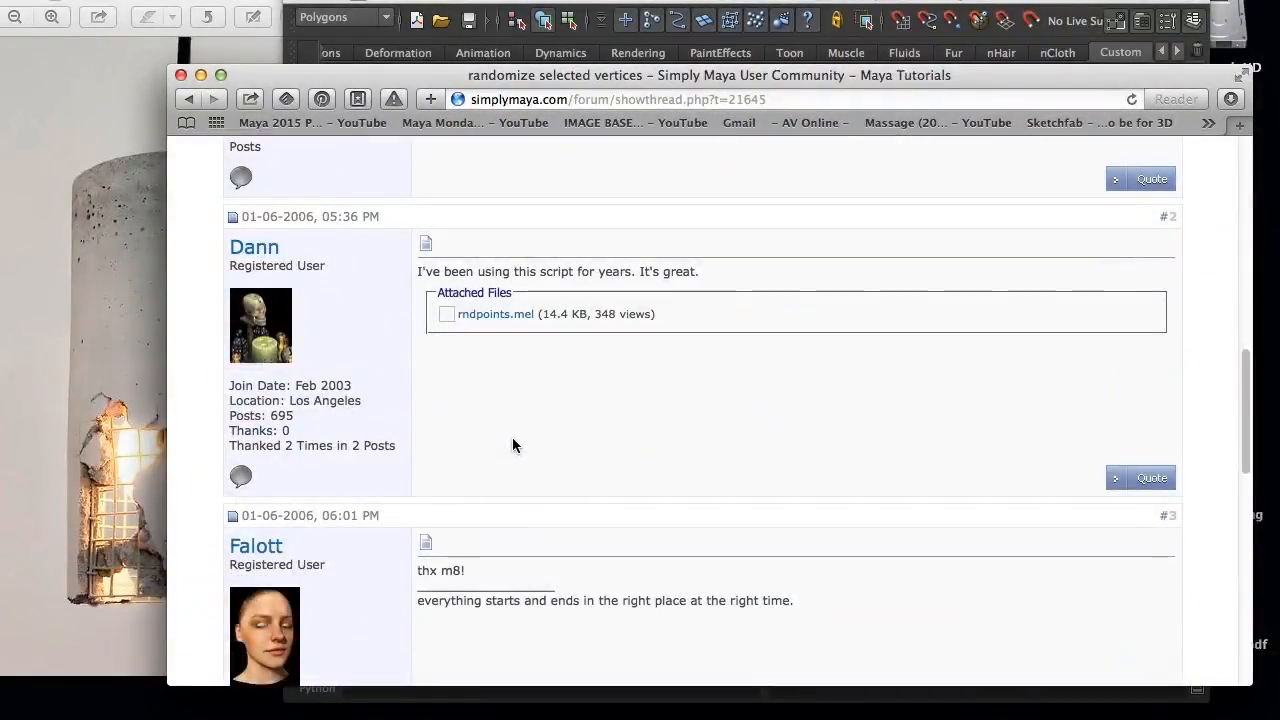
scroll(520, 357, "up", 5)
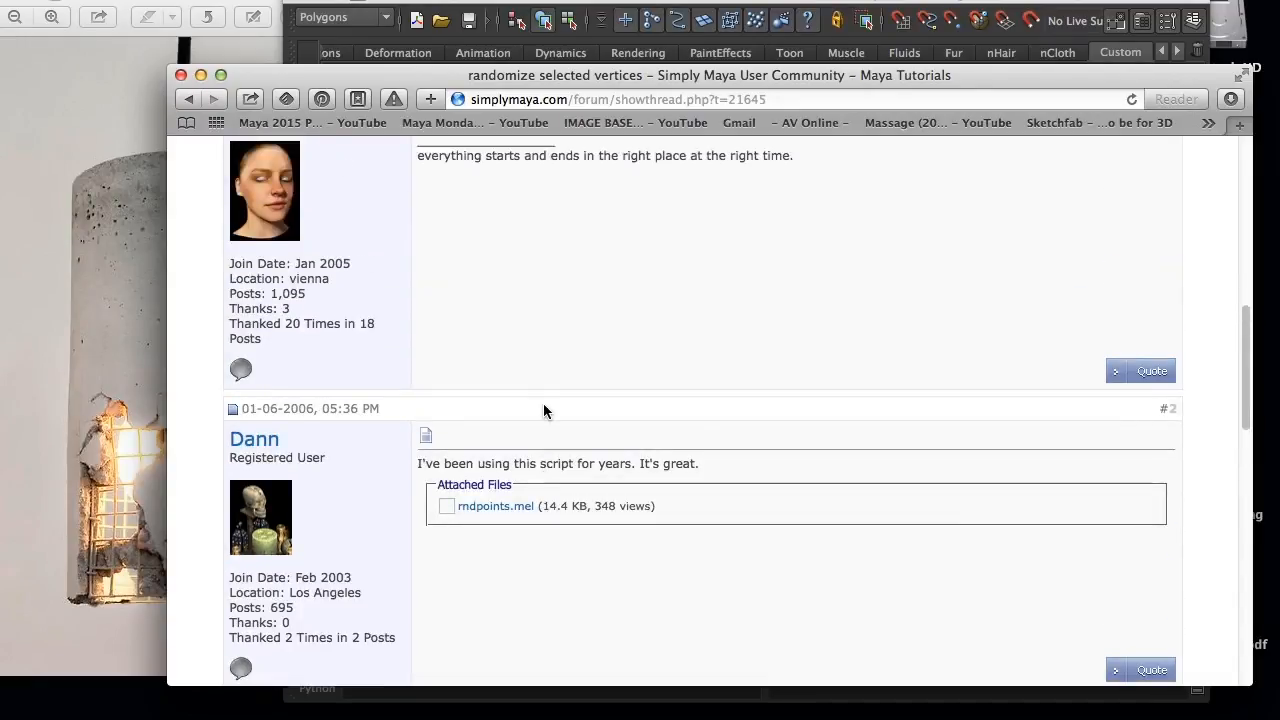
left_click(566, 4)
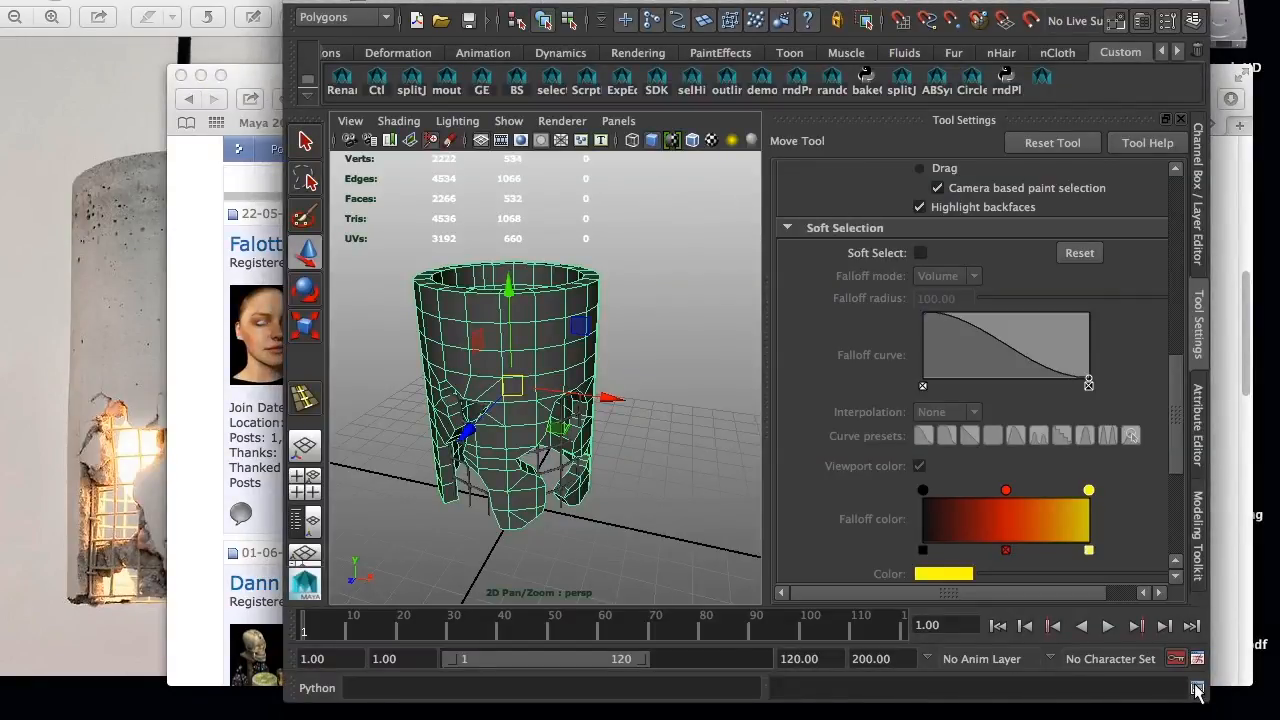
- Return to Maya, deselect the concrete shell and open the Script Editor
left_click(704, 497)
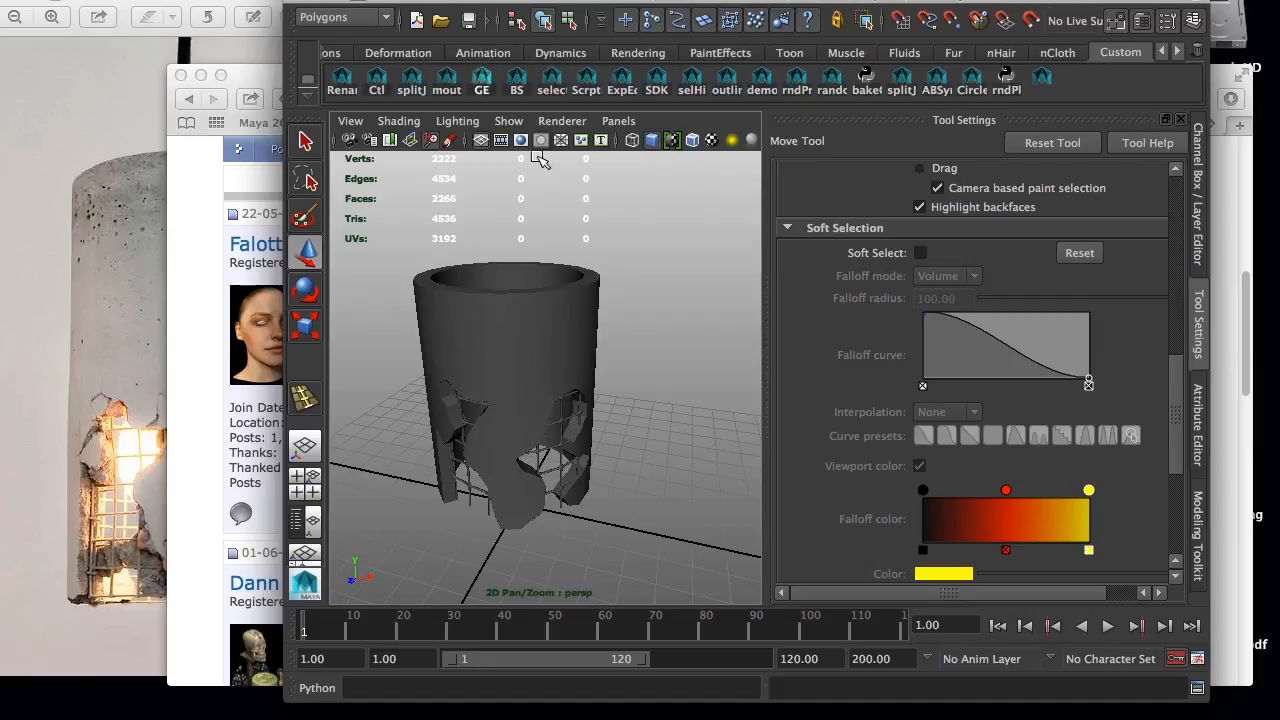
left_click_drag(598, 432, 576, 399, "alt")
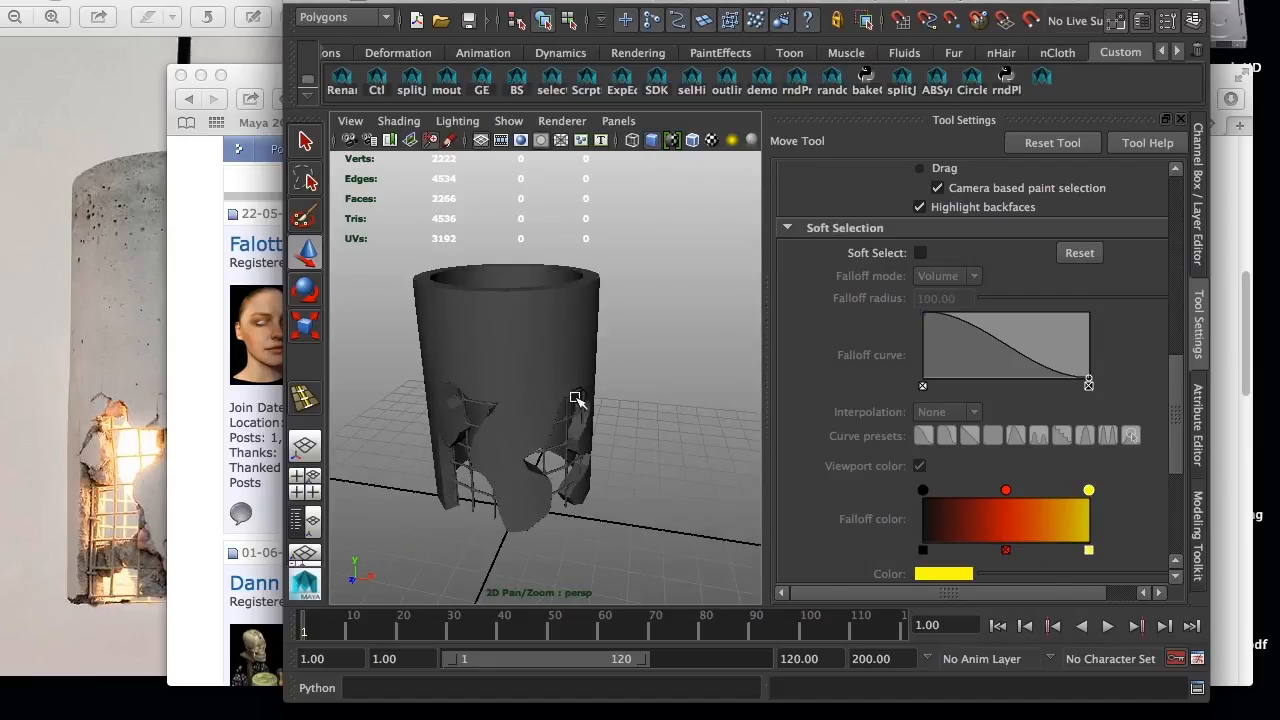
left_click(1198, 689)
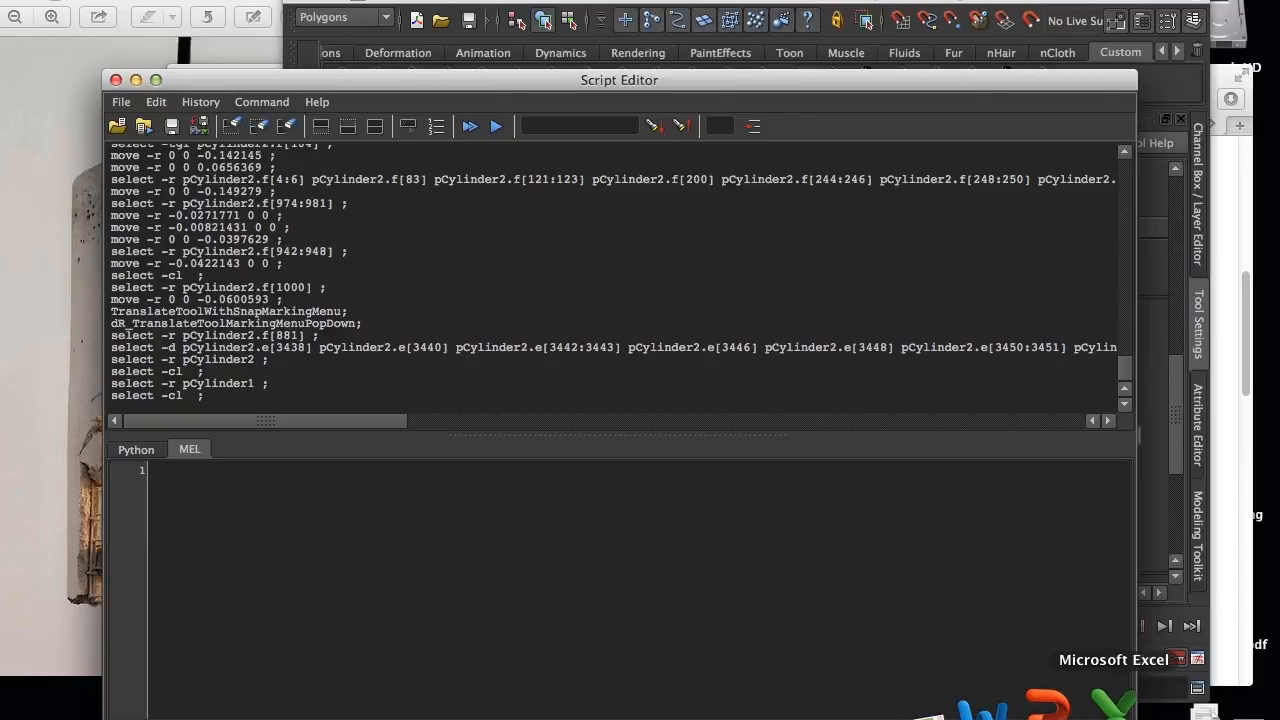
- Go back to the forum thread in the browser and locate the attached rndpoints.mel script
left_click(1227, 80)
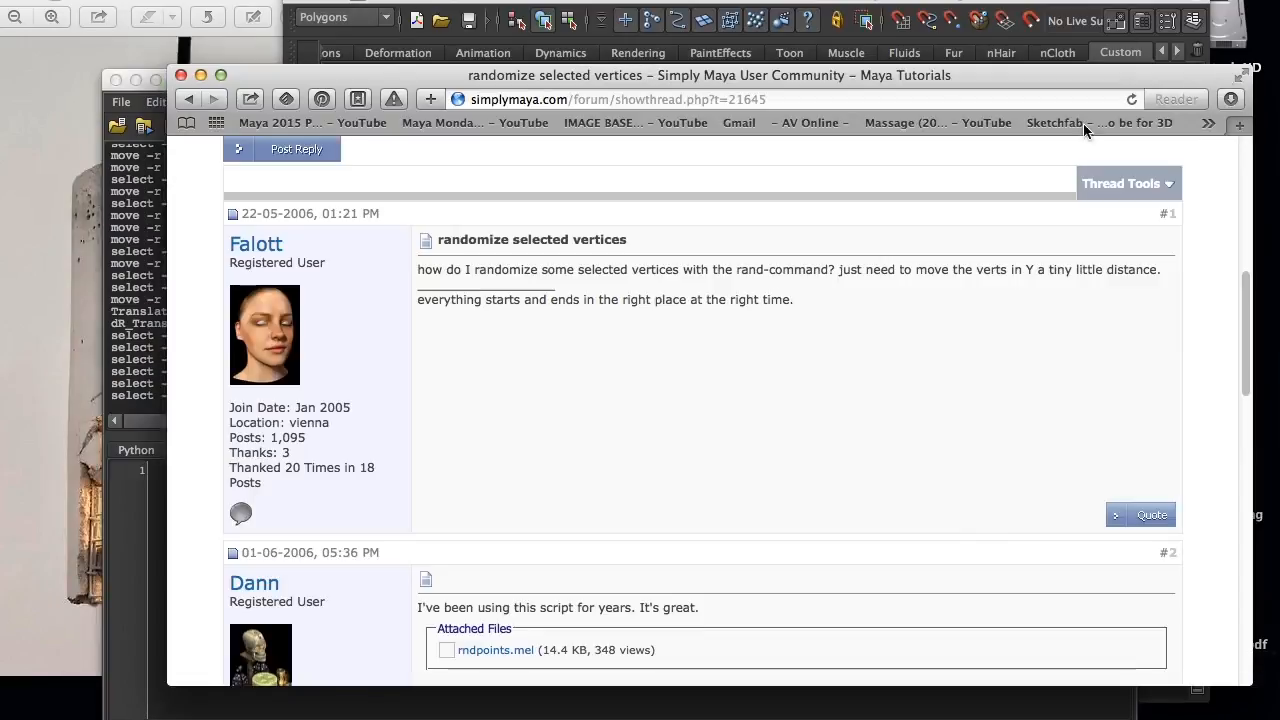
scroll(600, 413, "up", 1)
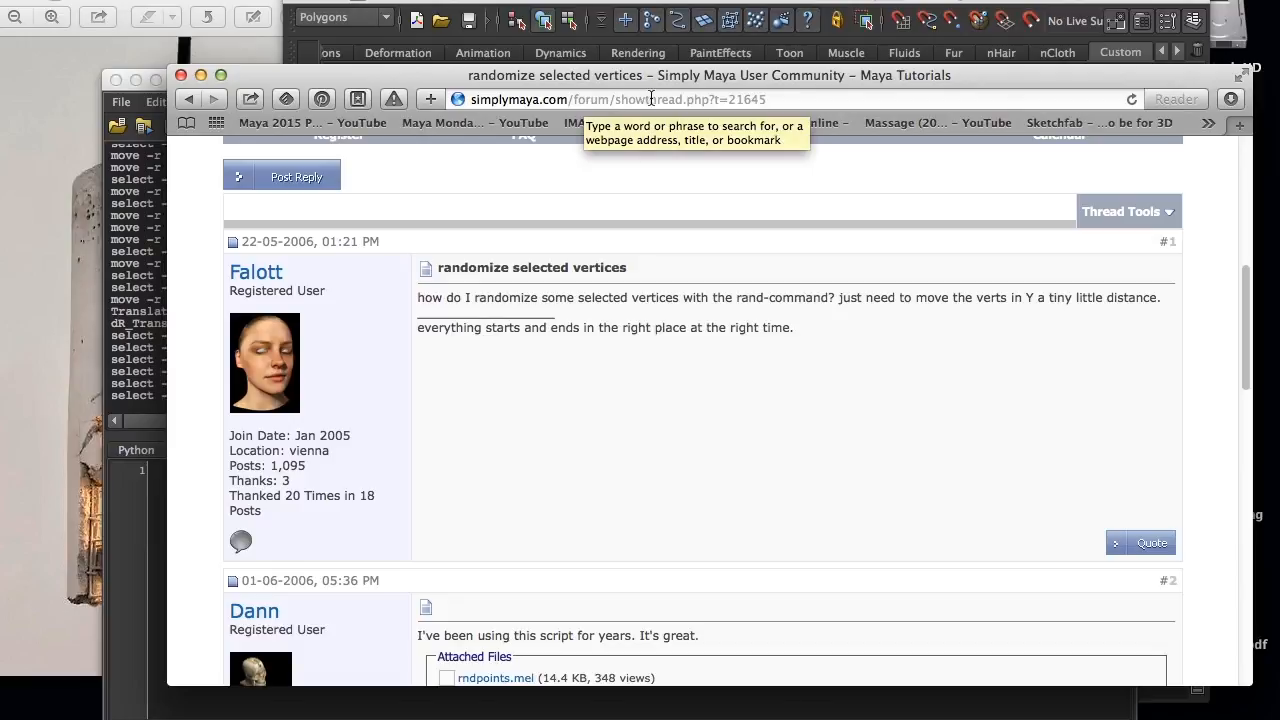
scroll(670, 348, "up", 3)
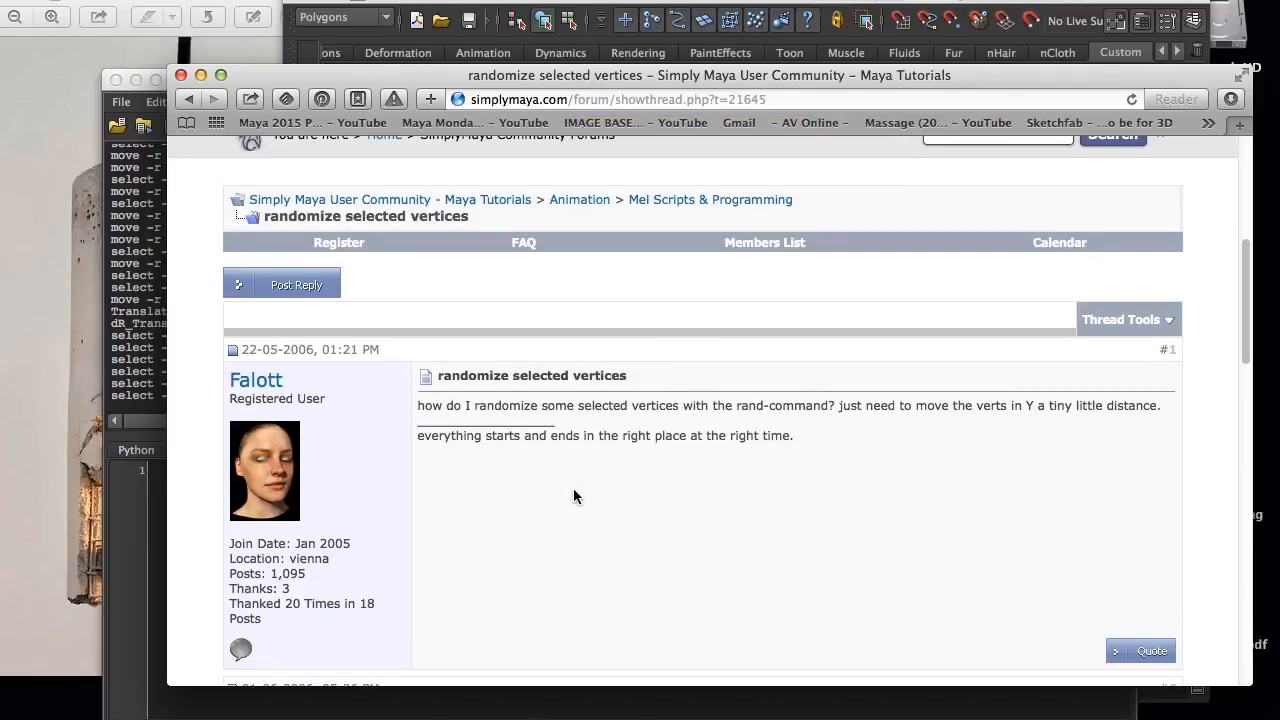
scroll(501, 457, "down", 5)
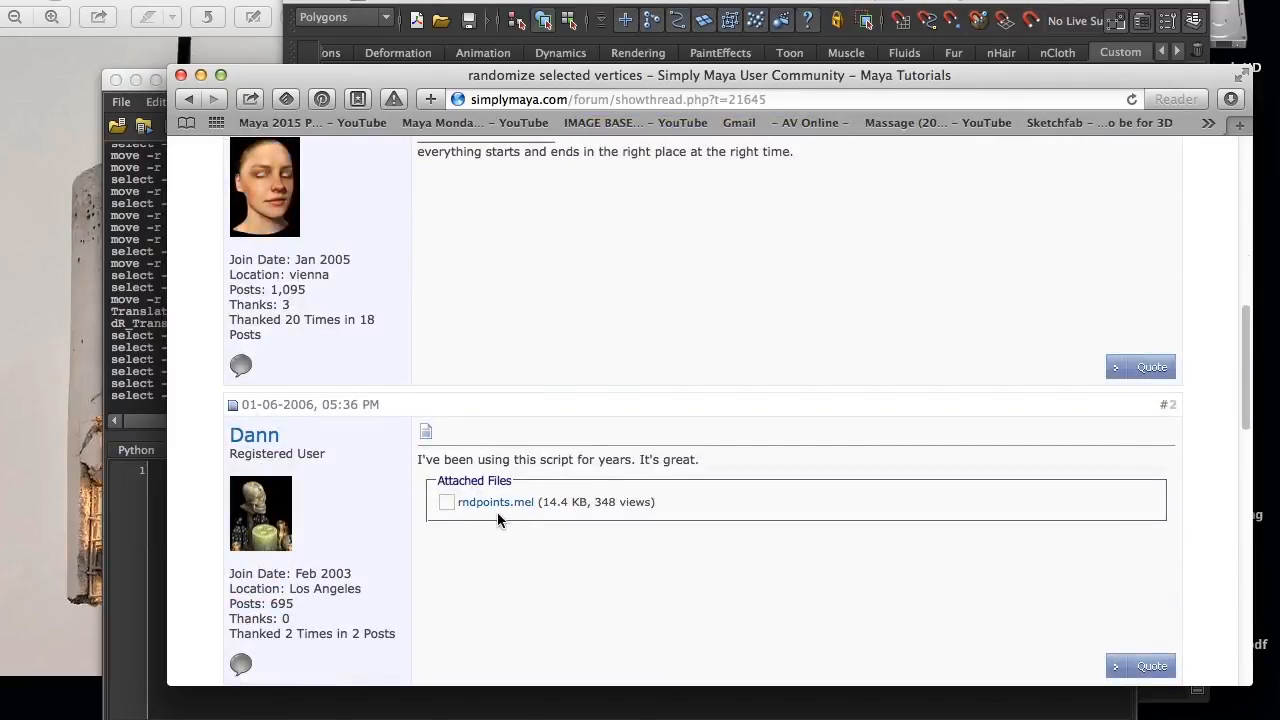
left_click_drag(703, 78, 694, 63)
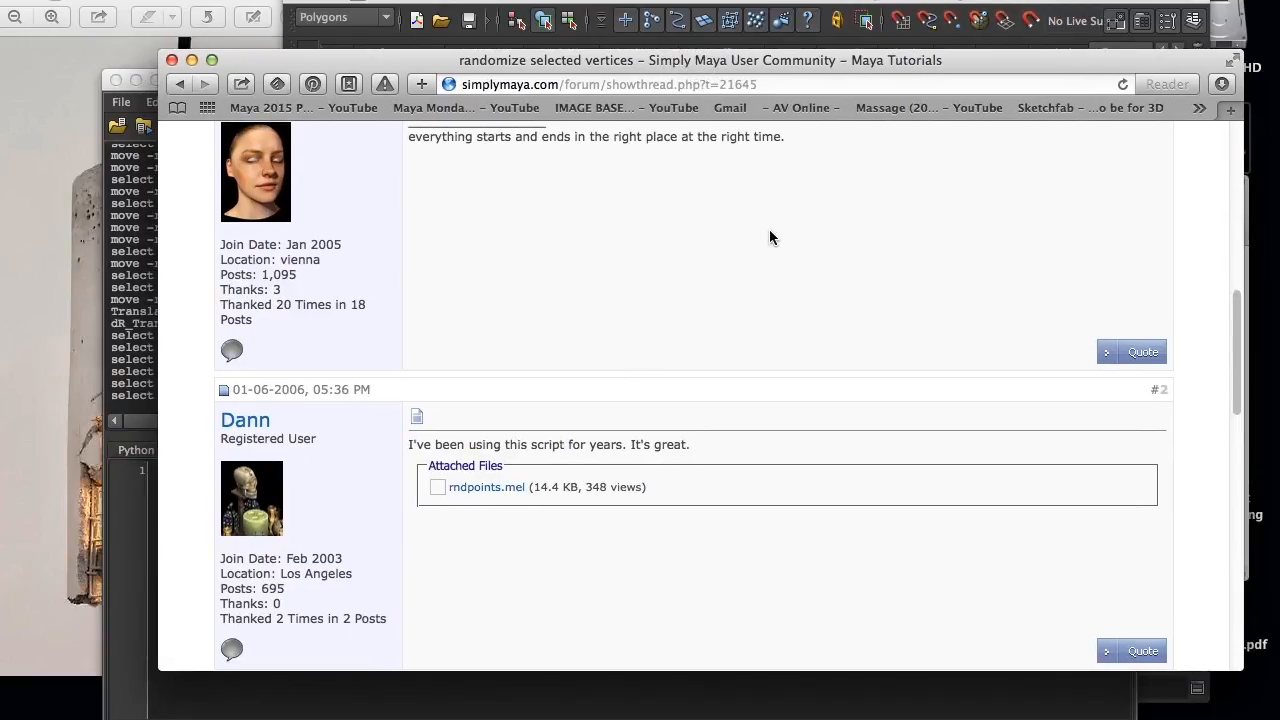
mouse_move(960, 60)
left_mouse_down()
mouse_move(960, 77)
mouse_move(949, 40)
mouse_move(965, 47)
left_mouse_up()
- Switch back to Maya's Script Editor and load rndPoints.mel from the script library's Modeling folder under MUIC Resources
left_click(745, 14)
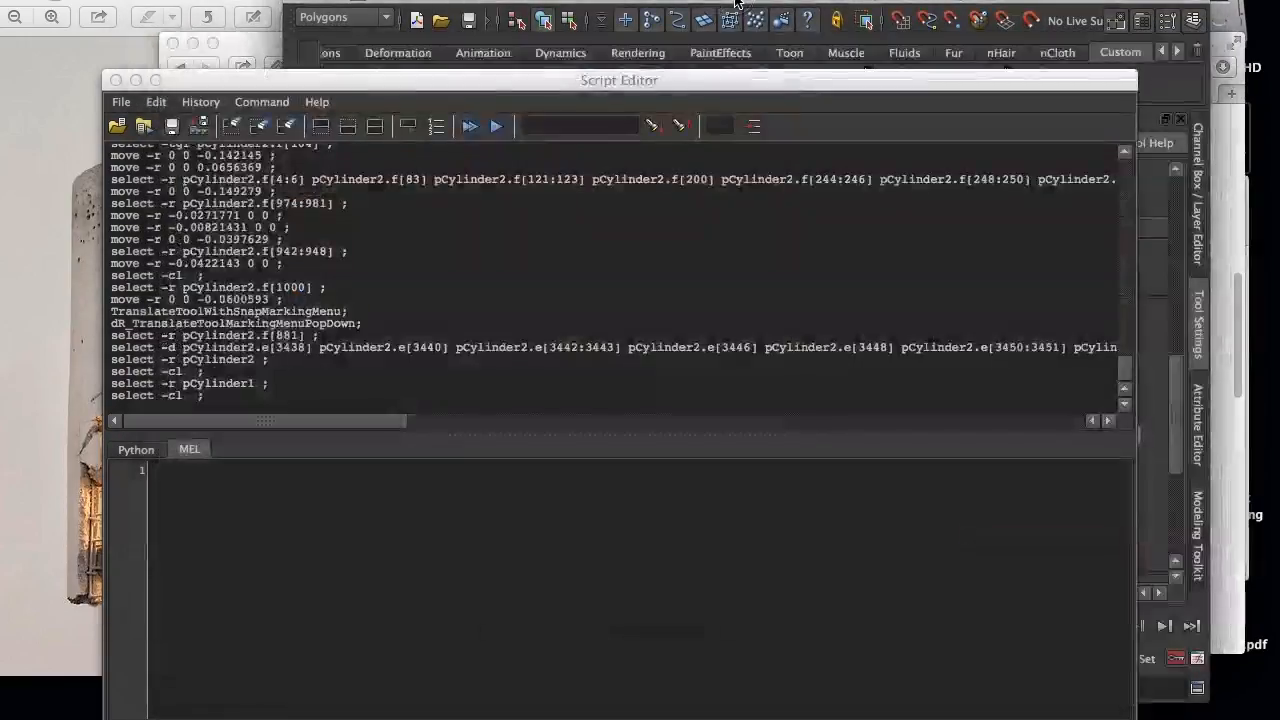
left_click(121, 103)
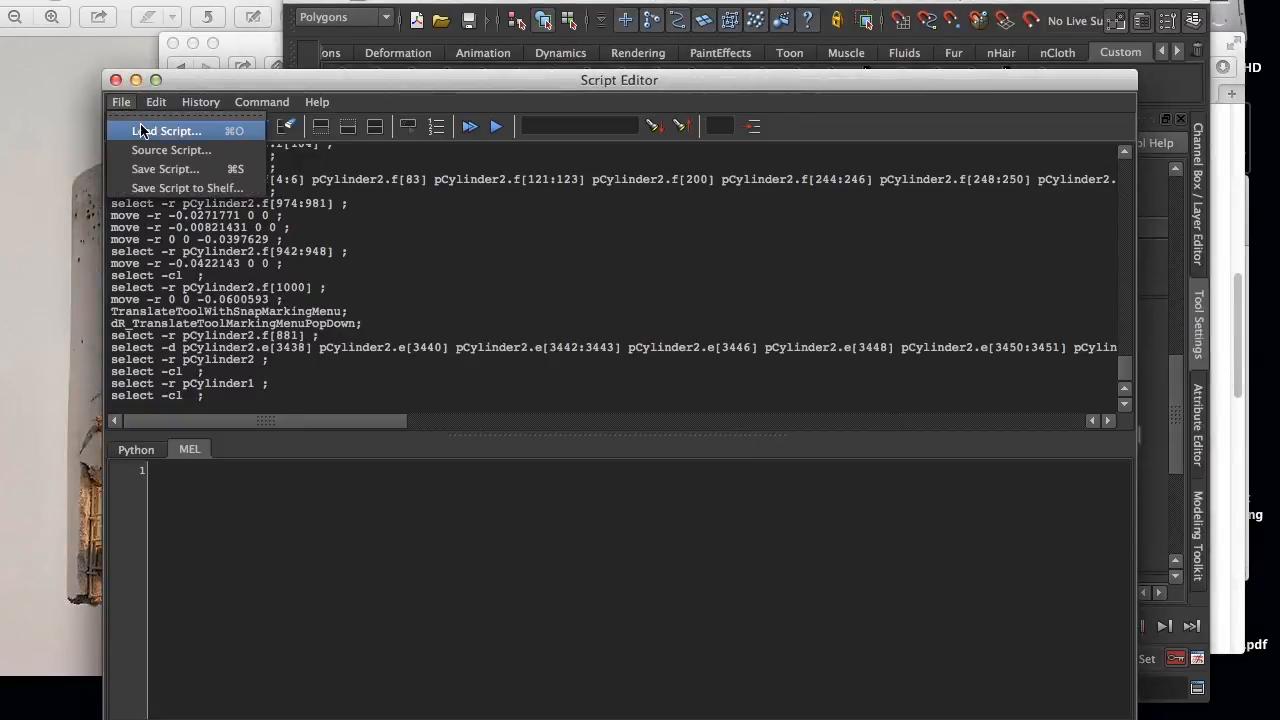
left_click(146, 131)
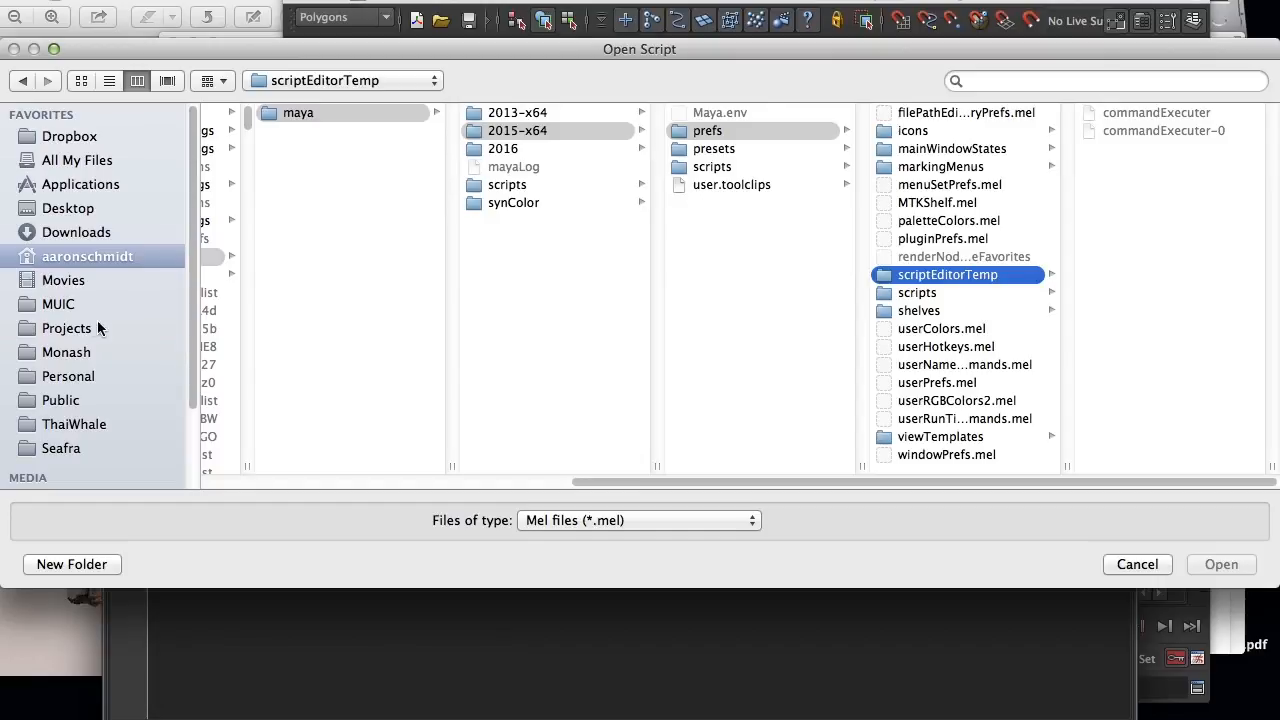
left_click(60, 306)
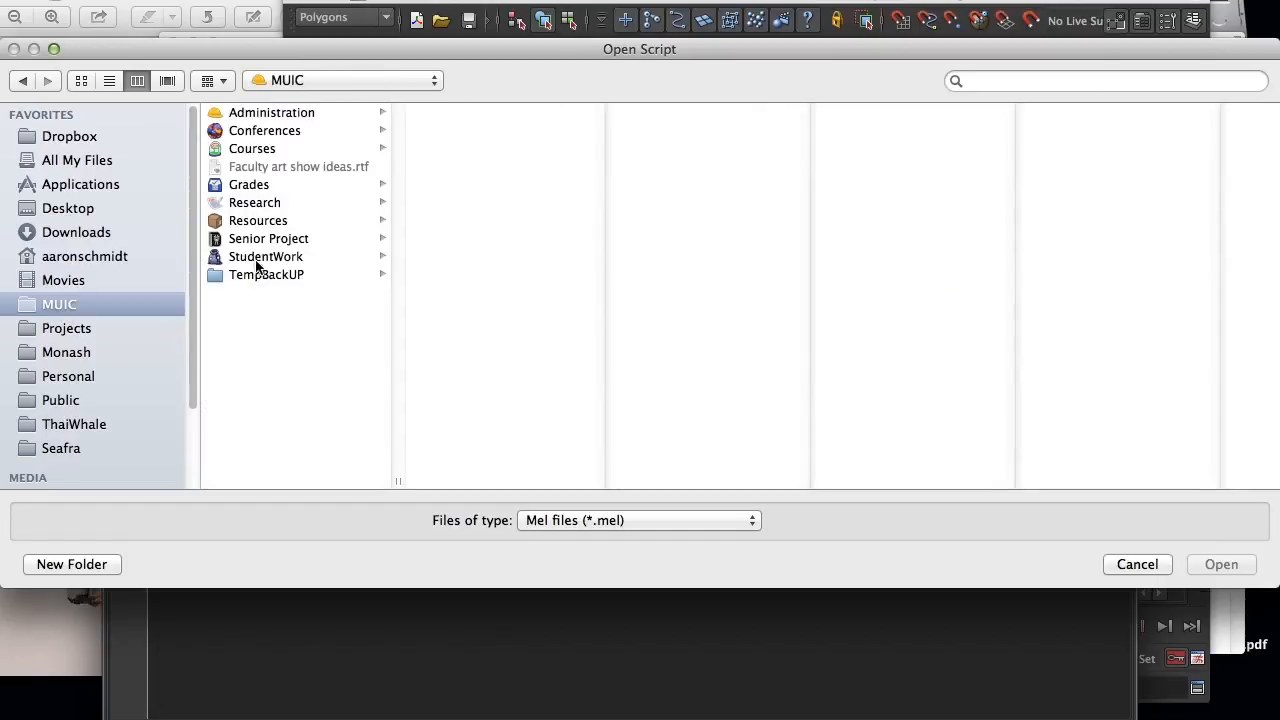
left_click(257, 220)
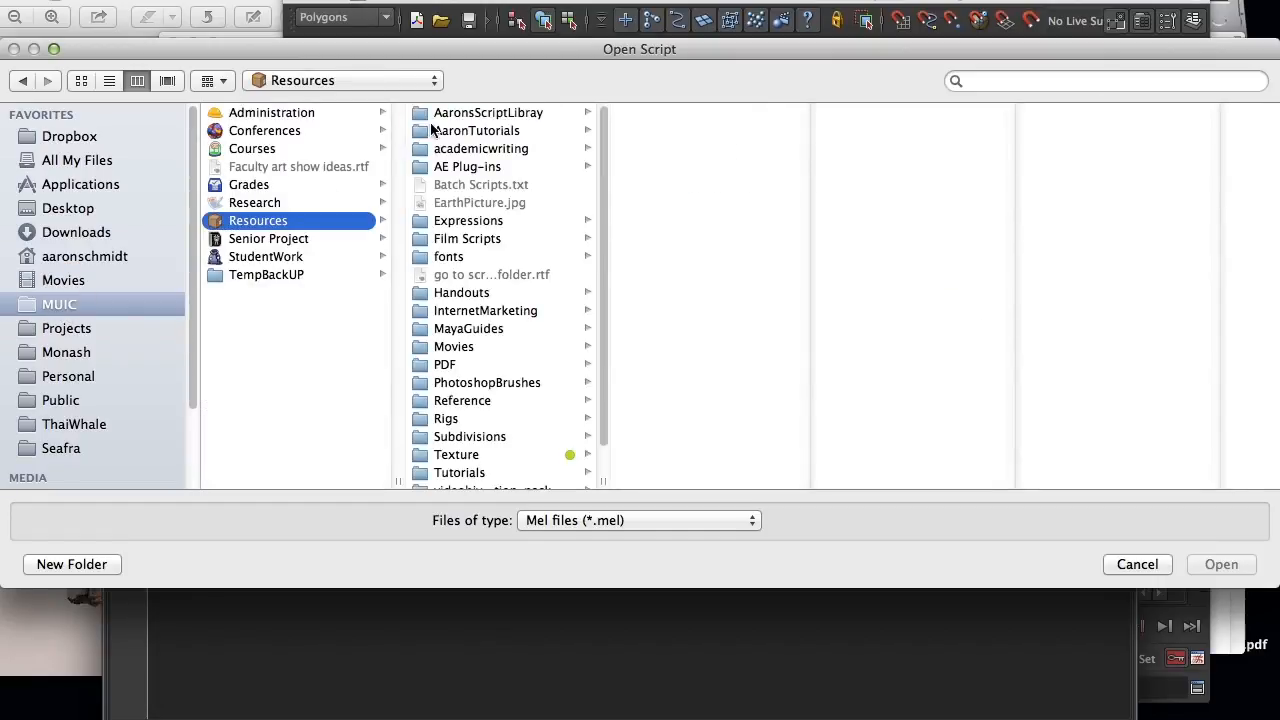
left_click(480, 112)
scroll(675, 414, "down", 2)
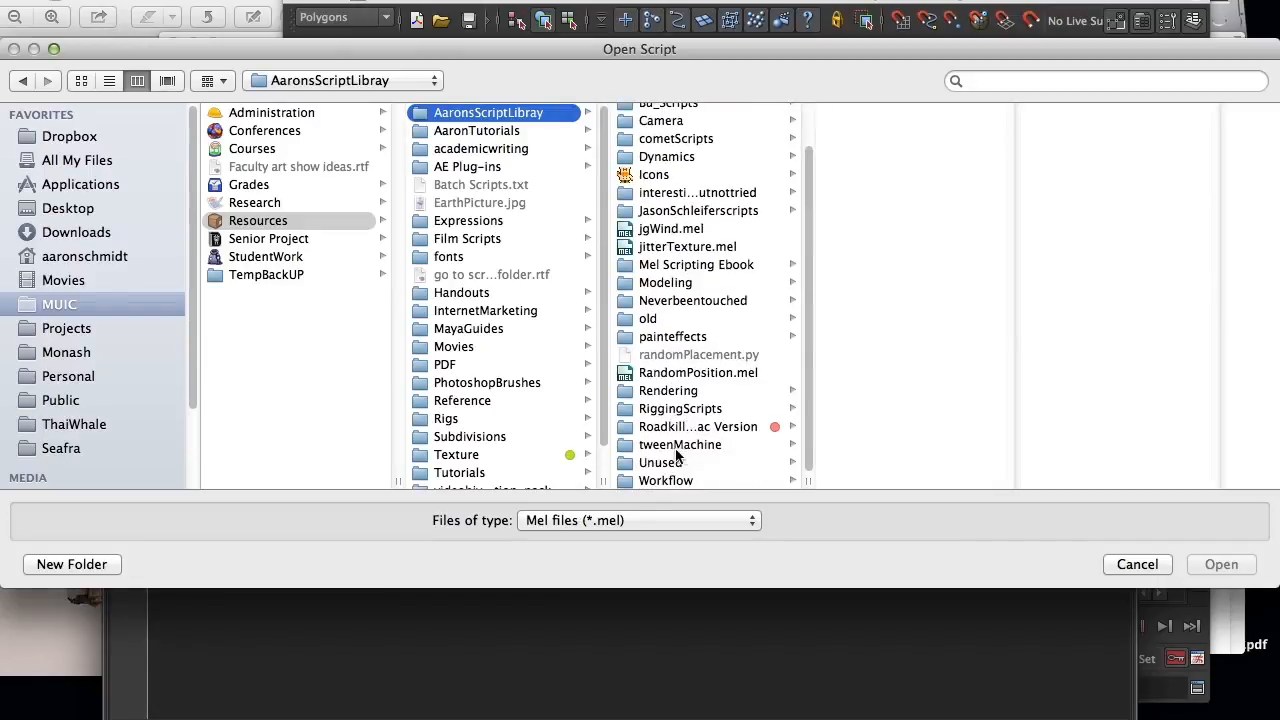
left_click(666, 283)
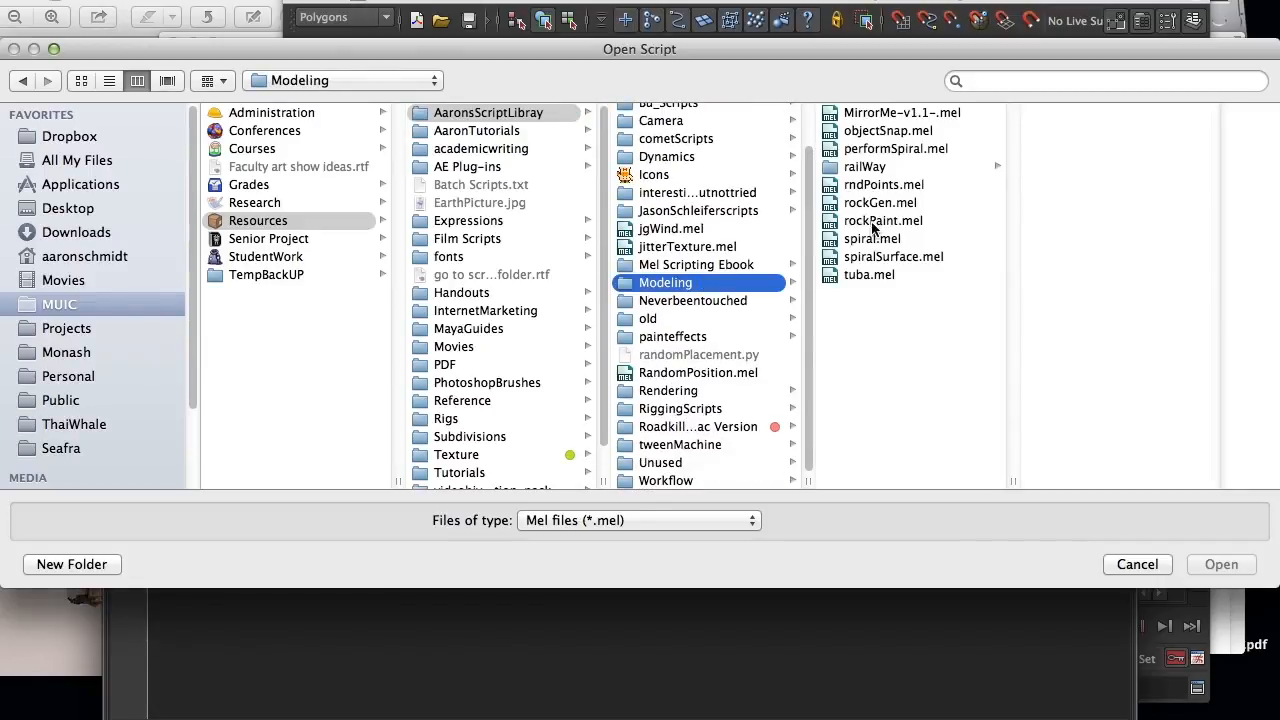
left_click(867, 186)
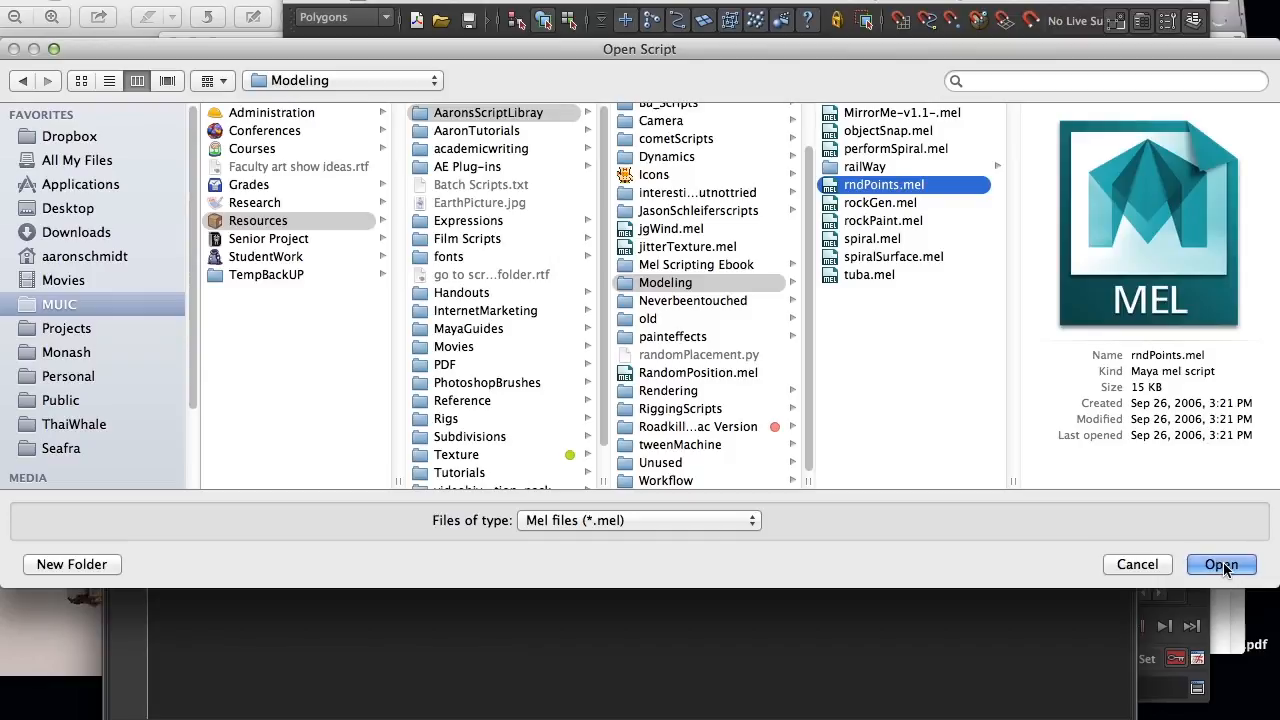
left_click(1221, 564)
- Select the entire MEL script, including the closing rndPoints; call, and execute it
left_click_drag(404, 80, 506, 38)
scroll(850, 540, "down", 10)
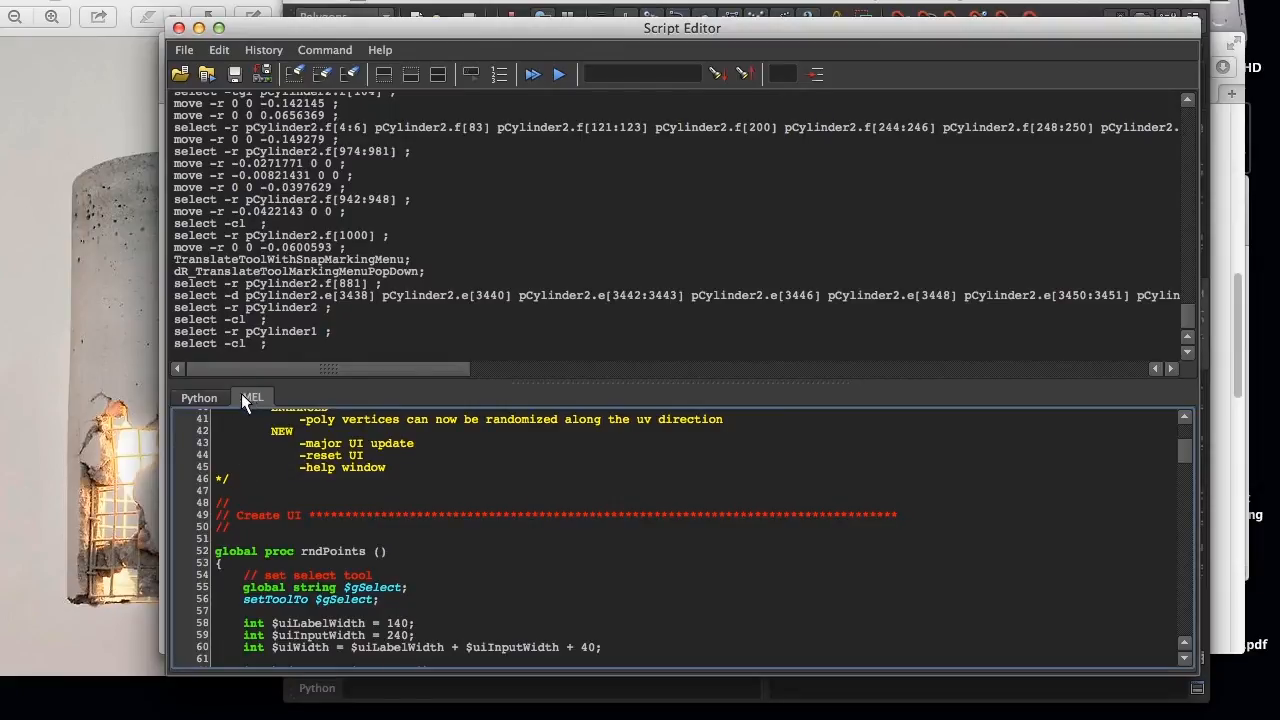
left_click_drag(1184, 451, 1171, 636)
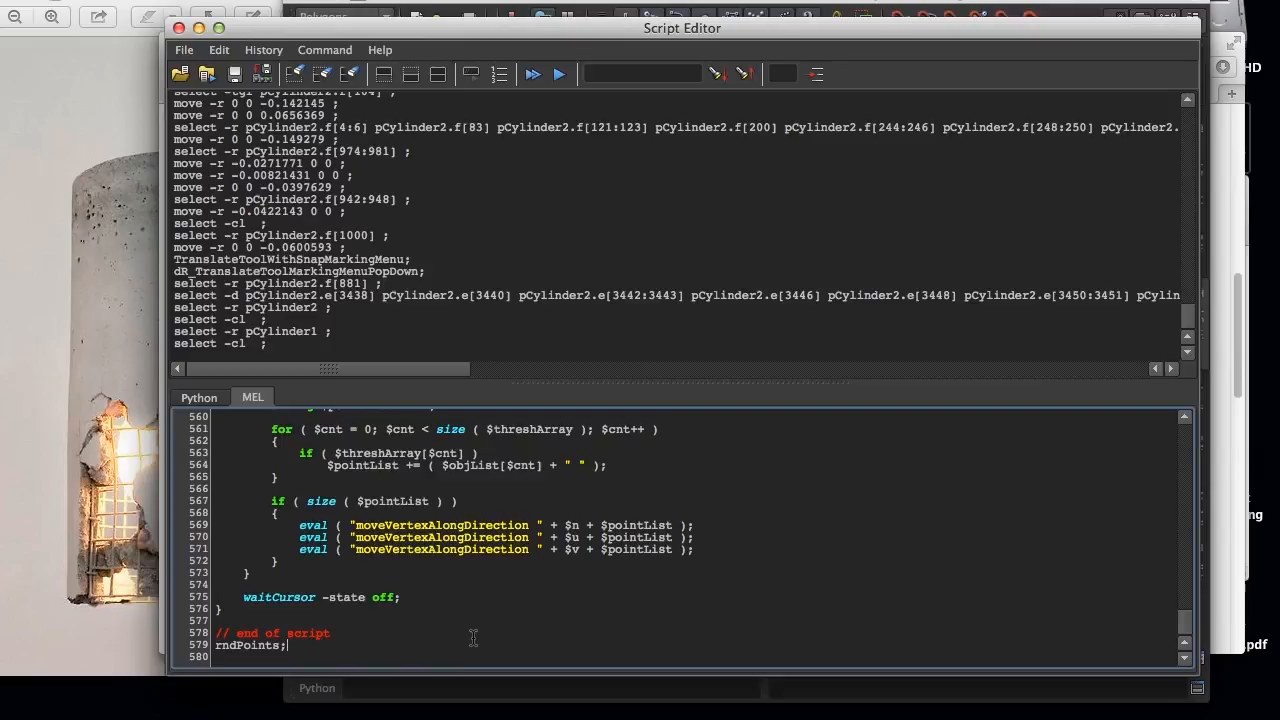
key("super+a")
left_click_drag(370, 40, 561, 63)
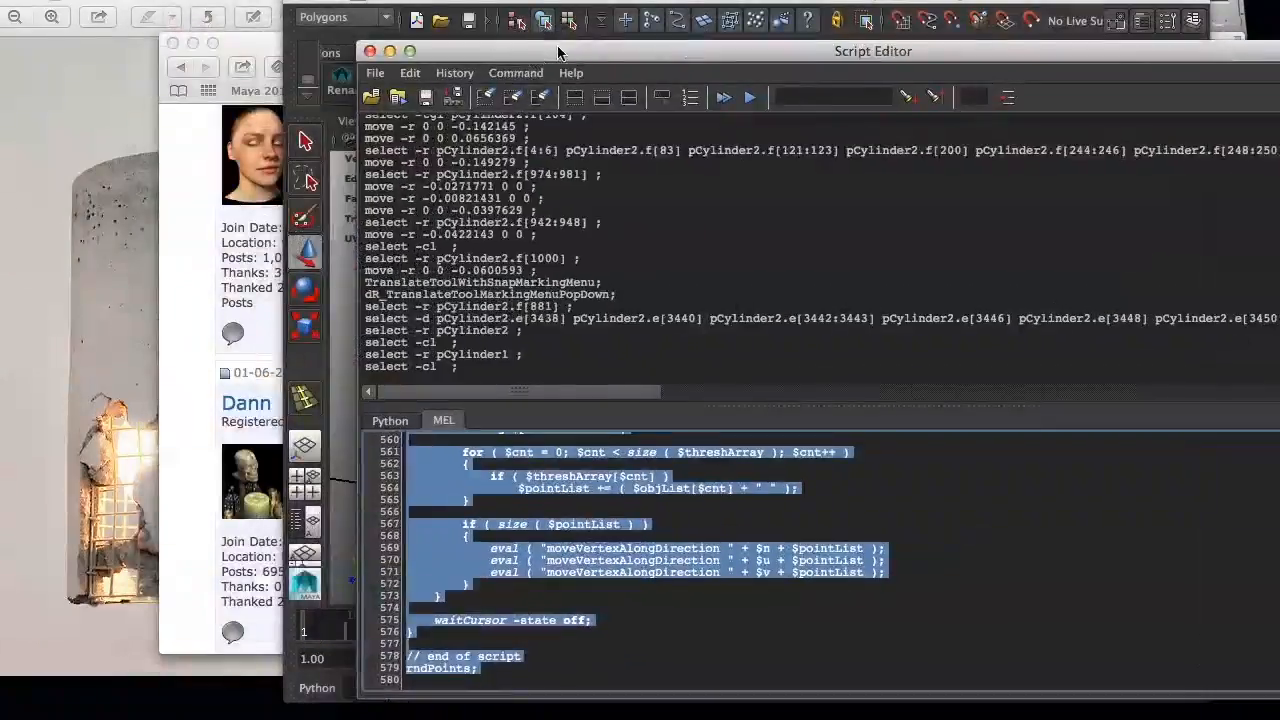
left_click(512, 73)
left_click(530, 314)
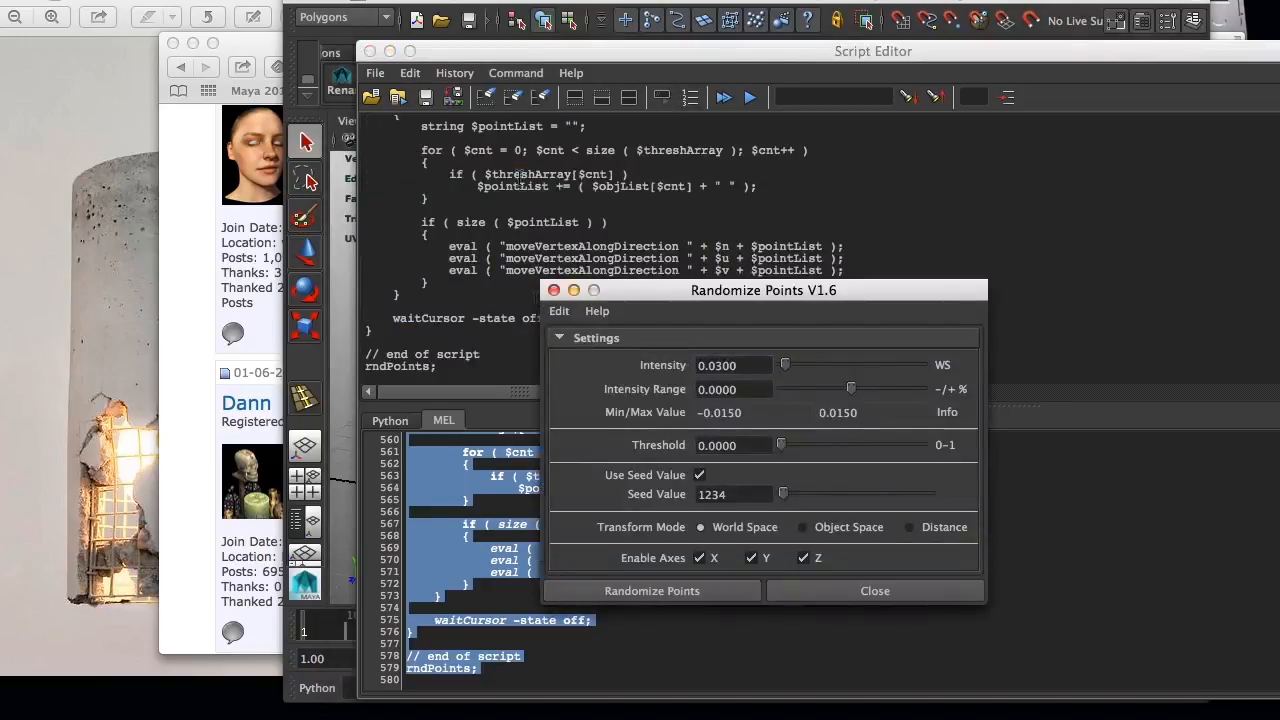
- Close the Script Editor and arrange the Randomize Points window beside the viewport
left_click(370, 51)
left_click_drag(679, 288, 940, 161)
left_click_drag(1025, 2, 818, 2)
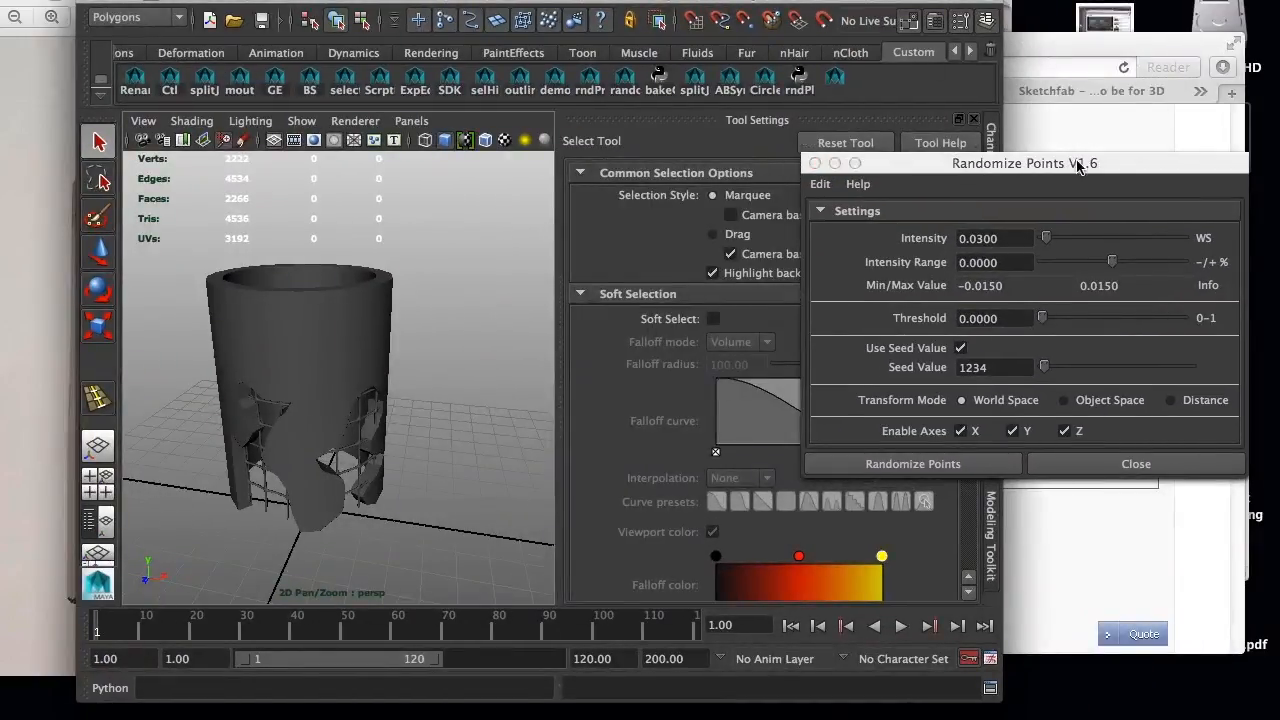
left_click_drag(1110, 175, 1028, 187)
- Select all vertices of the concrete shell and randomize them at intensity 0.0300 in world space on X, Y and Z
left_click_drag(445, 377, 343, 349, "alt")
left_click(342, 398)
right_click_drag(280, 297, 194, 297)
left_click_drag(205, 222, 423, 549)
scroll(290, 440, "up", 5)
scroll(414, 371, "down", 4)
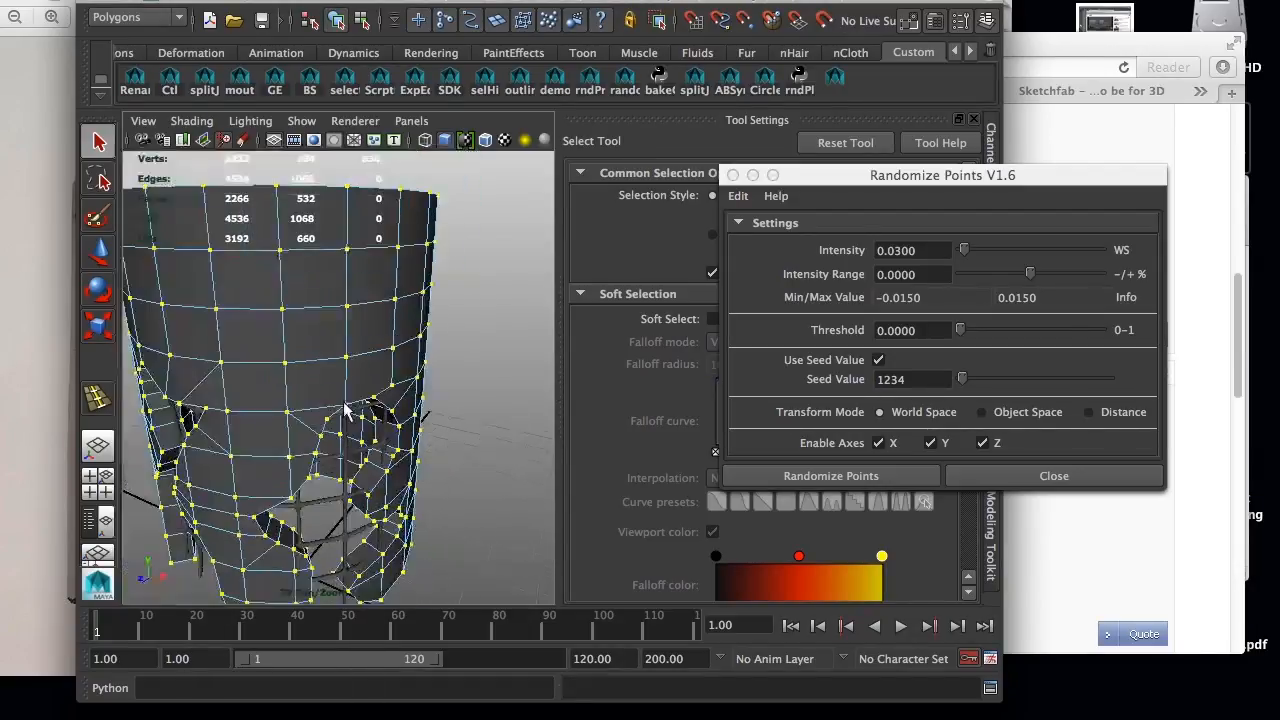
scroll(428, 333, "up", 1)
scroll(428, 333, "down", 4)
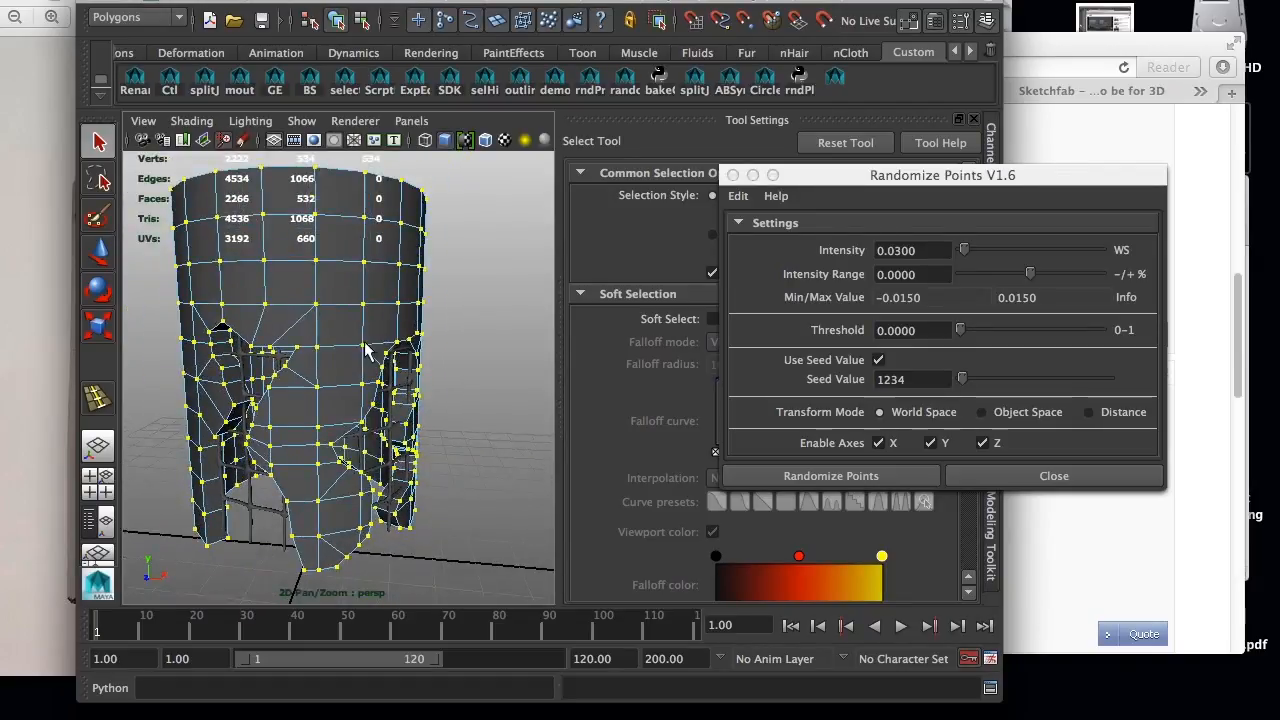
left_click(815, 478)
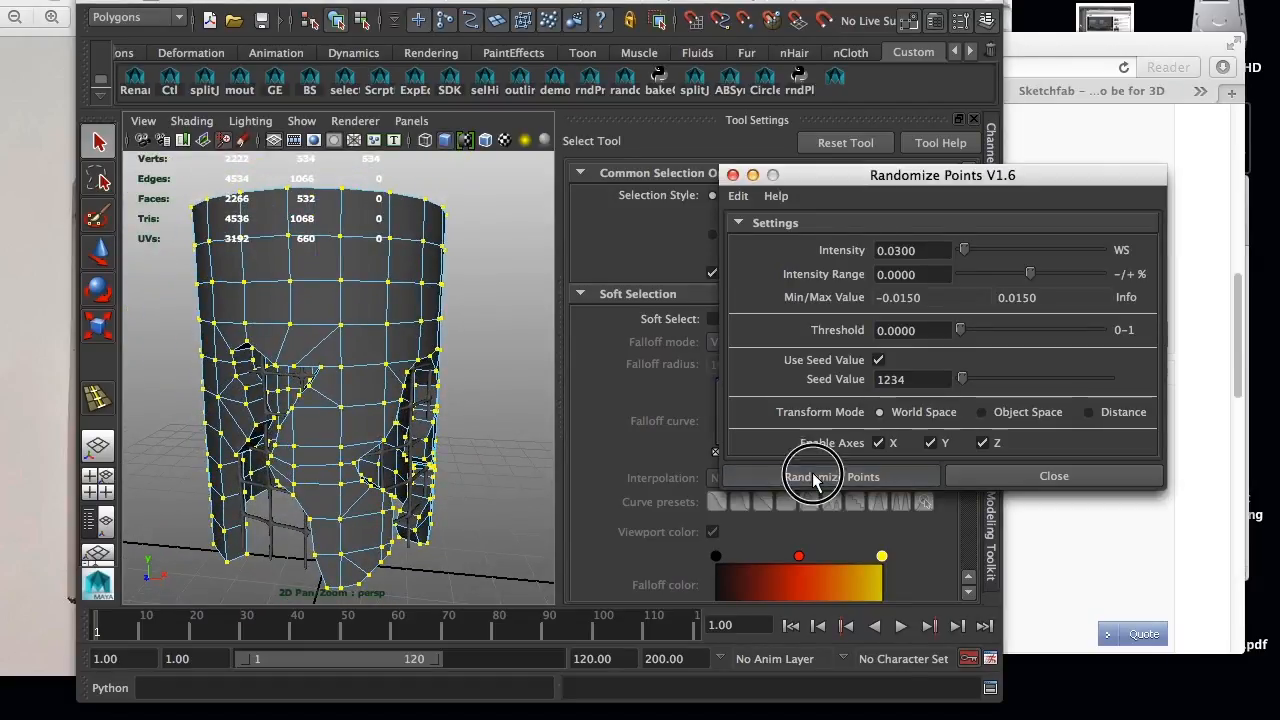
- Return the concrete shell to object mode, reselect it and check its randomized surface
left_click_drag(388, 420, 400, 410, "alt")
right_click_drag(386, 294, 444, 284)
left_click(514, 457)
left_click_drag(514, 457, 311, 407, "alt")
left_click(381, 452)
key("3")
right_click_drag(311, 407, 363, 411, "alt")
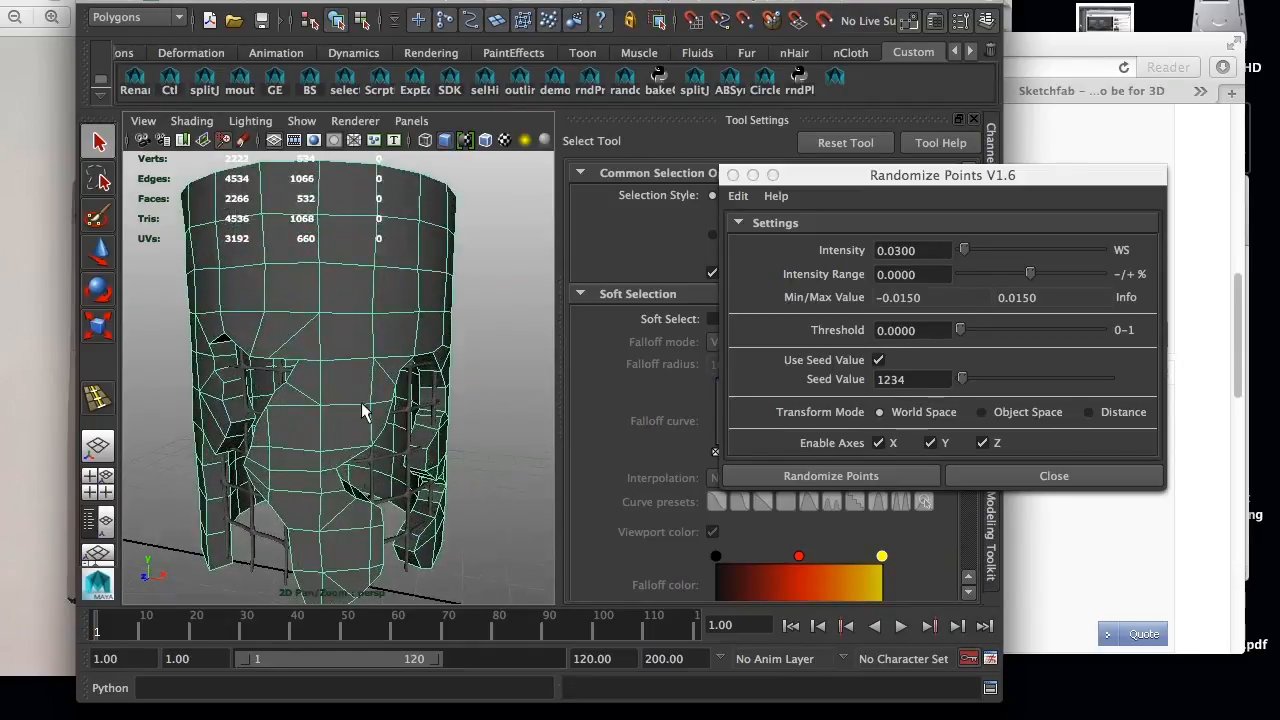
- Close the Randomize Points window and deselect the concrete shell
left_click(987, 476)
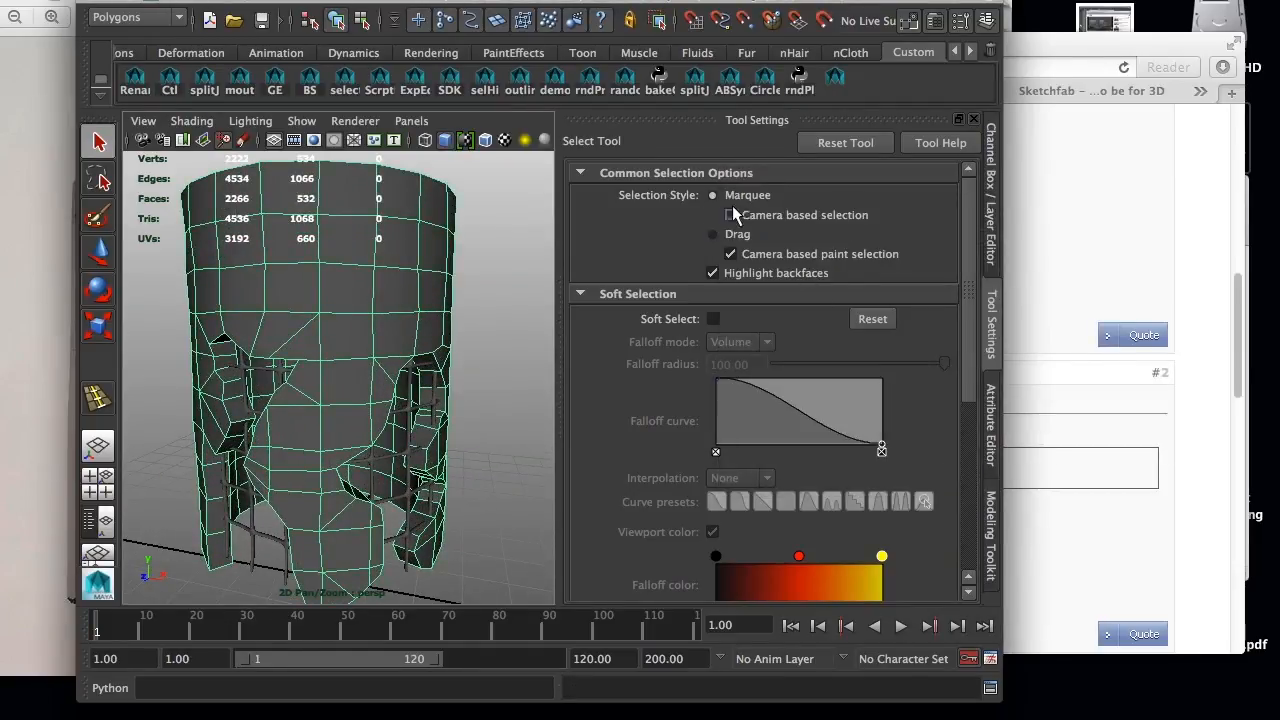
left_click_drag(360, 285, 330, 285, "alt")
right_click_drag(443, 285, 275, 298, "alt")
left_click(423, 320)
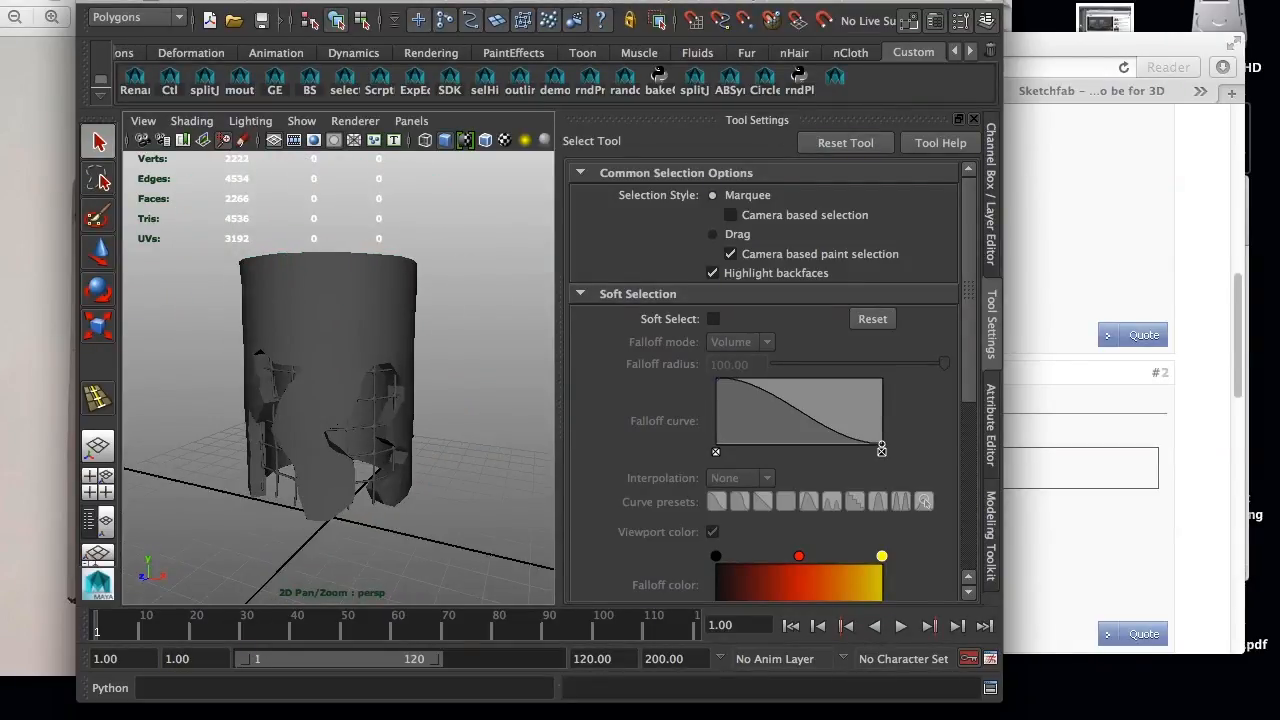
- Compare the modelled concrete shell with the reference photo of the pendant lamp
left_click_drag(310, 2, 296, 2)
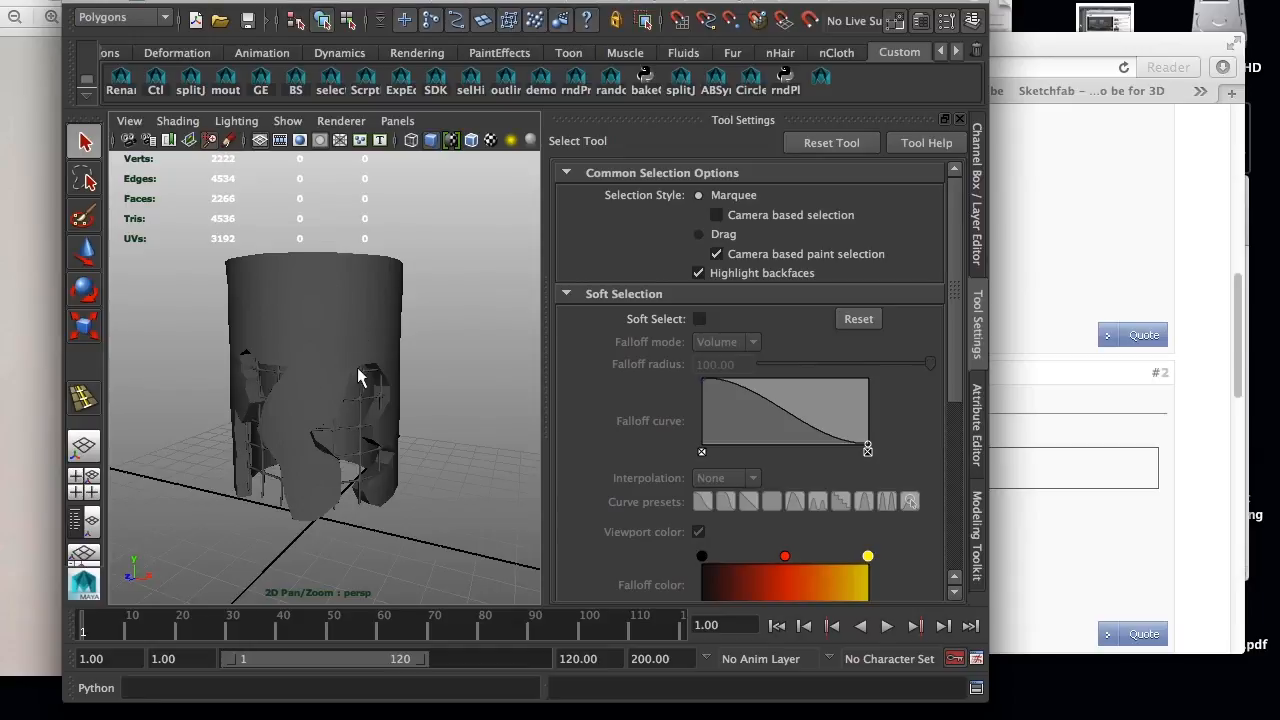
left_click(22, 3)
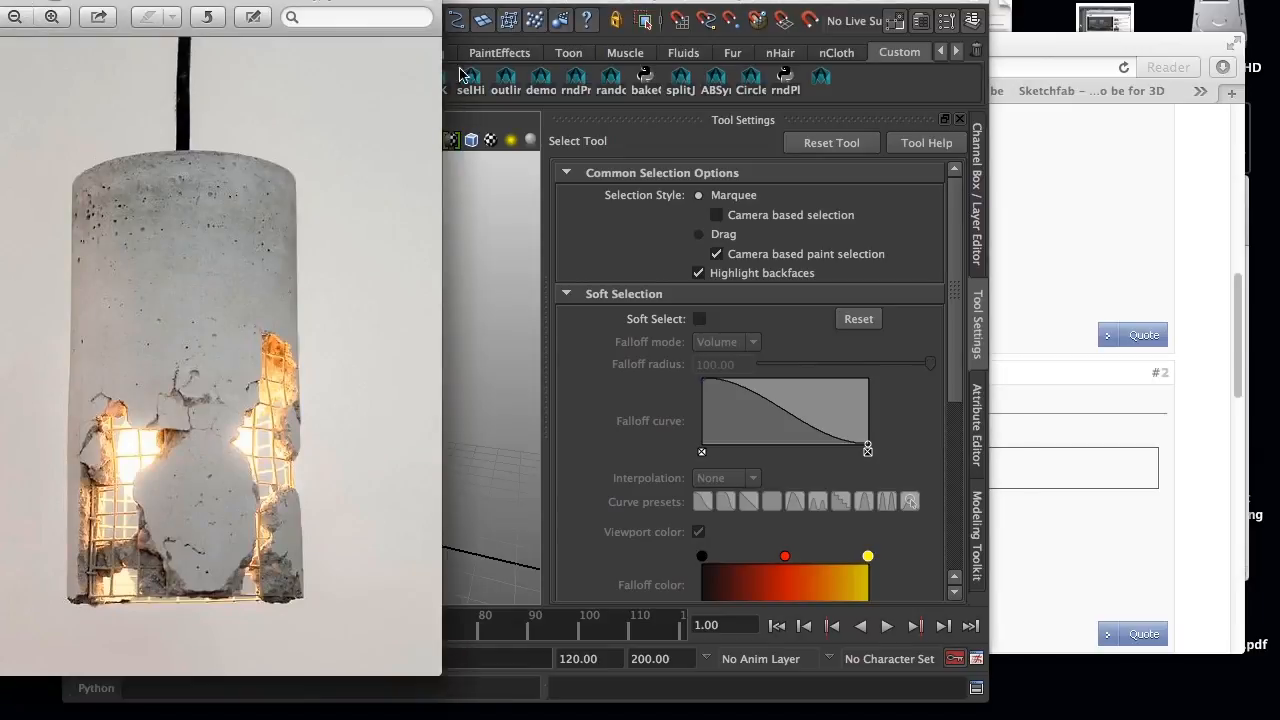
left_click(528, 4)
left_click_drag(309, 409, 340, 393, "alt")
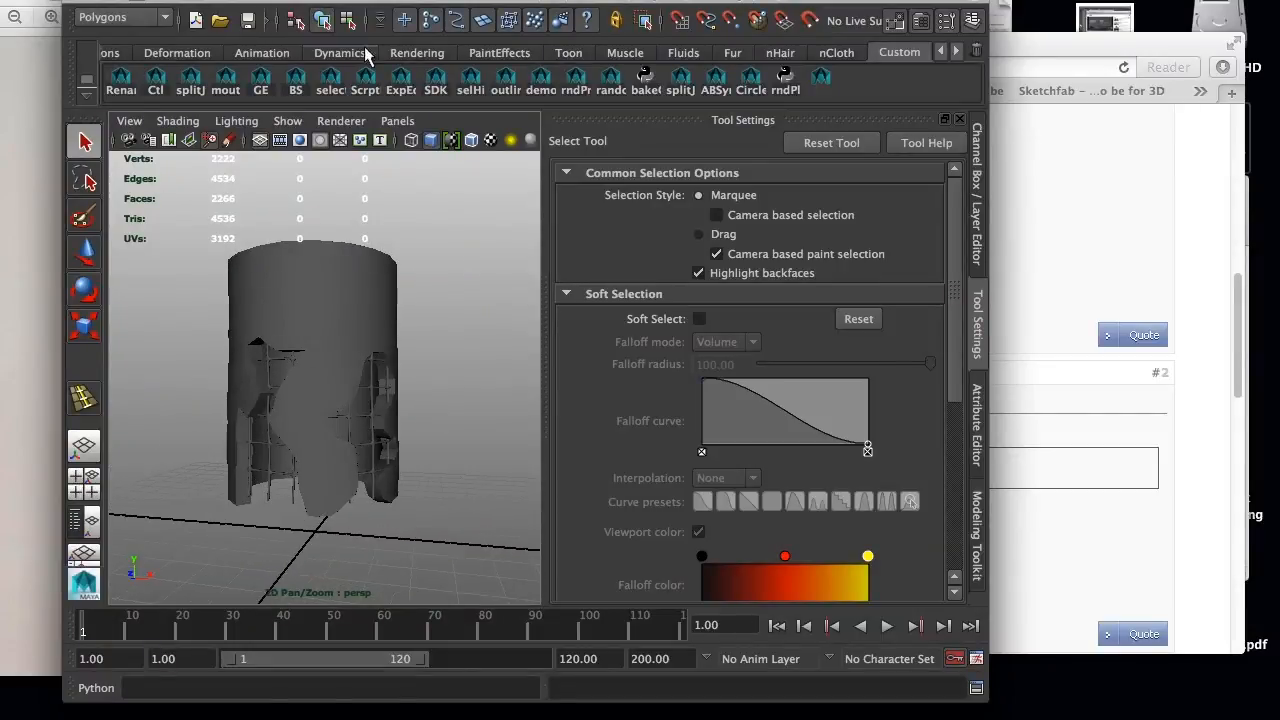
- Reposition and widen the Maya window to enlarge the perspective viewport
left_click_drag(412, 4, 427, 4)
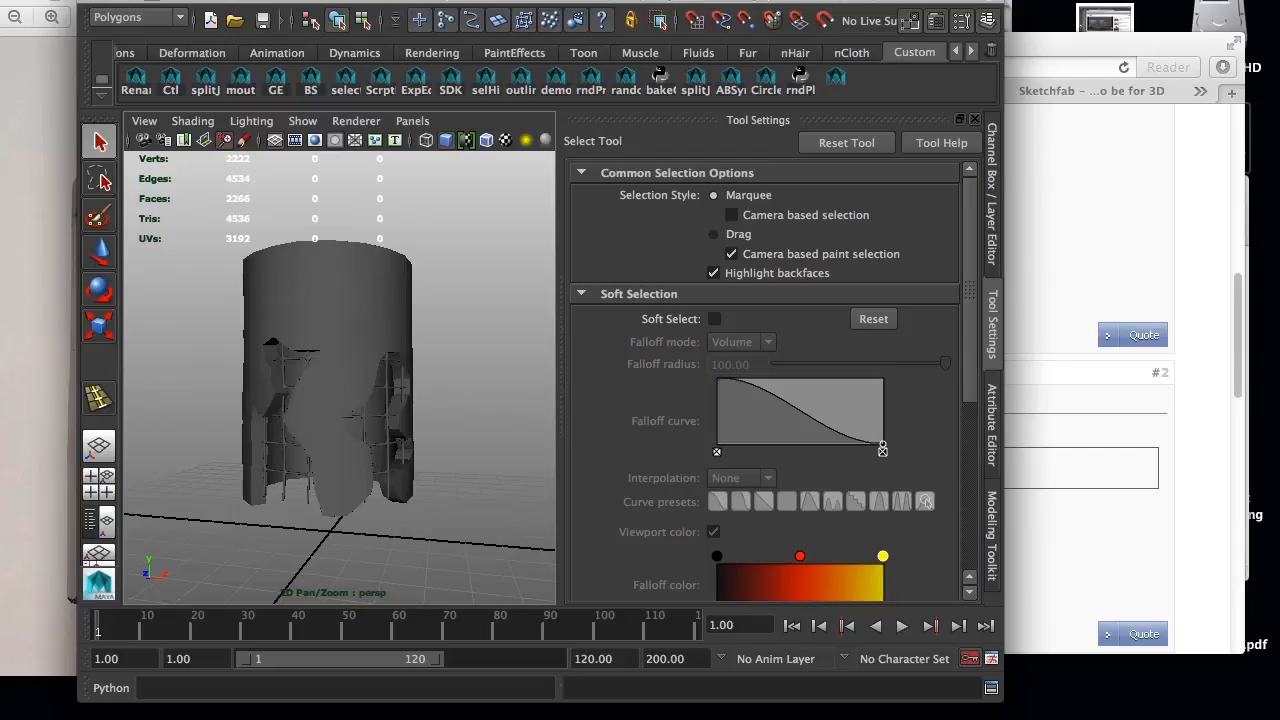
left_click_drag(422, 4, 412, 4)
left_click_drag(997, 86, 1184, 80)
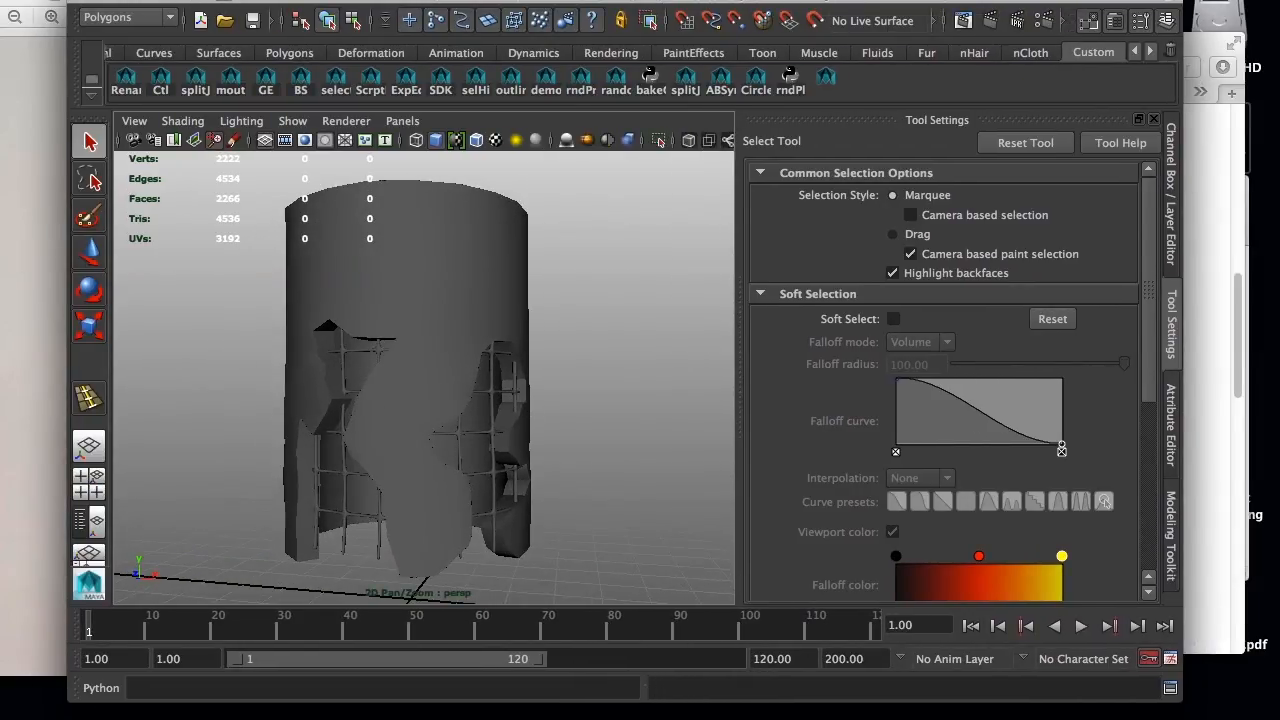
- Check the load state of the Mayatomr.bundle mental ray plug-in in the Plug-in Manager, and close the manager
left_click(408, 2)
mouse_move(474, 86)
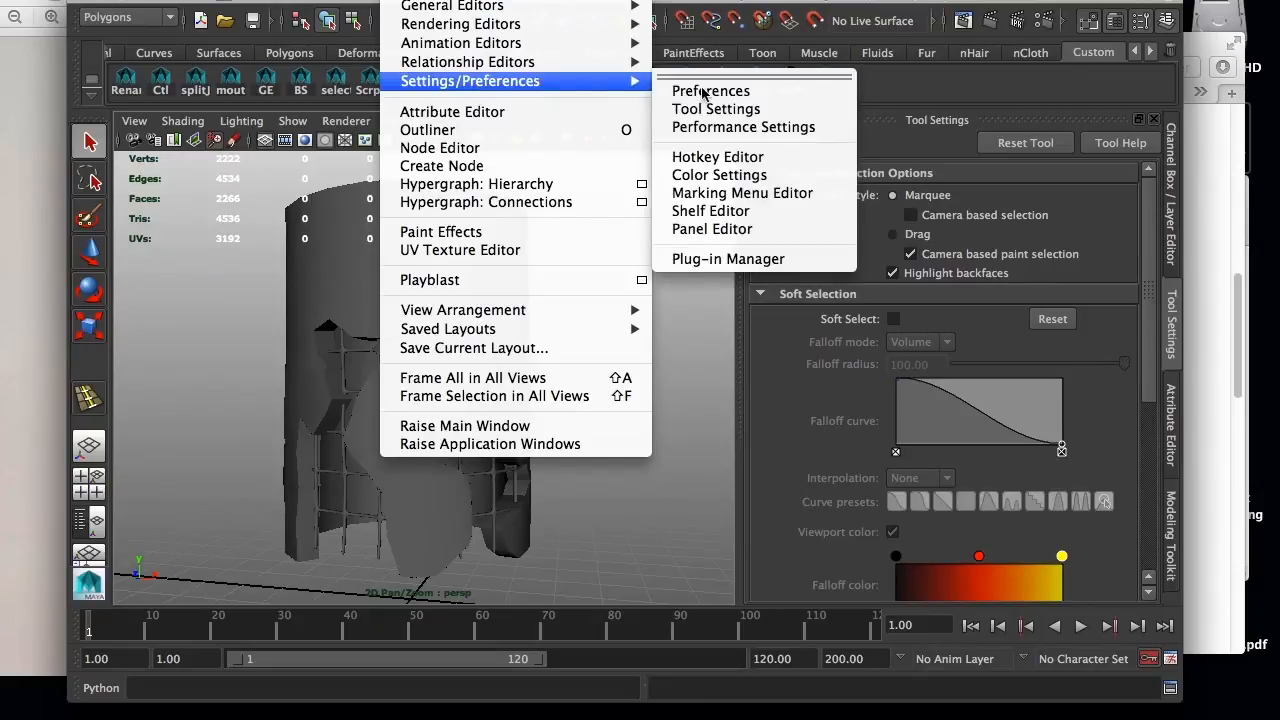
left_click(736, 260)
left_click_drag(843, 258, 840, 360)
left_click(408, 4)
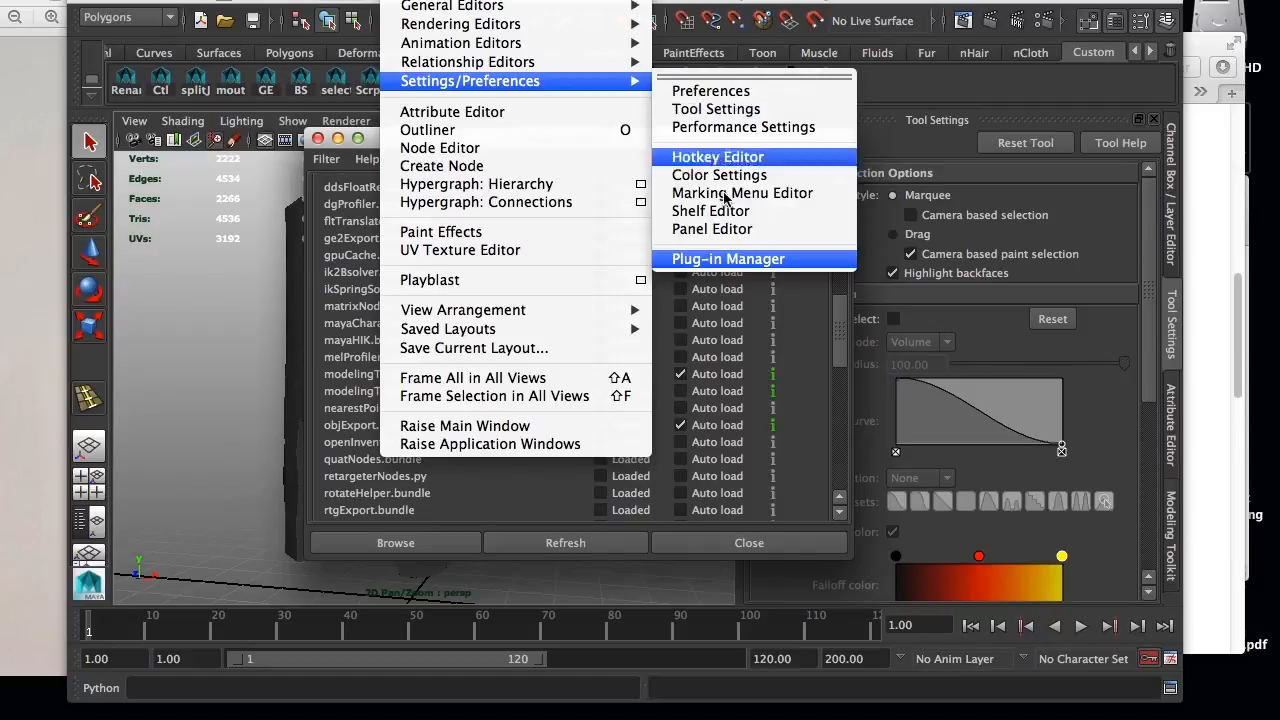
left_click(838, 337)
left_click_drag(838, 337, 837, 460)
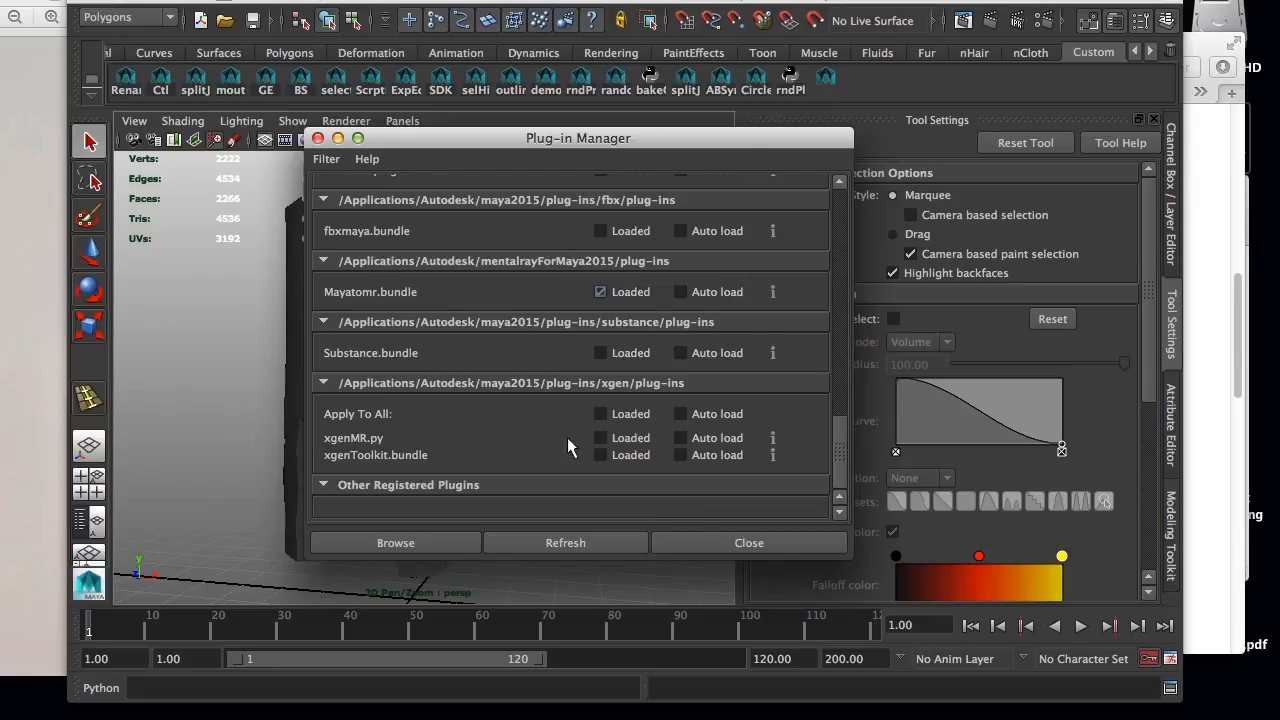
left_click(696, 546)
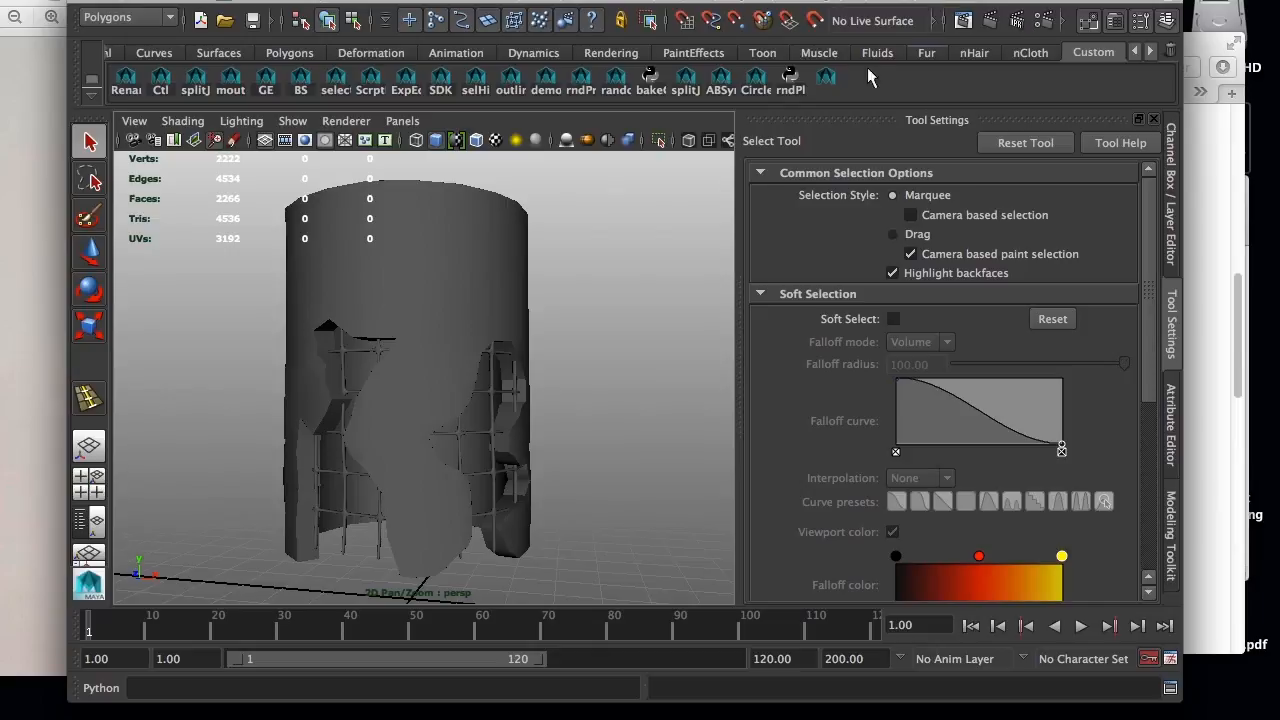
- Create a polygon sphere and move it up inside the concrete shell behind the broken opening
left_click(278, 2)
mouse_move(320, 28)
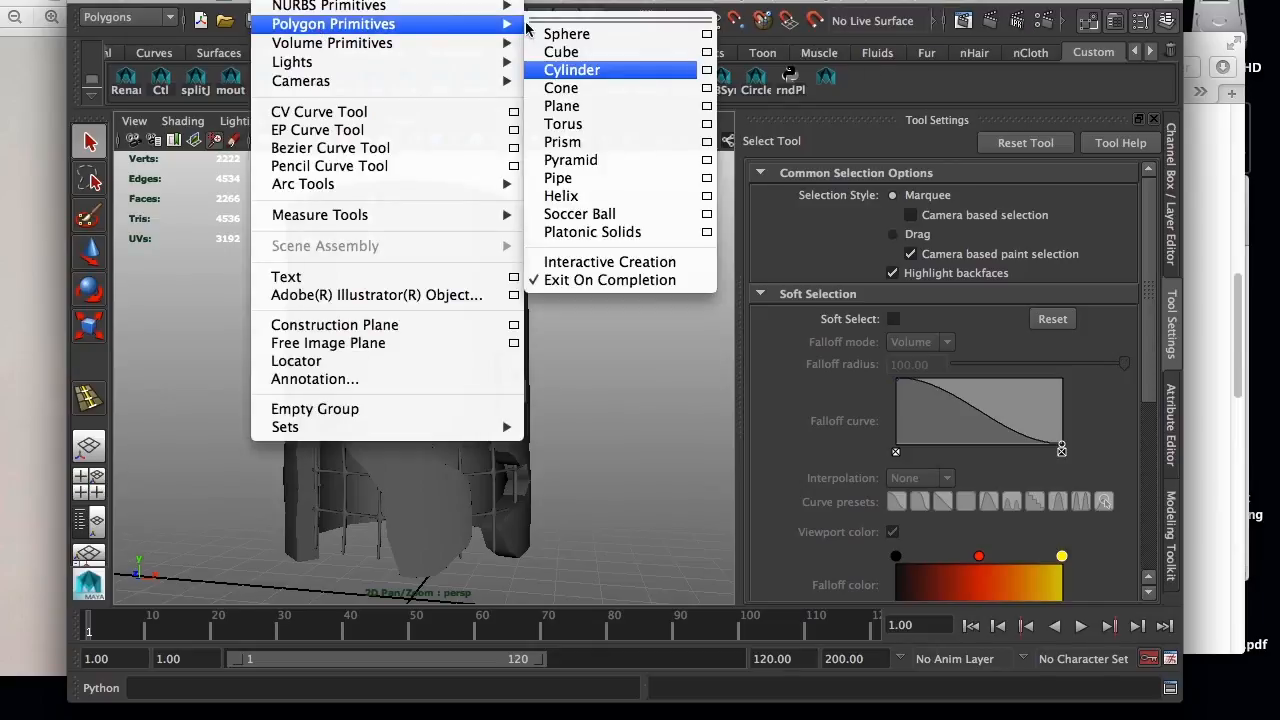
left_click(566, 34)
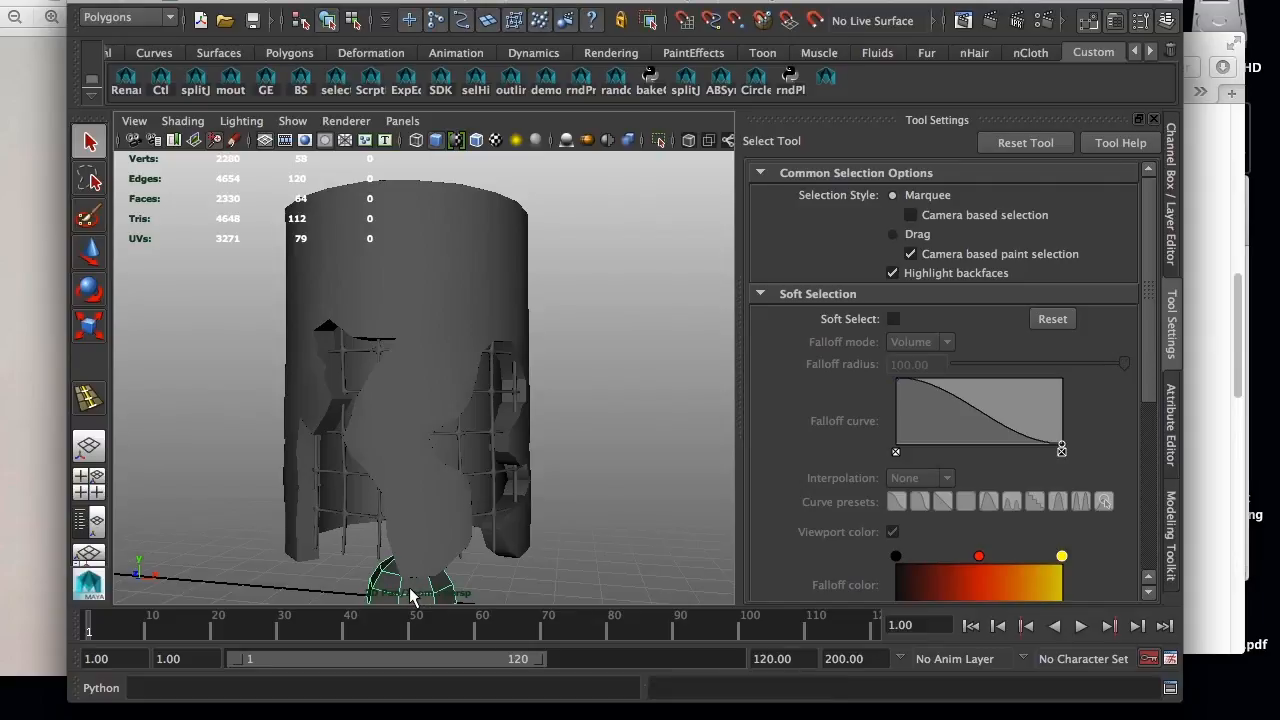
key("w")
left_click_drag(400, 525, 457, 380)
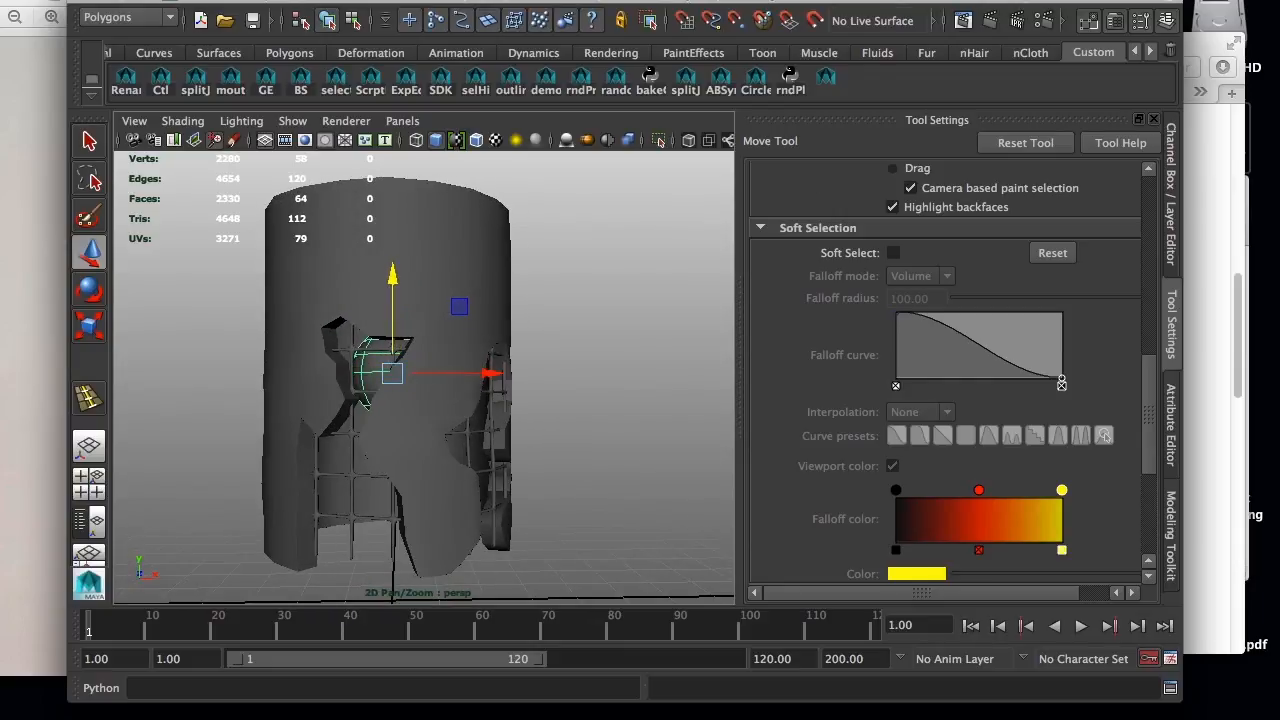
- Open the Hypershade and place its window so the materials and work area are fully visible
left_click(415, 0)
mouse_move(452, 24)
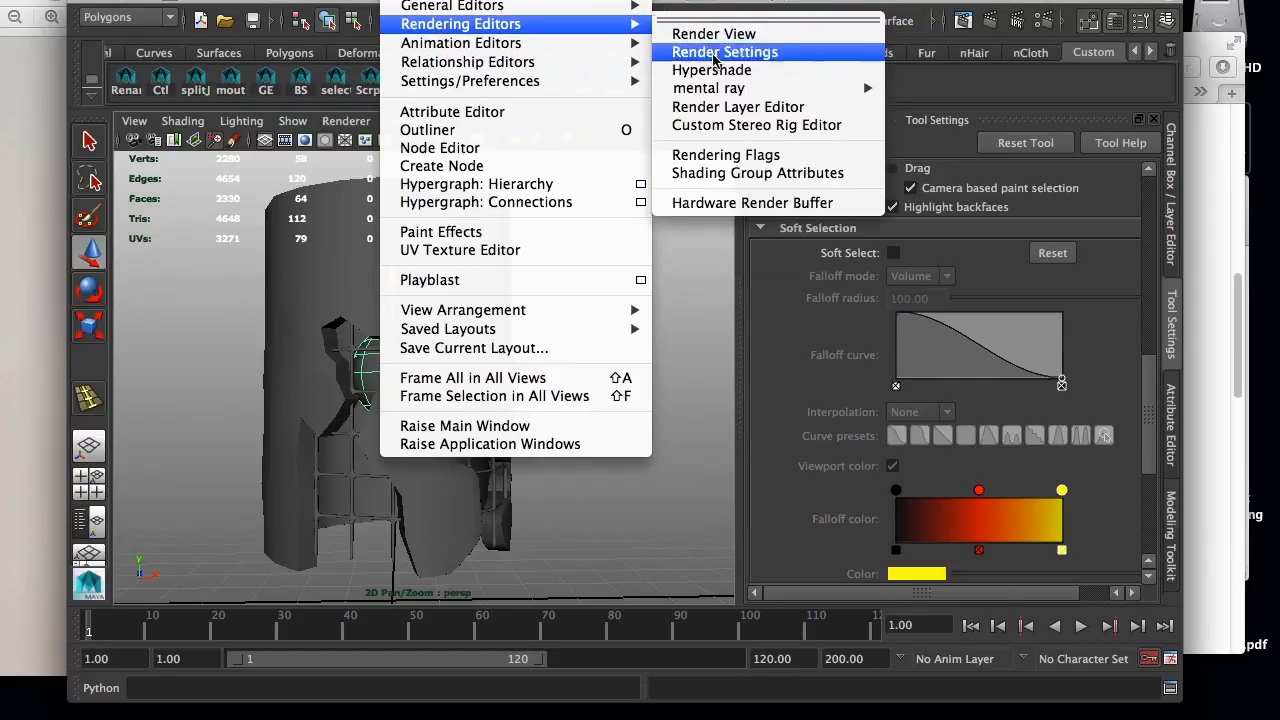
left_click(711, 70)
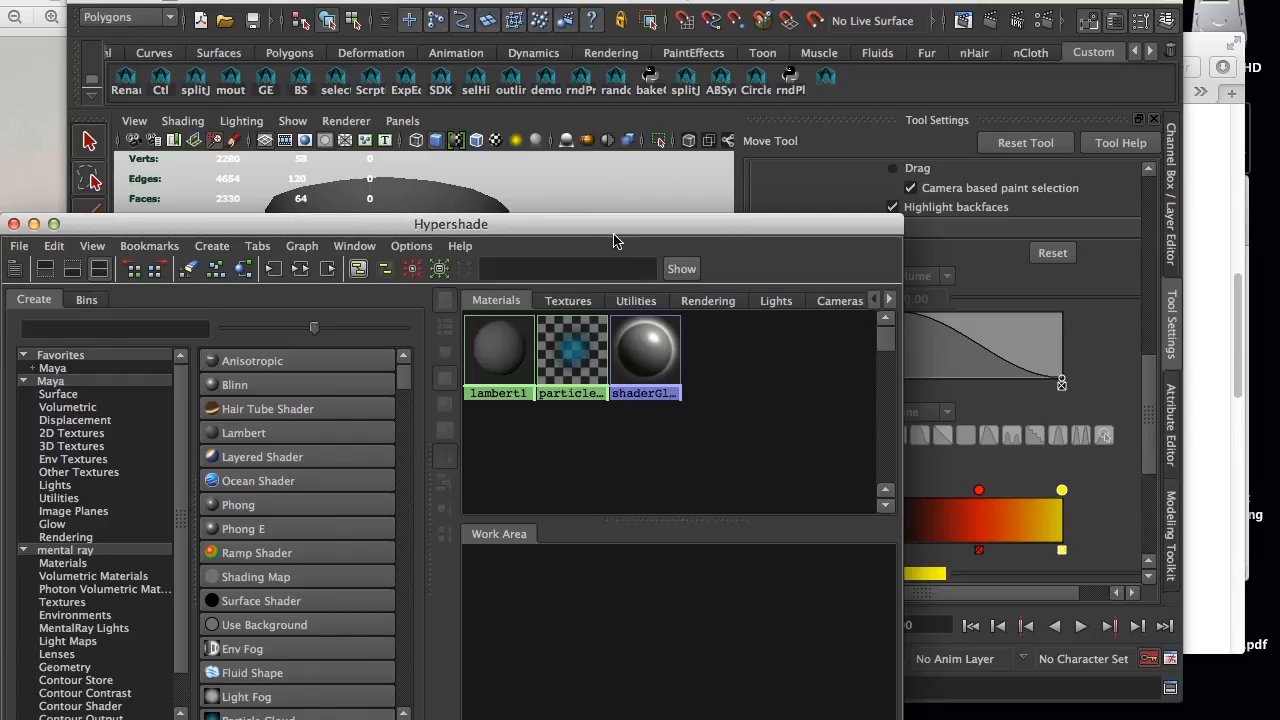
left_click_drag(619, 225, 986, 163)
left_click_drag(712, 163, 680, 102)
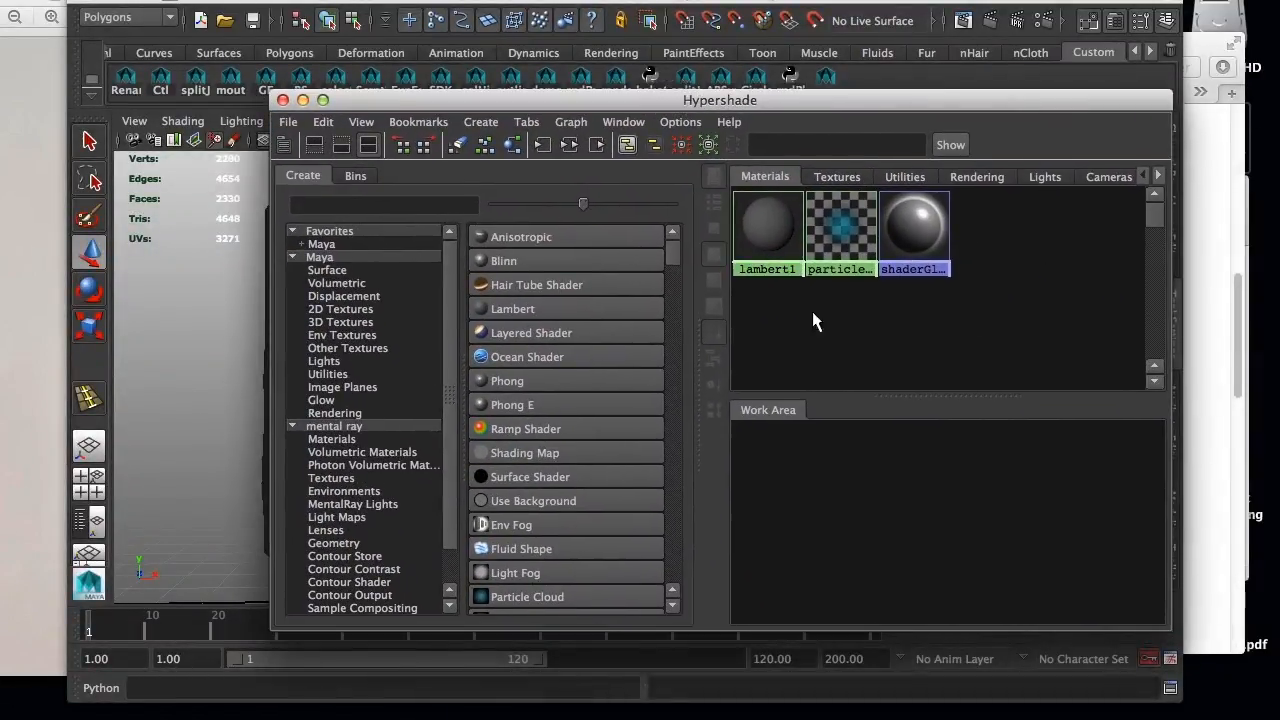
- Create a Lambert material and set its ambient color to white in the Attribute Editor
left_click(515, 309)
left_click_drag(815, 106, 305, 218)
left_click(1172, 230)
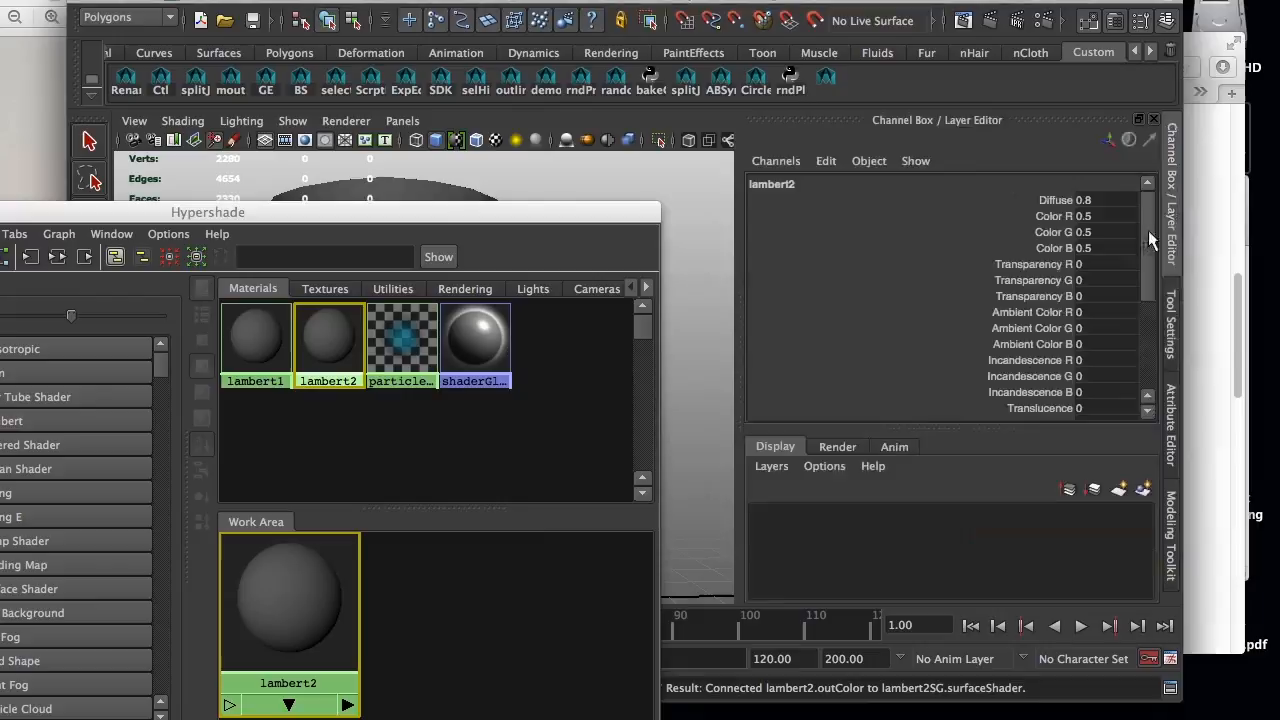
left_click(1172, 425)
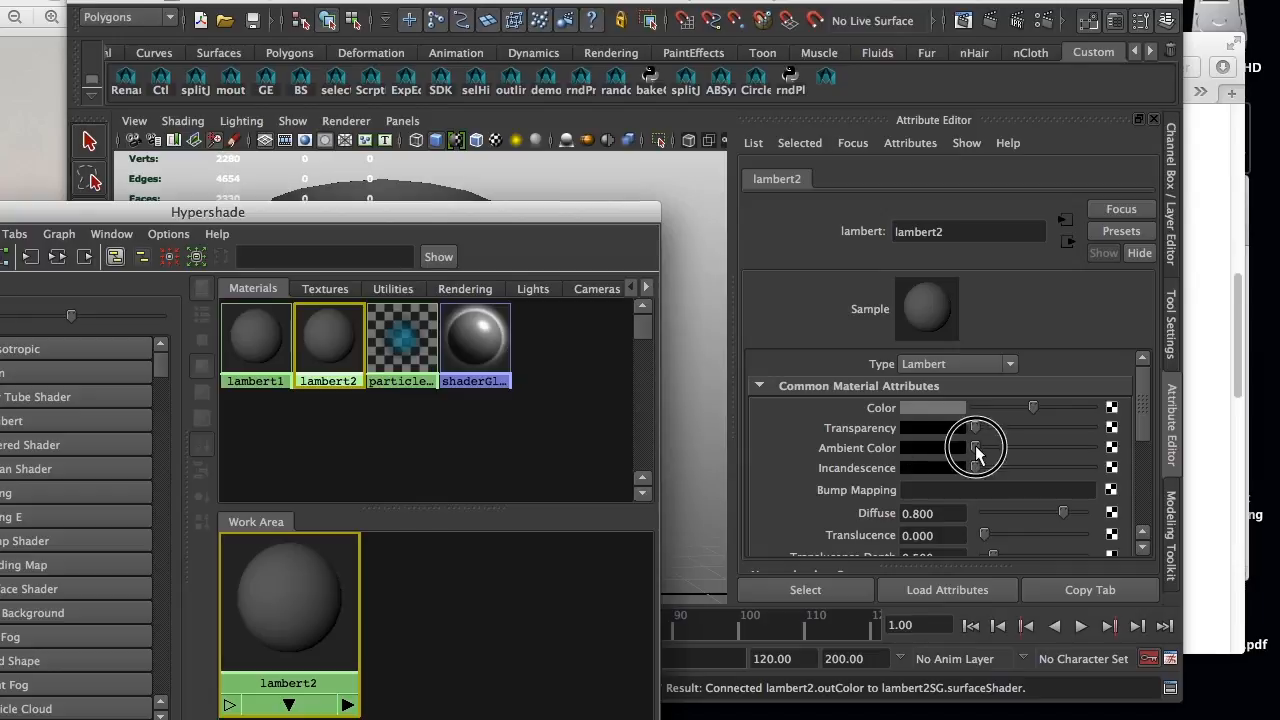
left_click_drag(976, 450, 1094, 450)
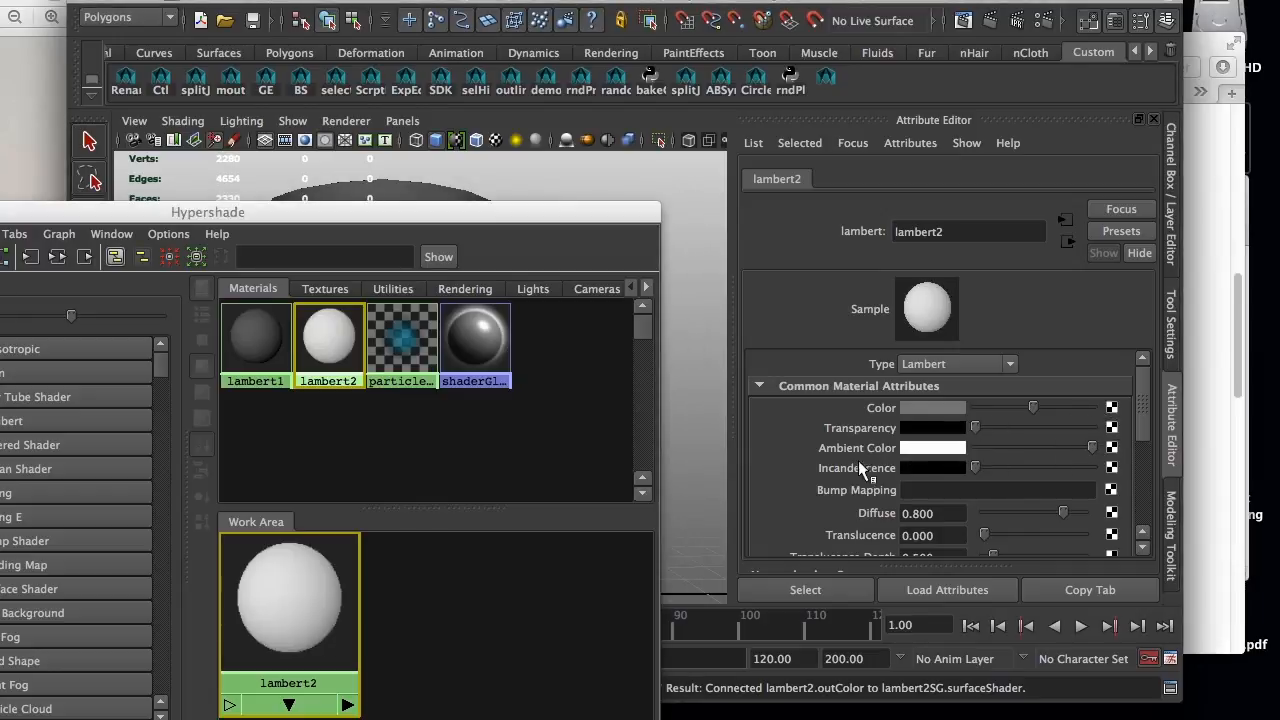
- Set the new Lambert's incandescence to a pale yellow with hue 59.826, saturation 0.180 and value 10
left_click(952, 467)
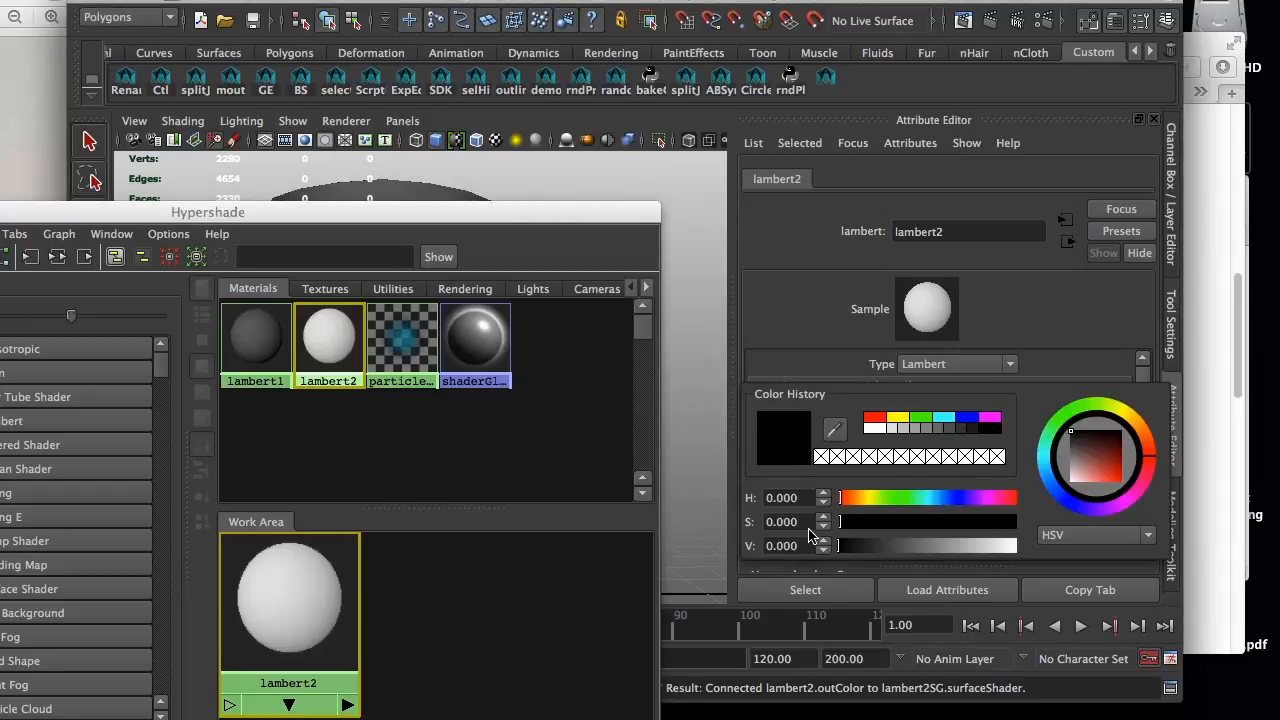
left_click(871, 429)
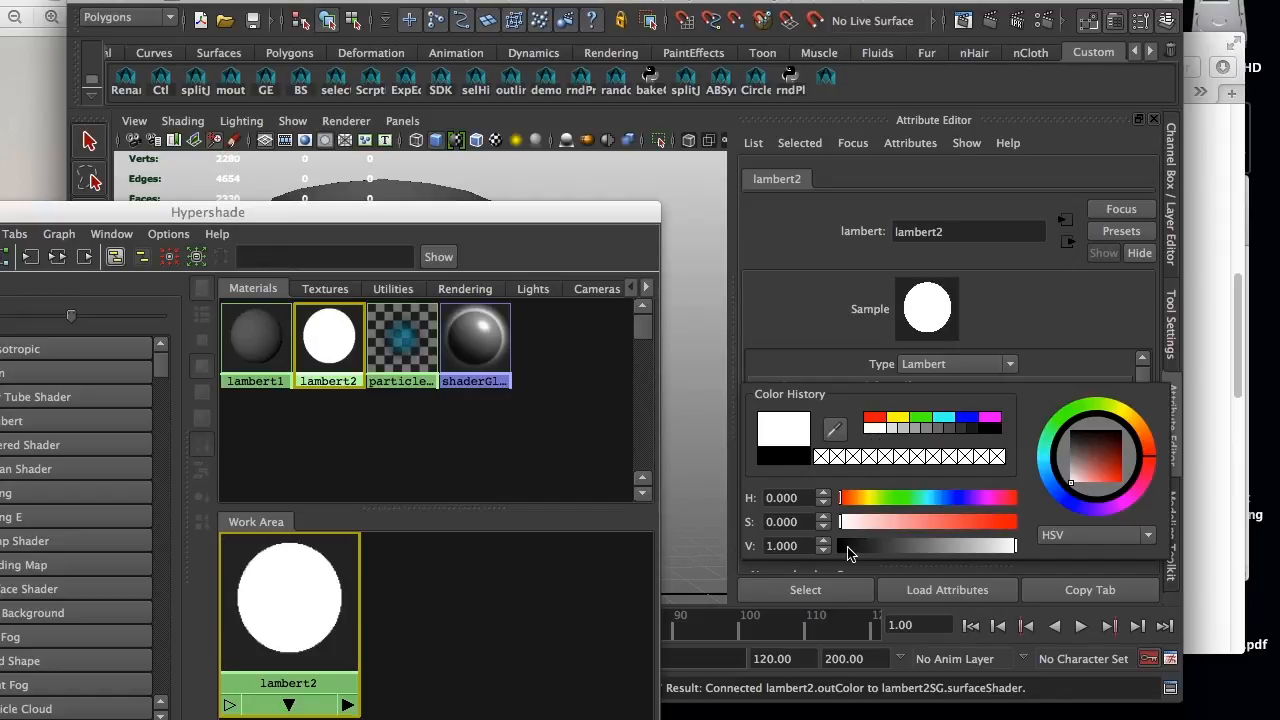
left_click(1081, 473)
left_click_drag(1131, 414, 1121, 413)
left_click_drag(880, 521, 871, 521)
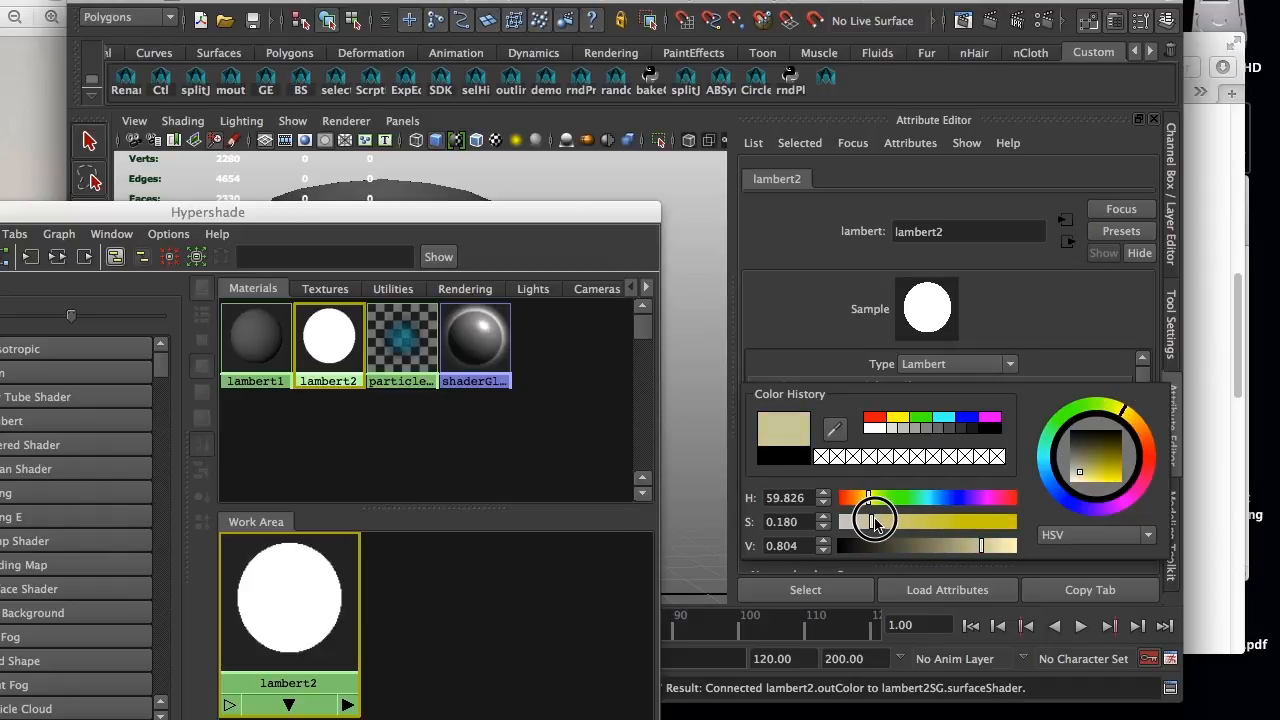
double_click(785, 546)
type("10")
key("Return")
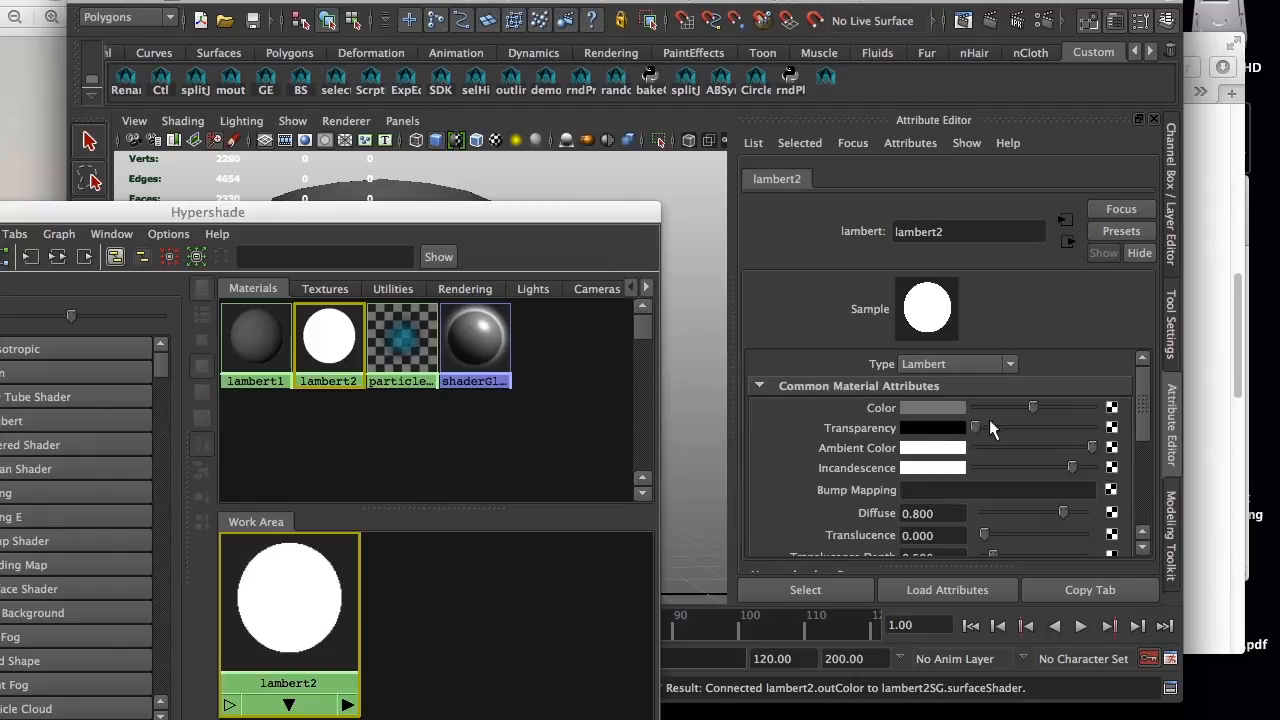
- Review the incandescence color values and the available color modes, keeping HSV
left_click(945, 470)
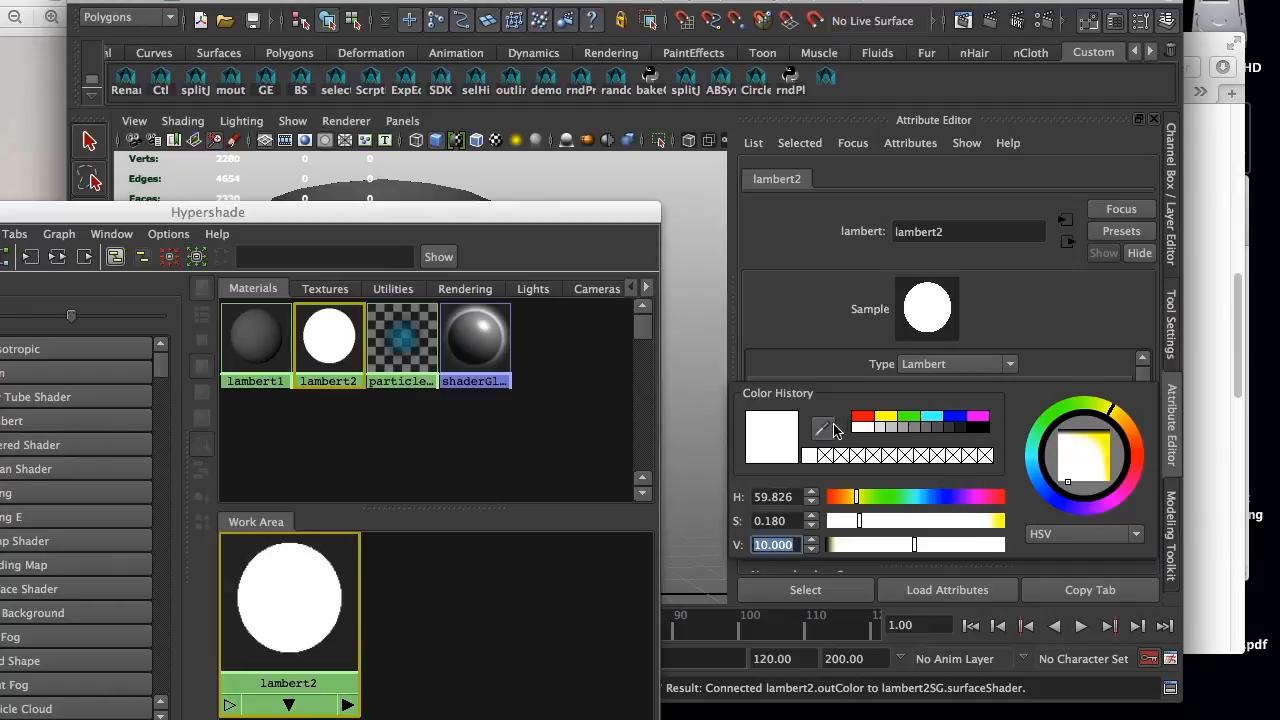
left_click(1088, 534)
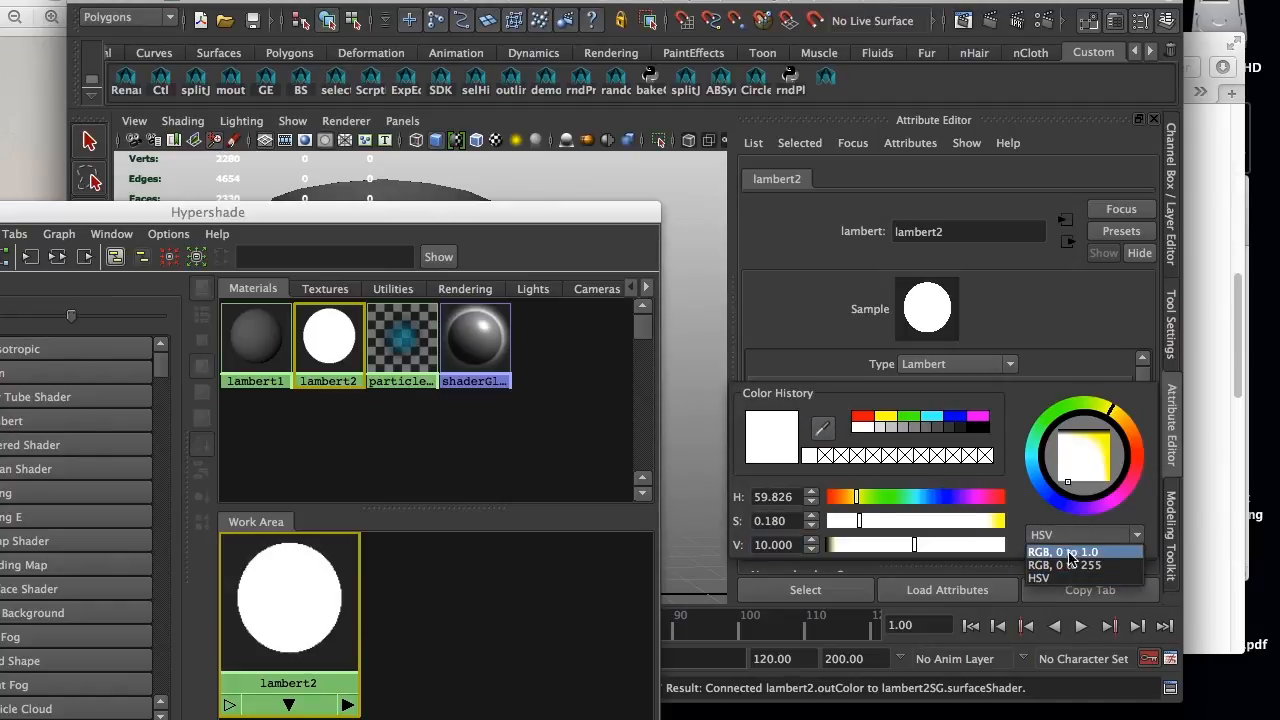
left_click(1040, 578)
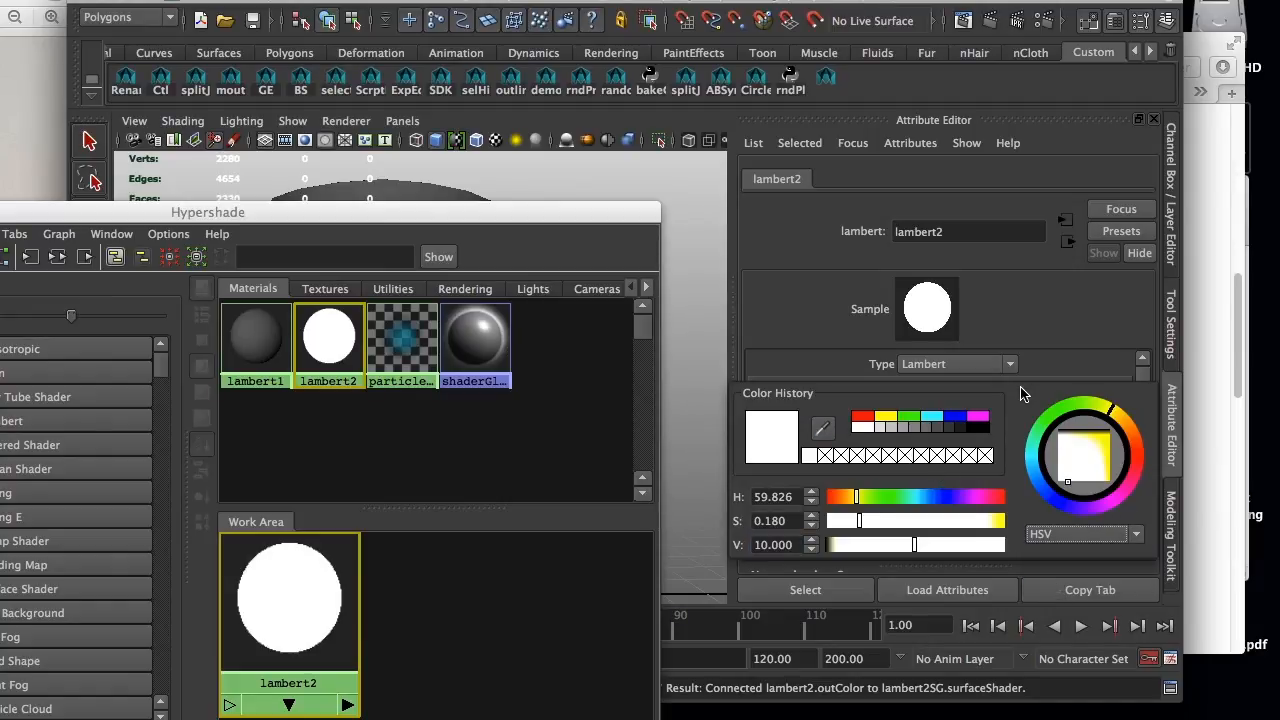
left_click(465, 585)
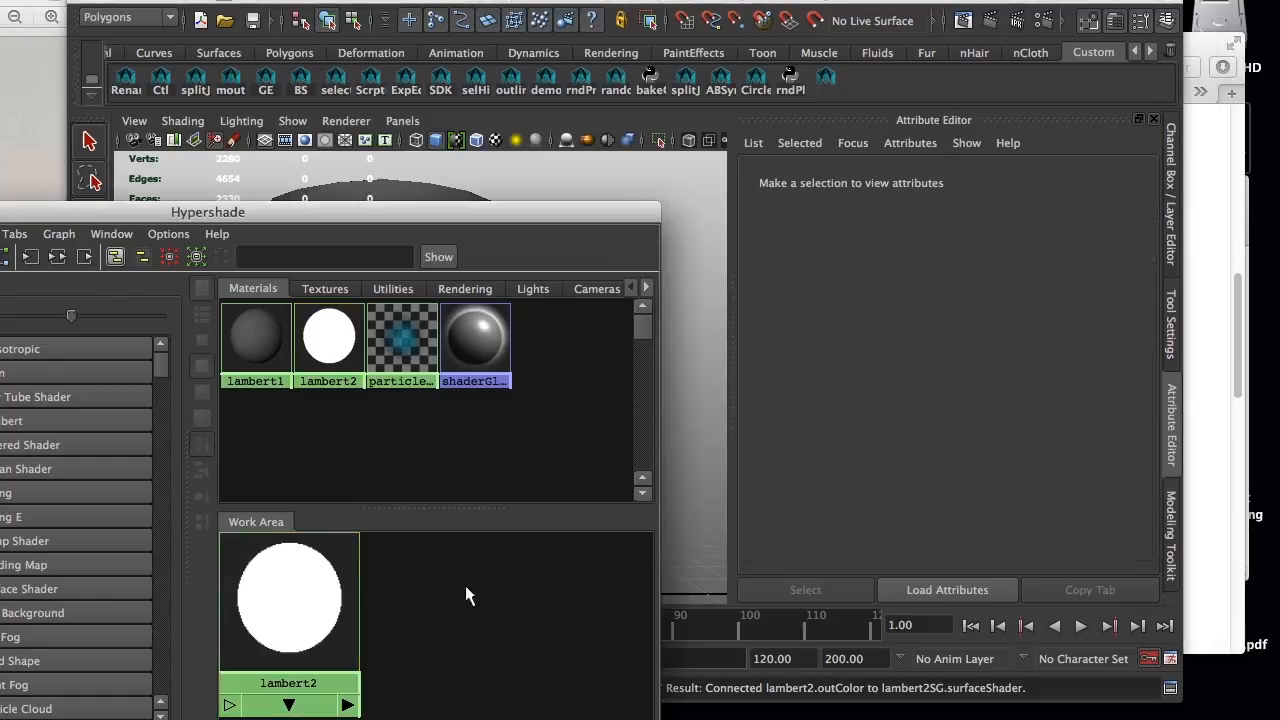
- Set the glow intensity to 1 in the new Lambert's special effects
left_click(268, 640)
left_click_drag(1130, 418, 989, 474)
left_click(871, 400)
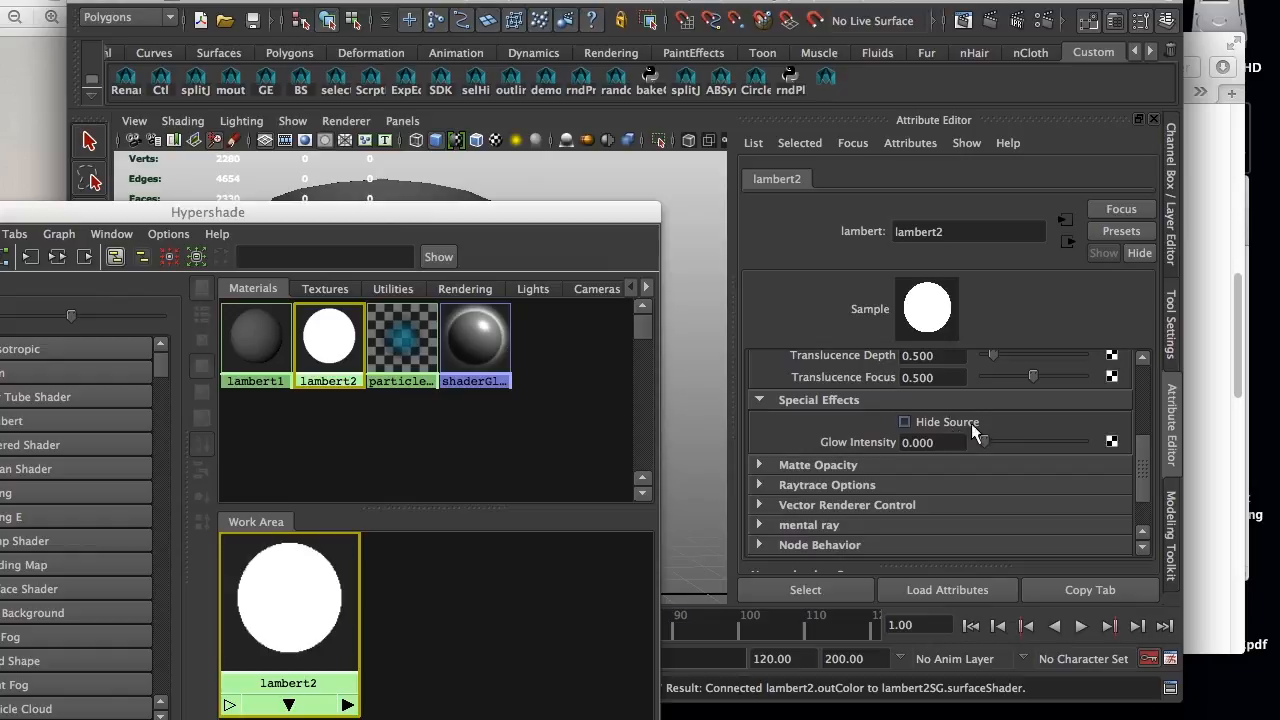
left_click(922, 442)
left_click_drag(925, 441, 921, 442)
type("1")
key("Return")
- Select the sphere inside the lamp and assign the glowing lambert2 material to it
left_click_drag(486, 213, 101, 145)
left_click(375, 380)
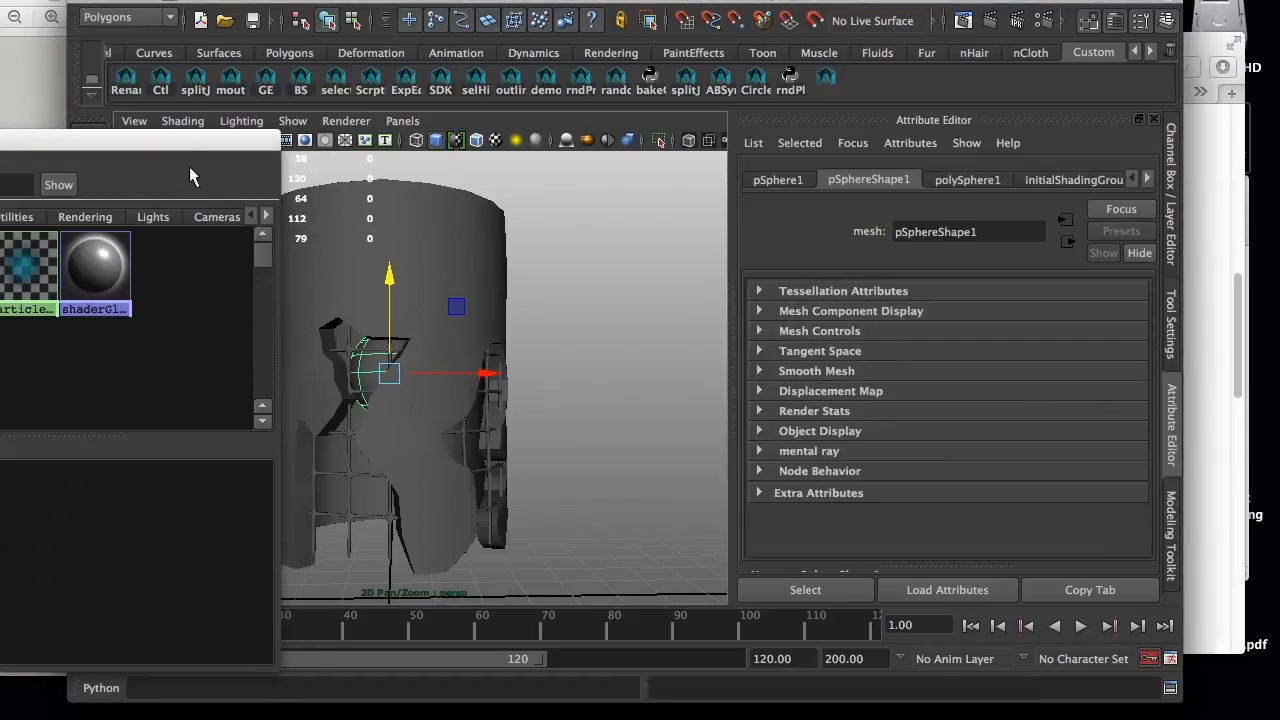
left_click_drag(195, 148, 645, 128)
right_click_drag(370, 512, 372, 450)
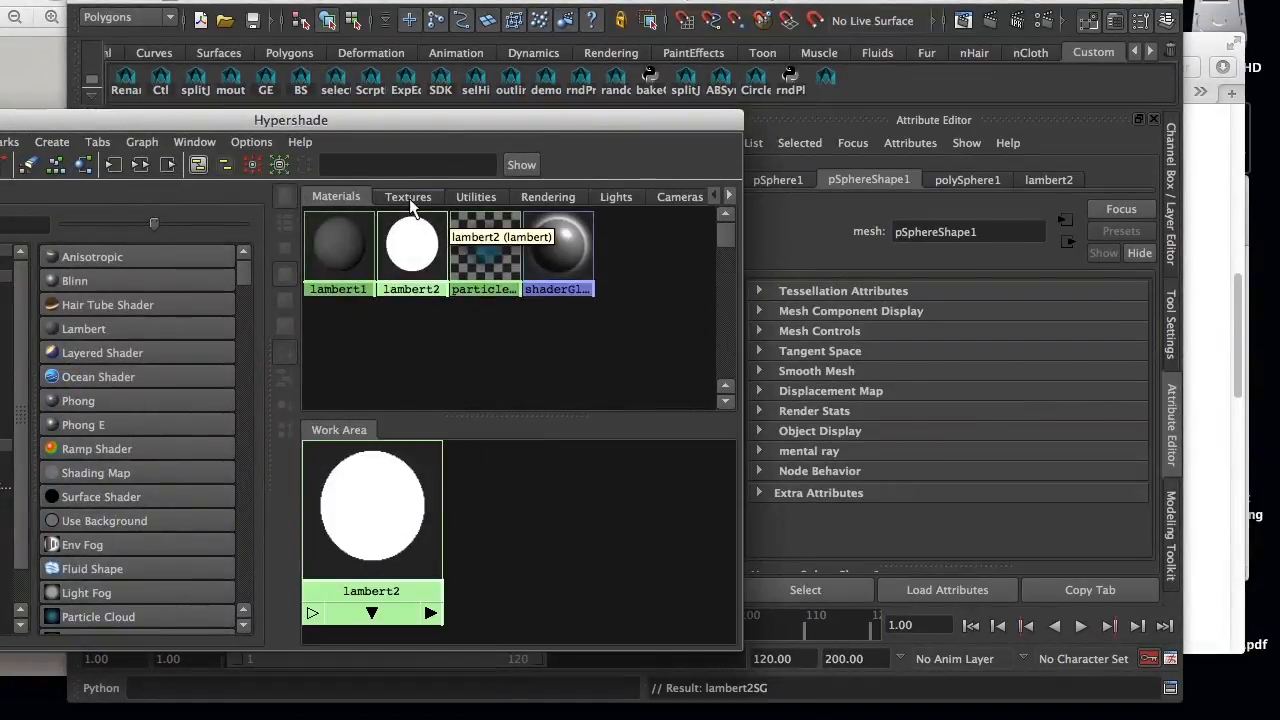
- Move the Hypershade aside to check the white sphere, close the Hypershade and clear the selection
left_click_drag(415, 133, 1126, 304)
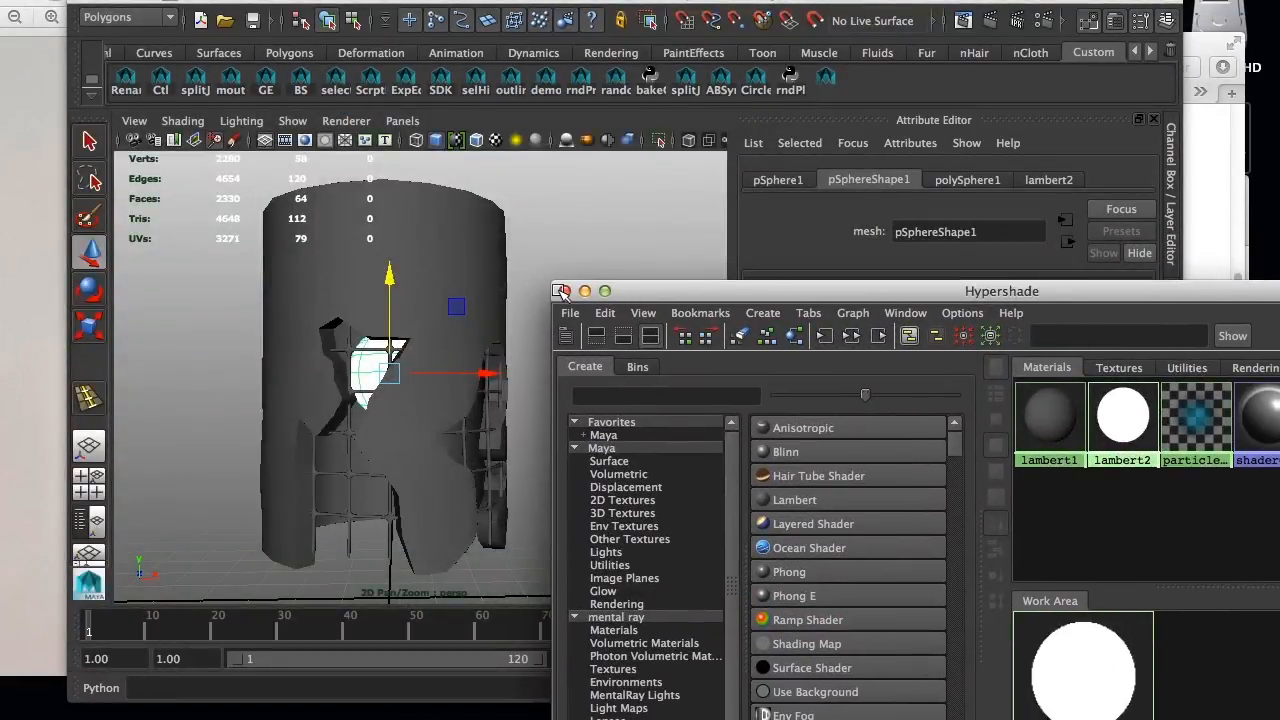
left_click_drag(677, 286, 663, 279)
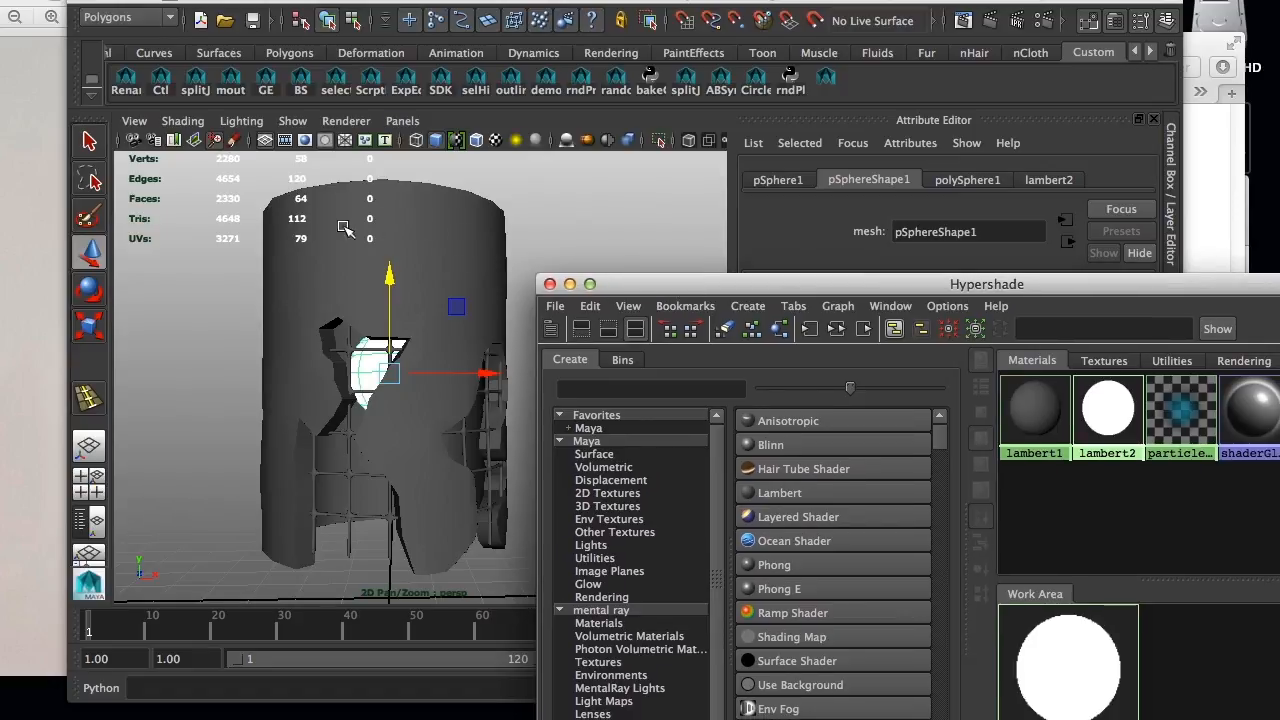
left_click(361, 254)
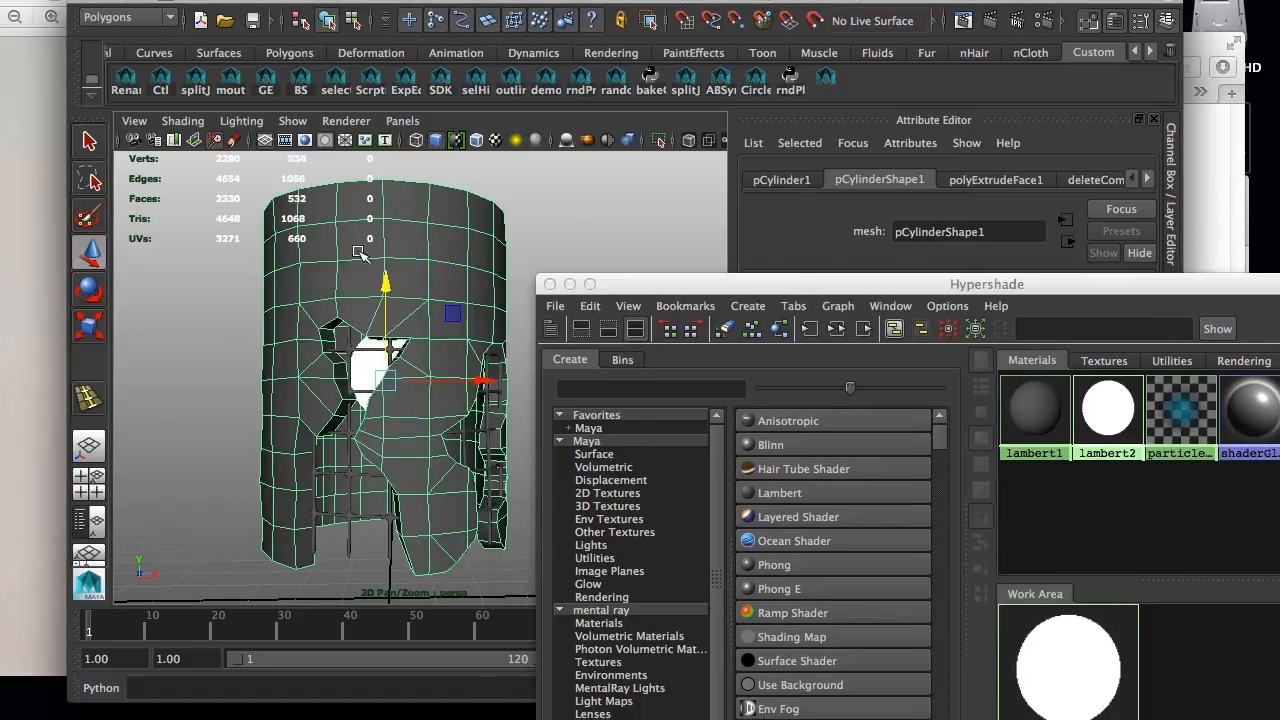
left_click(548, 284)
left_click(581, 240)
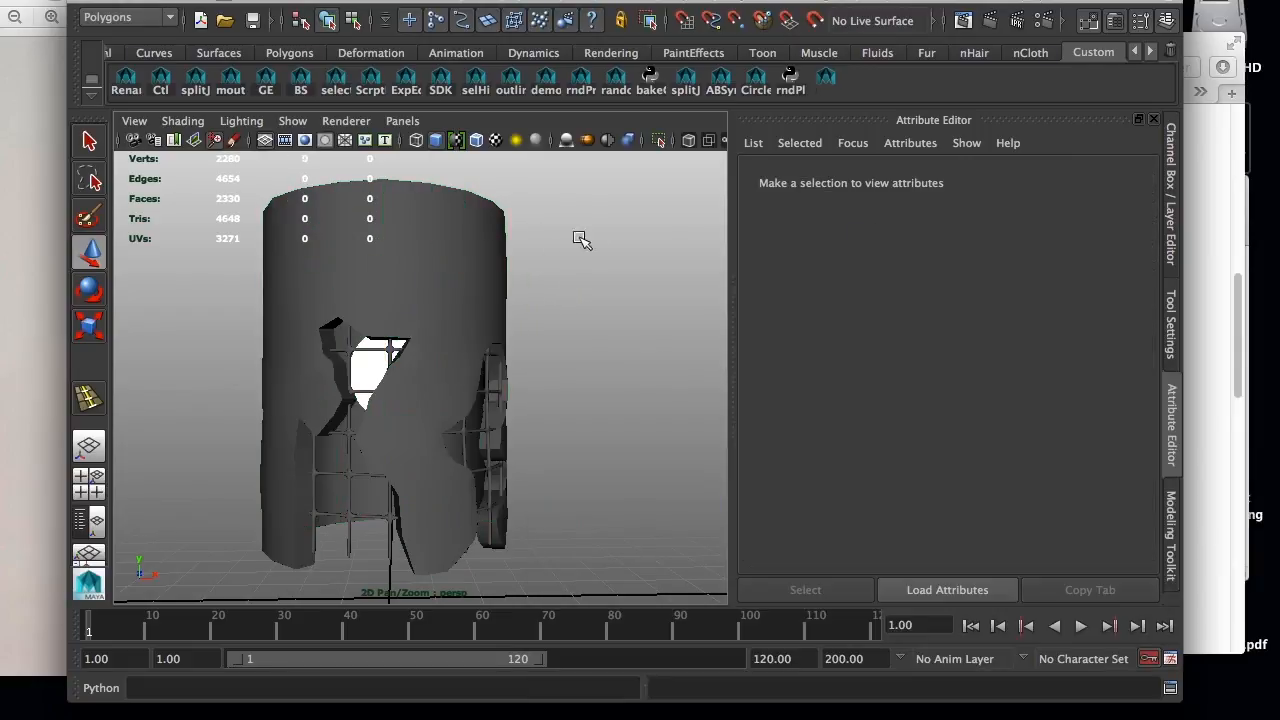
- Set the render settings to use mental ray and disable the default light in the render options
left_click(1042, 30)
left_click(259, 113)
left_click(230, 170)
left_click_drag(561, 275, 560, 405)
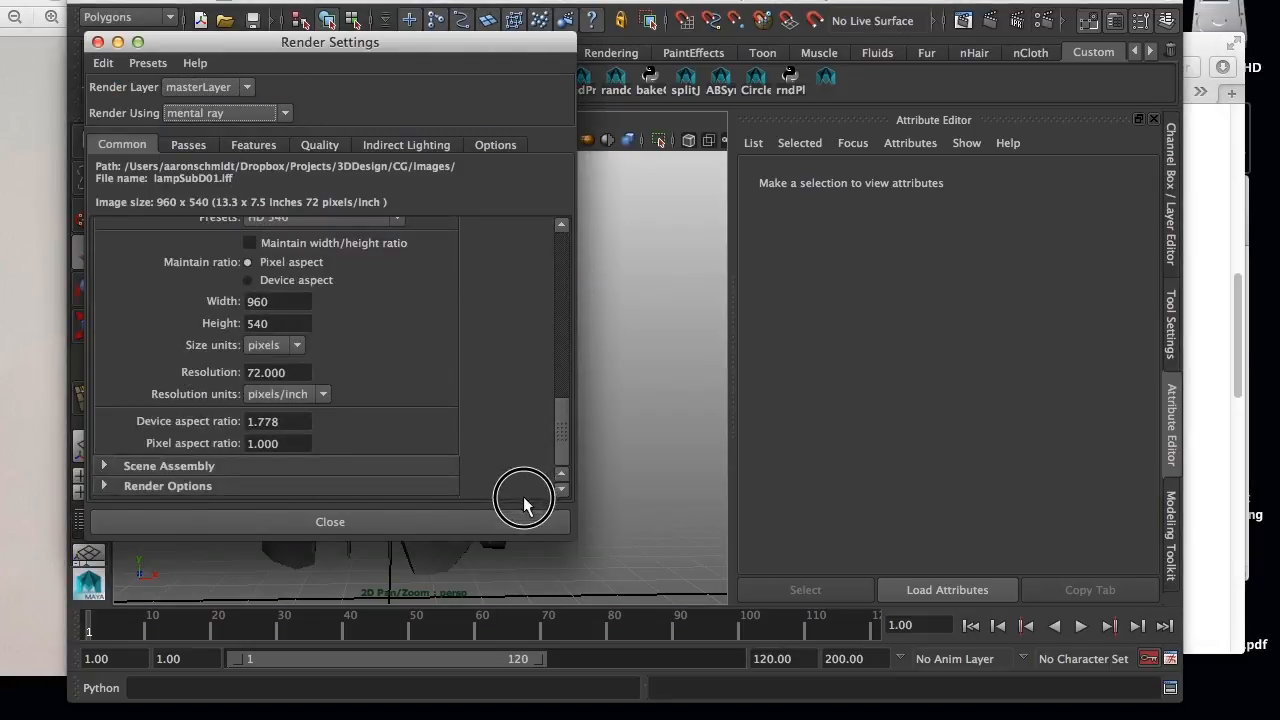
scroll(274, 420, "down", 3)
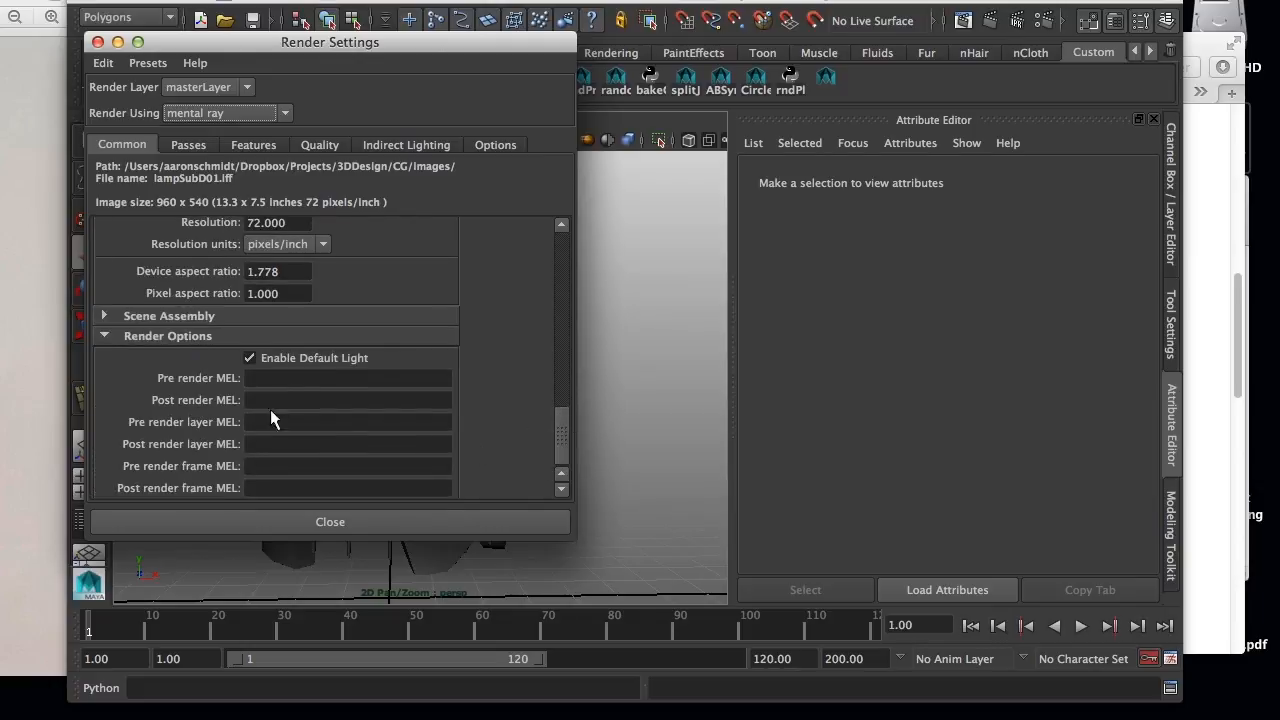
left_click(296, 360)
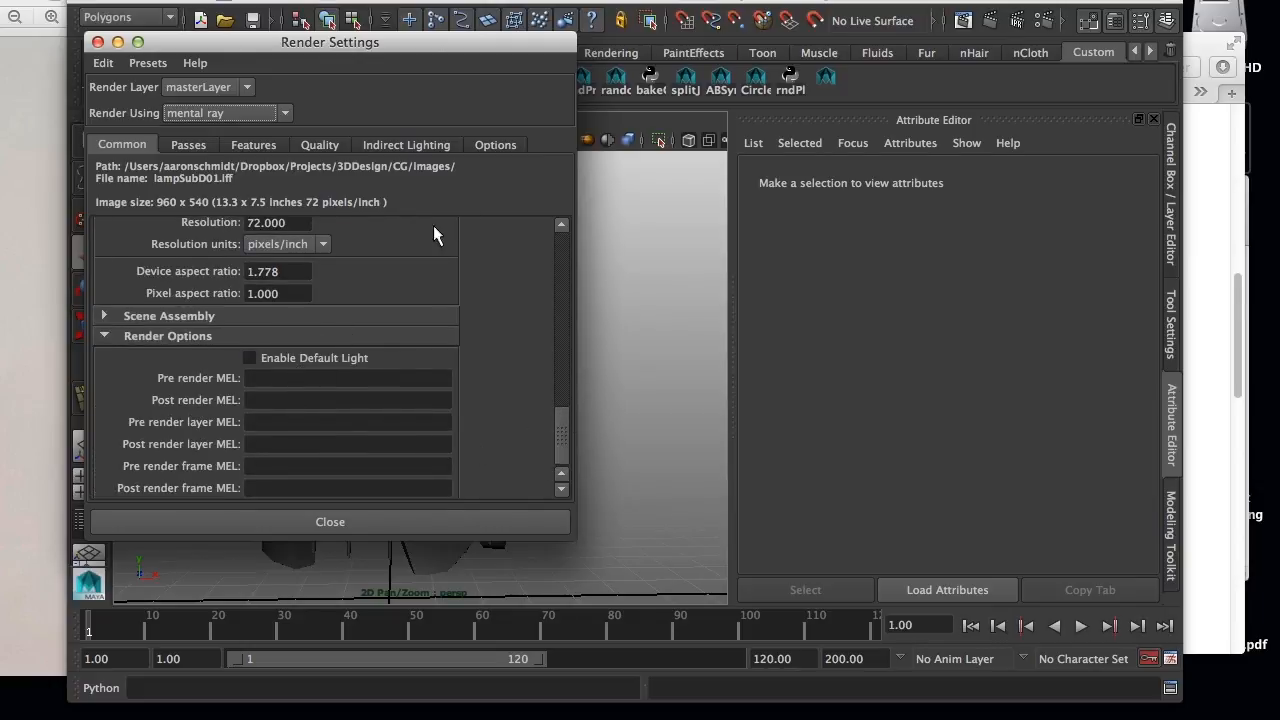
- Enable Final Gathering in the indirect lighting render settings
left_click(367, 143)
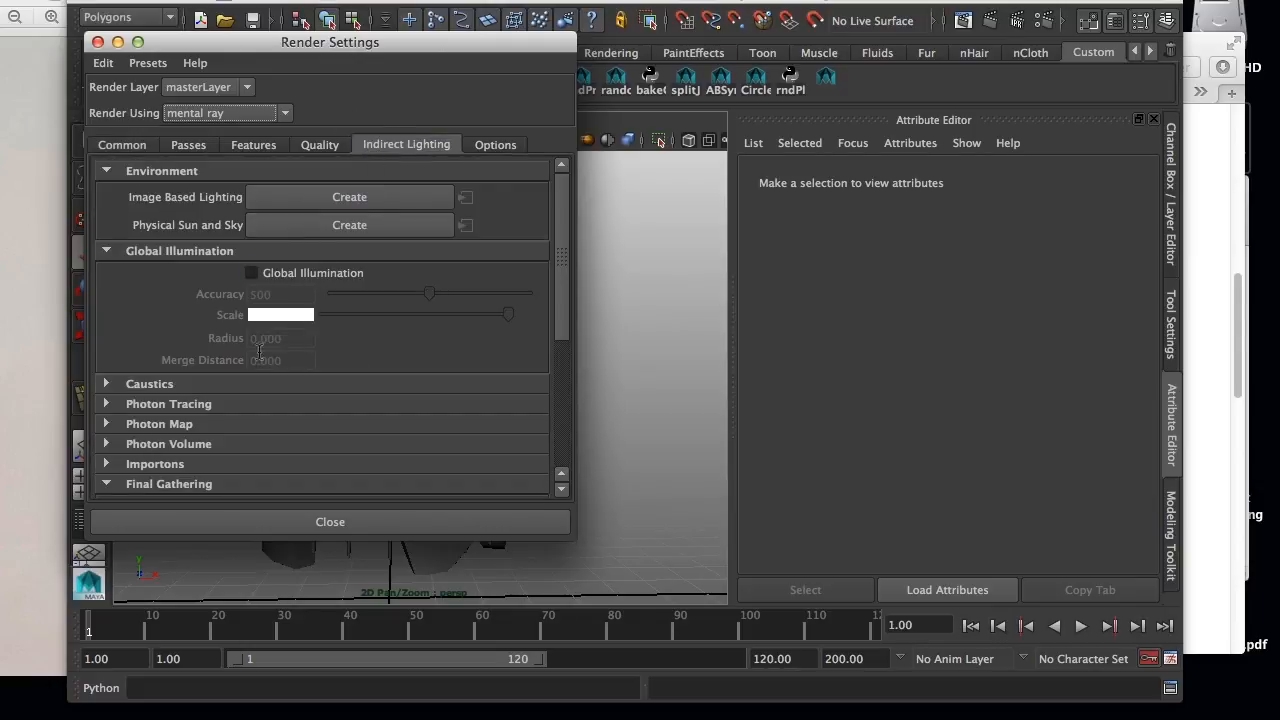
scroll(204, 444, "down", 3)
left_click(290, 385)
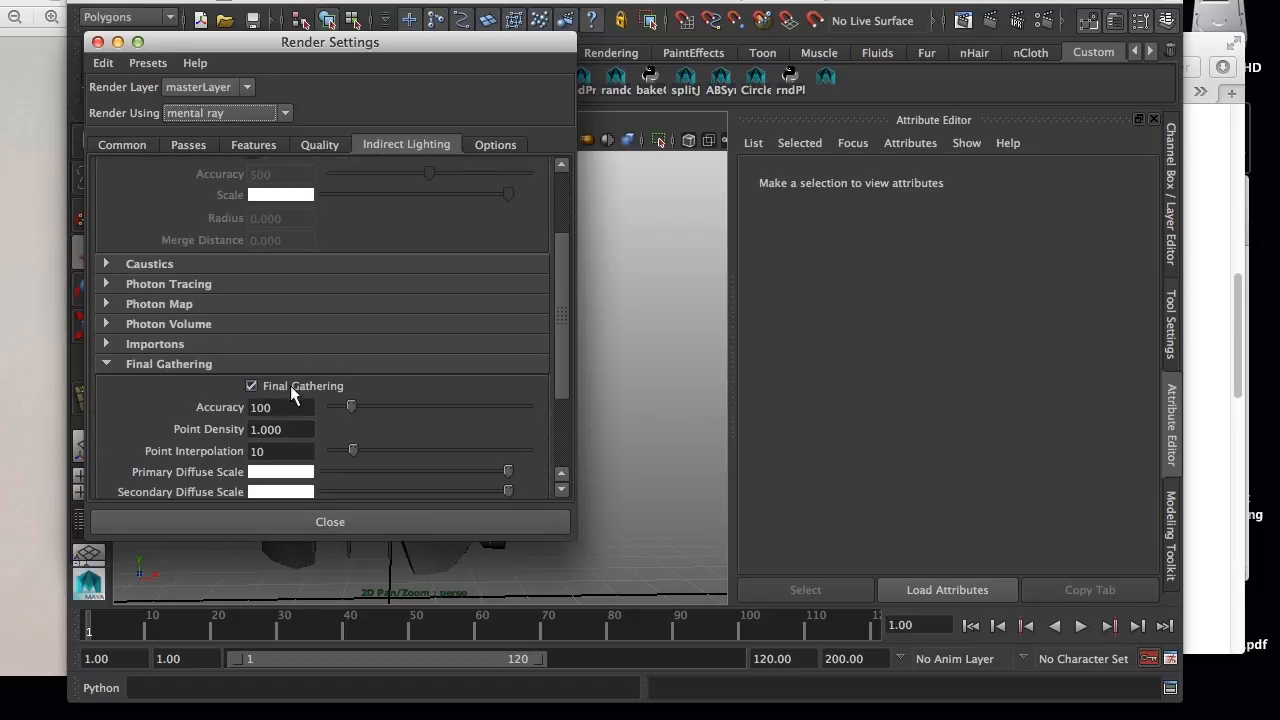
- Create an image-based lighting environment, set its type to Texture and lighten its texture color slightly to a dark gray
left_click_drag(559, 302, 551, 206)
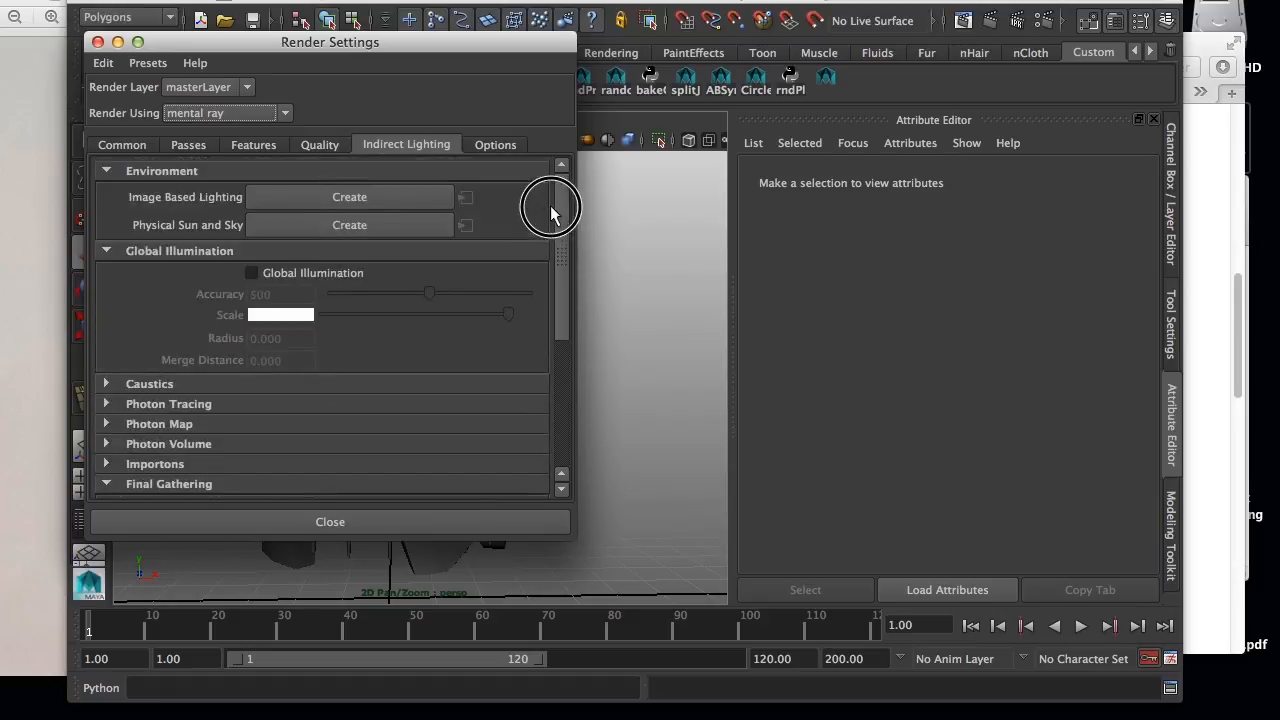
left_click(348, 197)
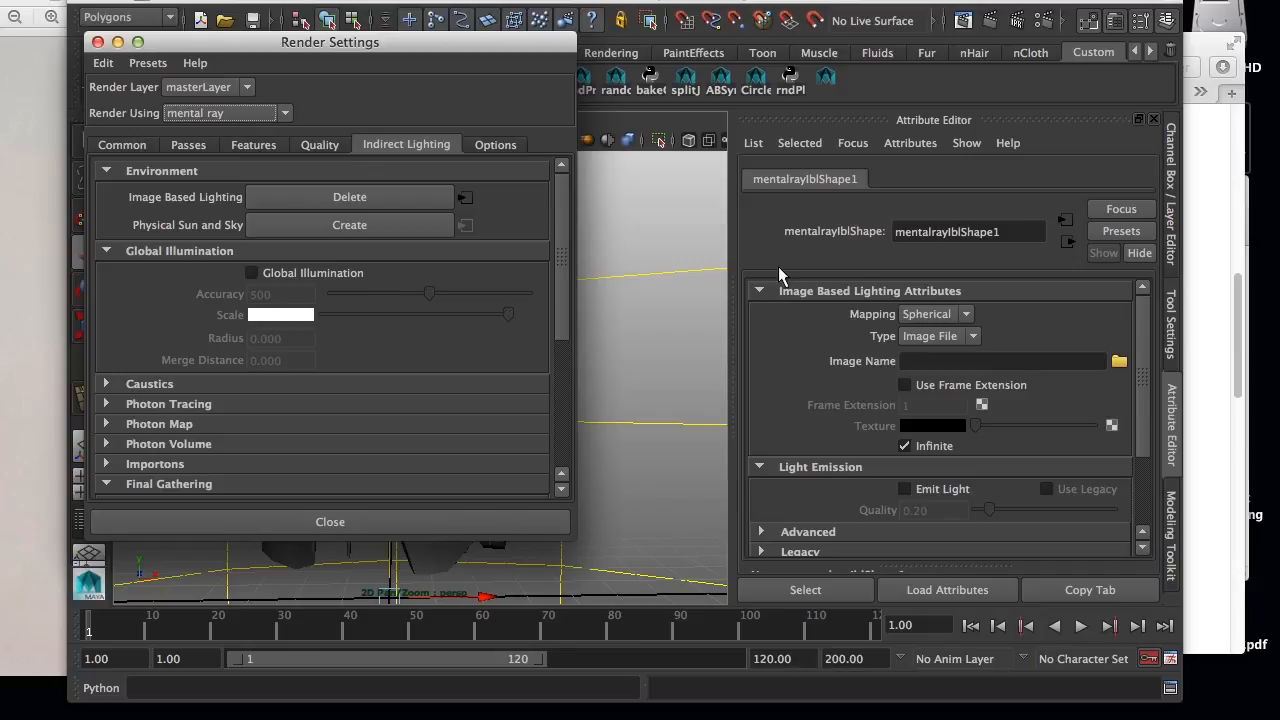
left_click(946, 338)
left_click(935, 365)
left_click_drag(976, 428, 993, 428)
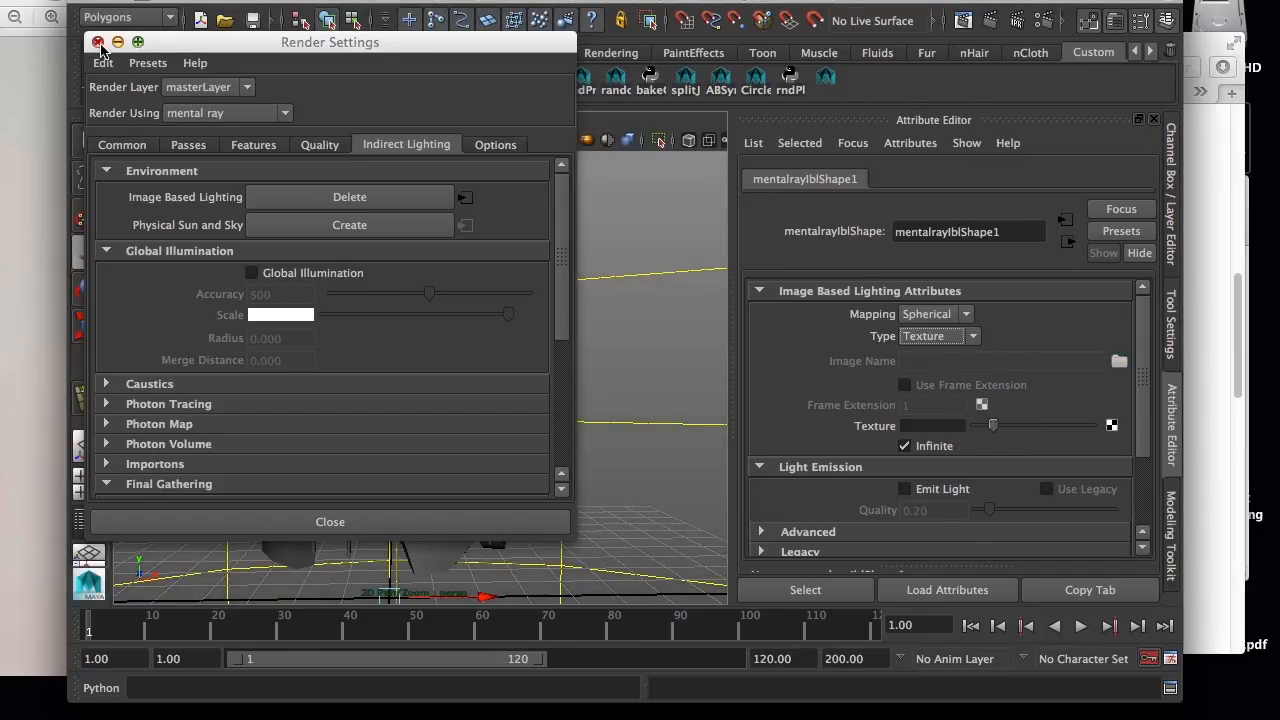